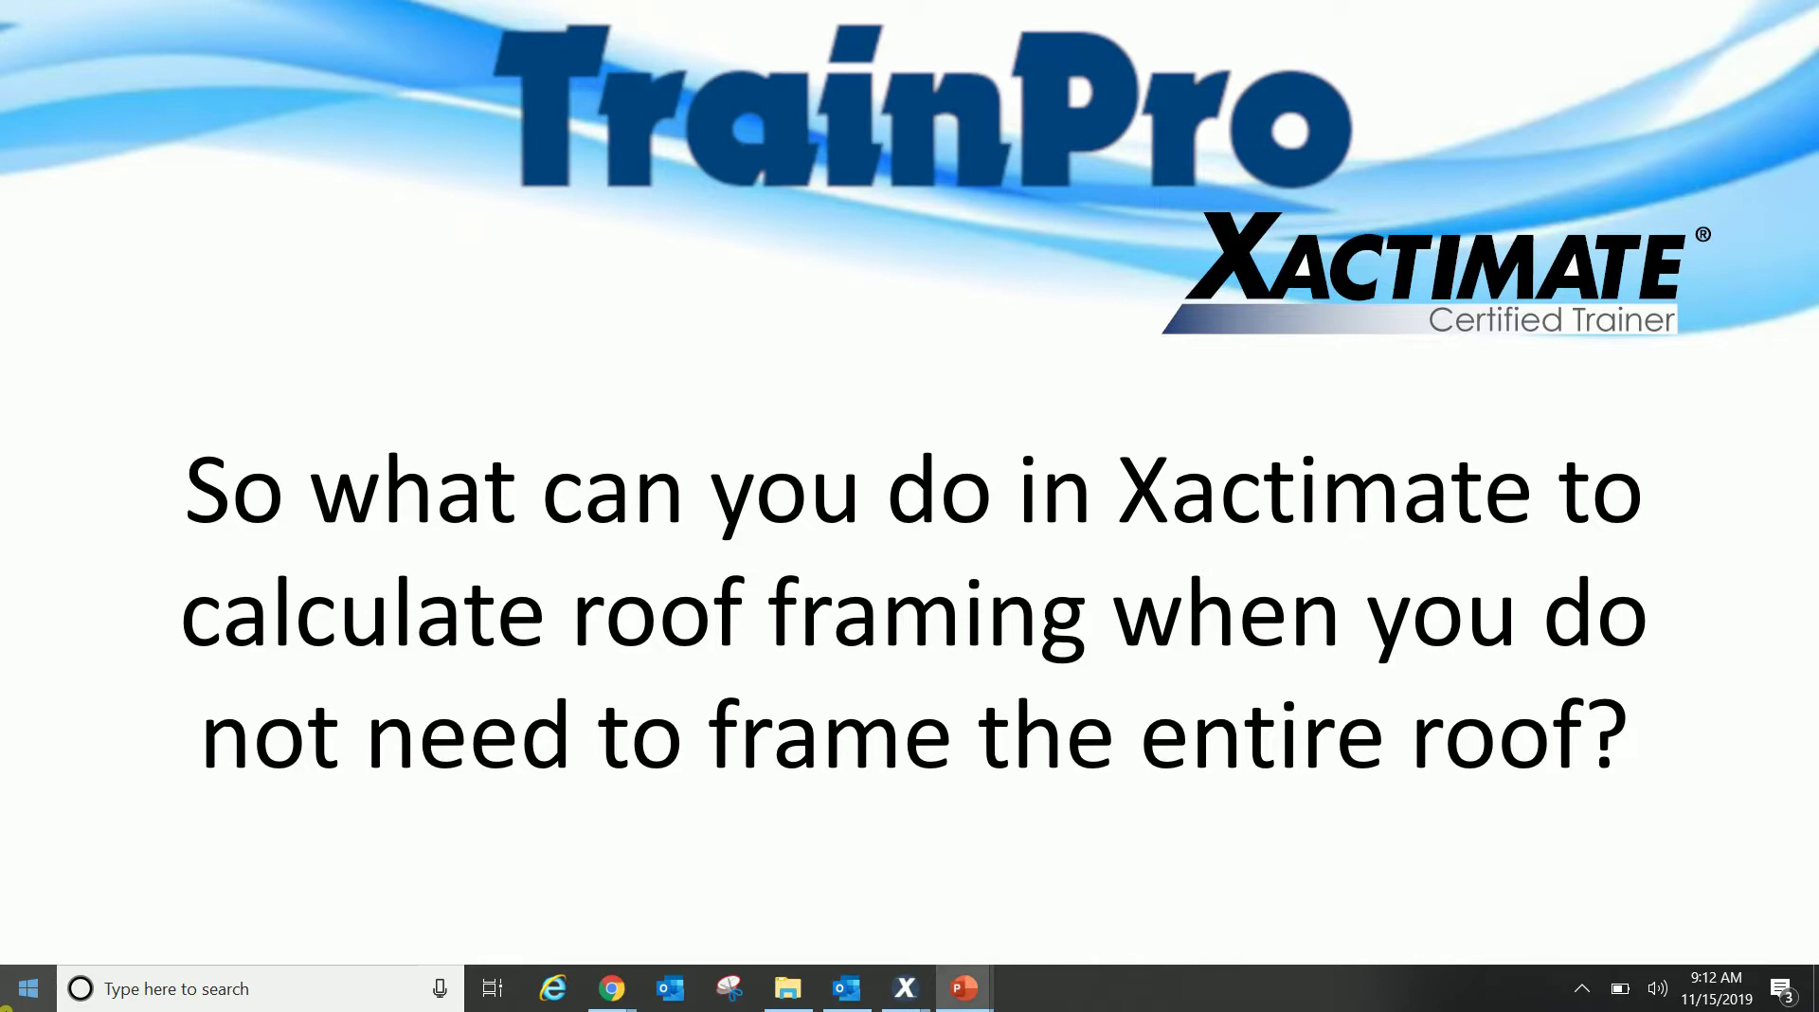
Step: Advance the slideshow past the damaged house and damaged roof photos
key(Right)
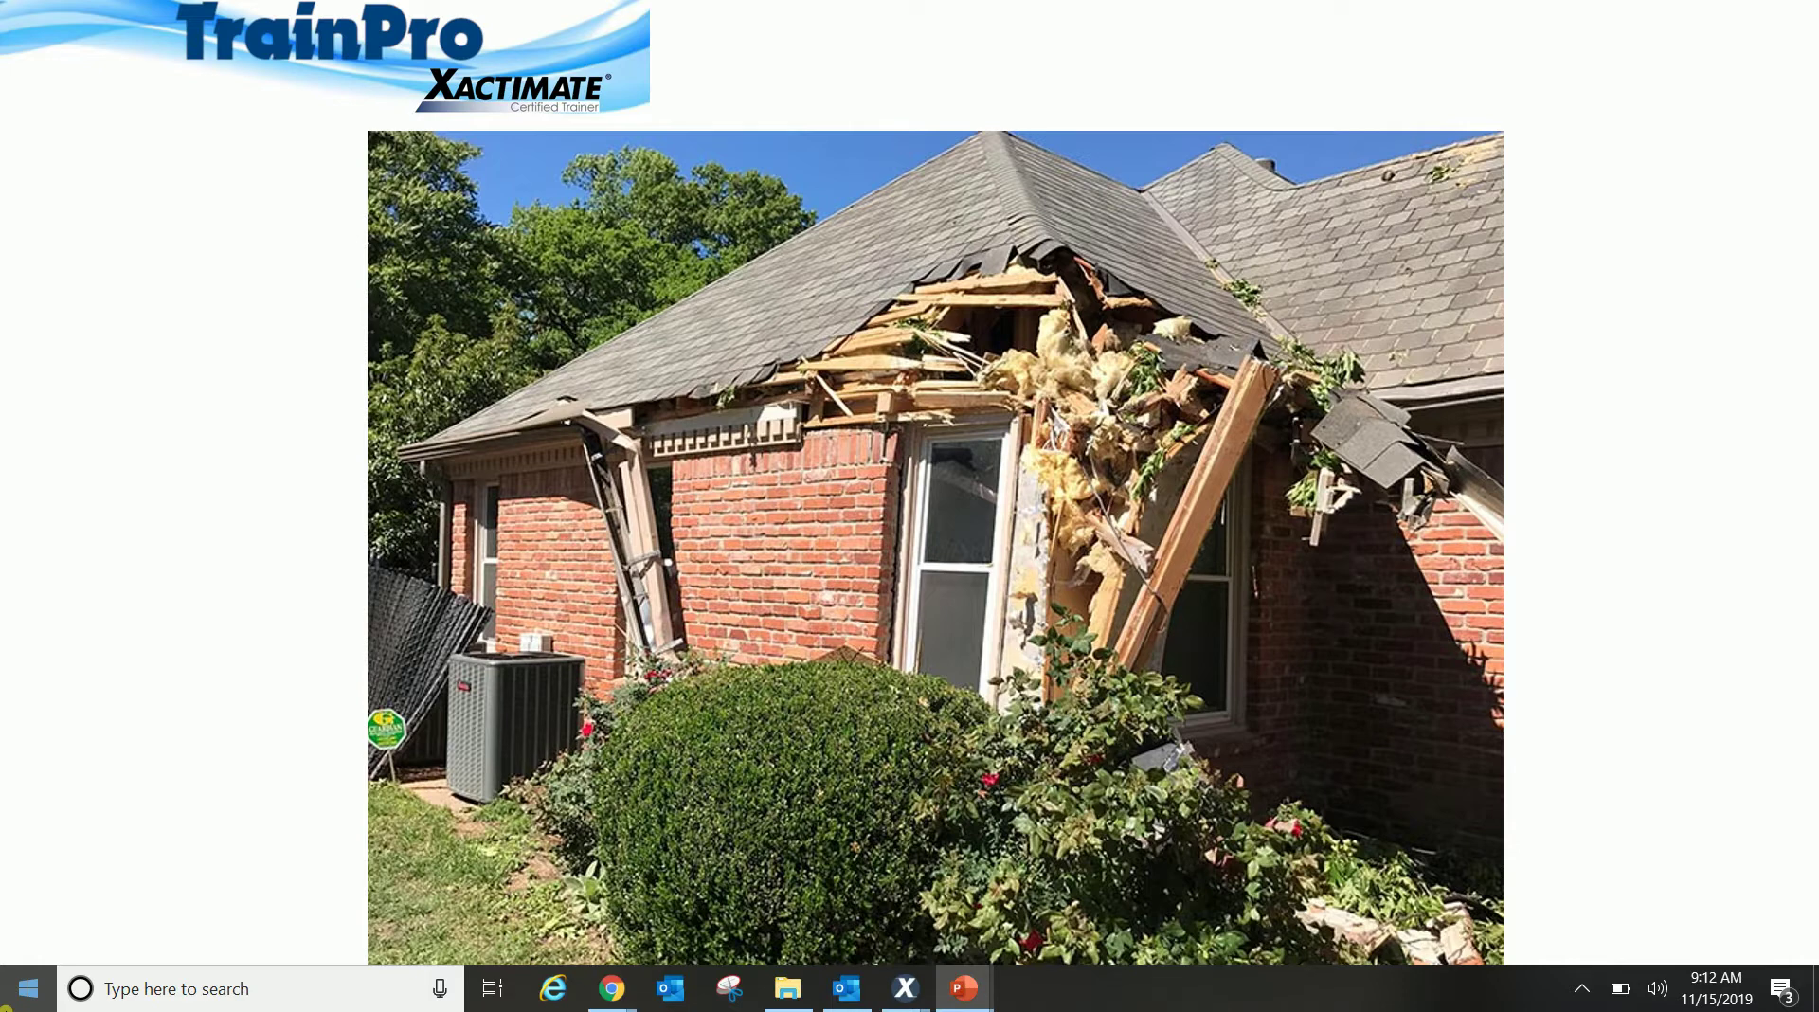
key(Right)
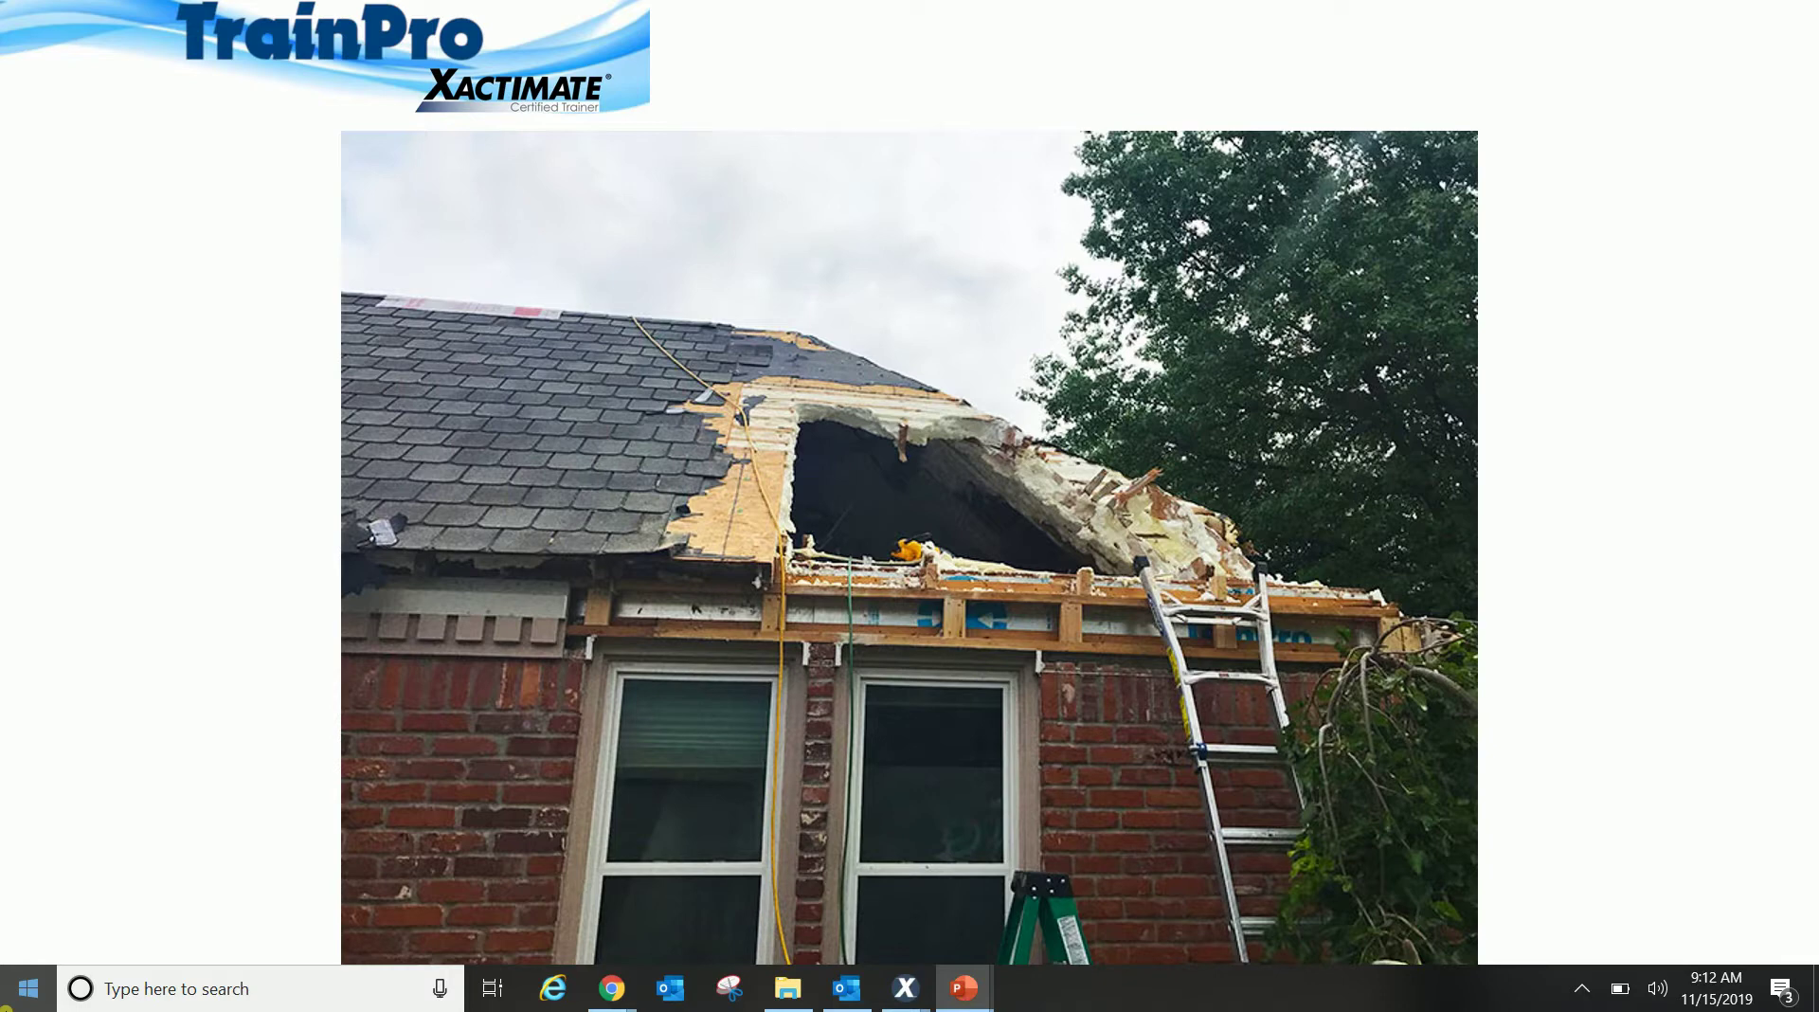
key(Right)
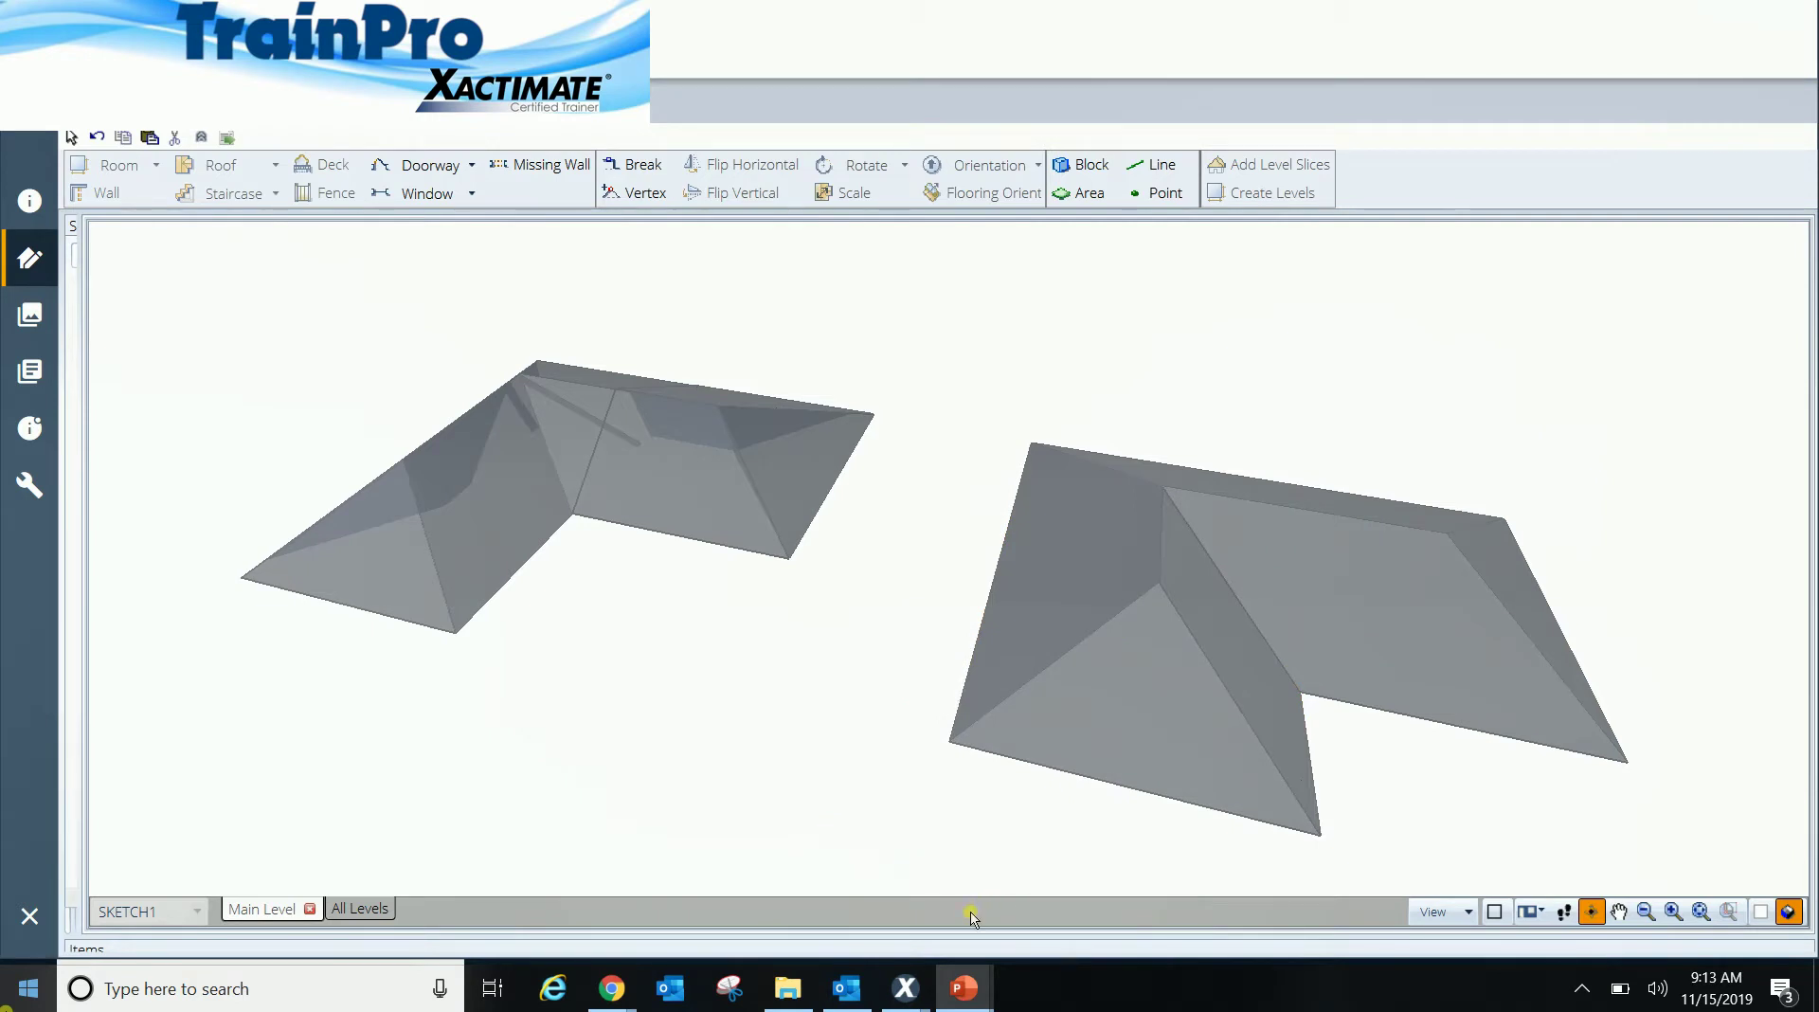
Step: Turn on Framing display and orbit the 3-D roofs to inspect the rafters
click(1468, 912)
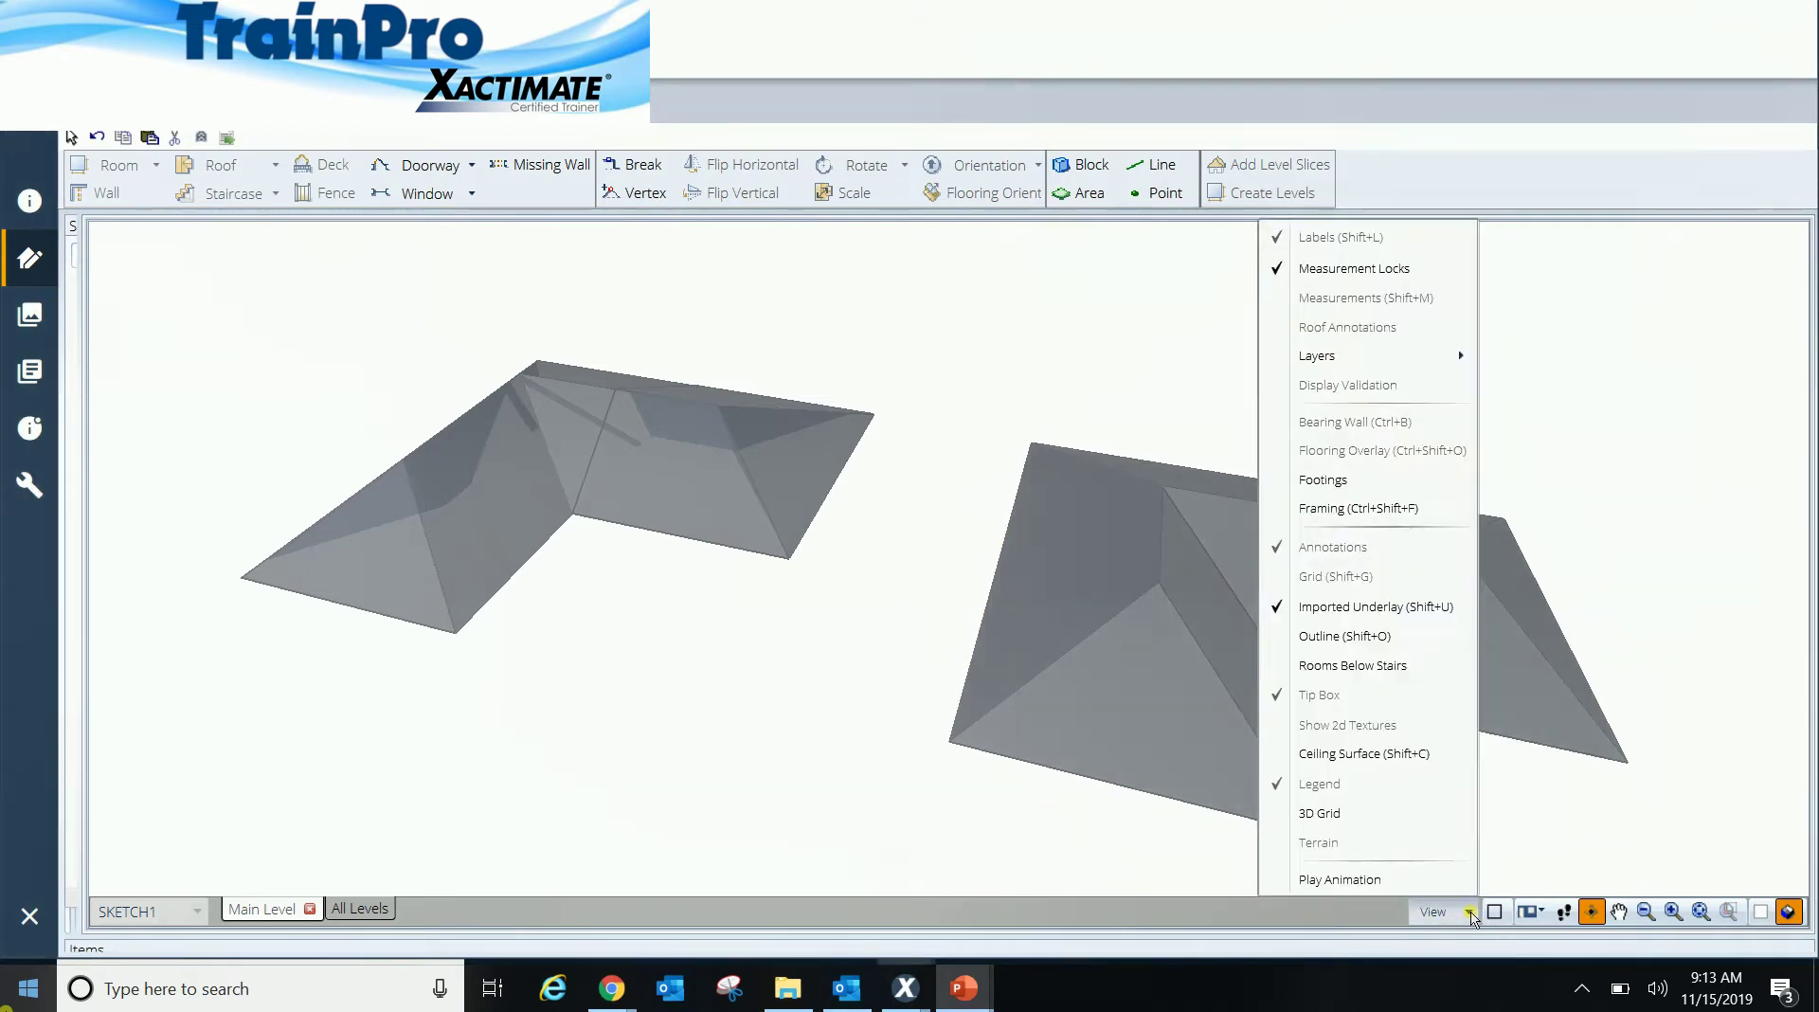
click(1358, 509)
drag(1610, 644, 1285, 820)
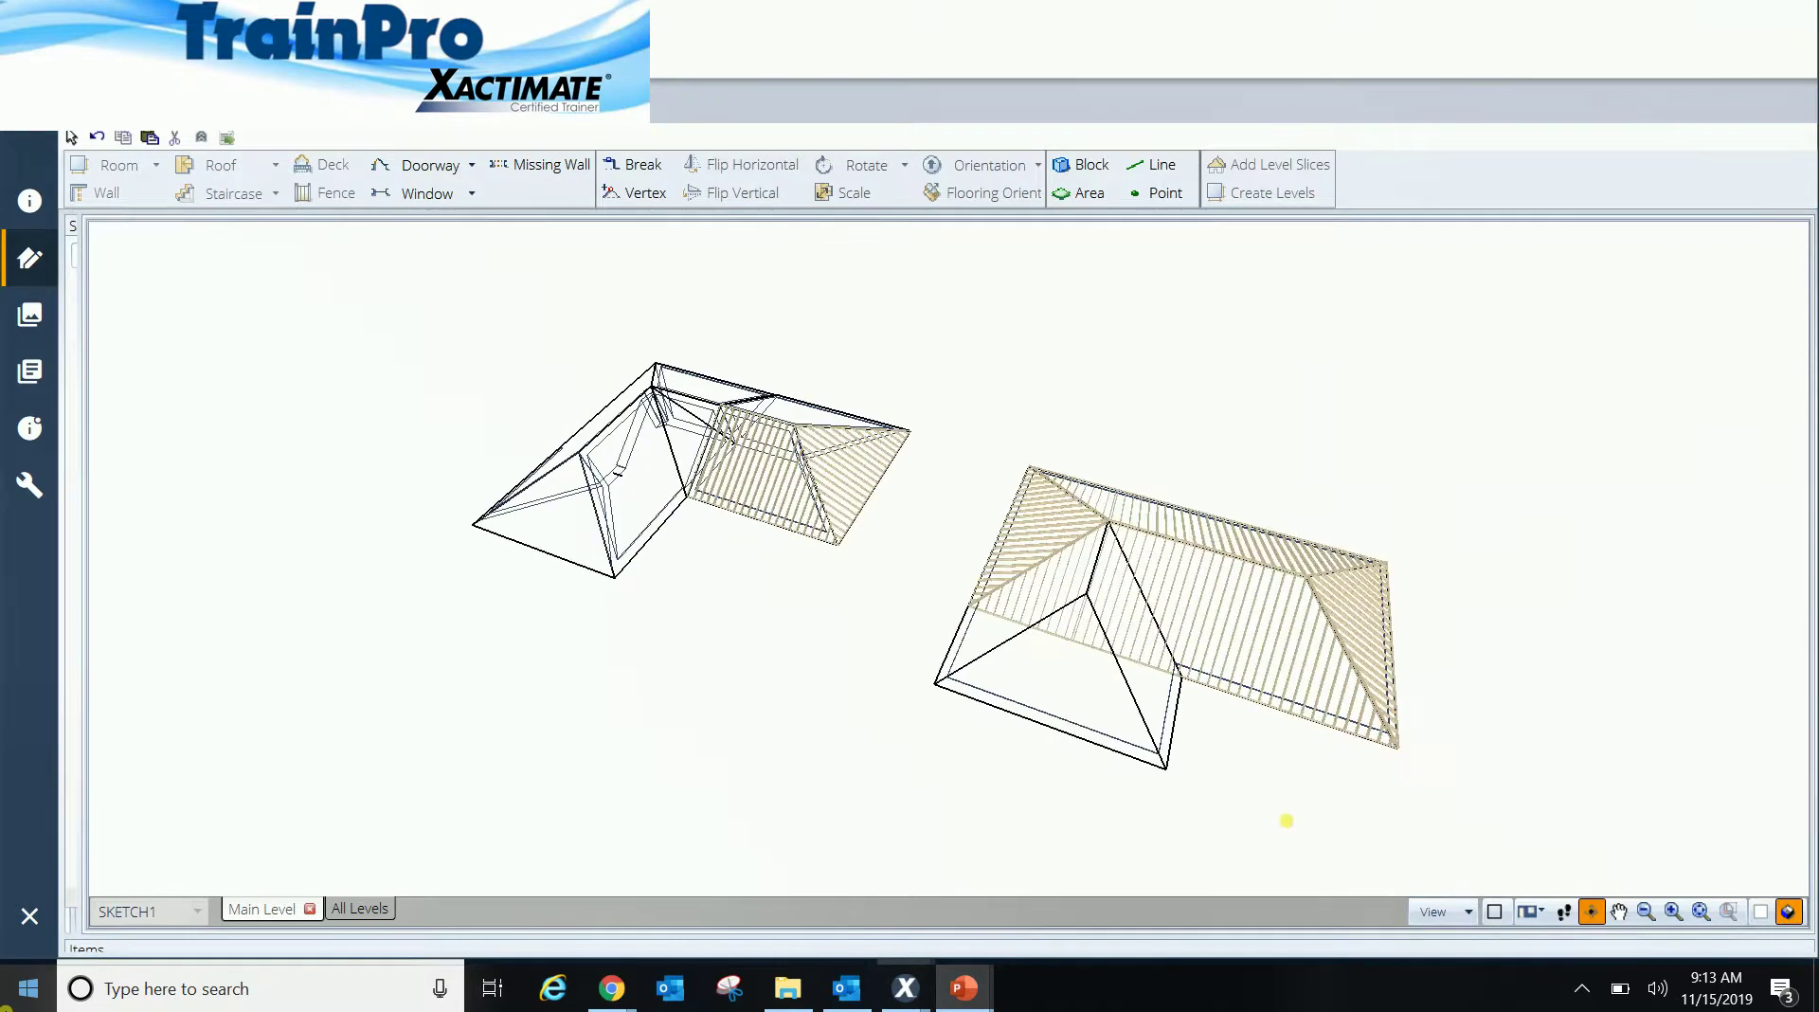
drag(1387, 614, 1319, 531)
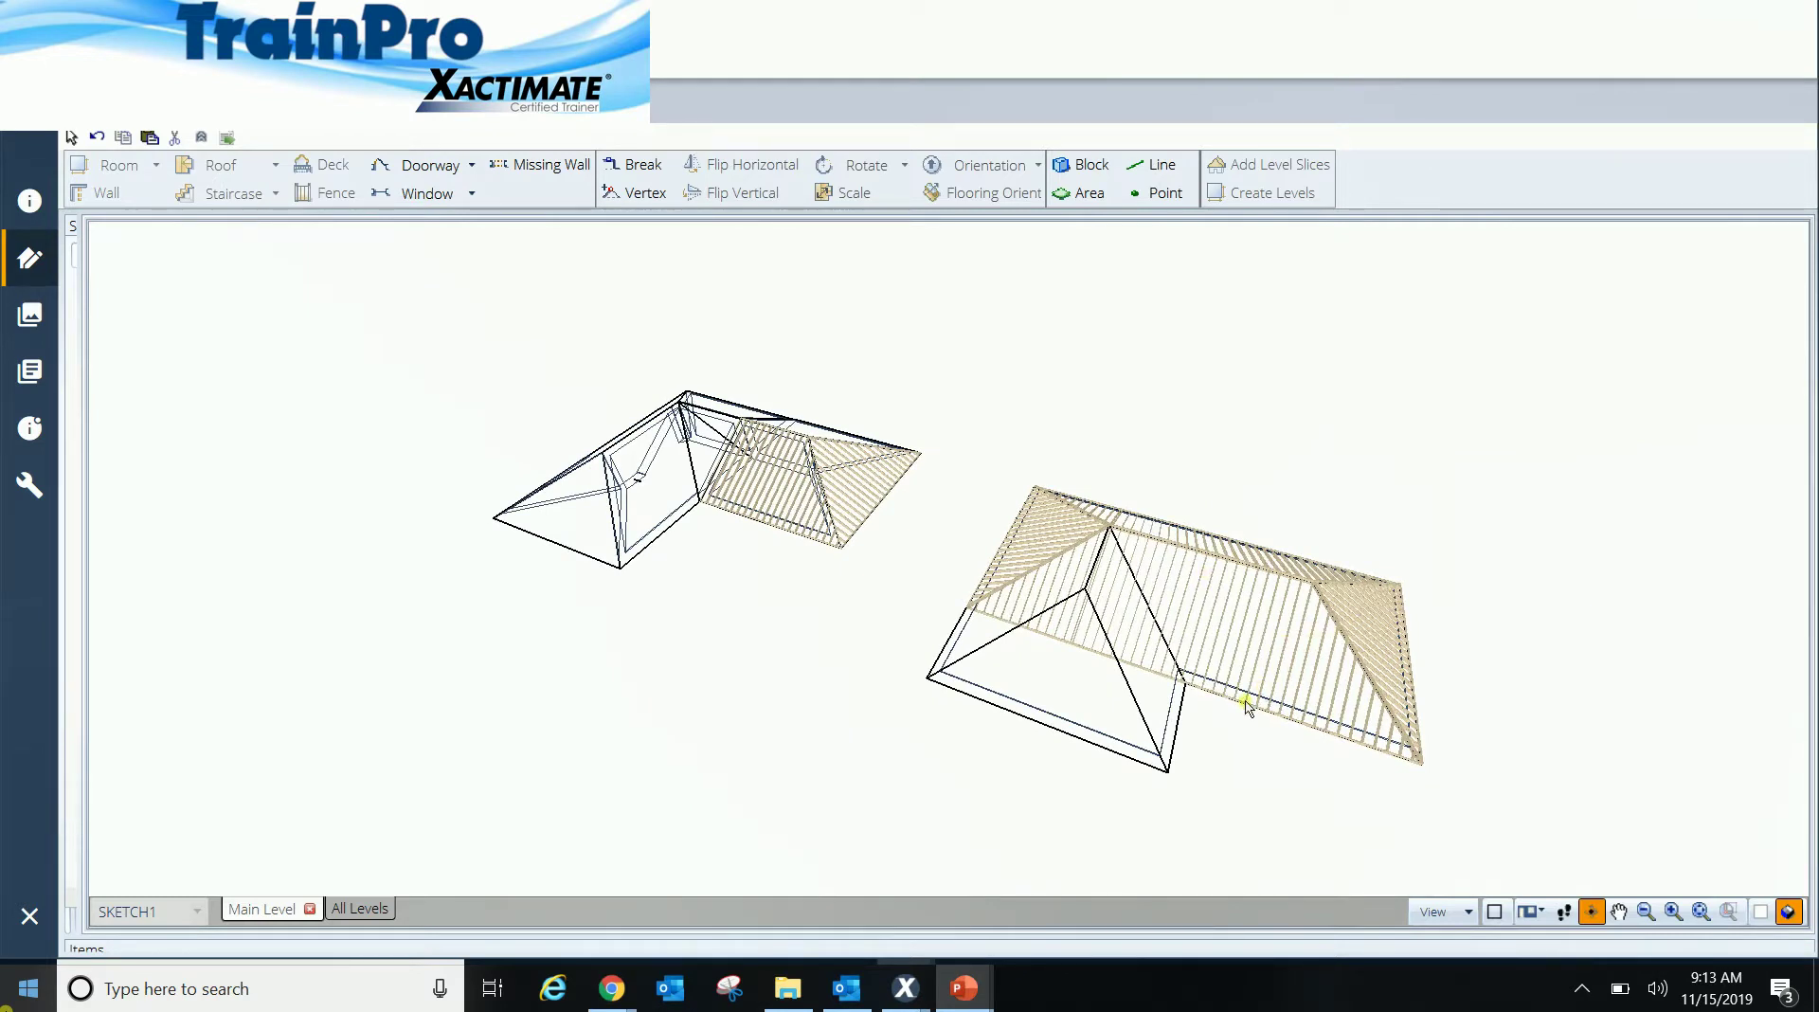
Step: Turn and zoom in on the rafters, then return to the flat 2-D plan view
drag(680, 596, 750, 735)
scroll(743, 637, up, 3)
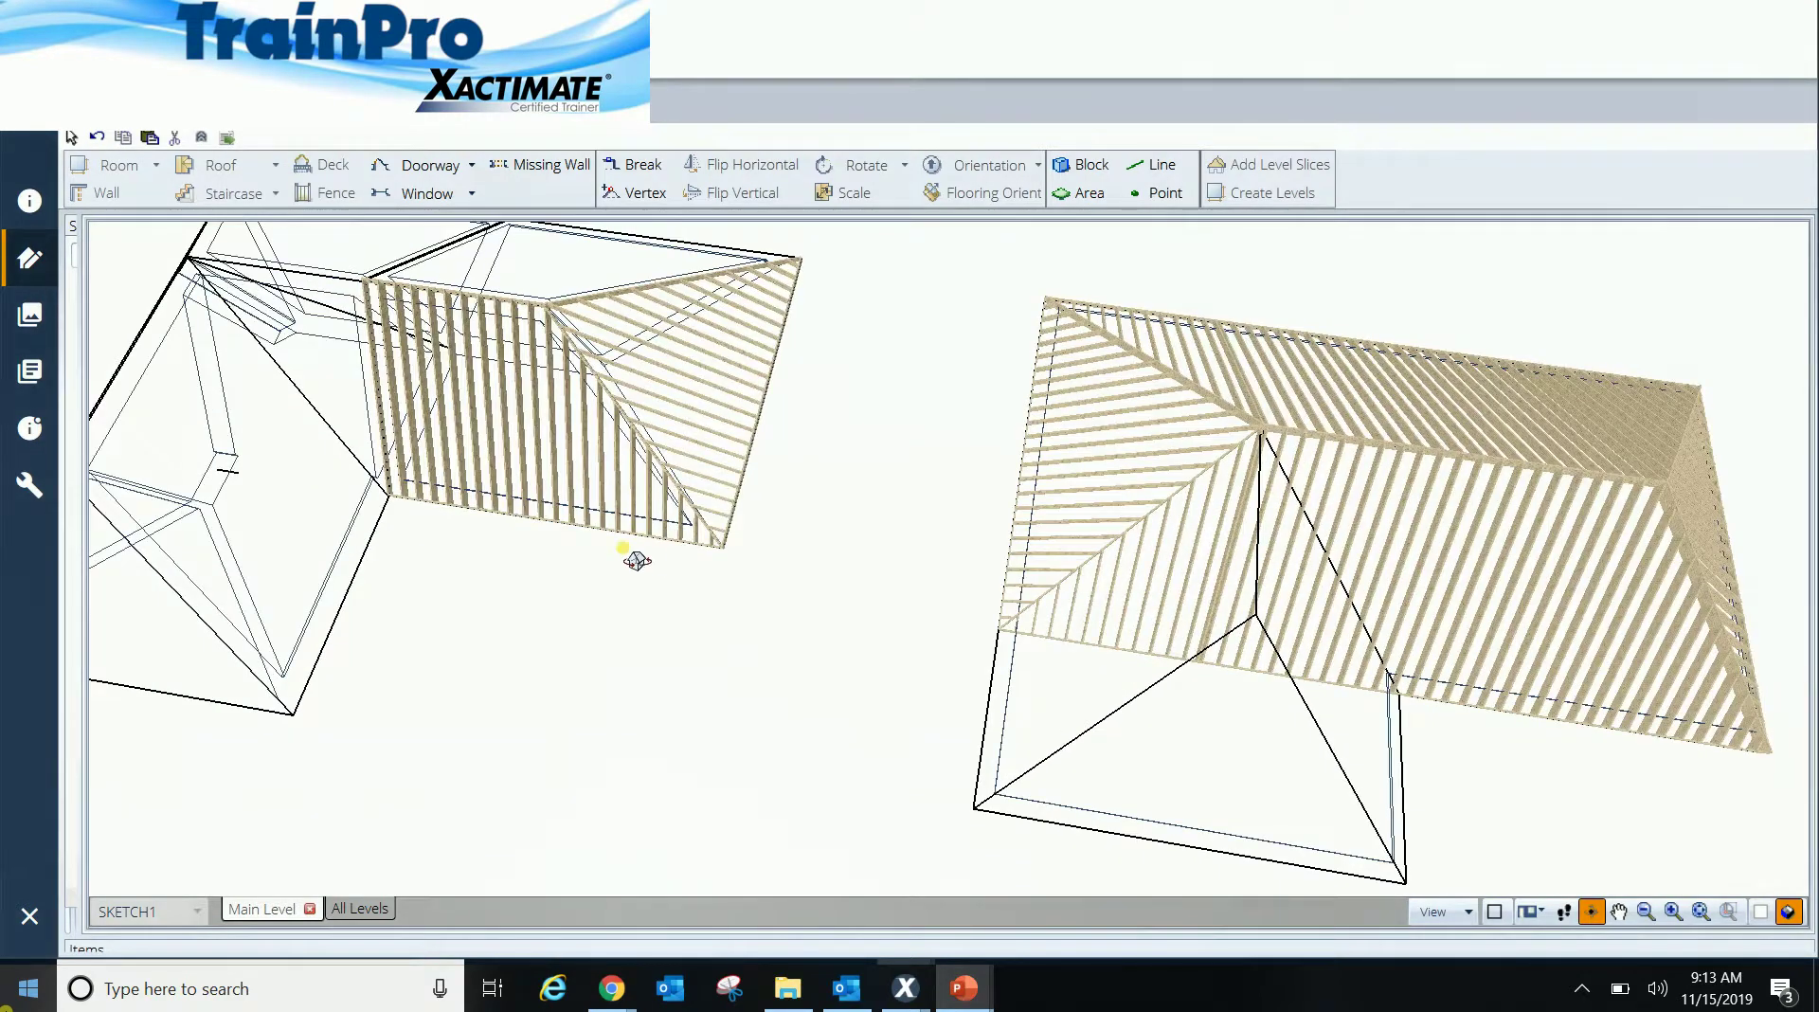
scroll(629, 557, up, 3)
drag(629, 458, 622, 508)
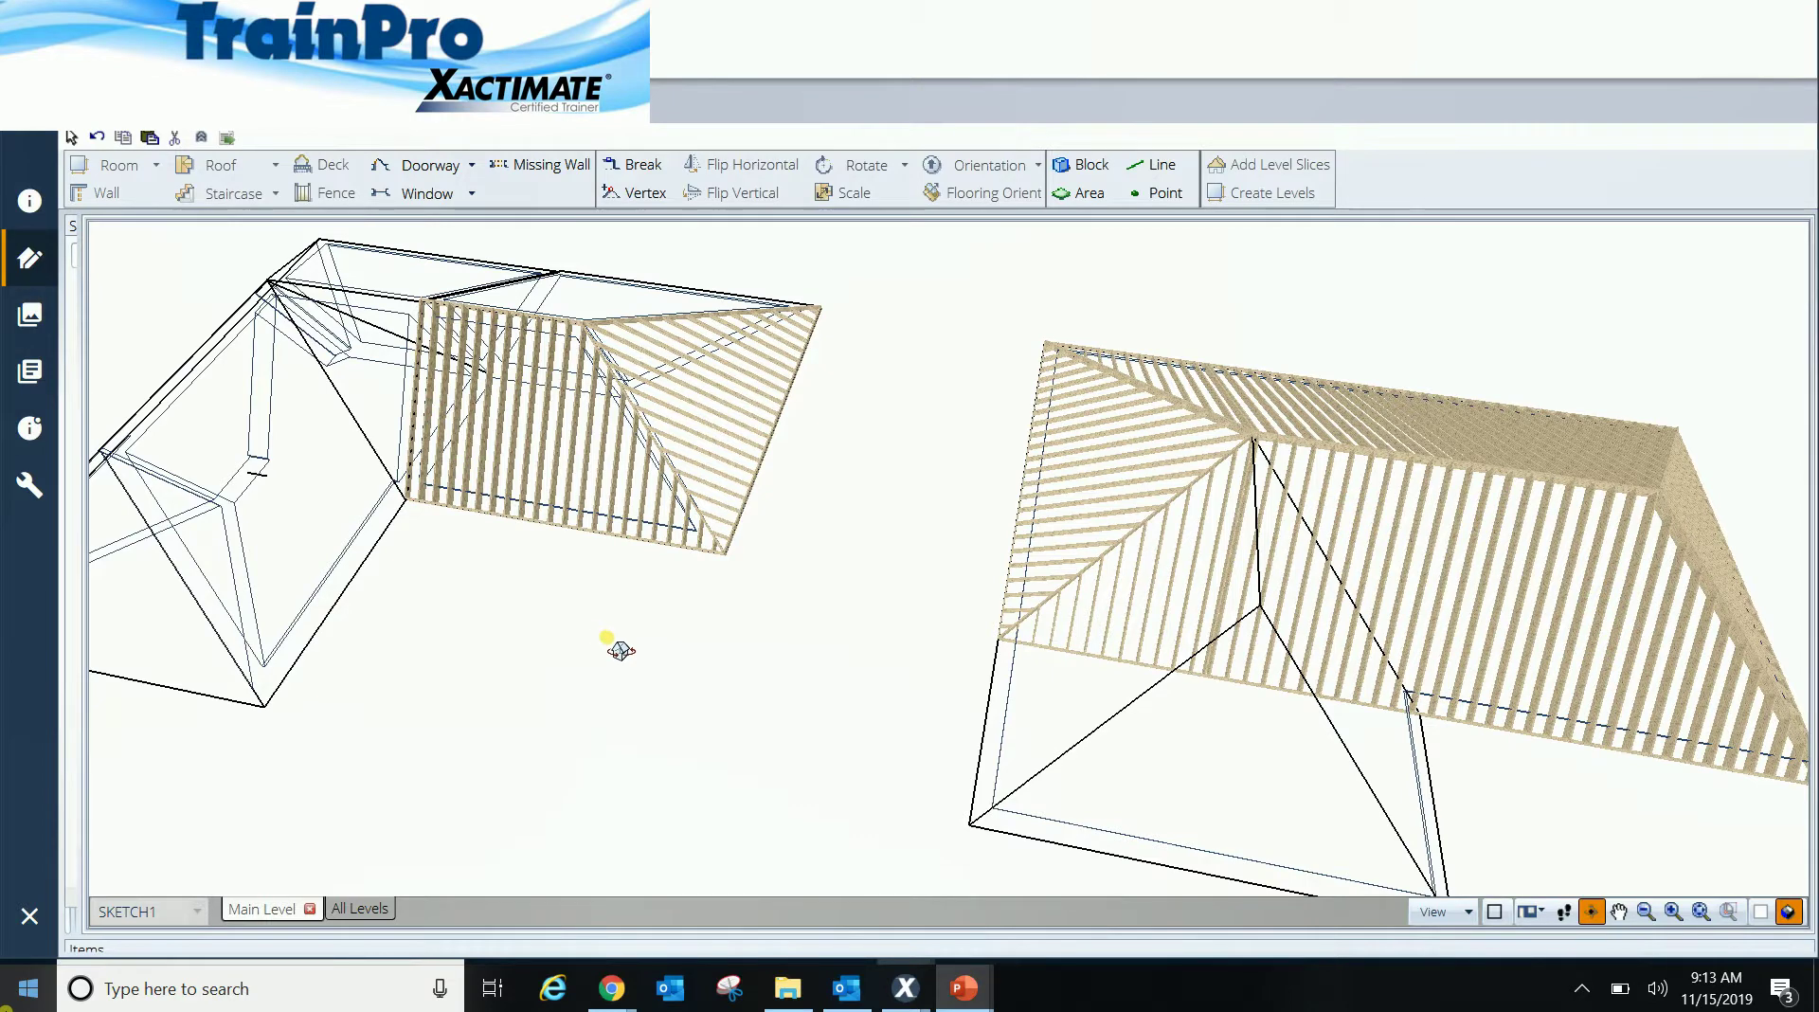
key(Escape)
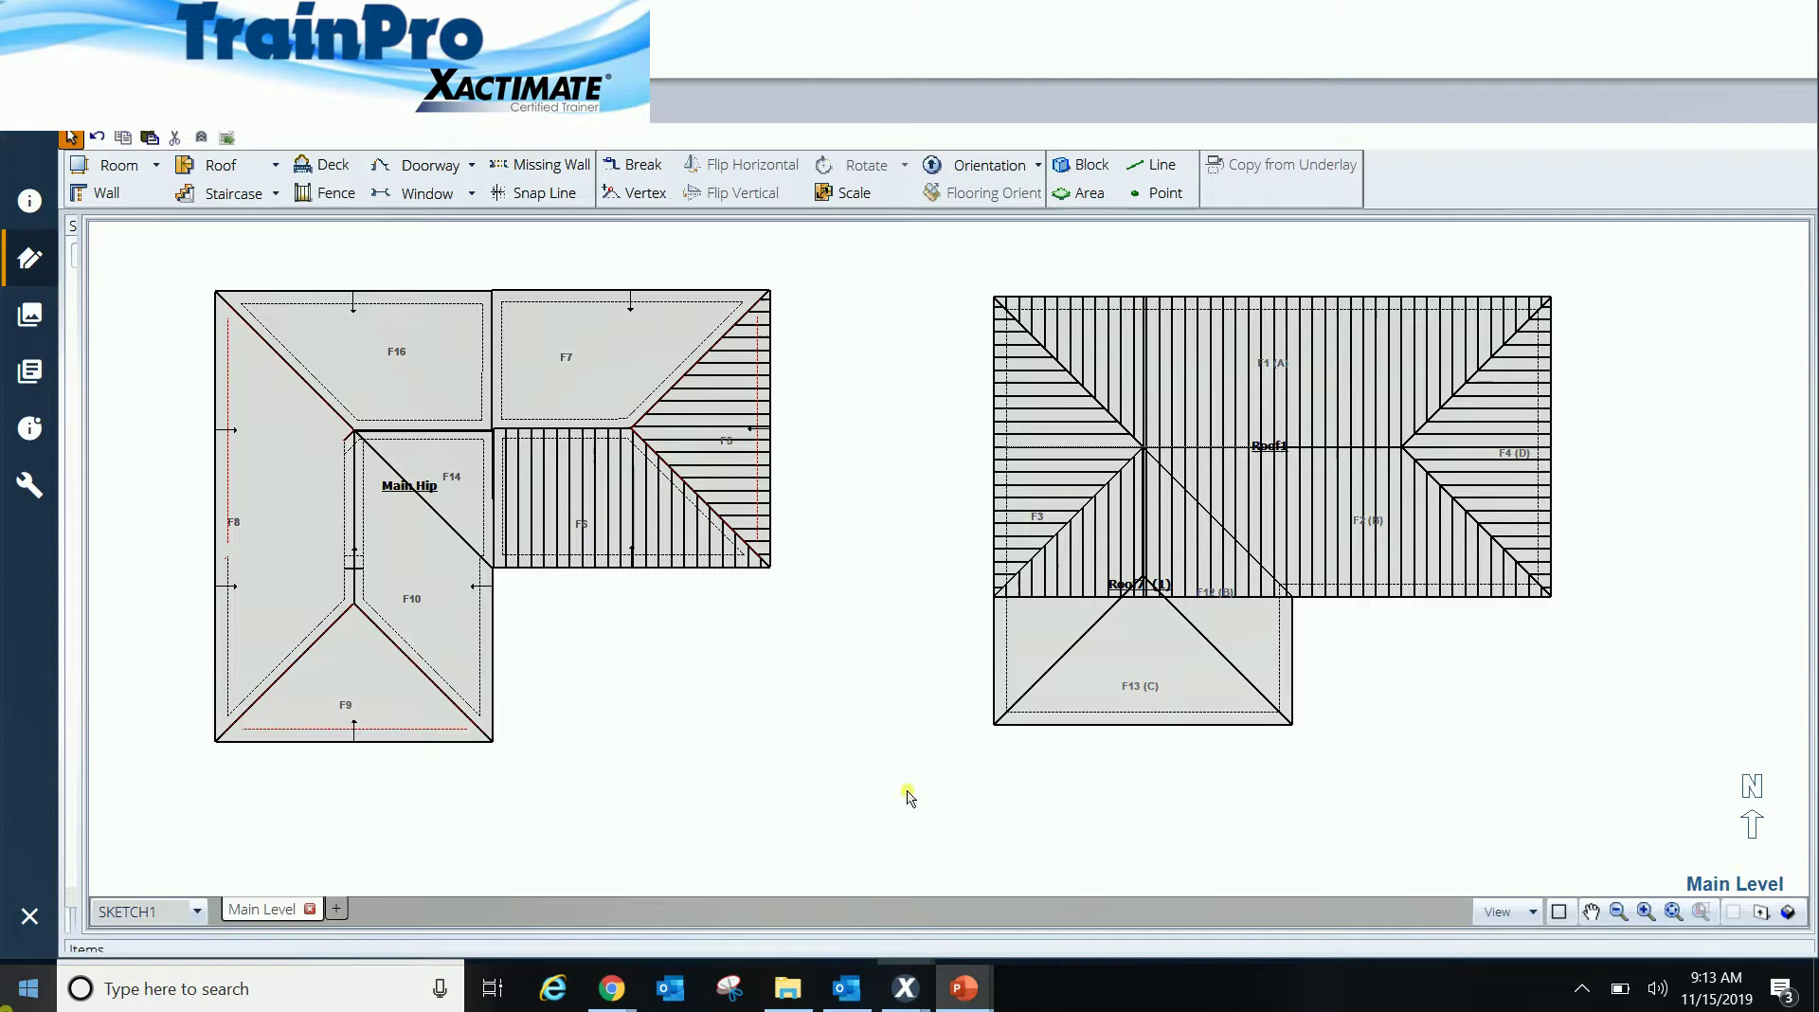
Step: Turn off the Framing display, then box-select both roof sketches and delete them
click(565, 521)
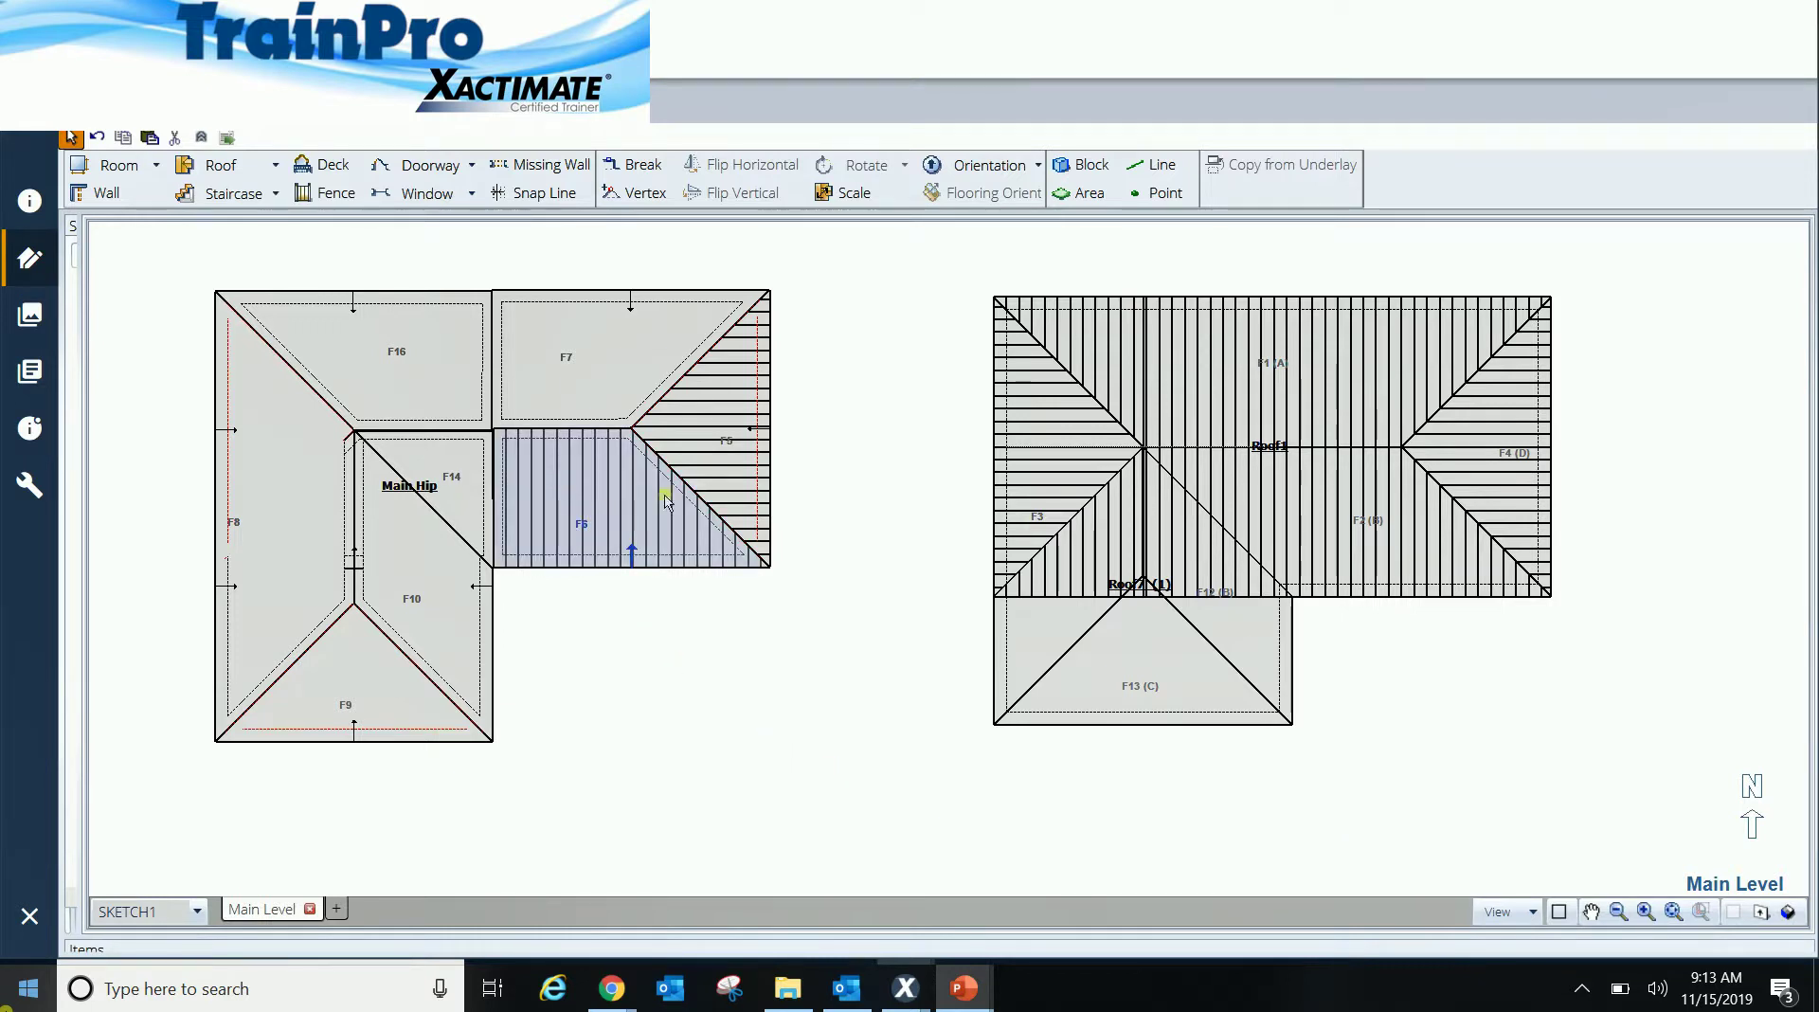
click(740, 443)
click(1201, 418)
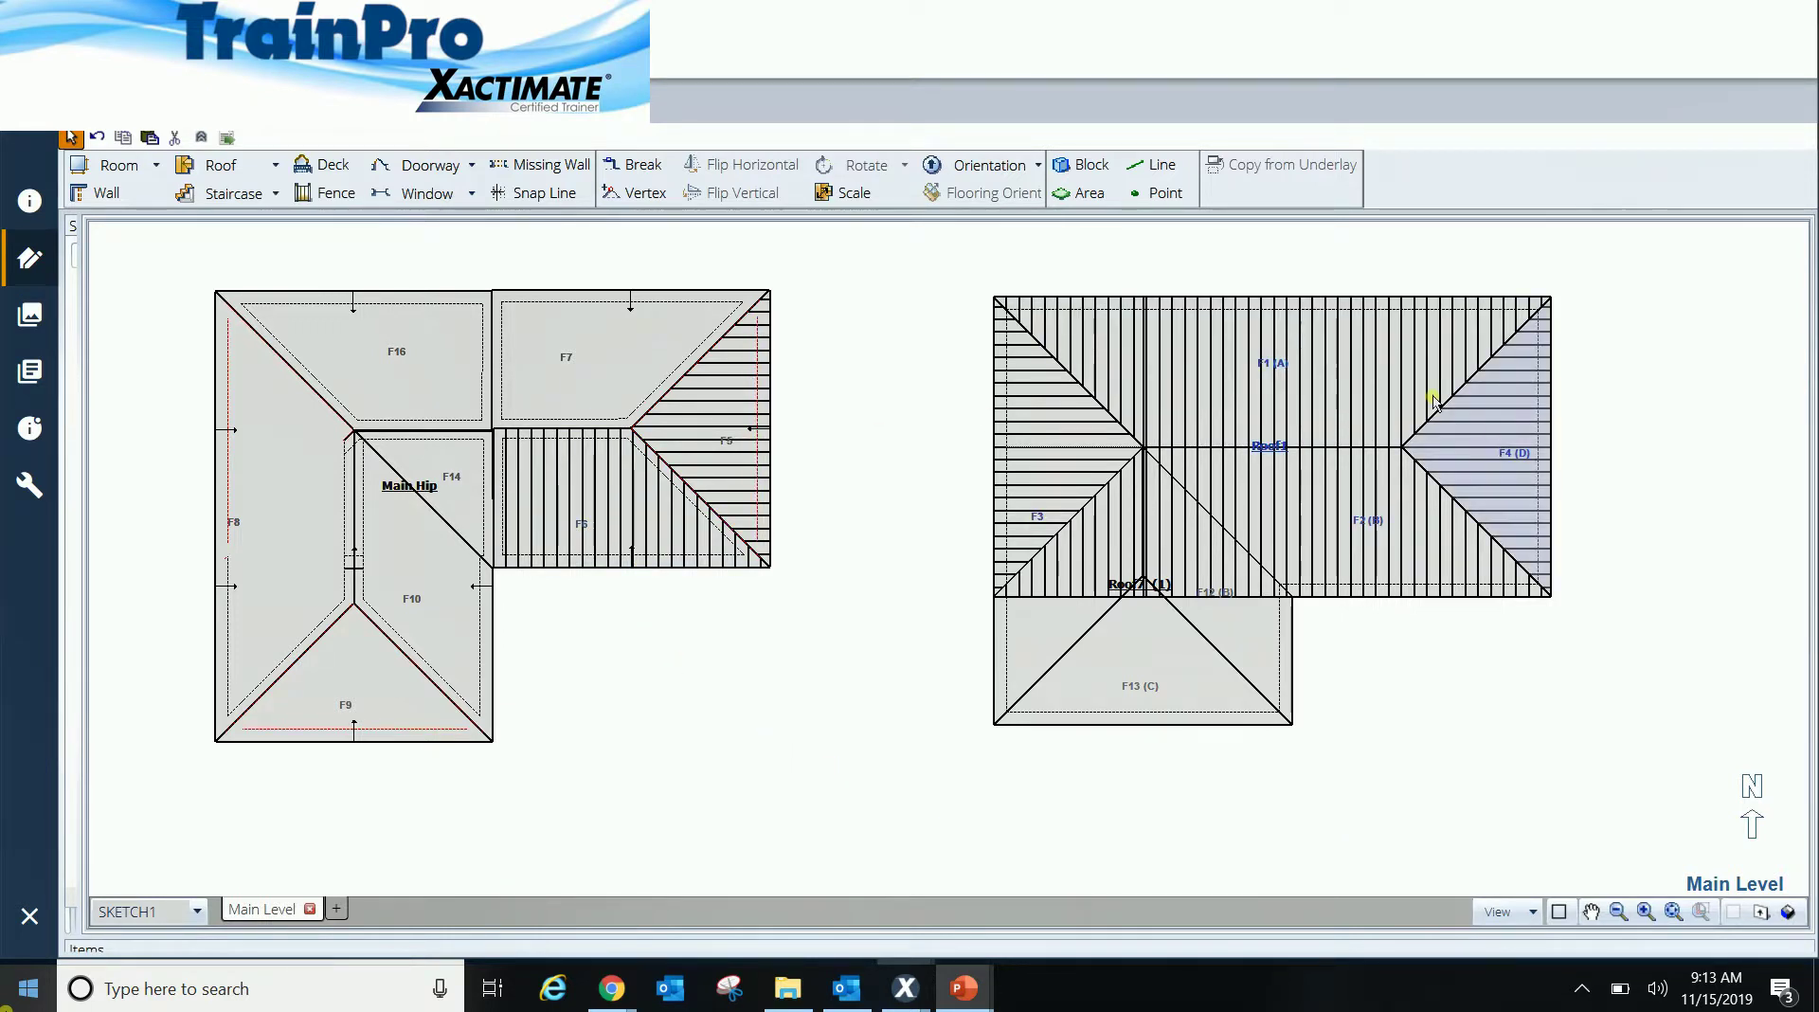
click(1527, 912)
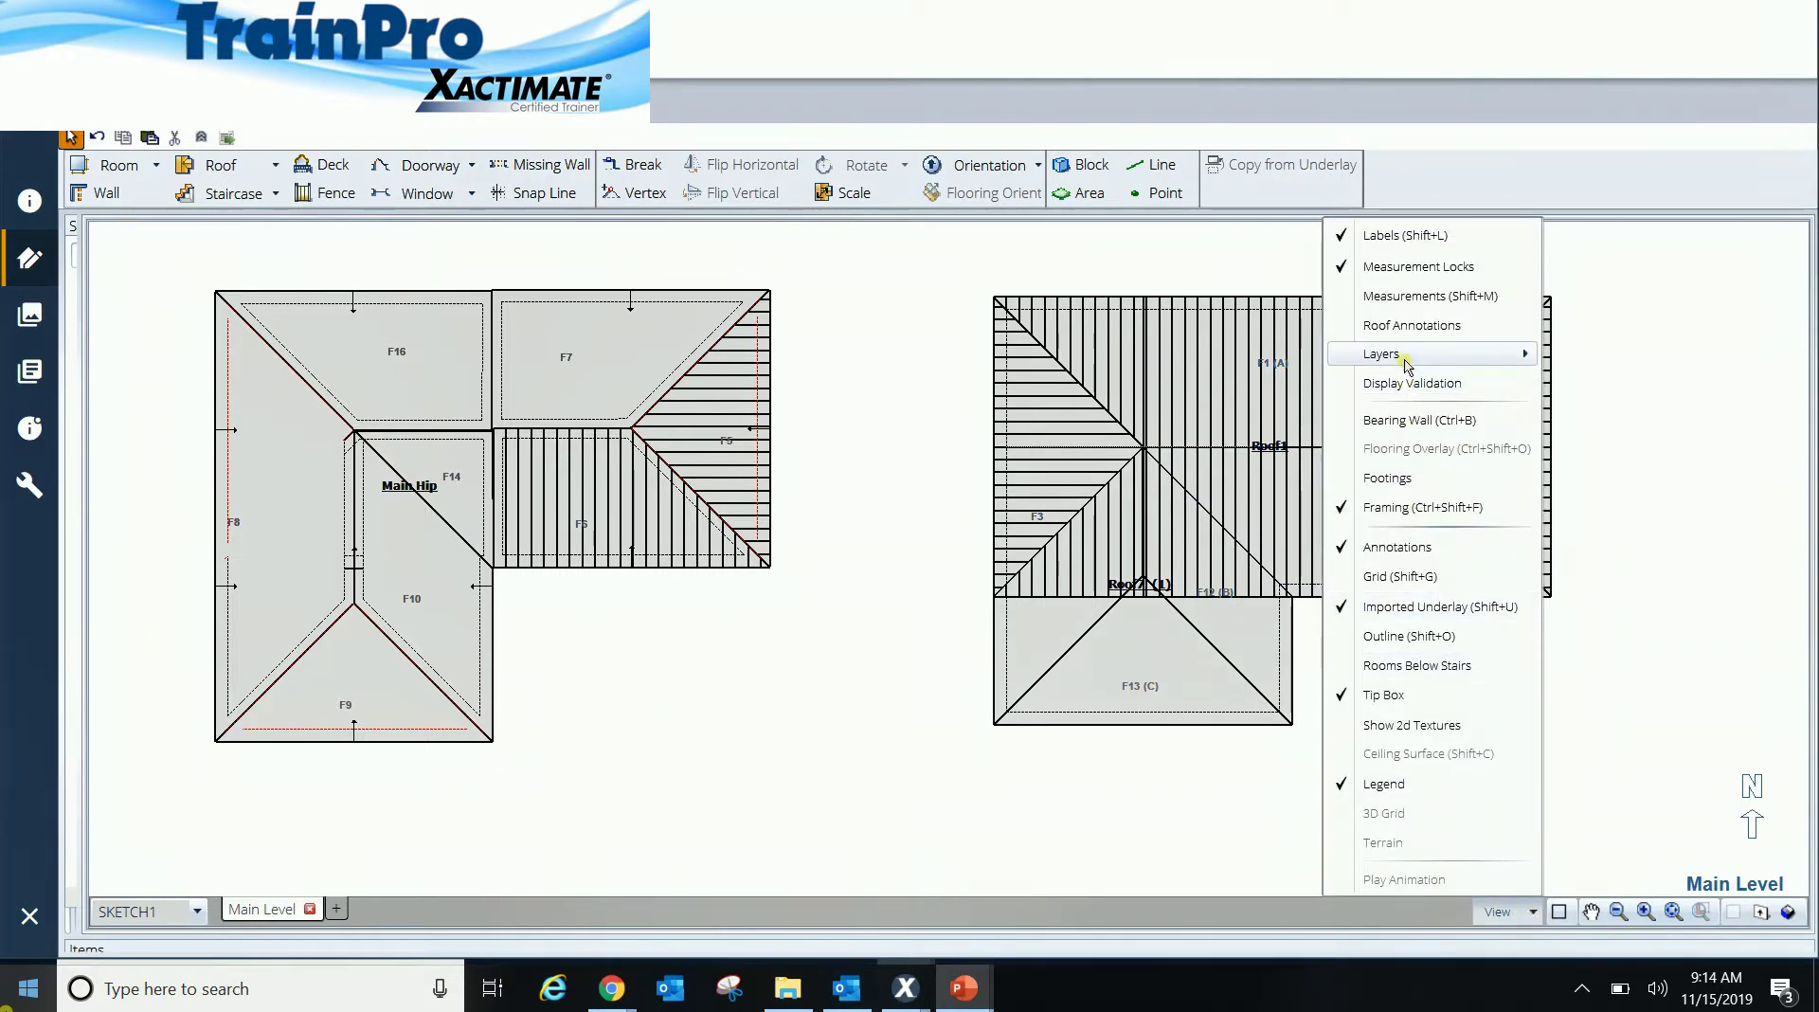
click(1354, 519)
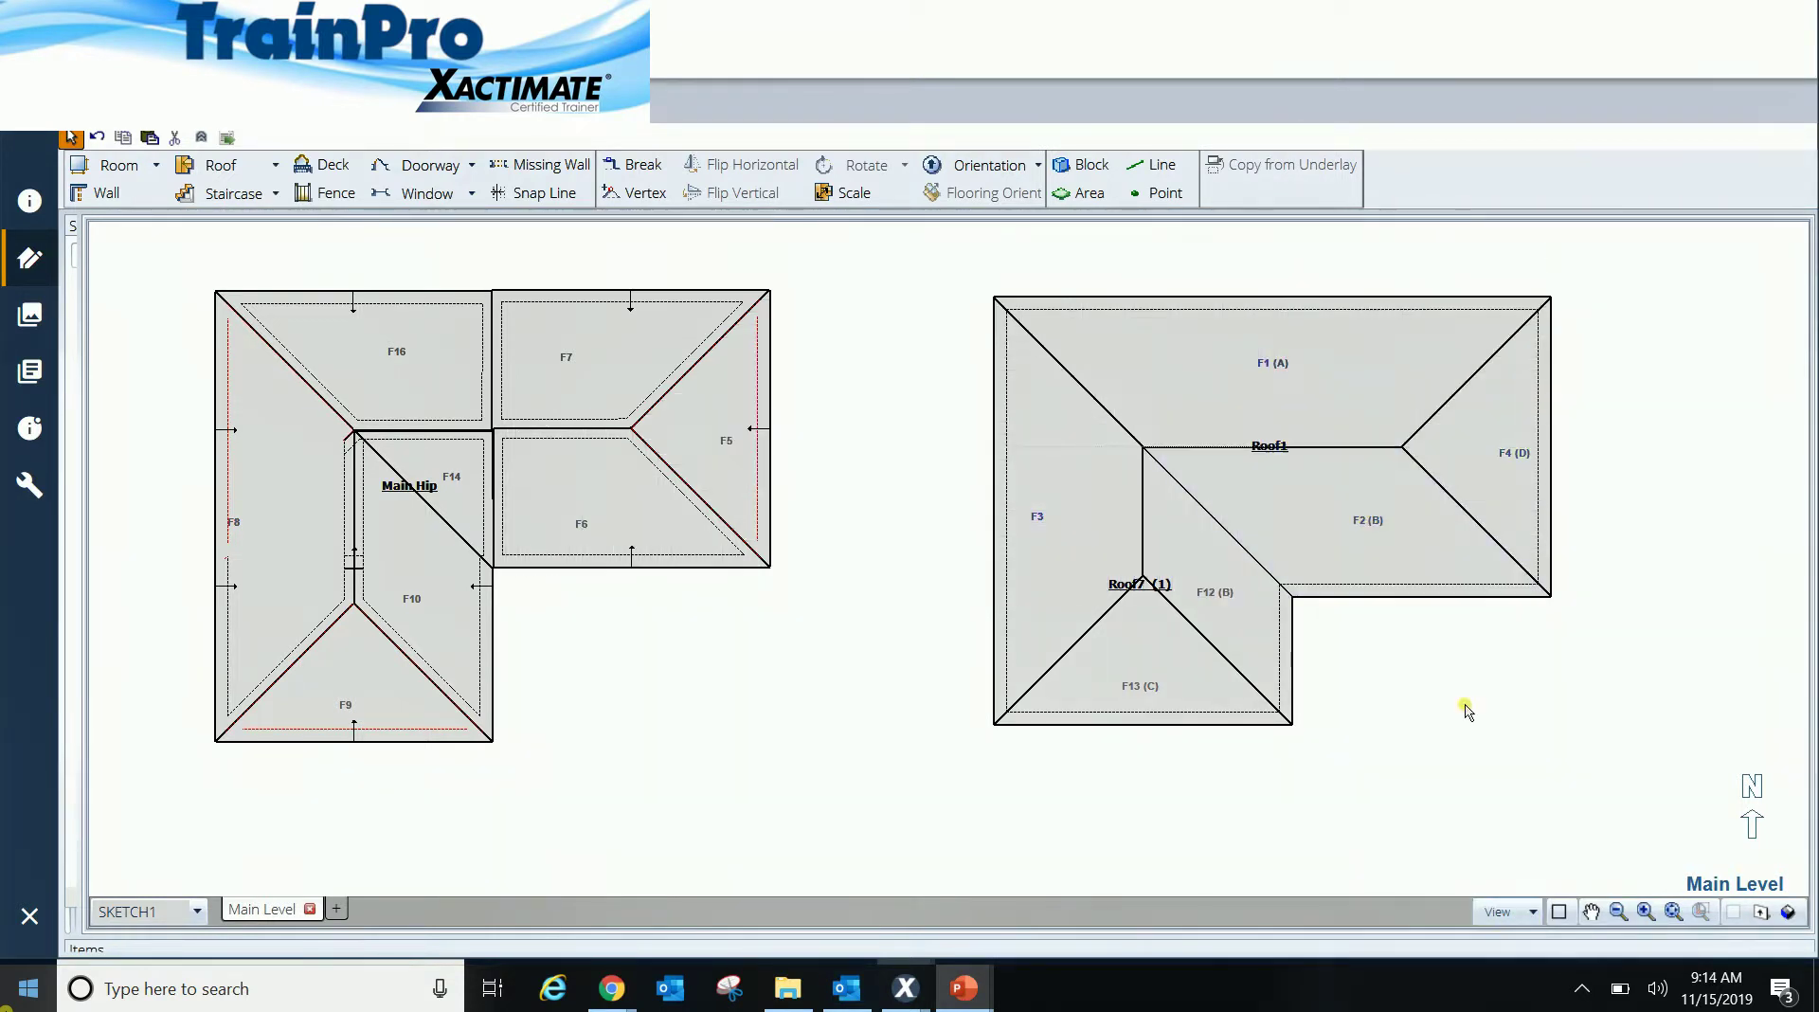
mouse_move(1601, 769)
mouse_down()
mouse_move(485, 329)
mouse_move(244, 296)
mouse_up()
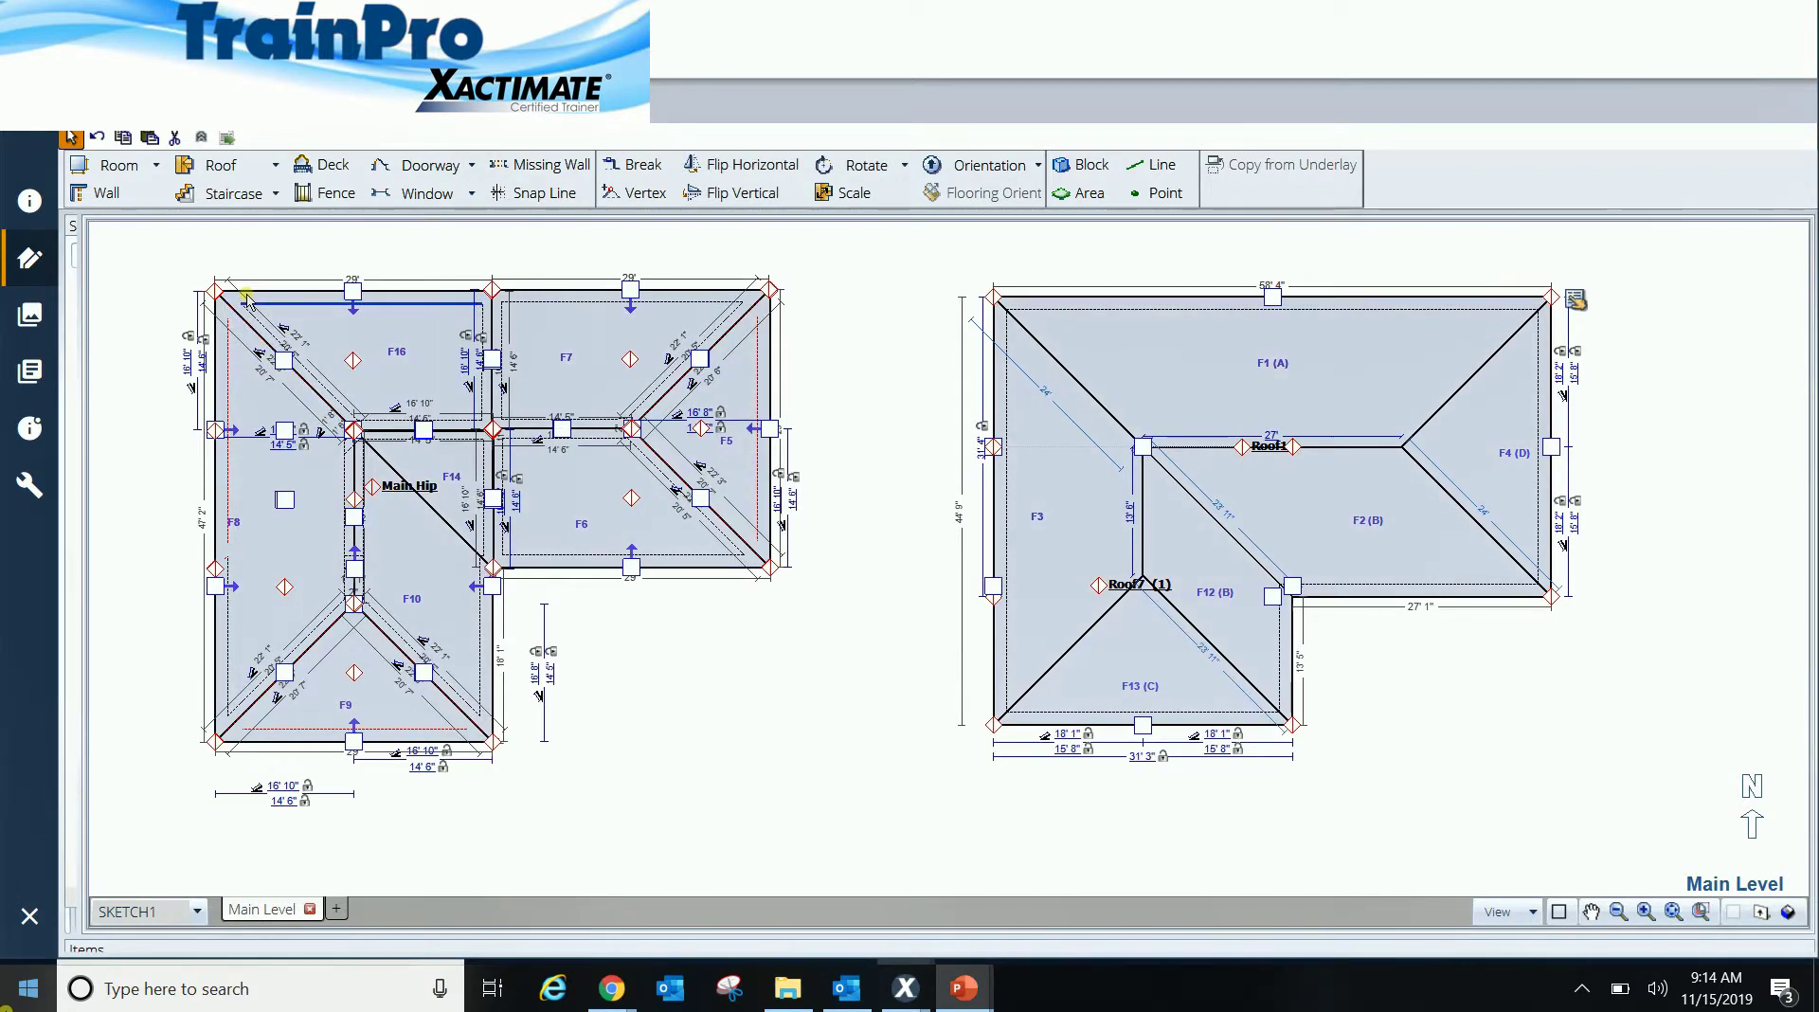
key(Delete)
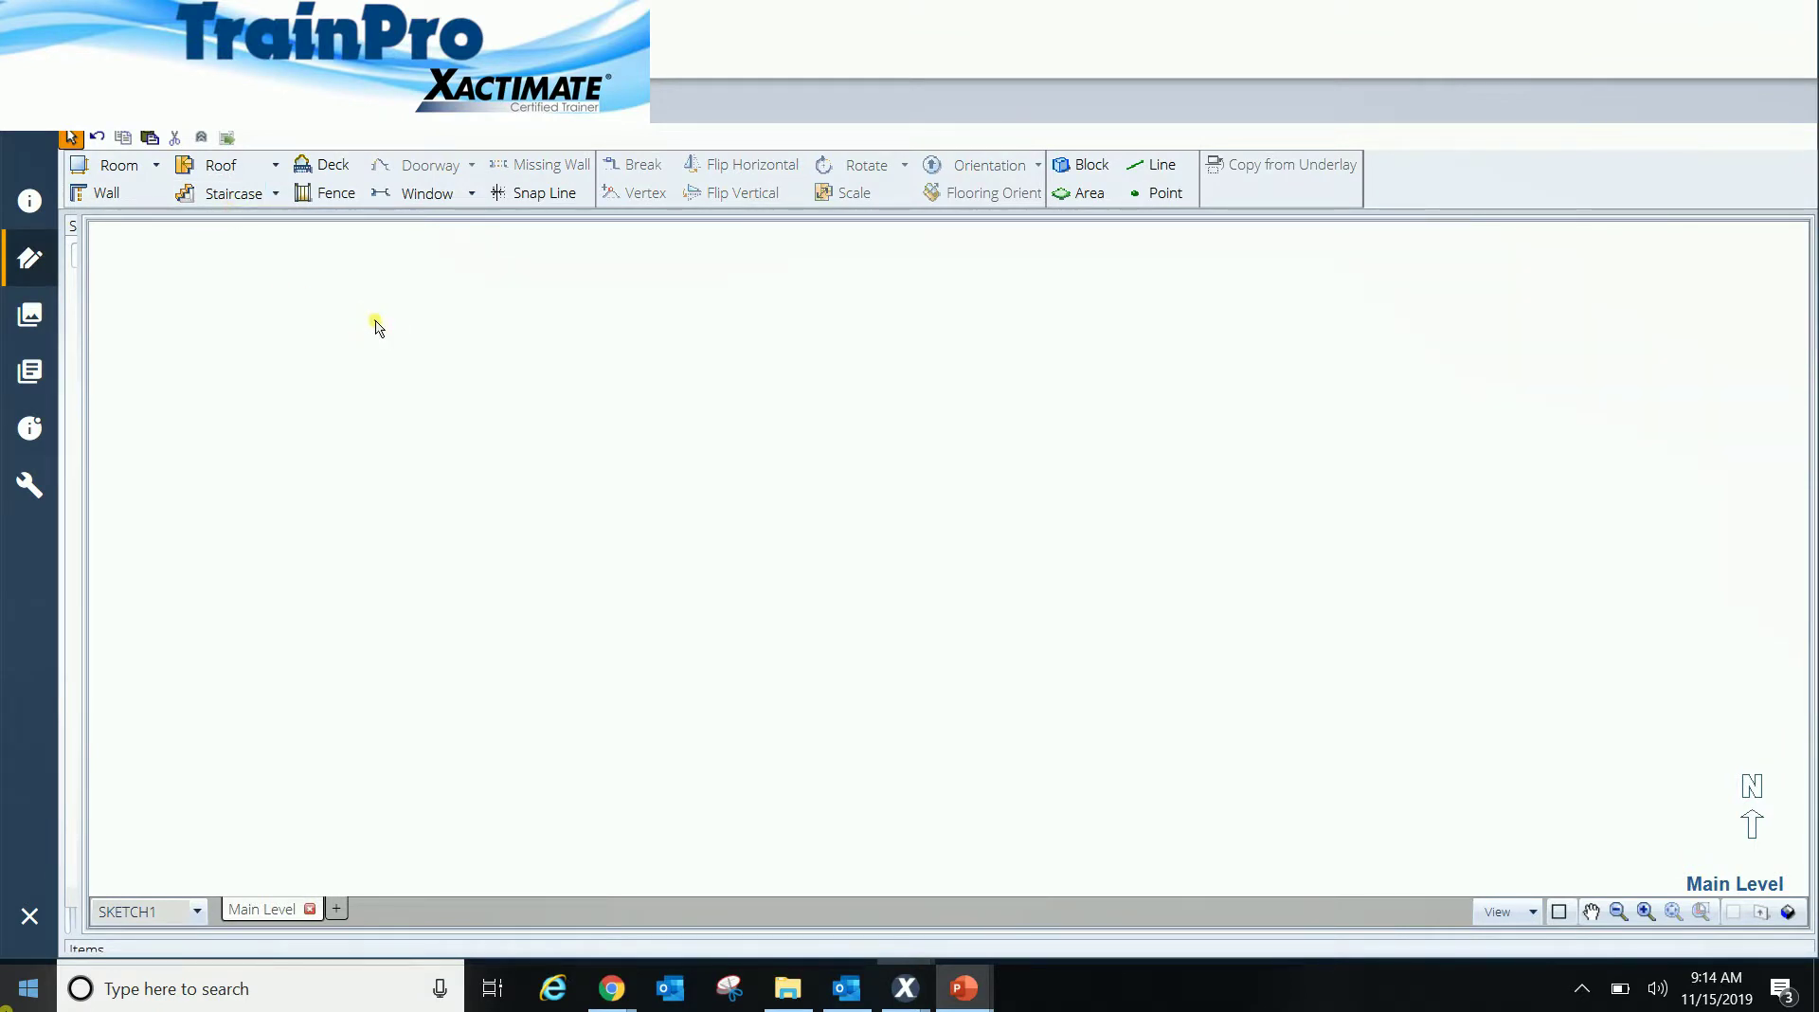
Step: Draw a four-facet hip roof on Main Level, then box-select the whole hip roof
drag(419, 360, 1045, 656)
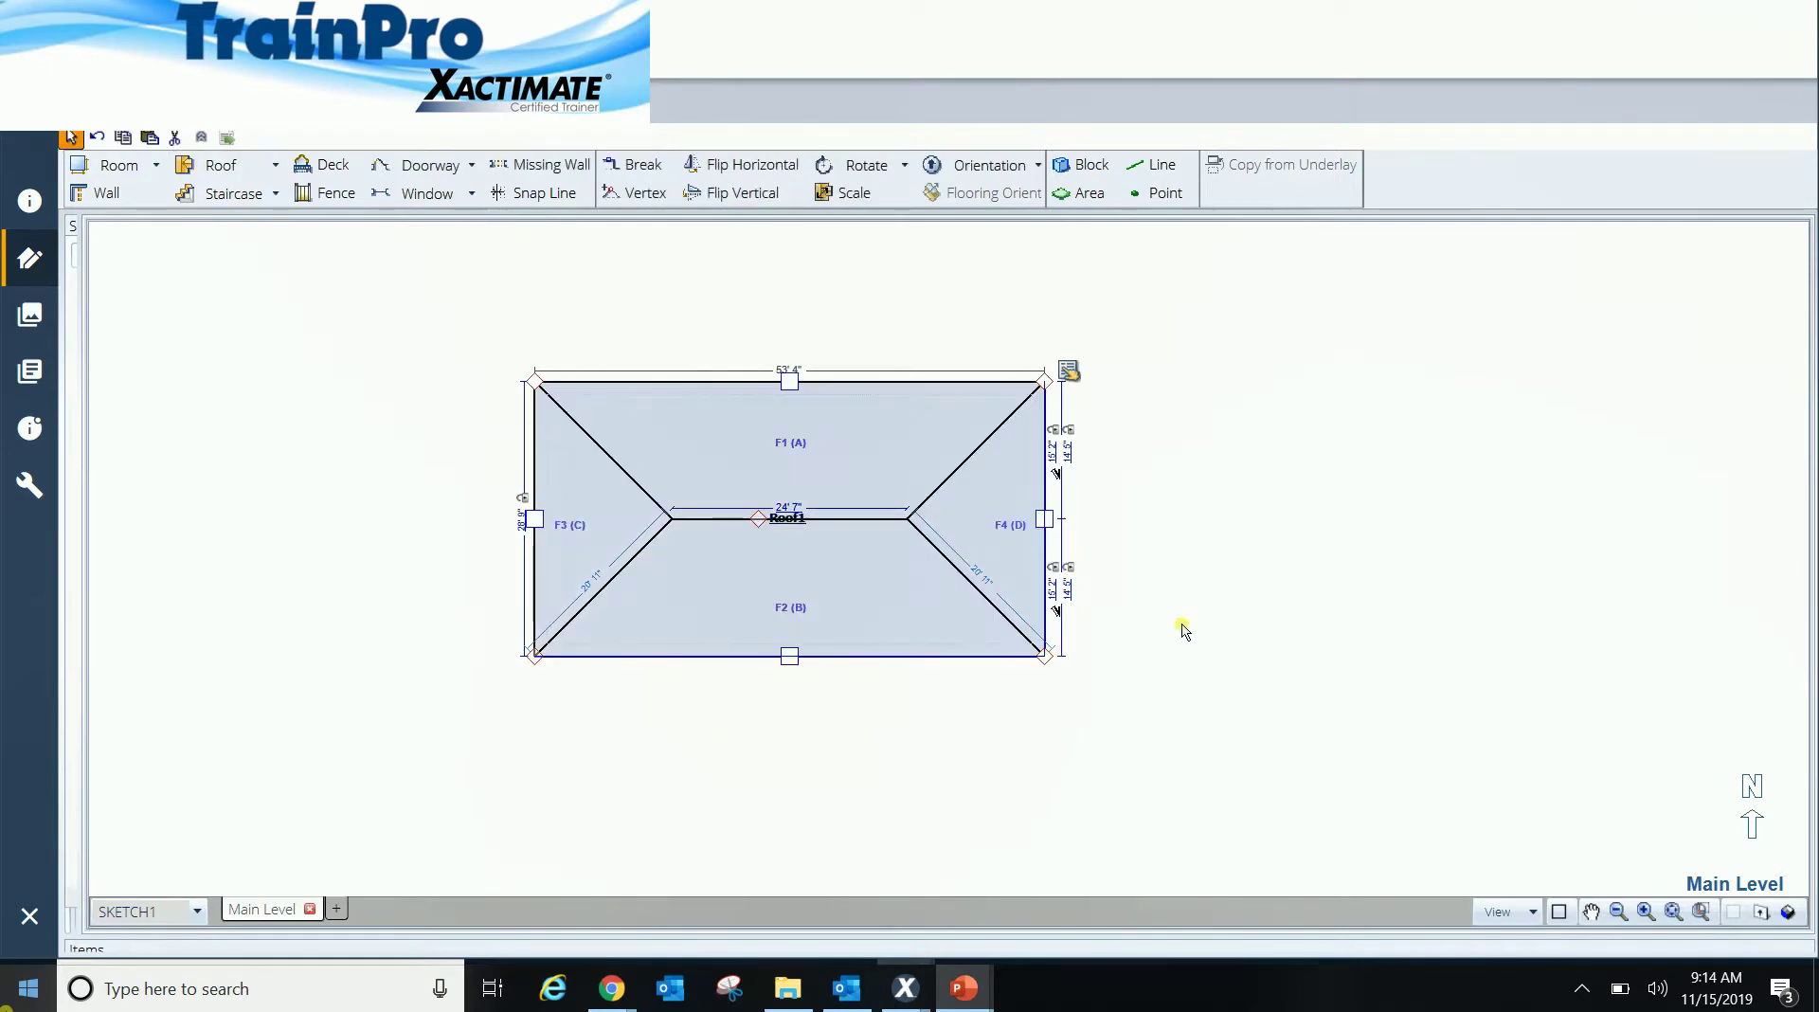
click(1001, 526)
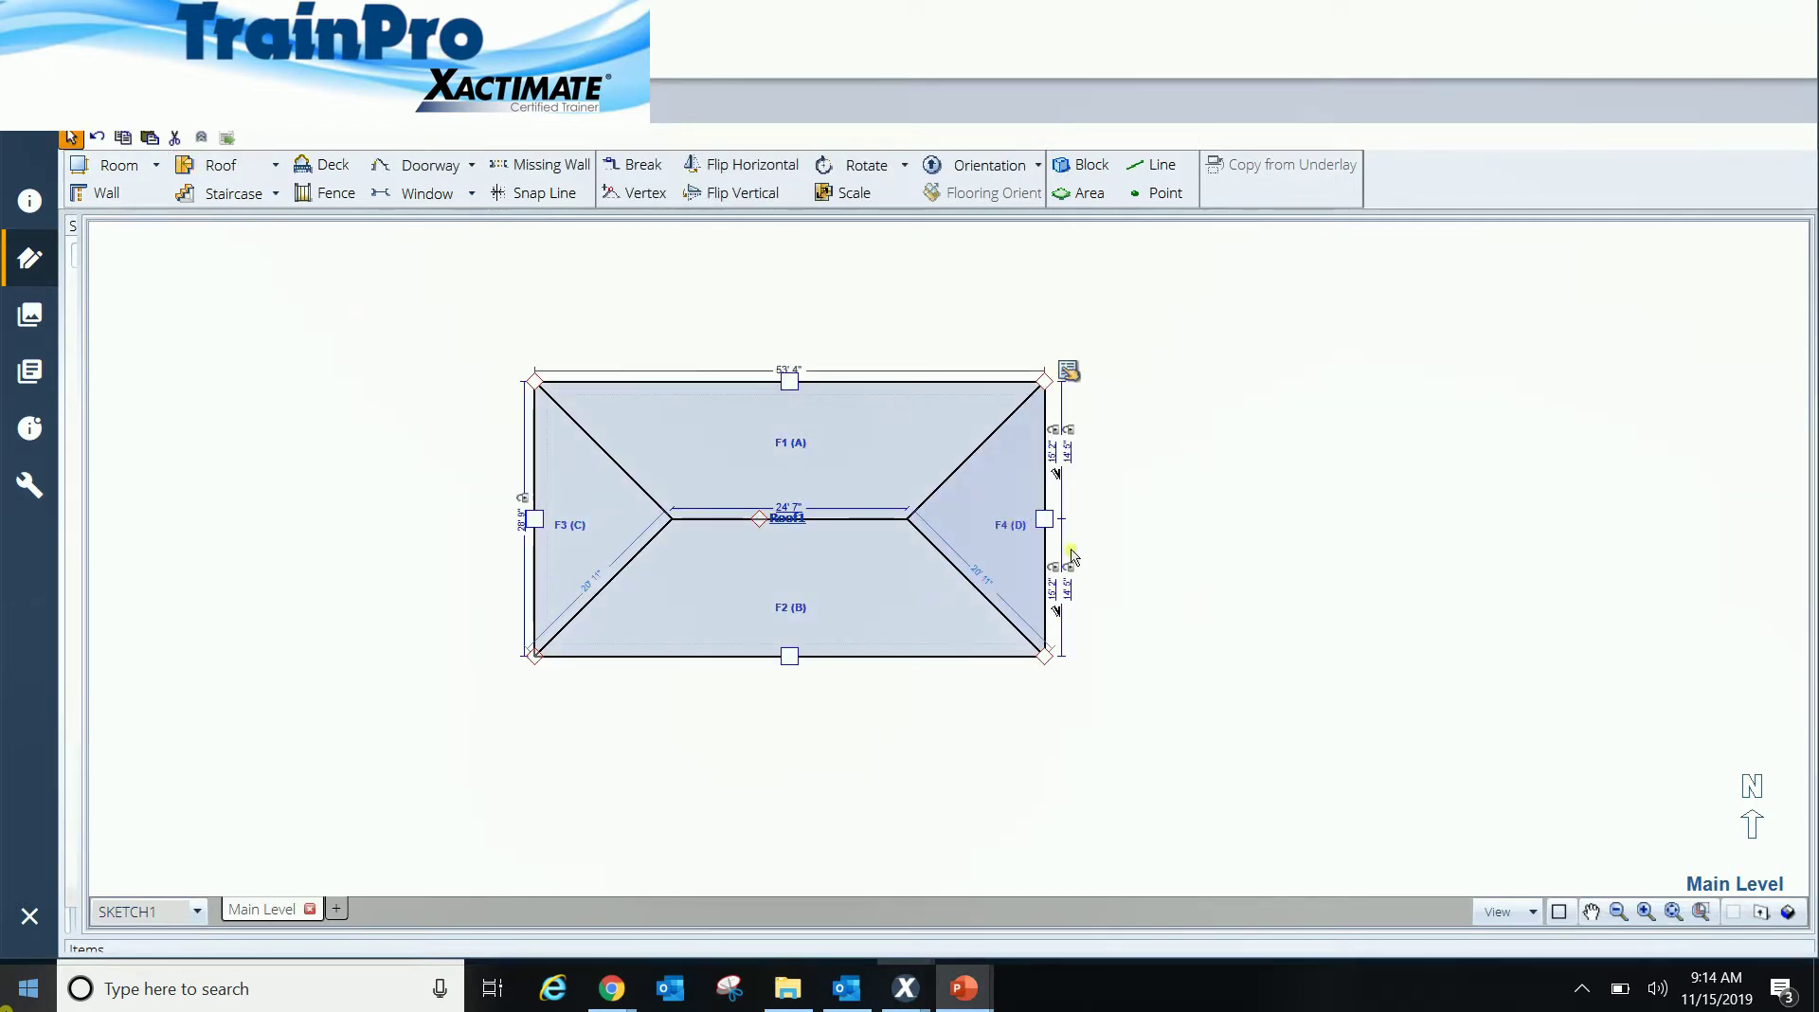
key(Escape)
click(1014, 534)
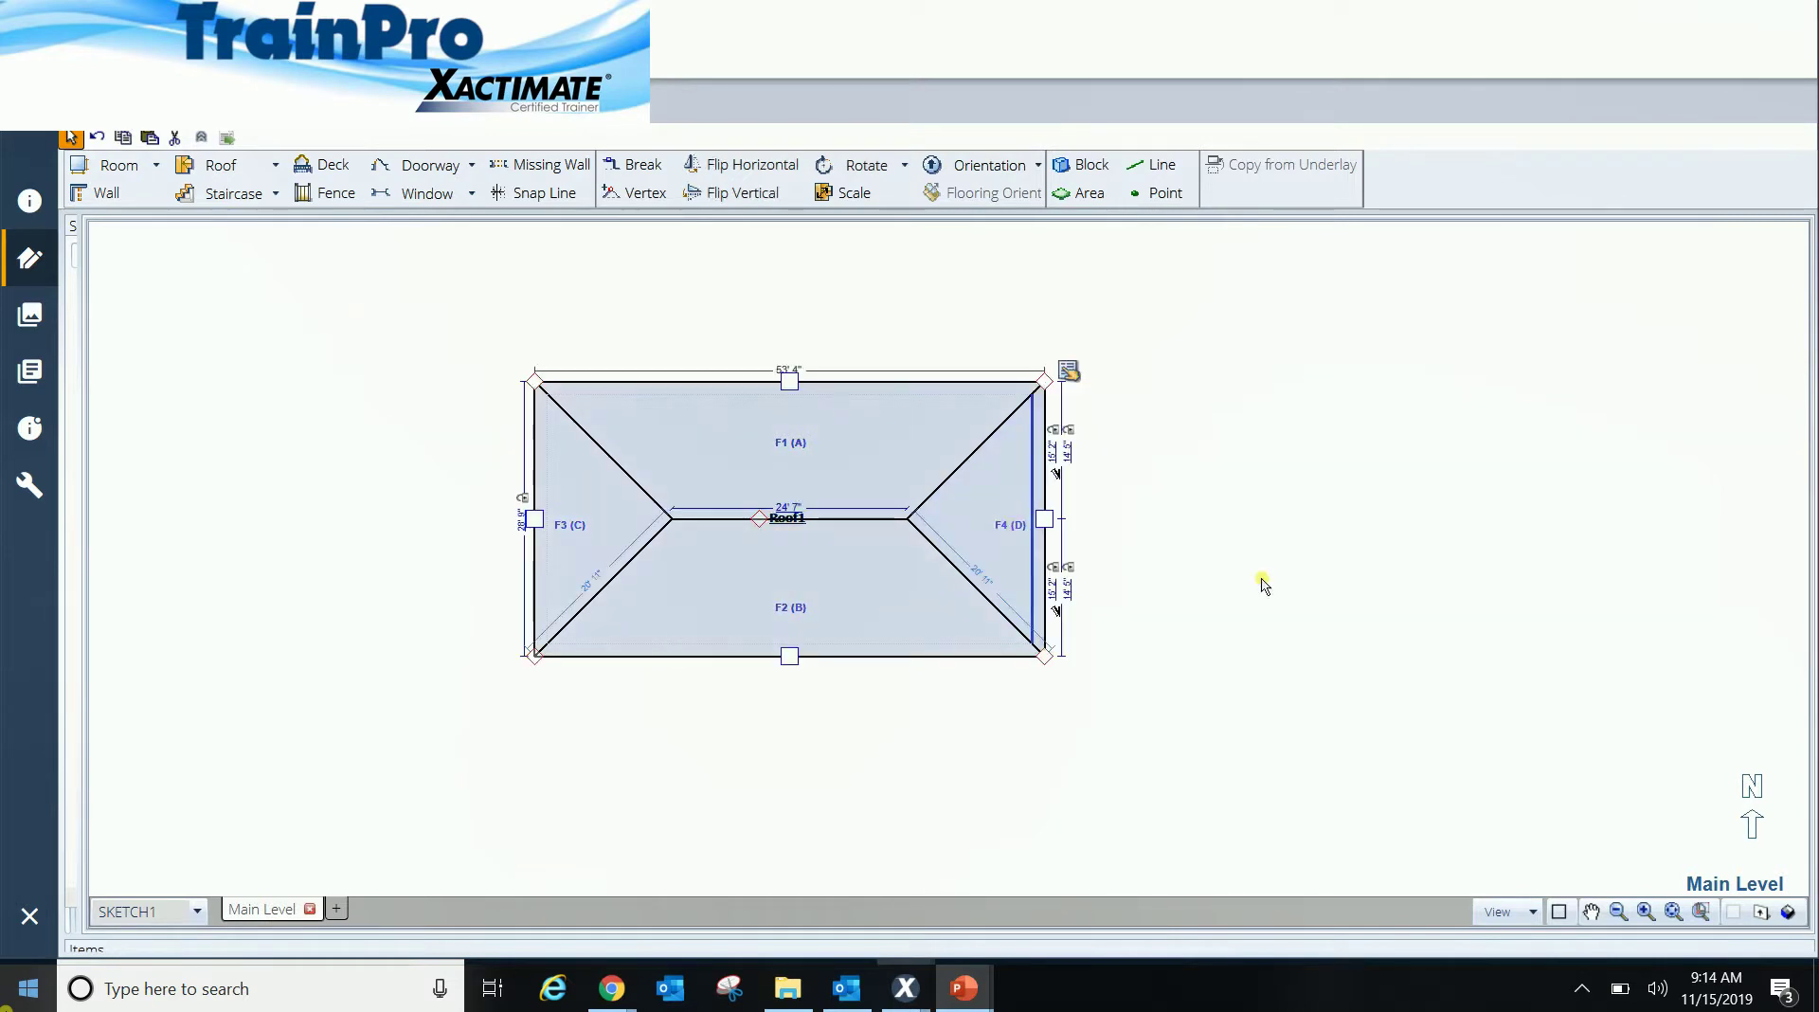
click(1283, 607)
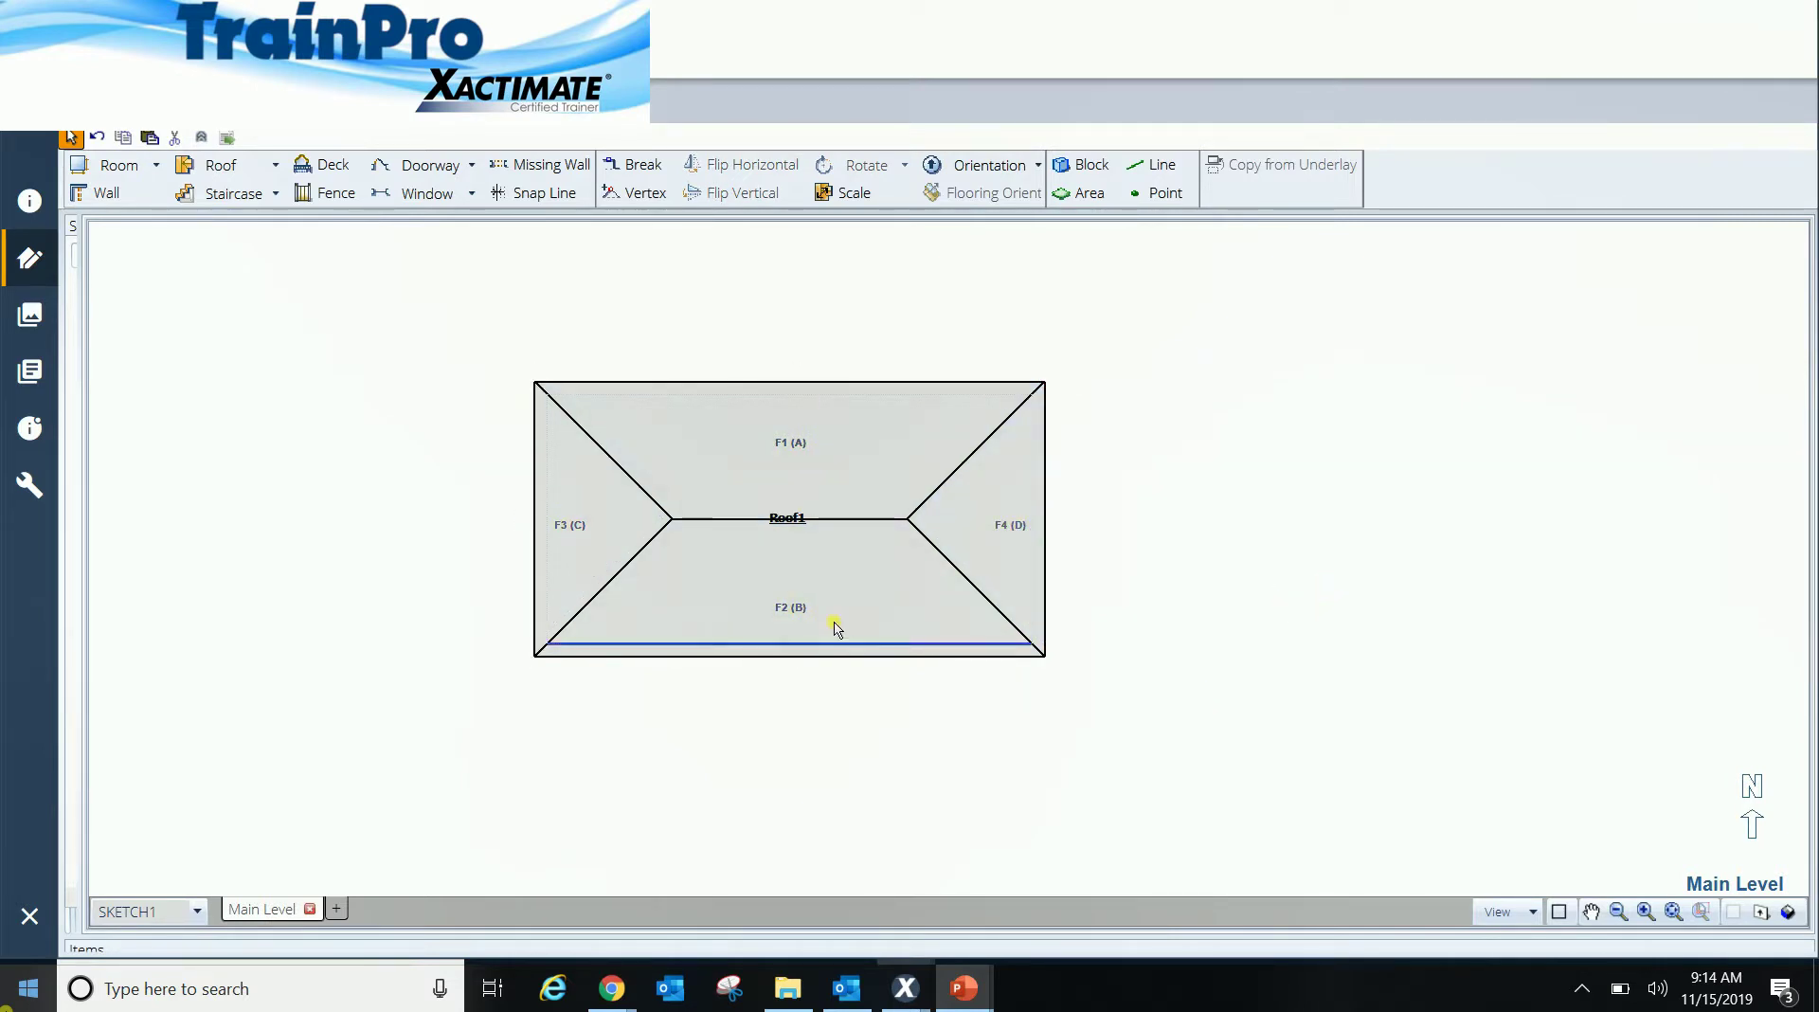
click(793, 614)
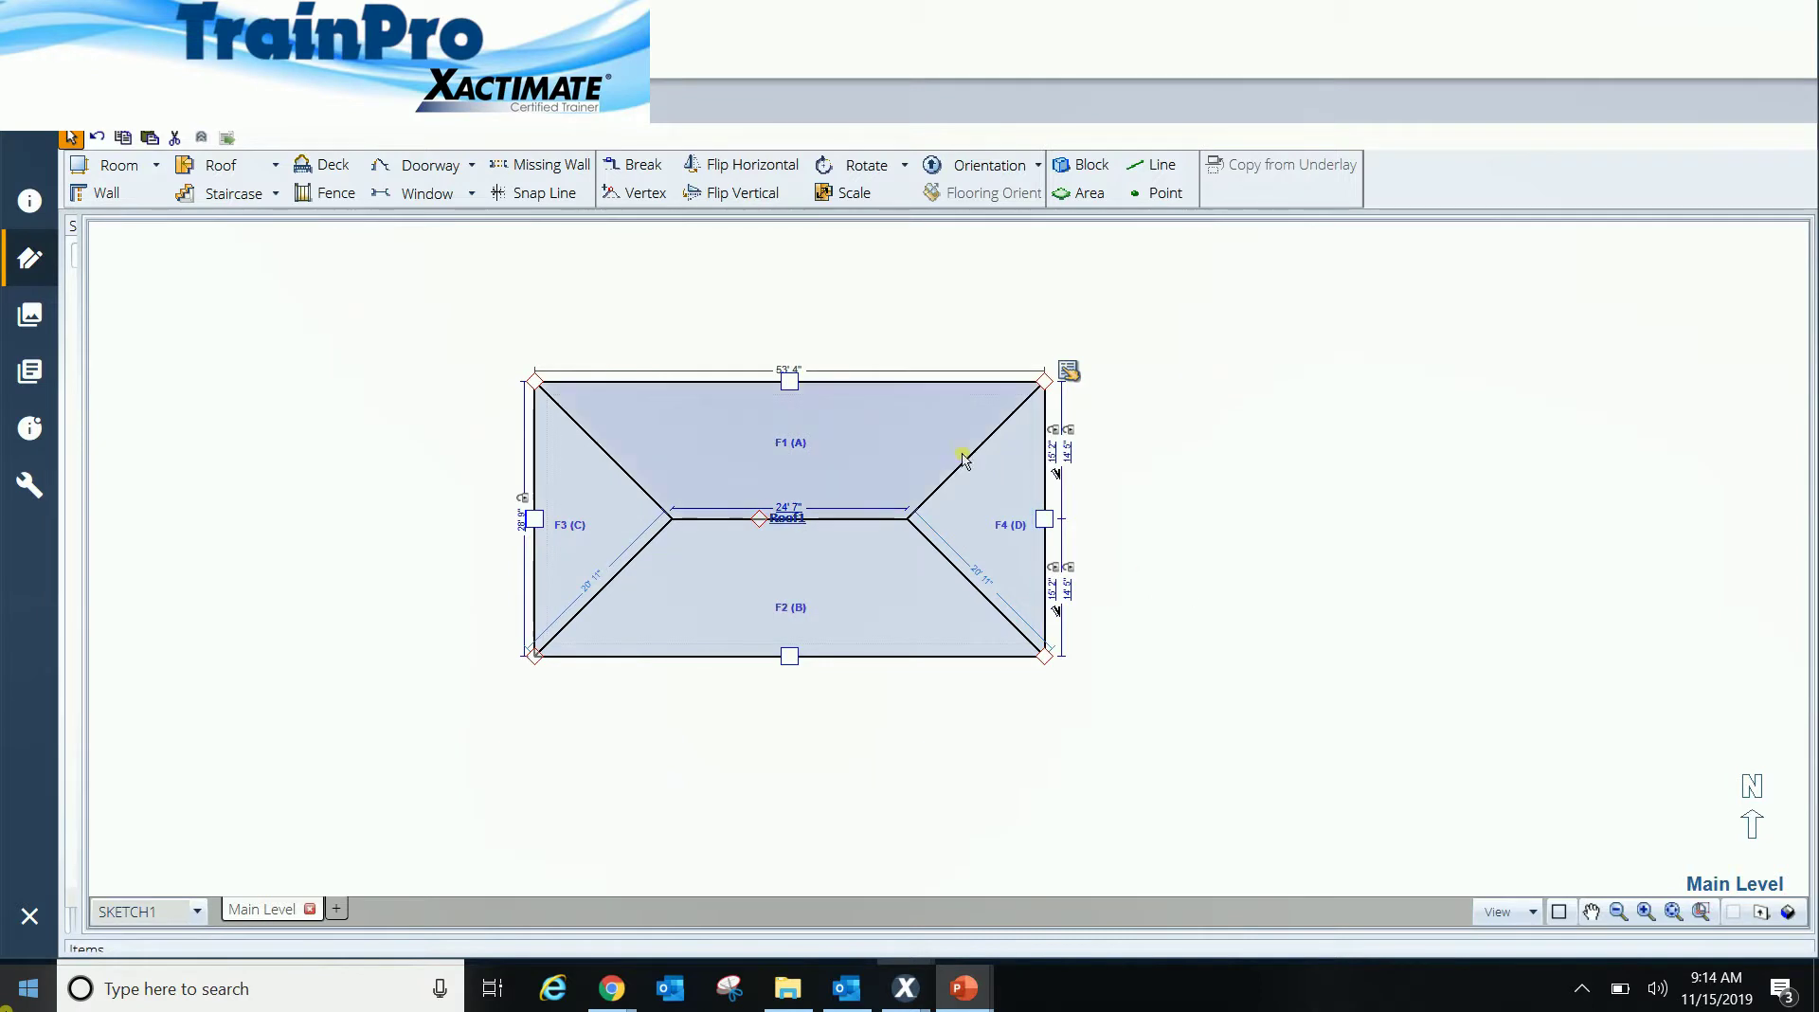
click(1218, 624)
drag(1195, 655, 654, 391)
Step: Delete the hip roof and draw a 50'10"-wide two-facet gable roof
key(Delete)
click(221, 164)
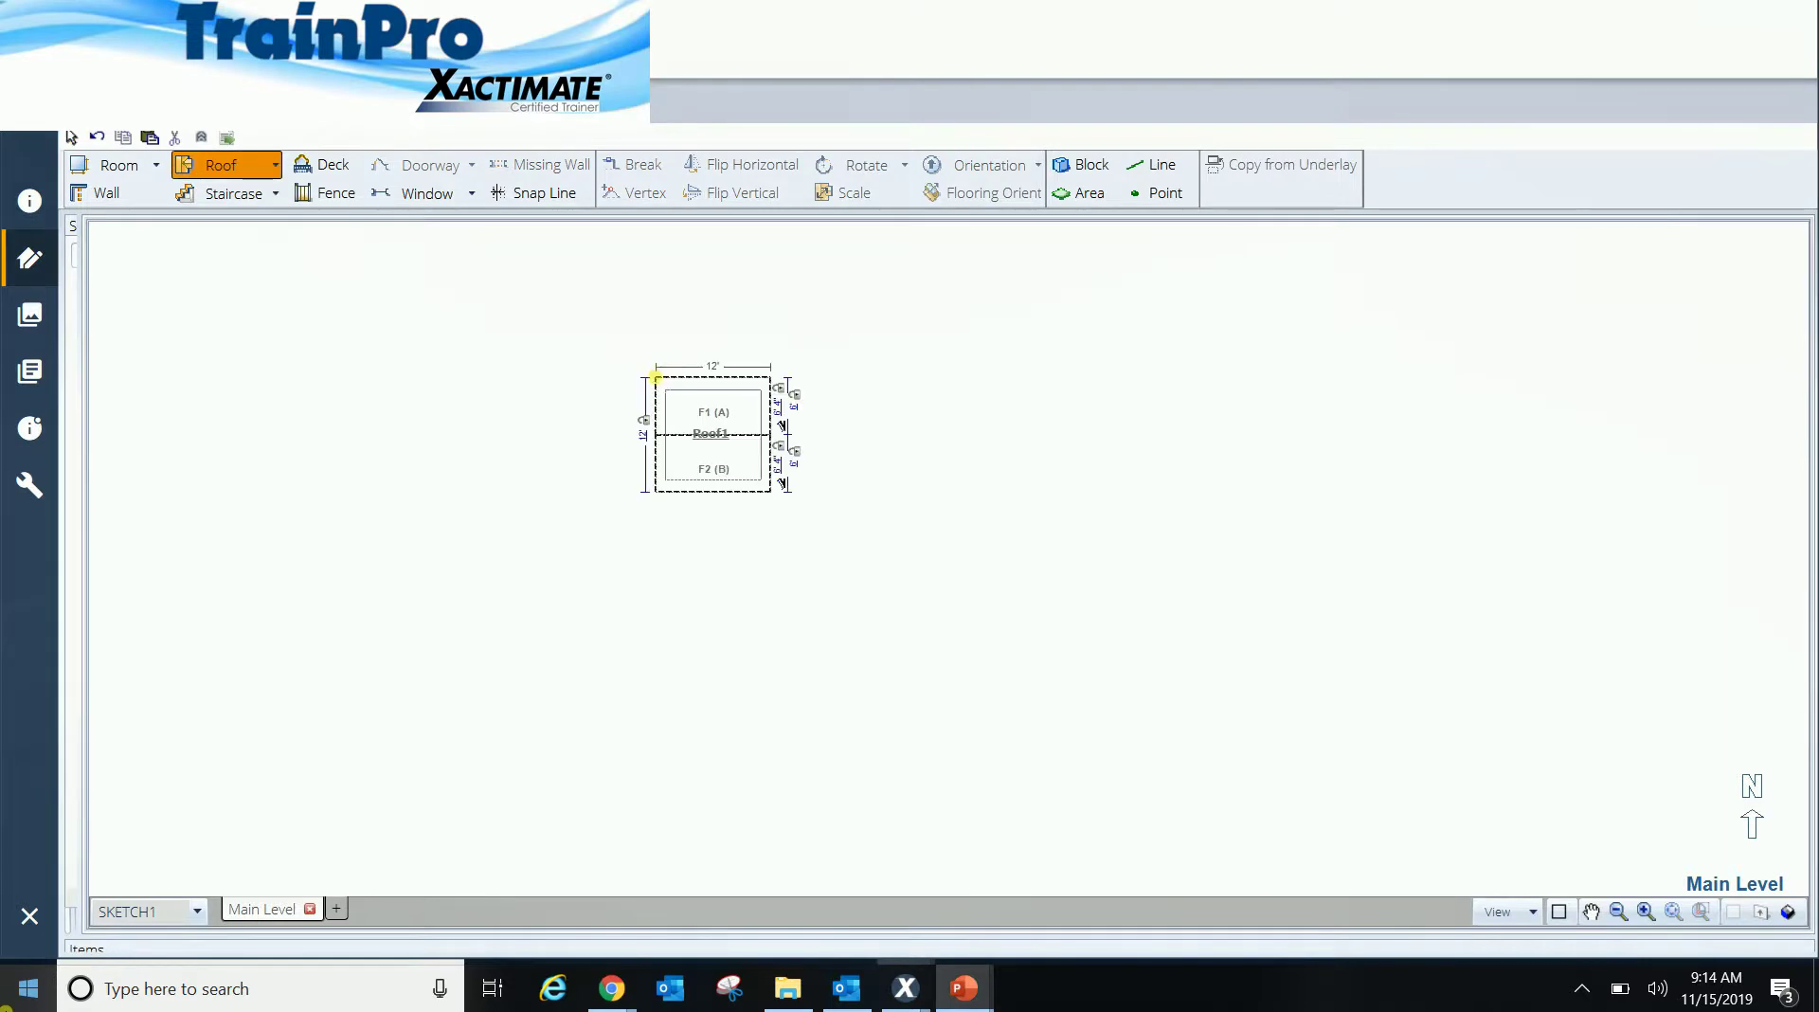
drag(829, 569, 1097, 684)
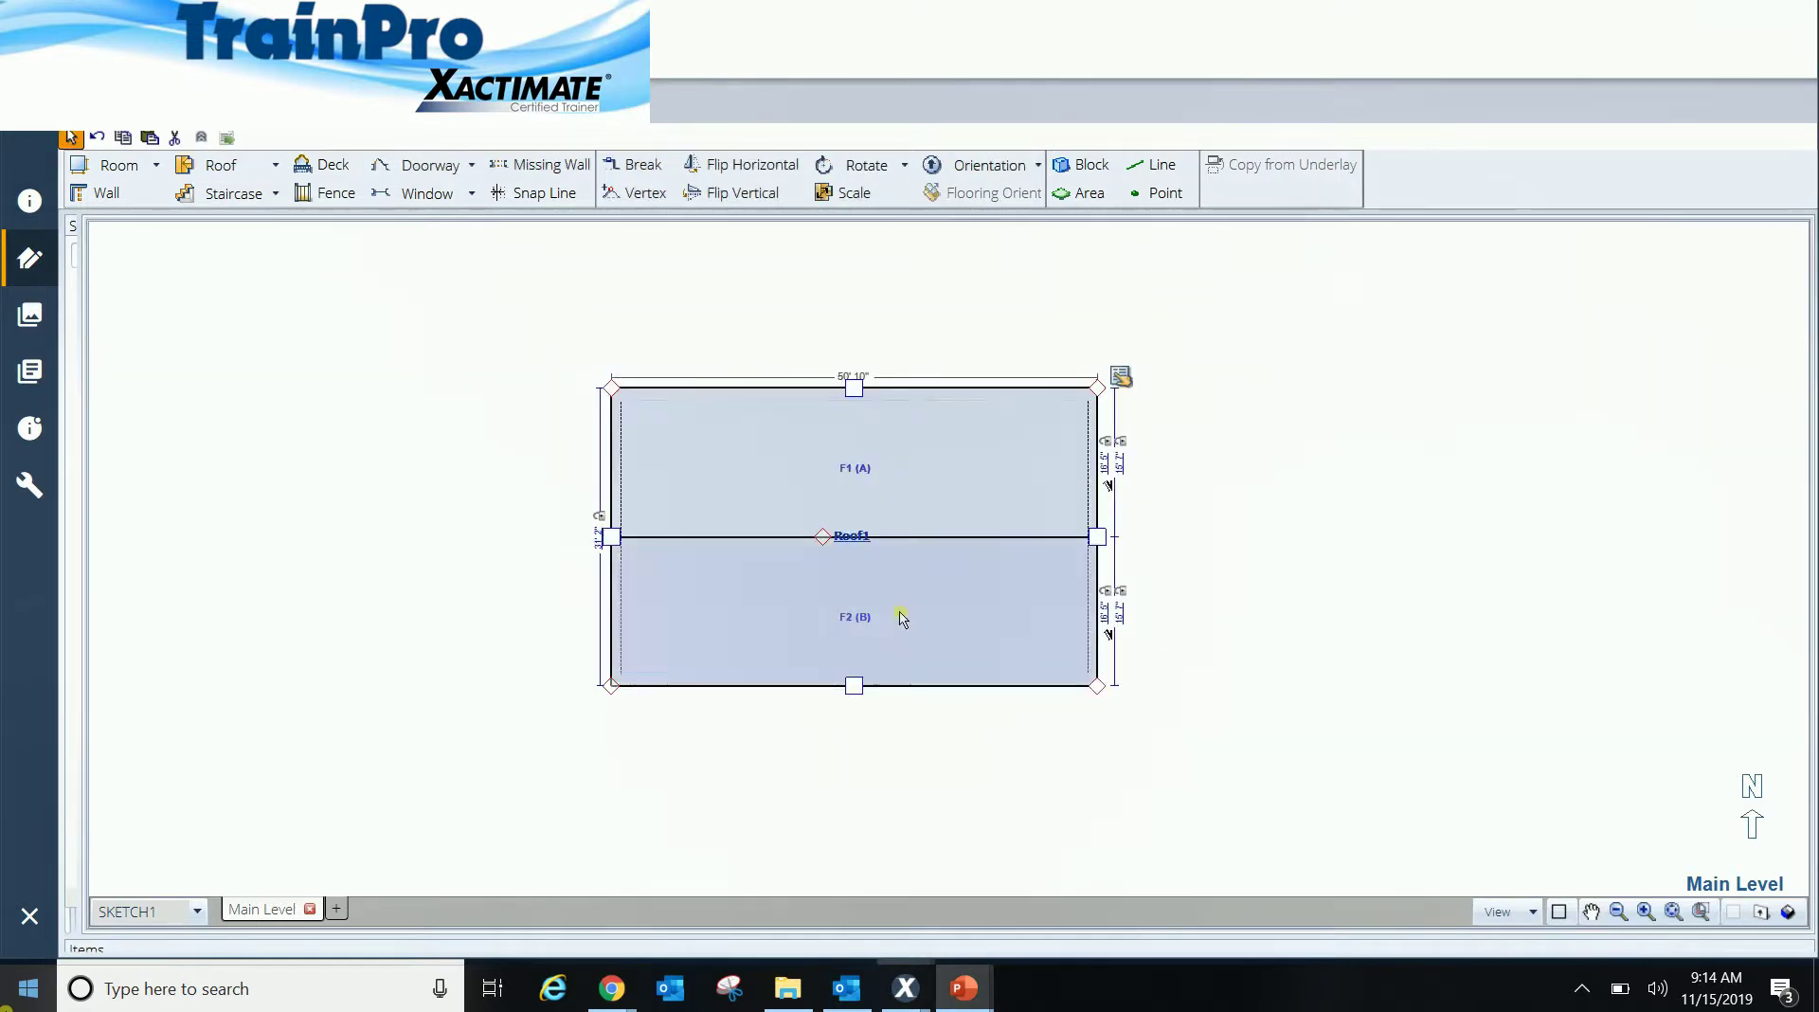
click(850, 621)
click(1222, 621)
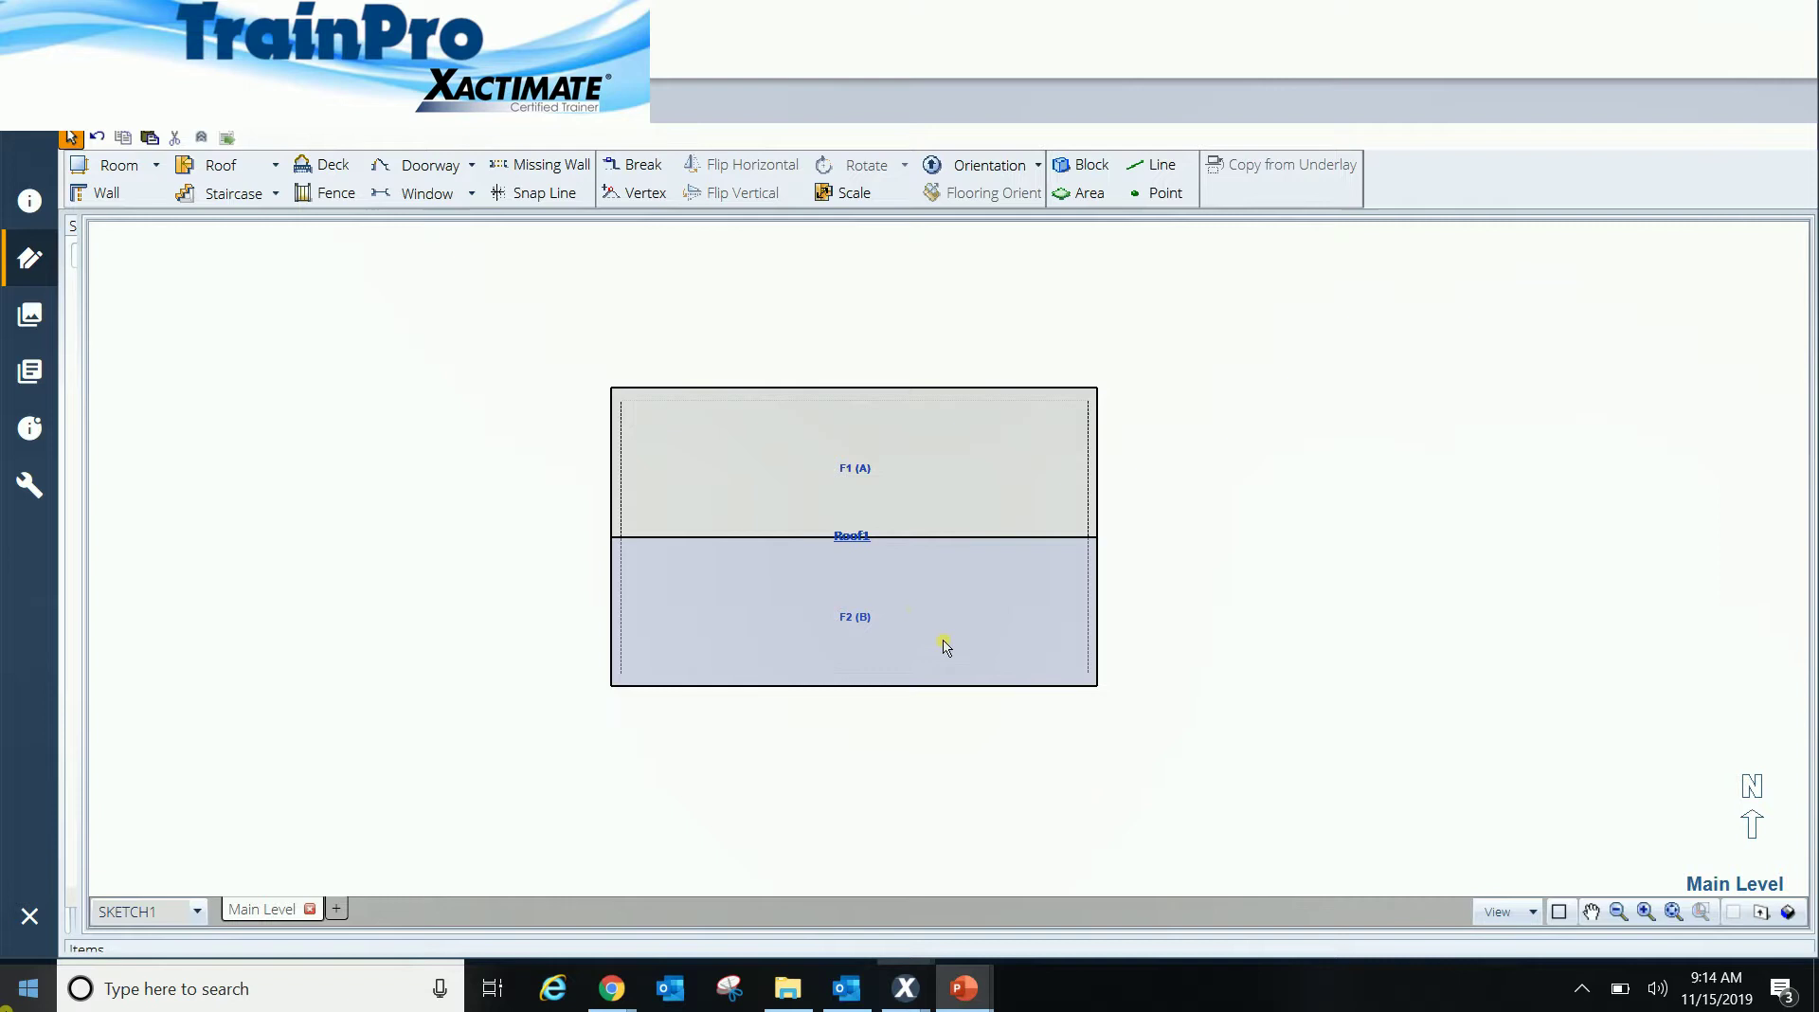
Step: Box-select and delete the gable roof, then begin placing another roof
click(863, 611)
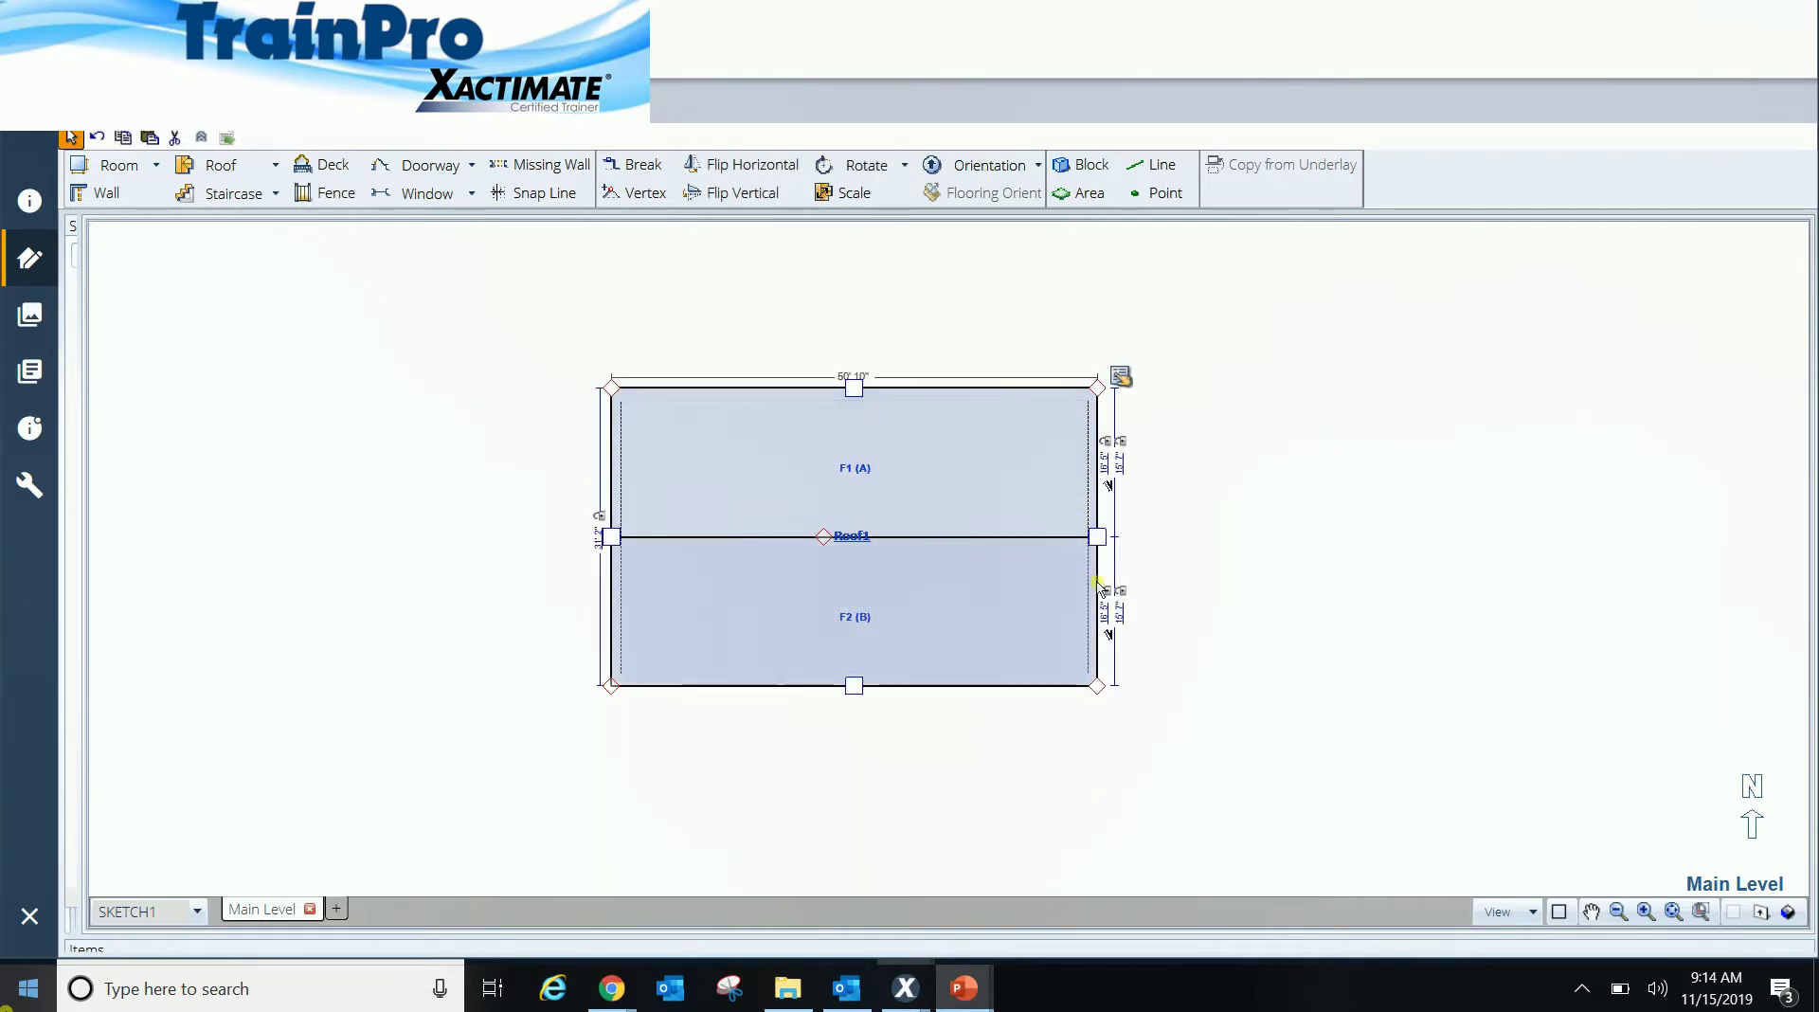
click(1223, 589)
mouse_move(1234, 649)
mouse_down()
mouse_move(915, 528)
mouse_move(862, 467)
mouse_up()
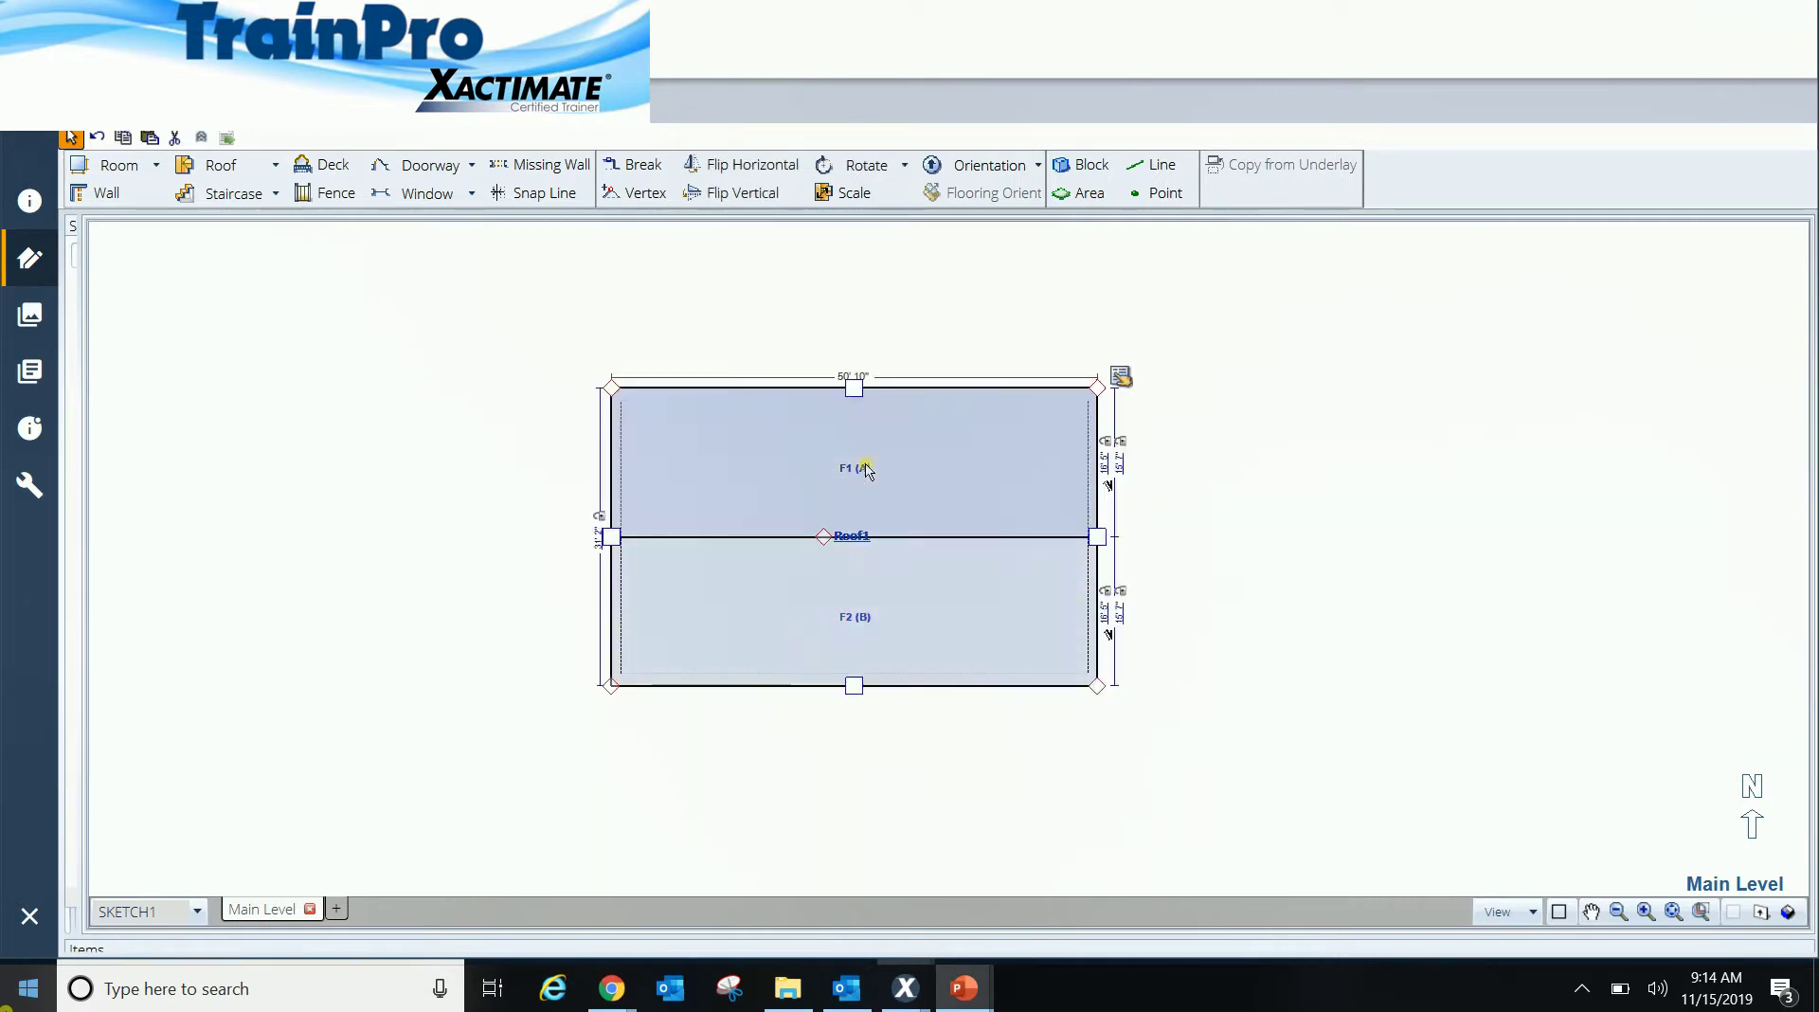
key(Delete)
key(ctrl+v)
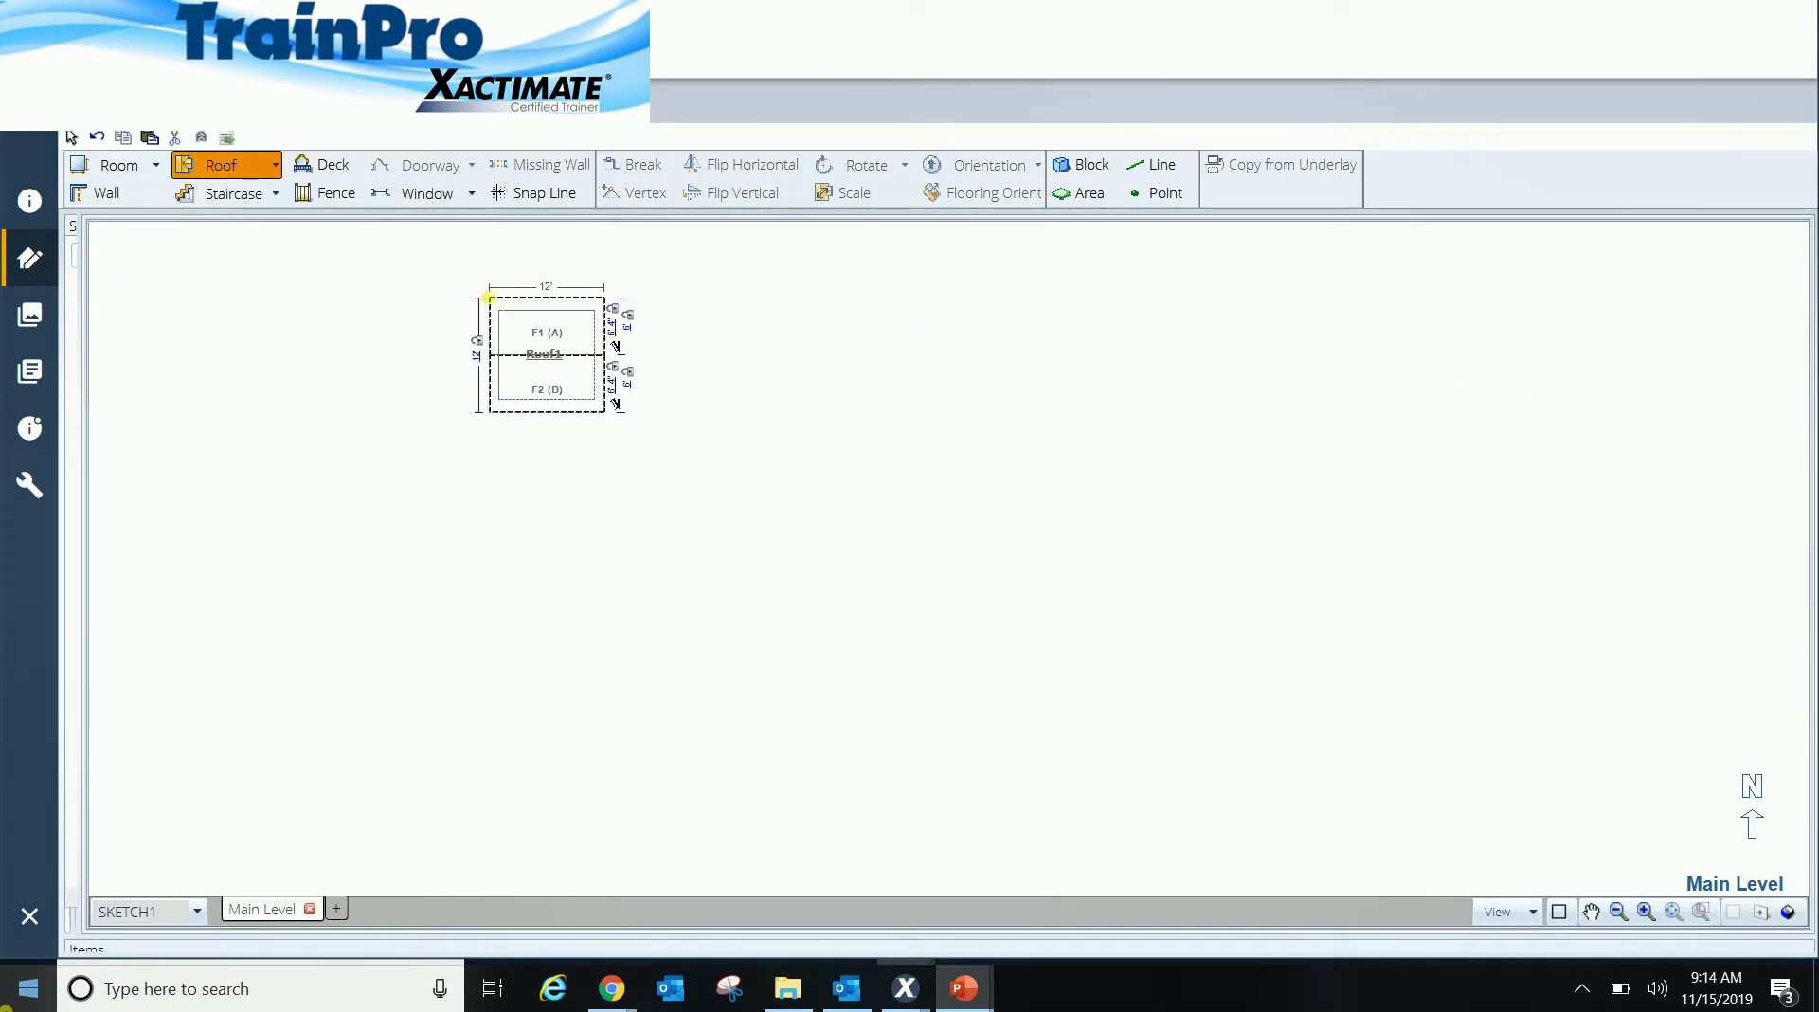
Step: Place the new roof as a single facet and move Roof1 toward the canvas centre
click(489, 297)
drag(489, 297, 566, 450)
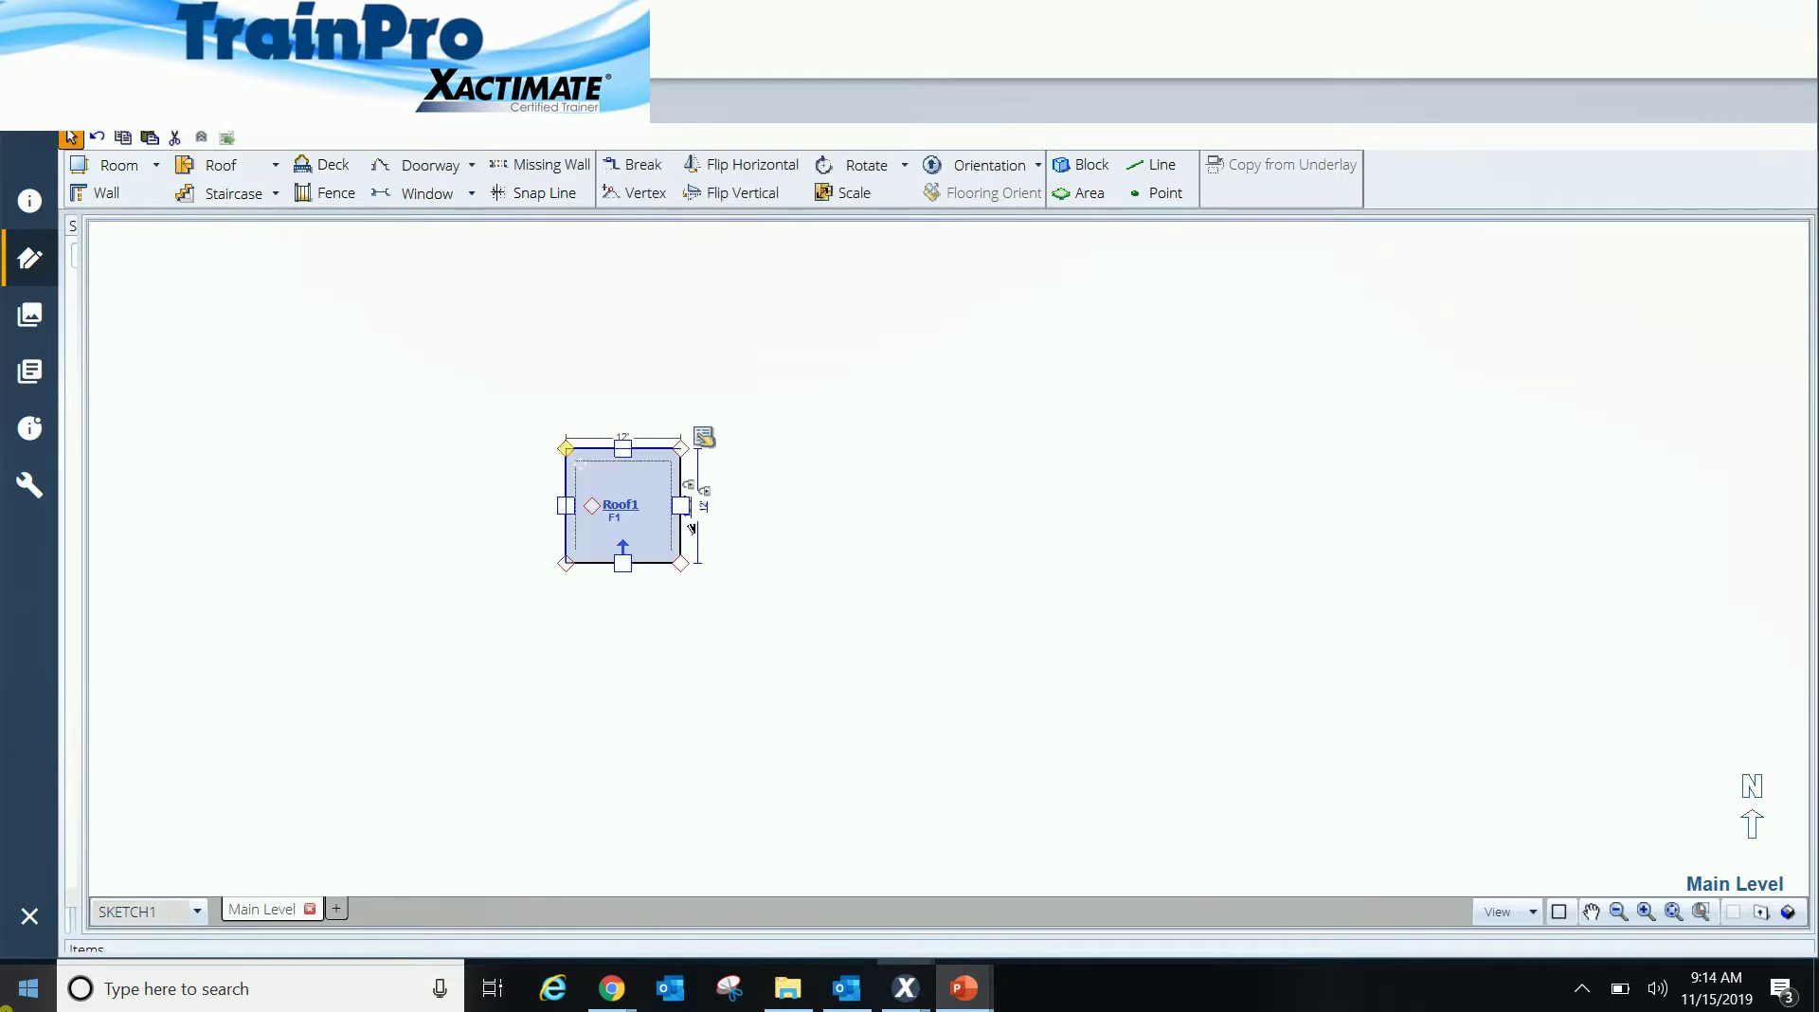
mouse_move(710, 455)
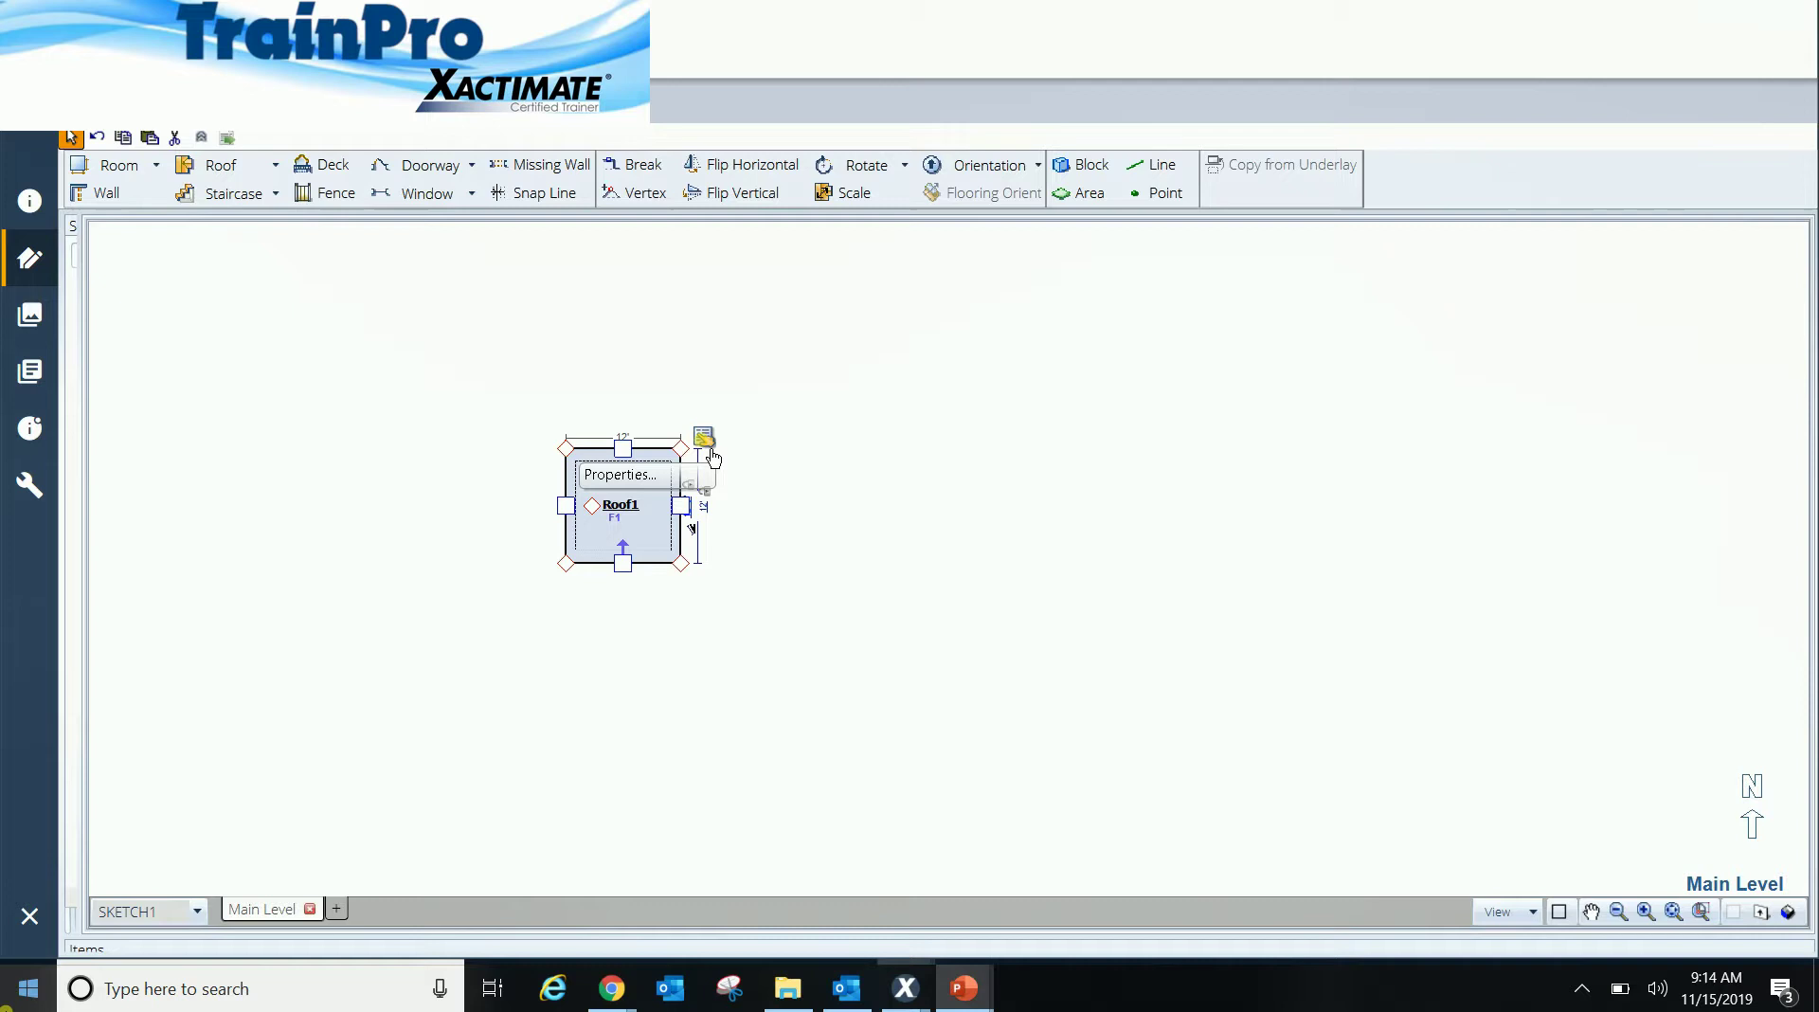
Step: Set Roof1's slope to 7/12 in its properties so areas recalculate
click(713, 458)
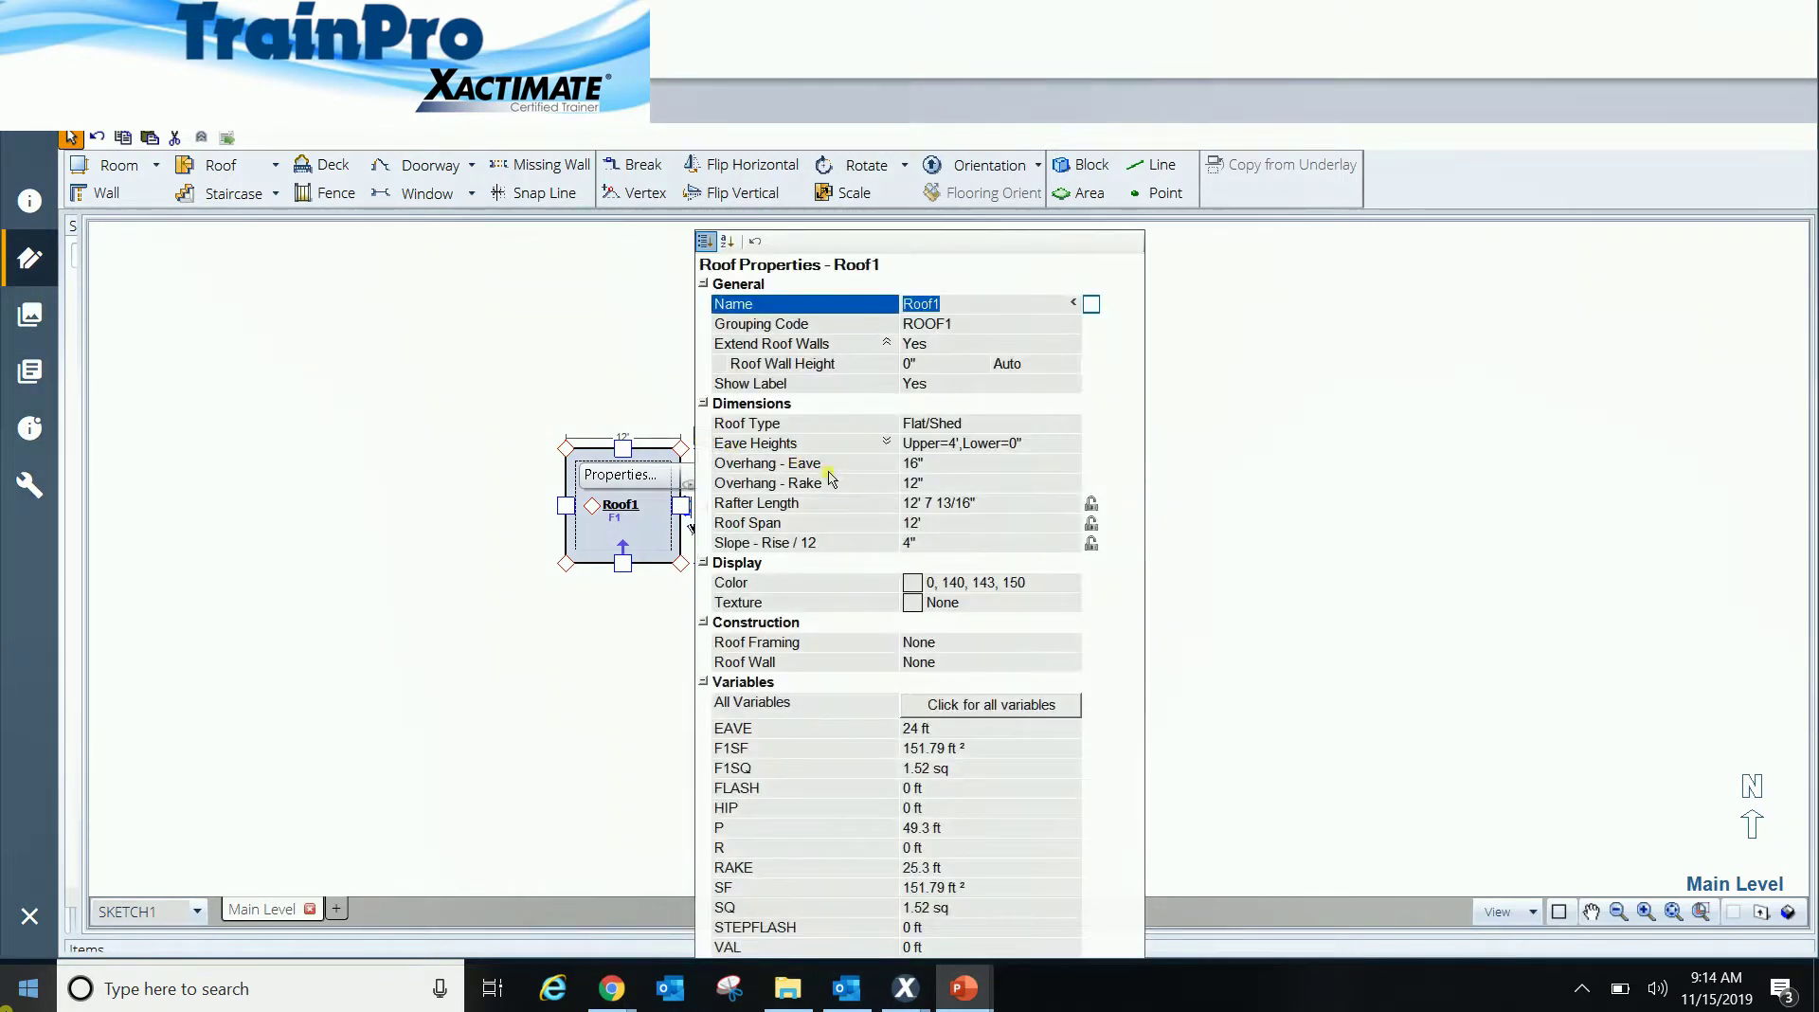
click(916, 549)
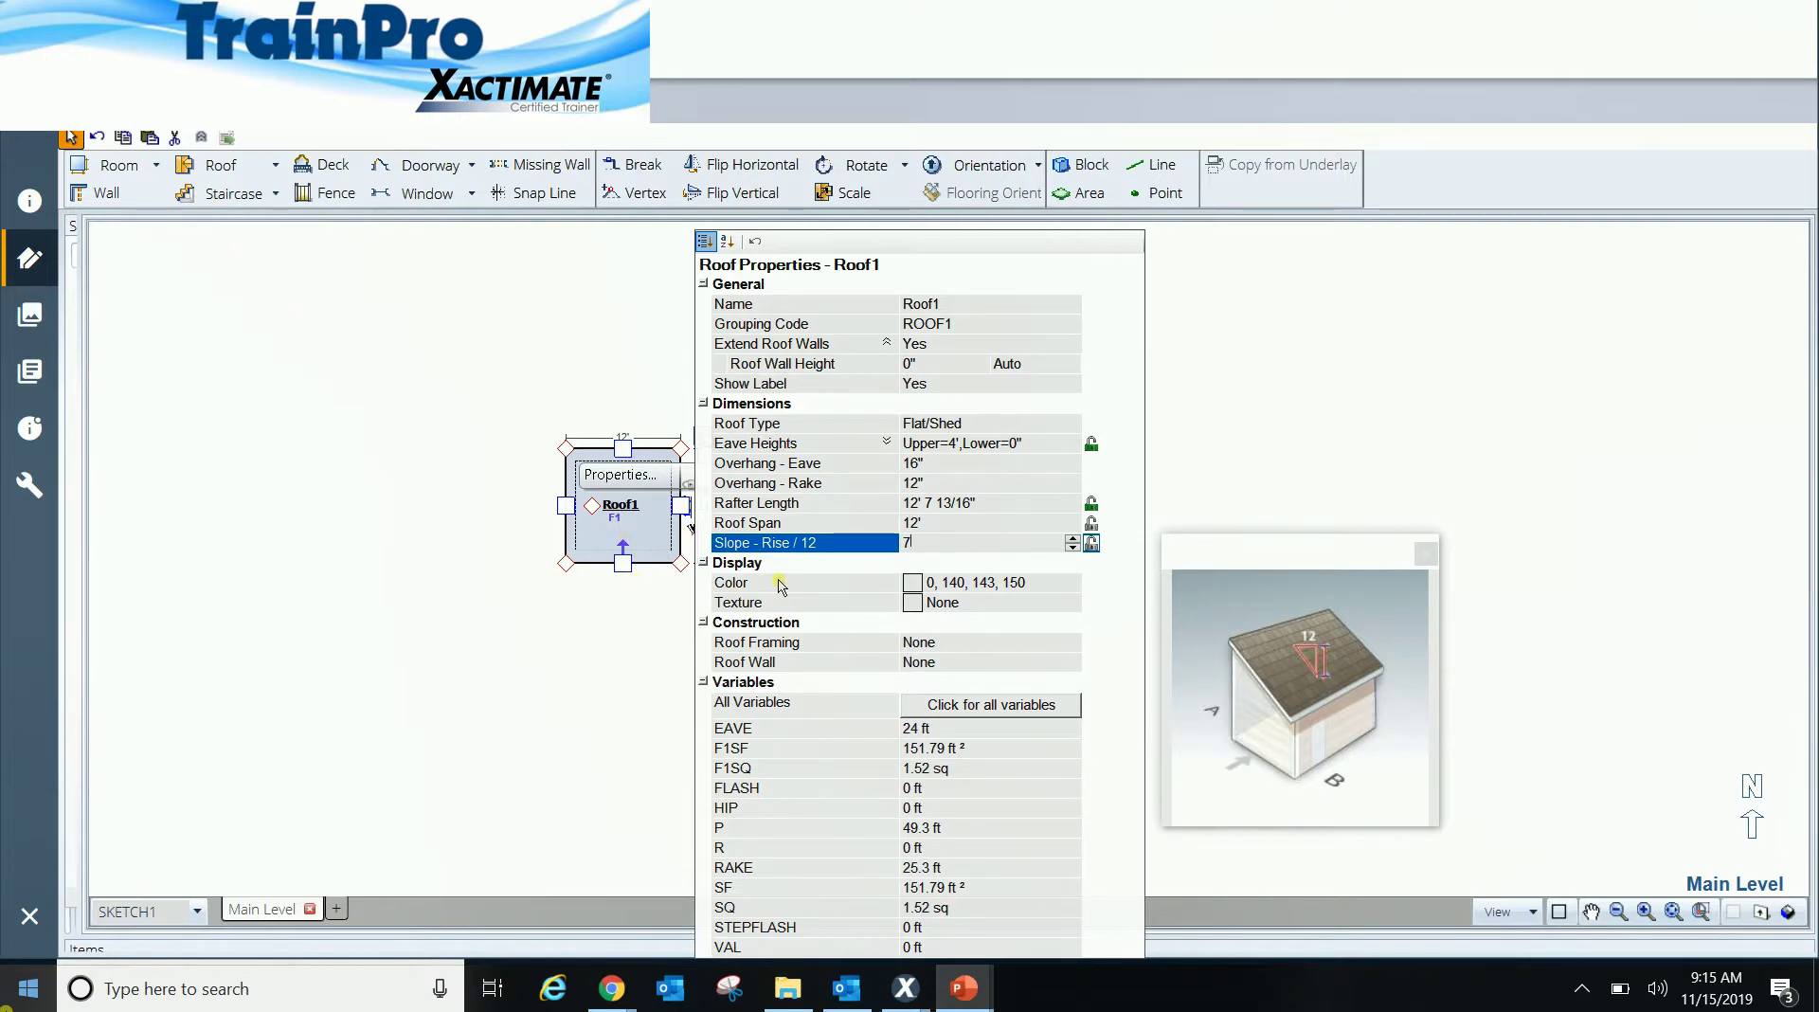
key(Return)
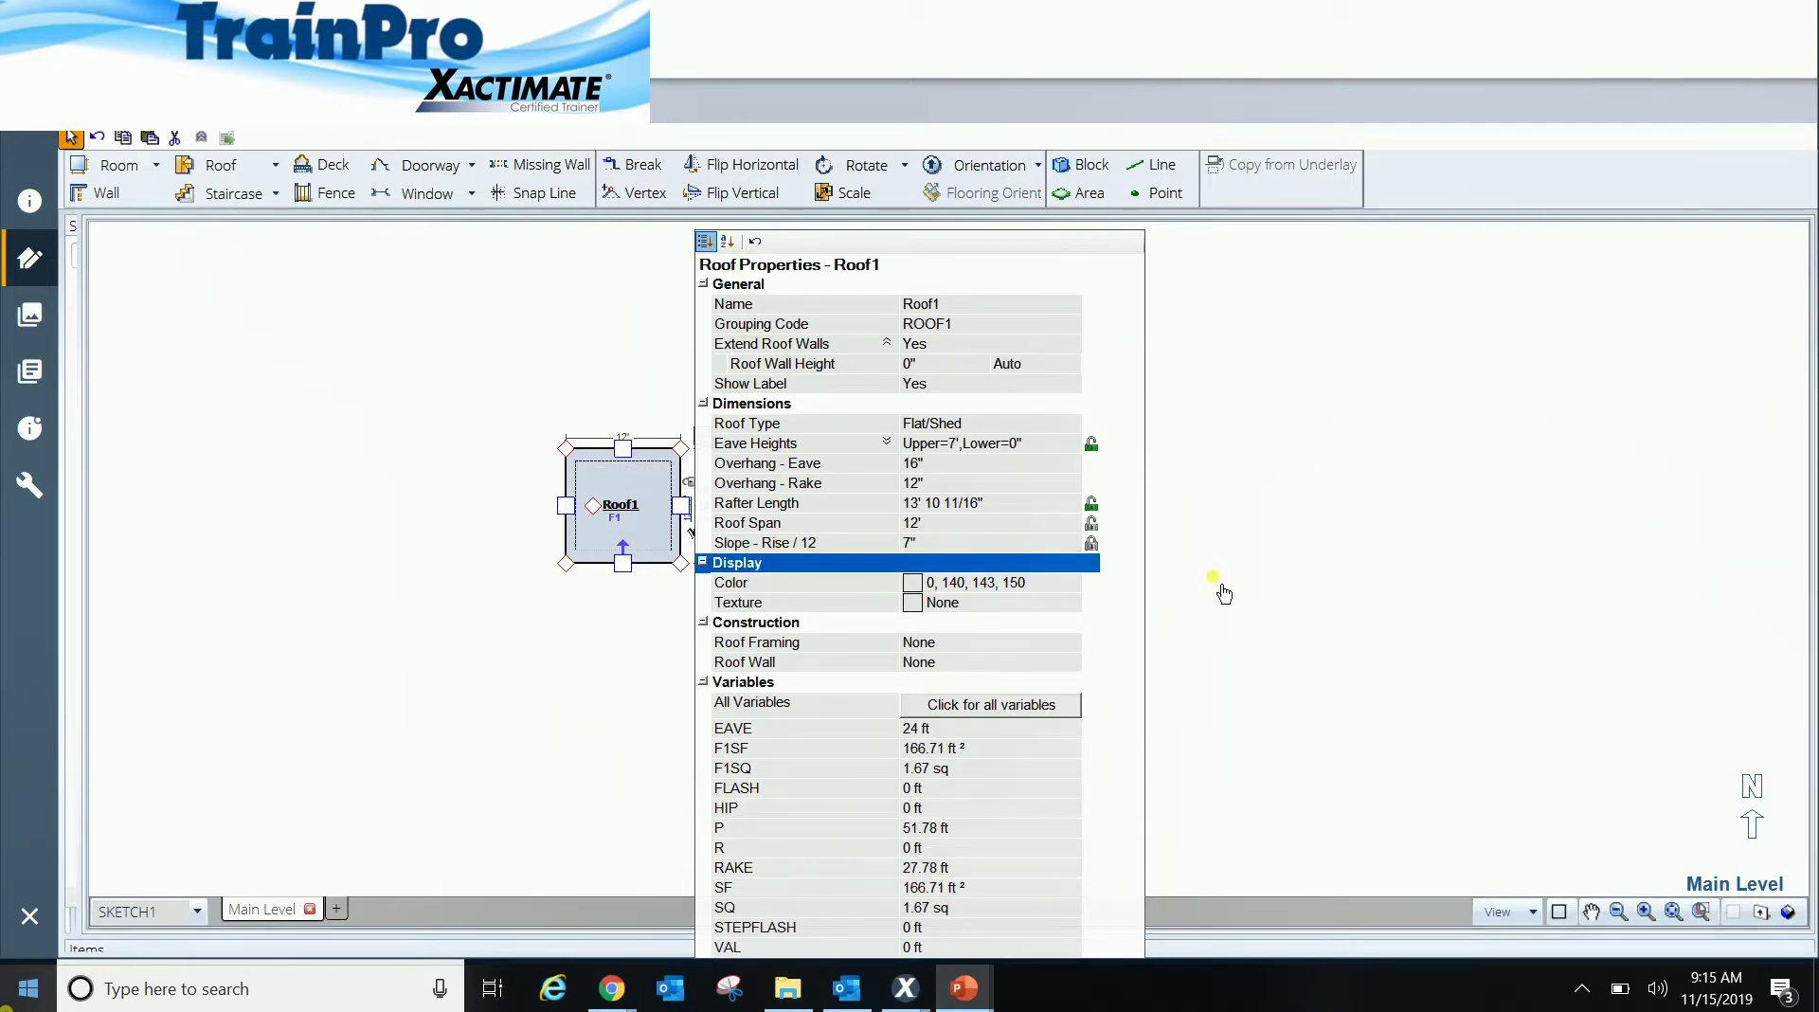
click(1271, 611)
click(622, 505)
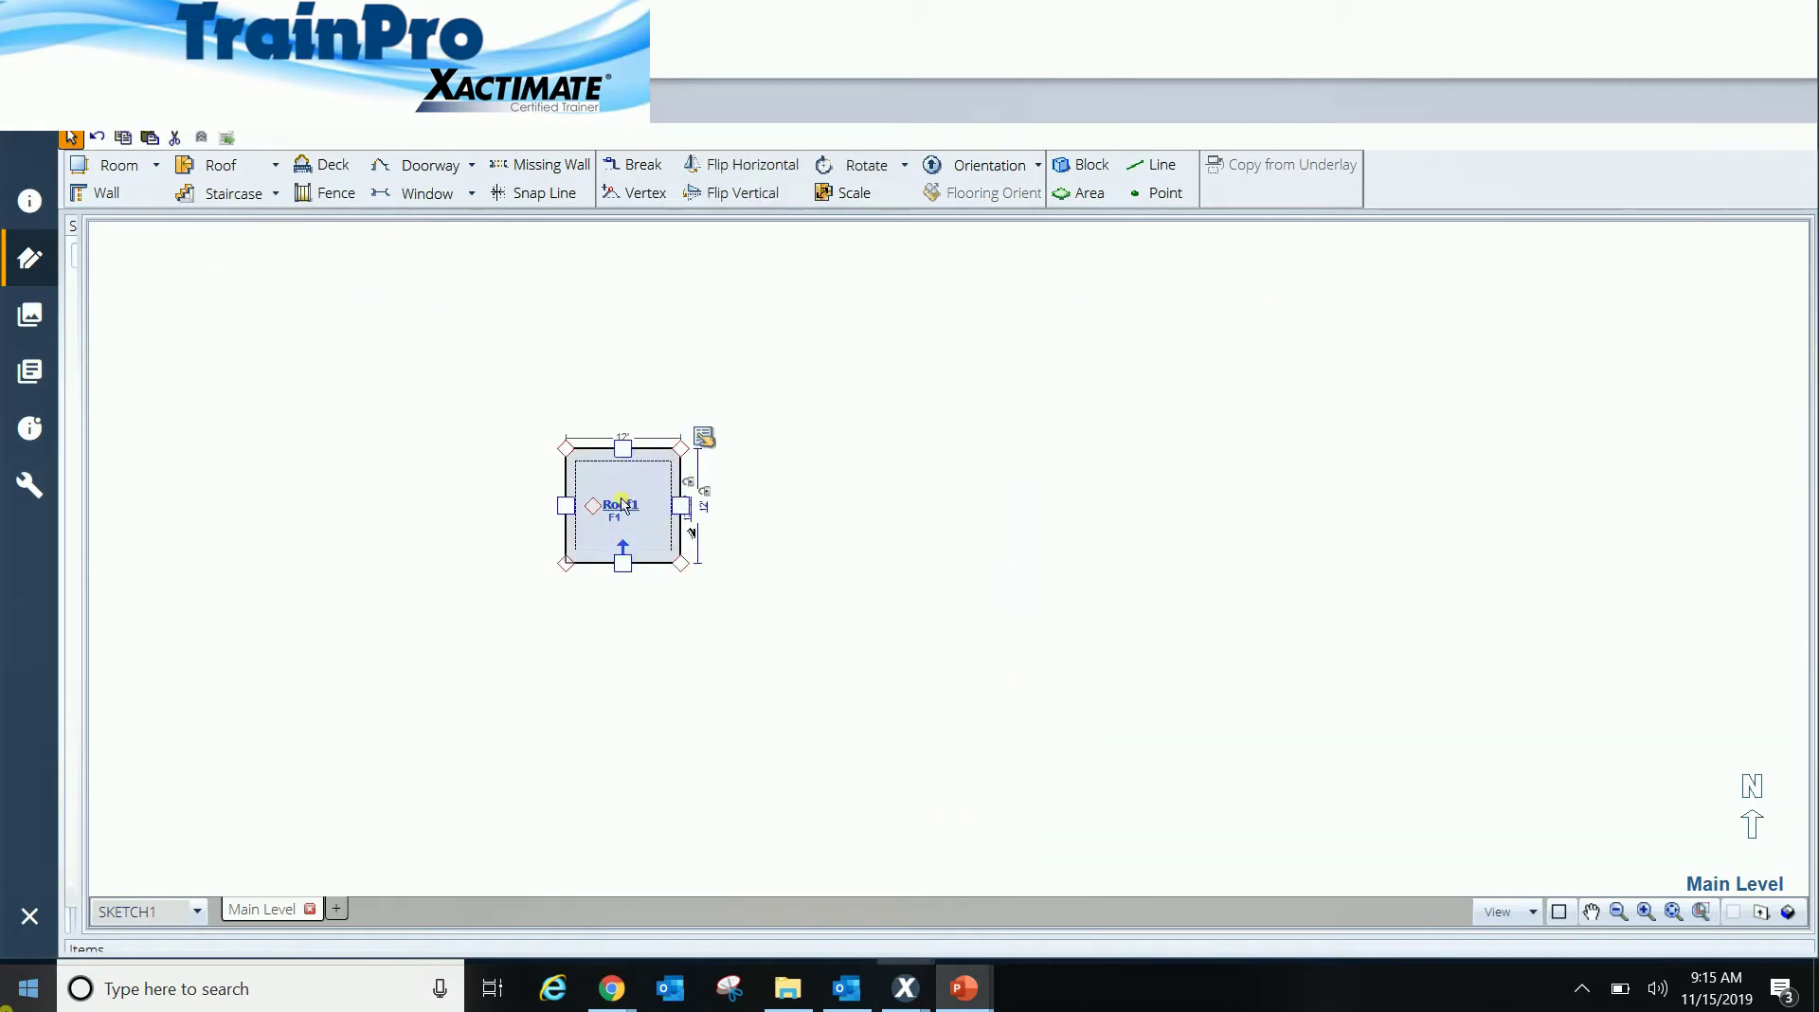
scroll(623, 505, up, 5)
Step: Stretch Roof1 to the right and set its overall width to 30'
drag(895, 579, 1335, 581)
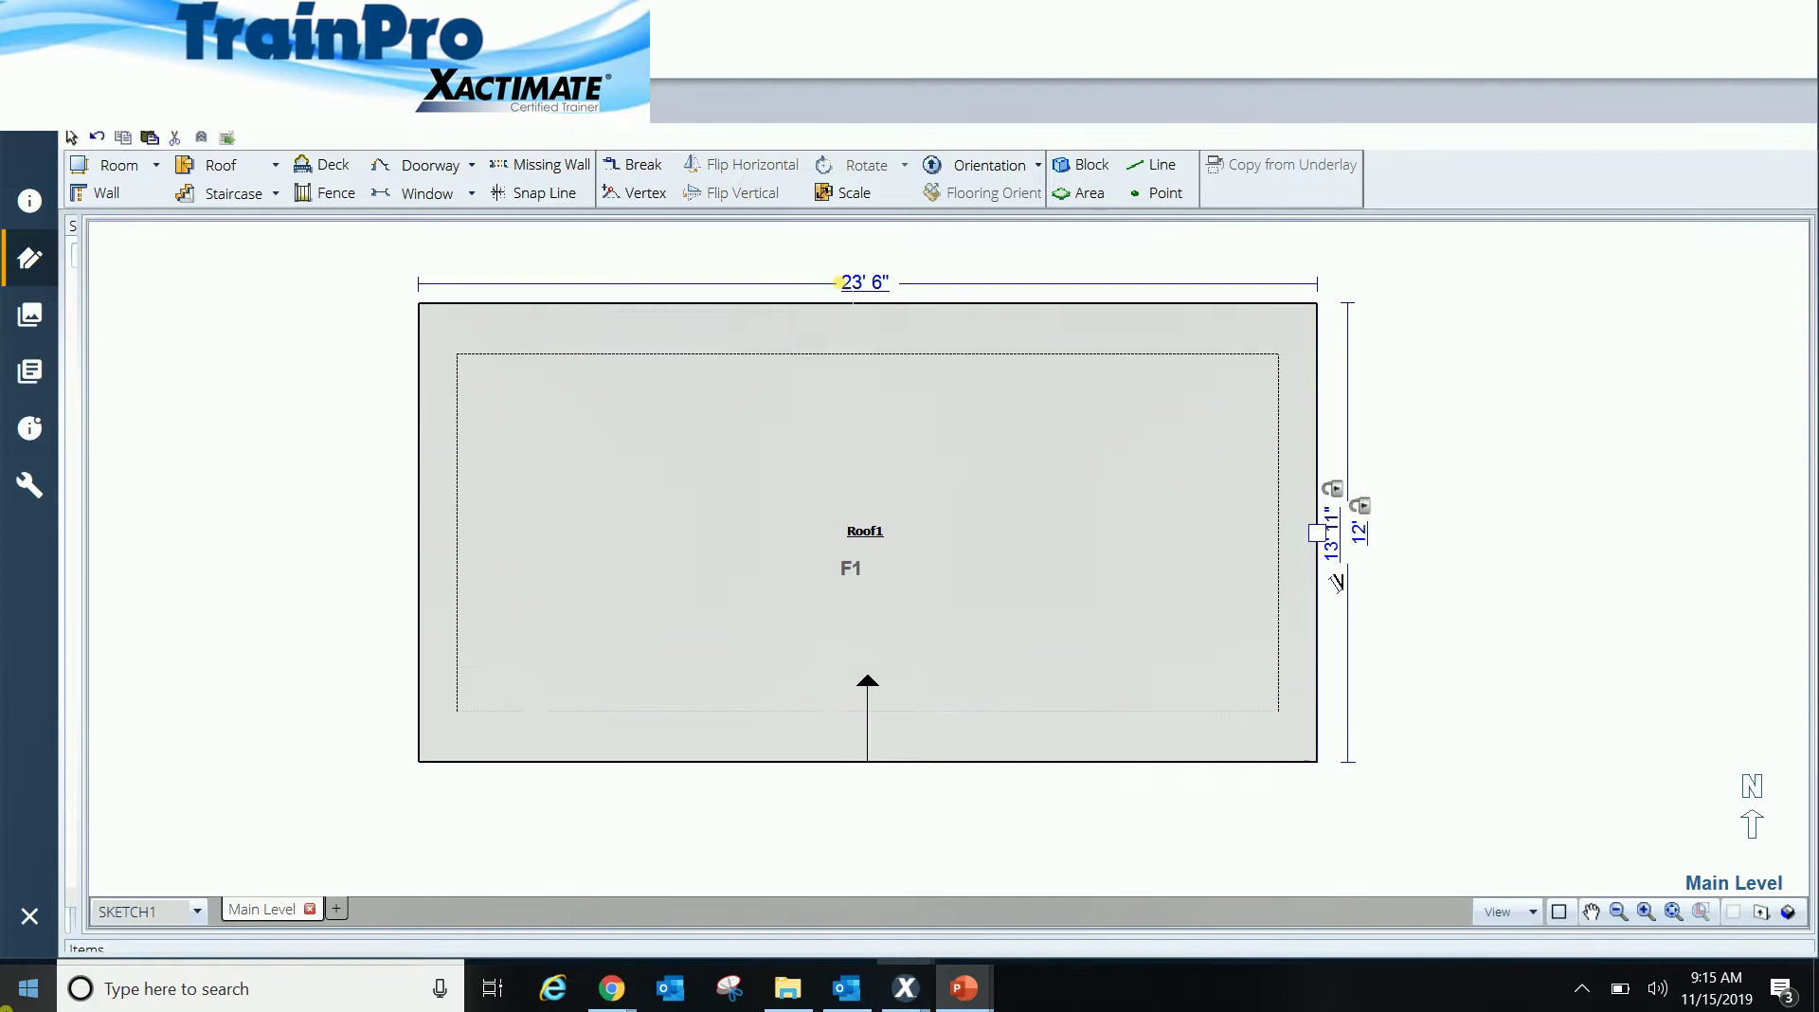
click(865, 283)
text(3)
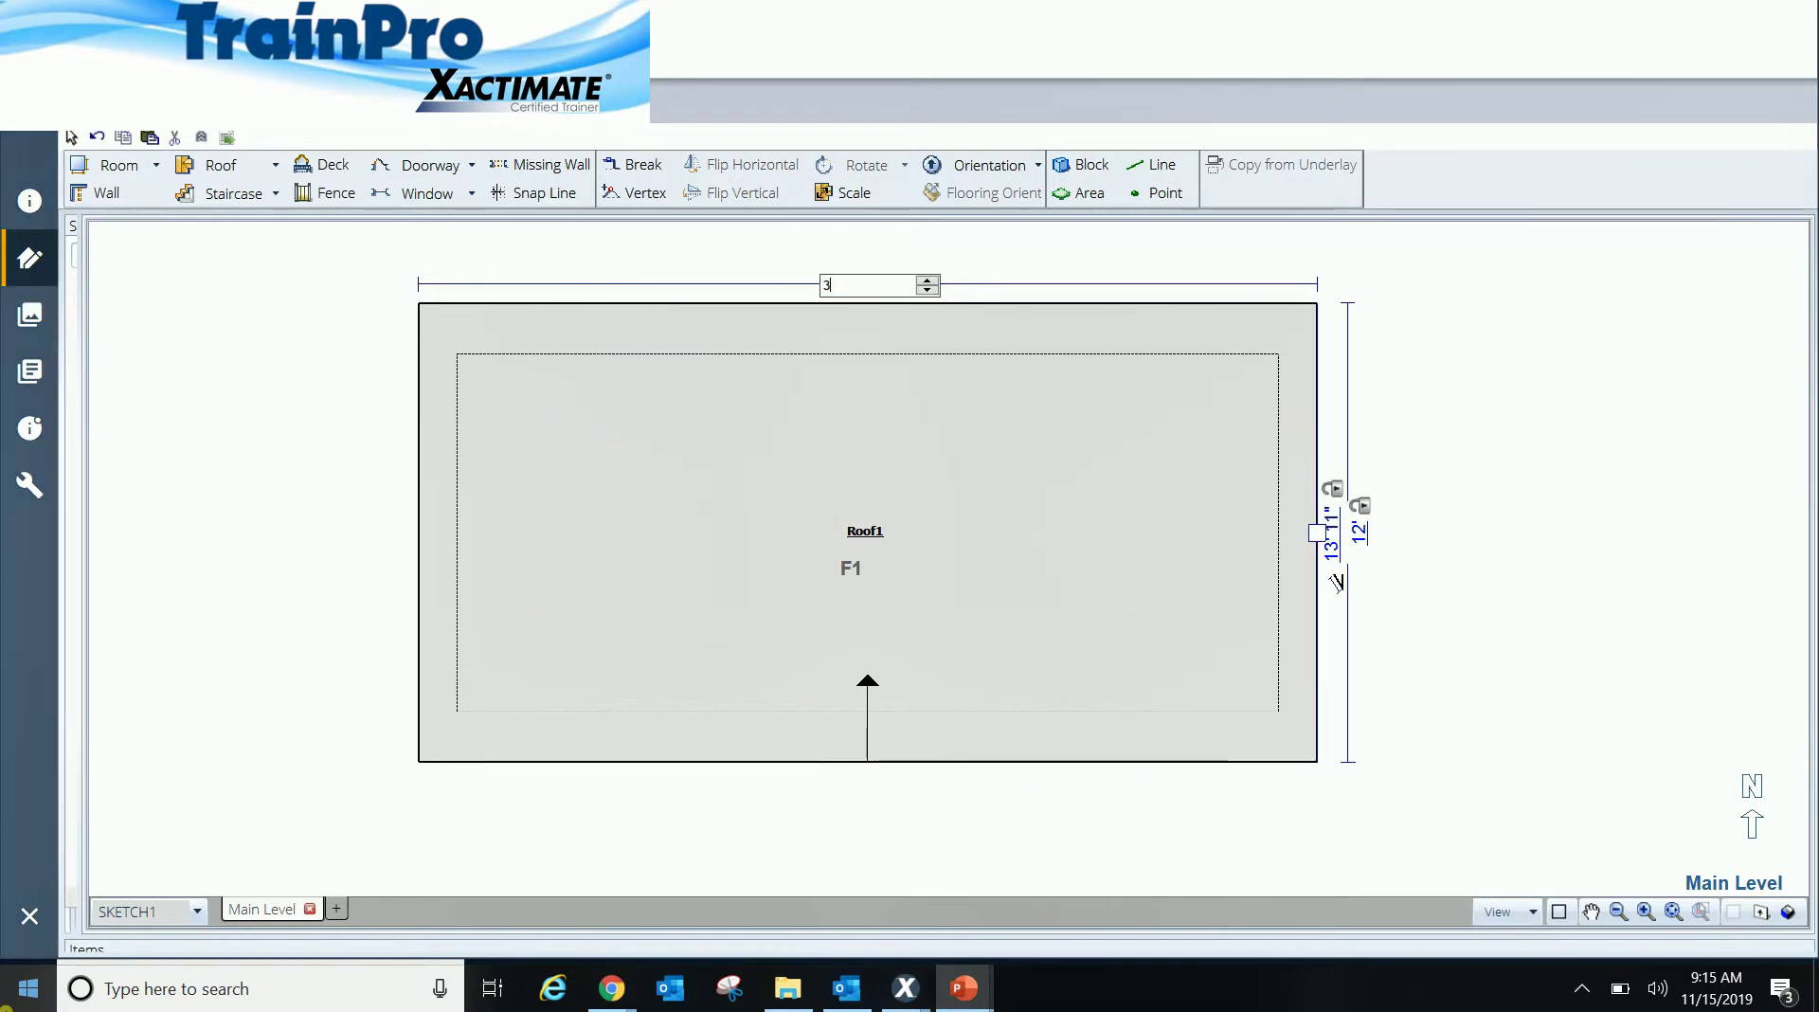
text(0)
key(Return)
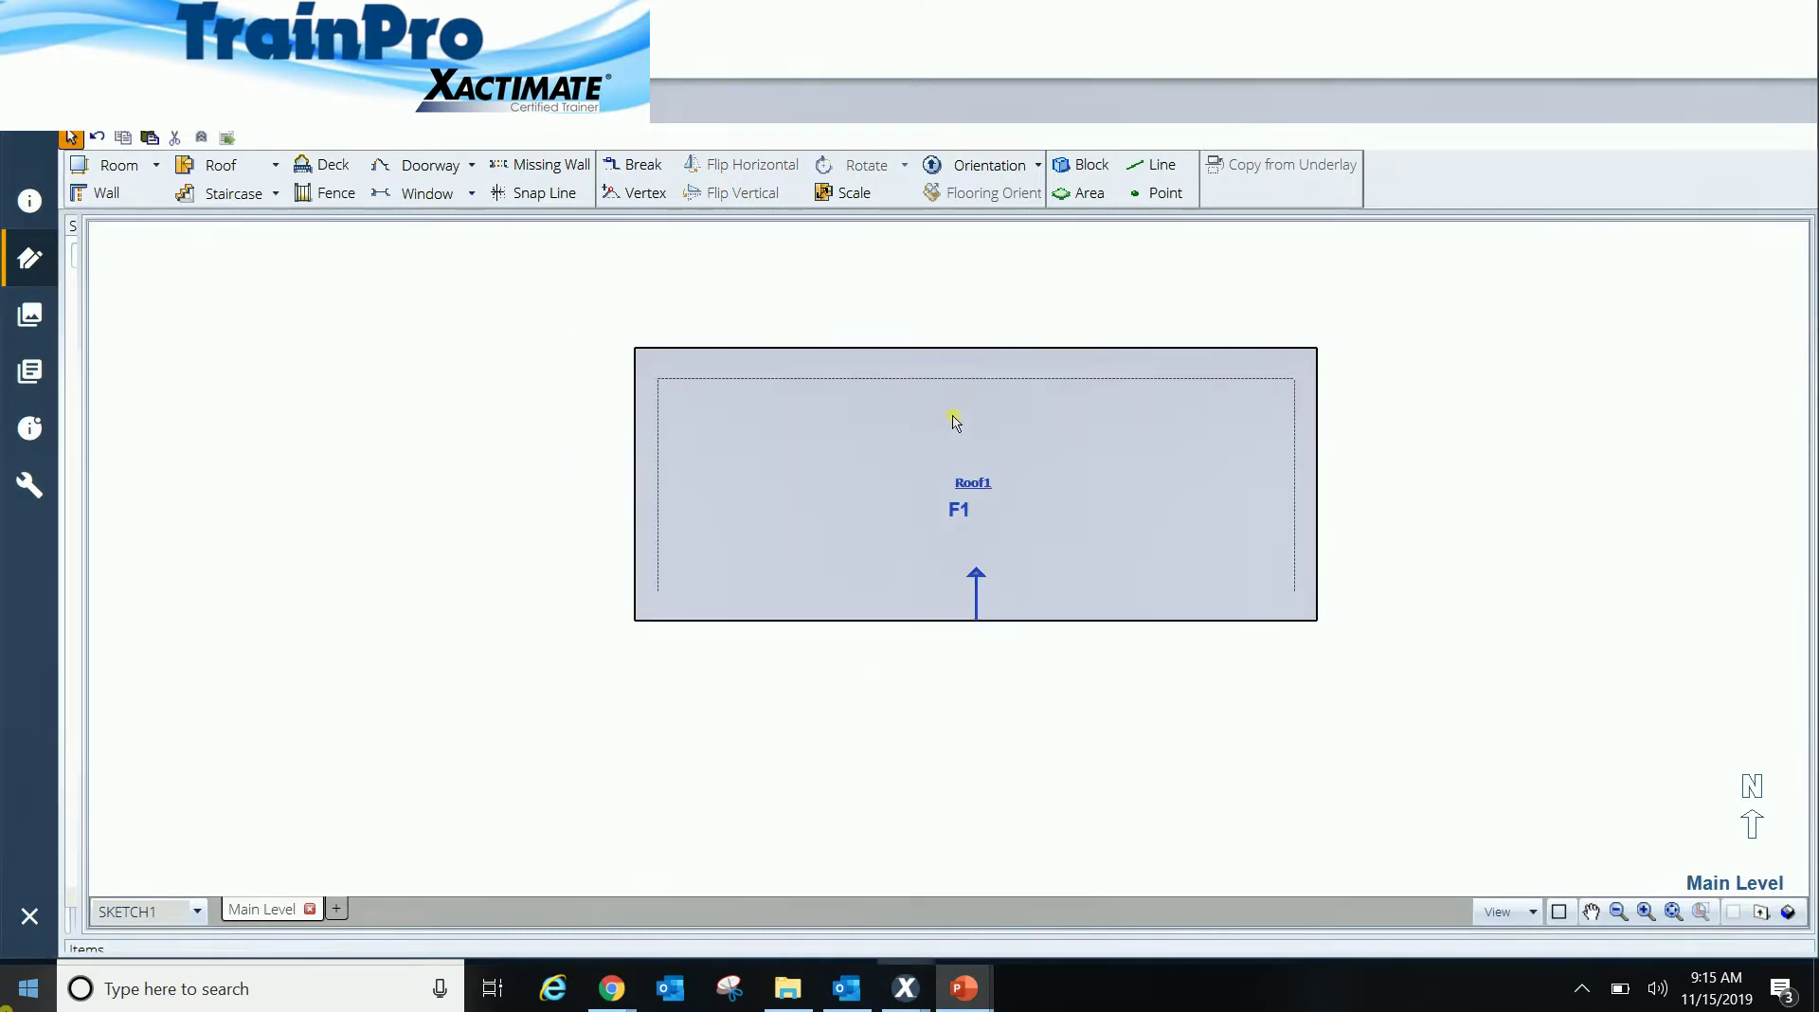
mouse_move(966, 452)
mouse_down()
mouse_move(999, 670)
mouse_move(1018, 601)
mouse_up()
Step: Drag Roof1's top corners inward into a triangle with 22'5" sides and an 8" top
click(790, 574)
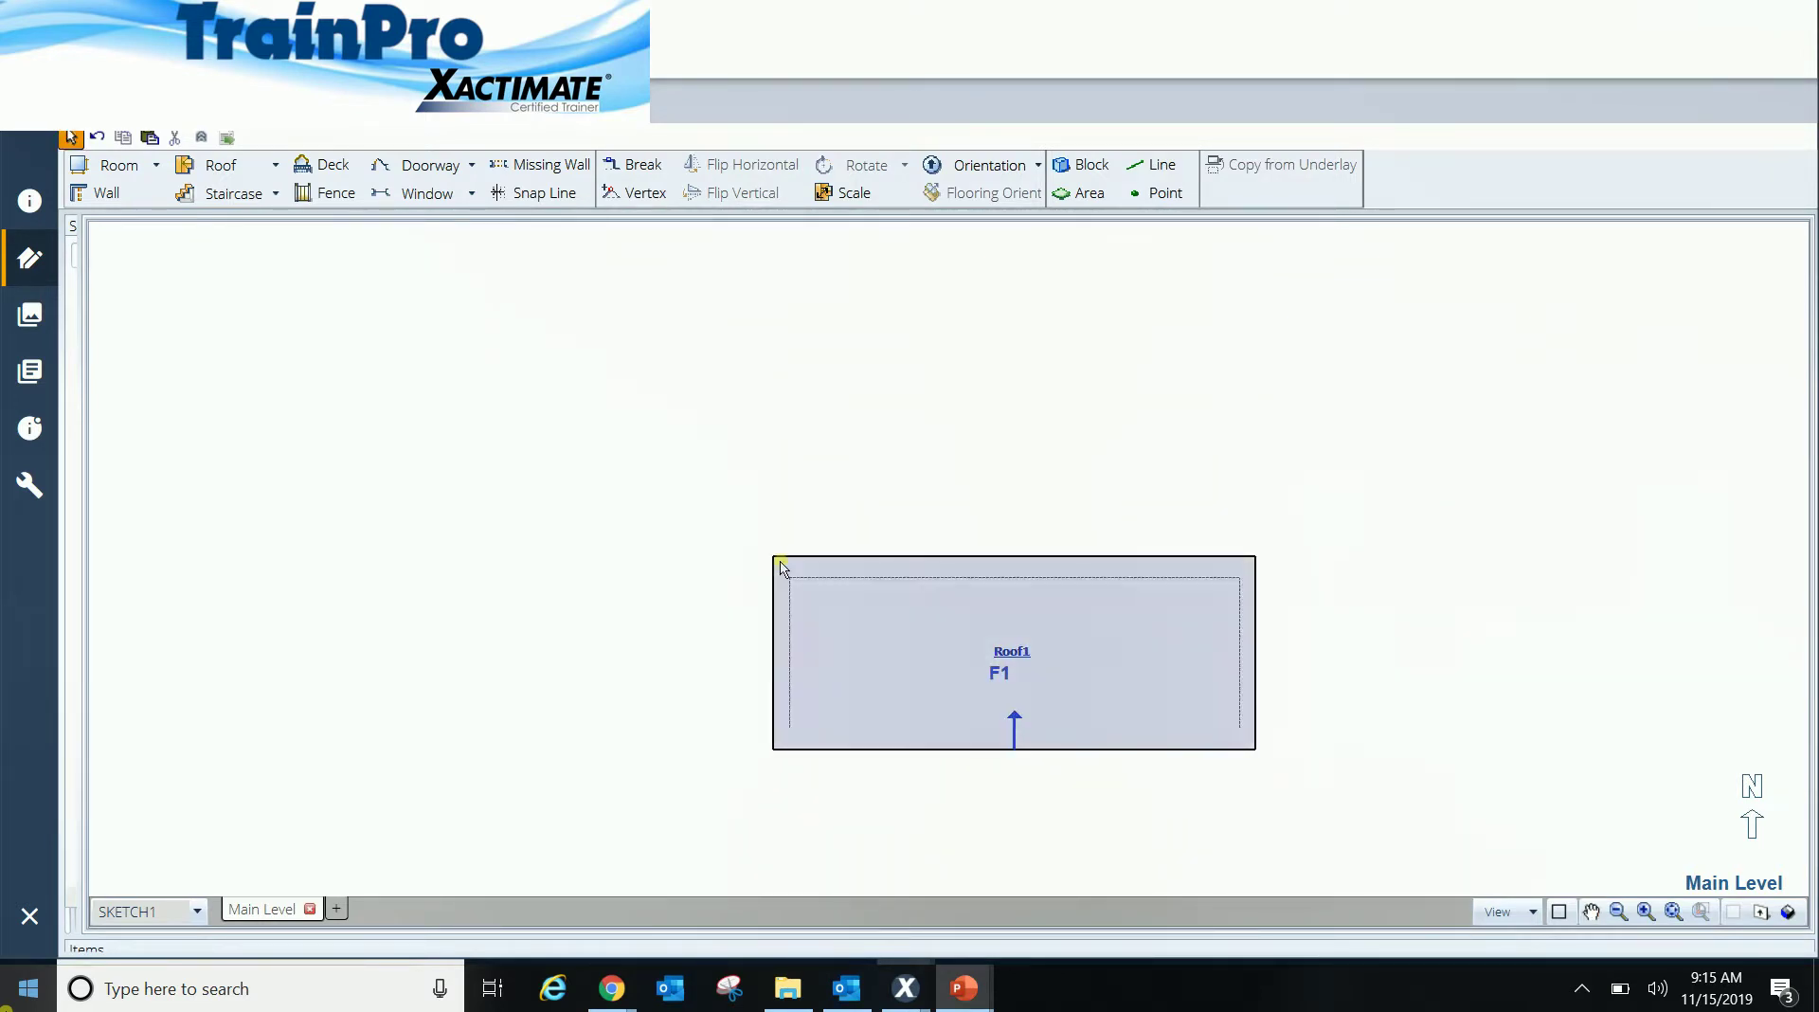
drag(862, 557, 945, 565)
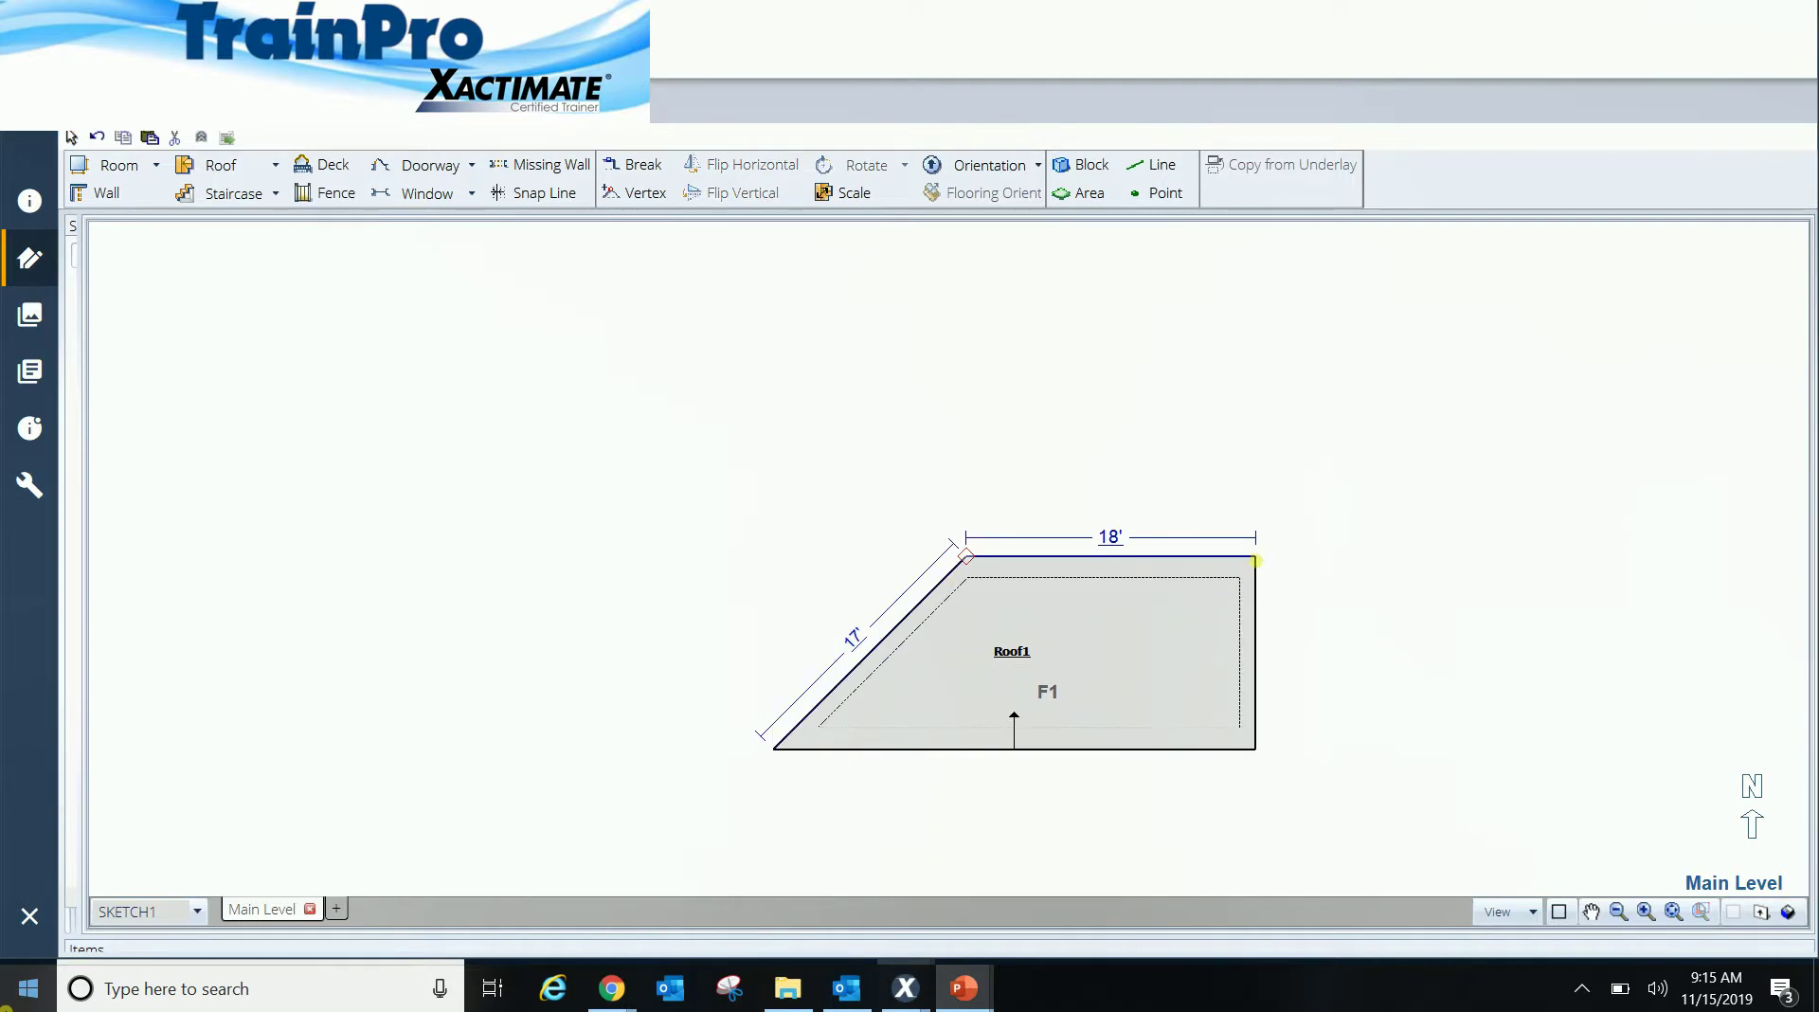
click(1165, 620)
drag(1255, 557, 1013, 515)
click(1010, 652)
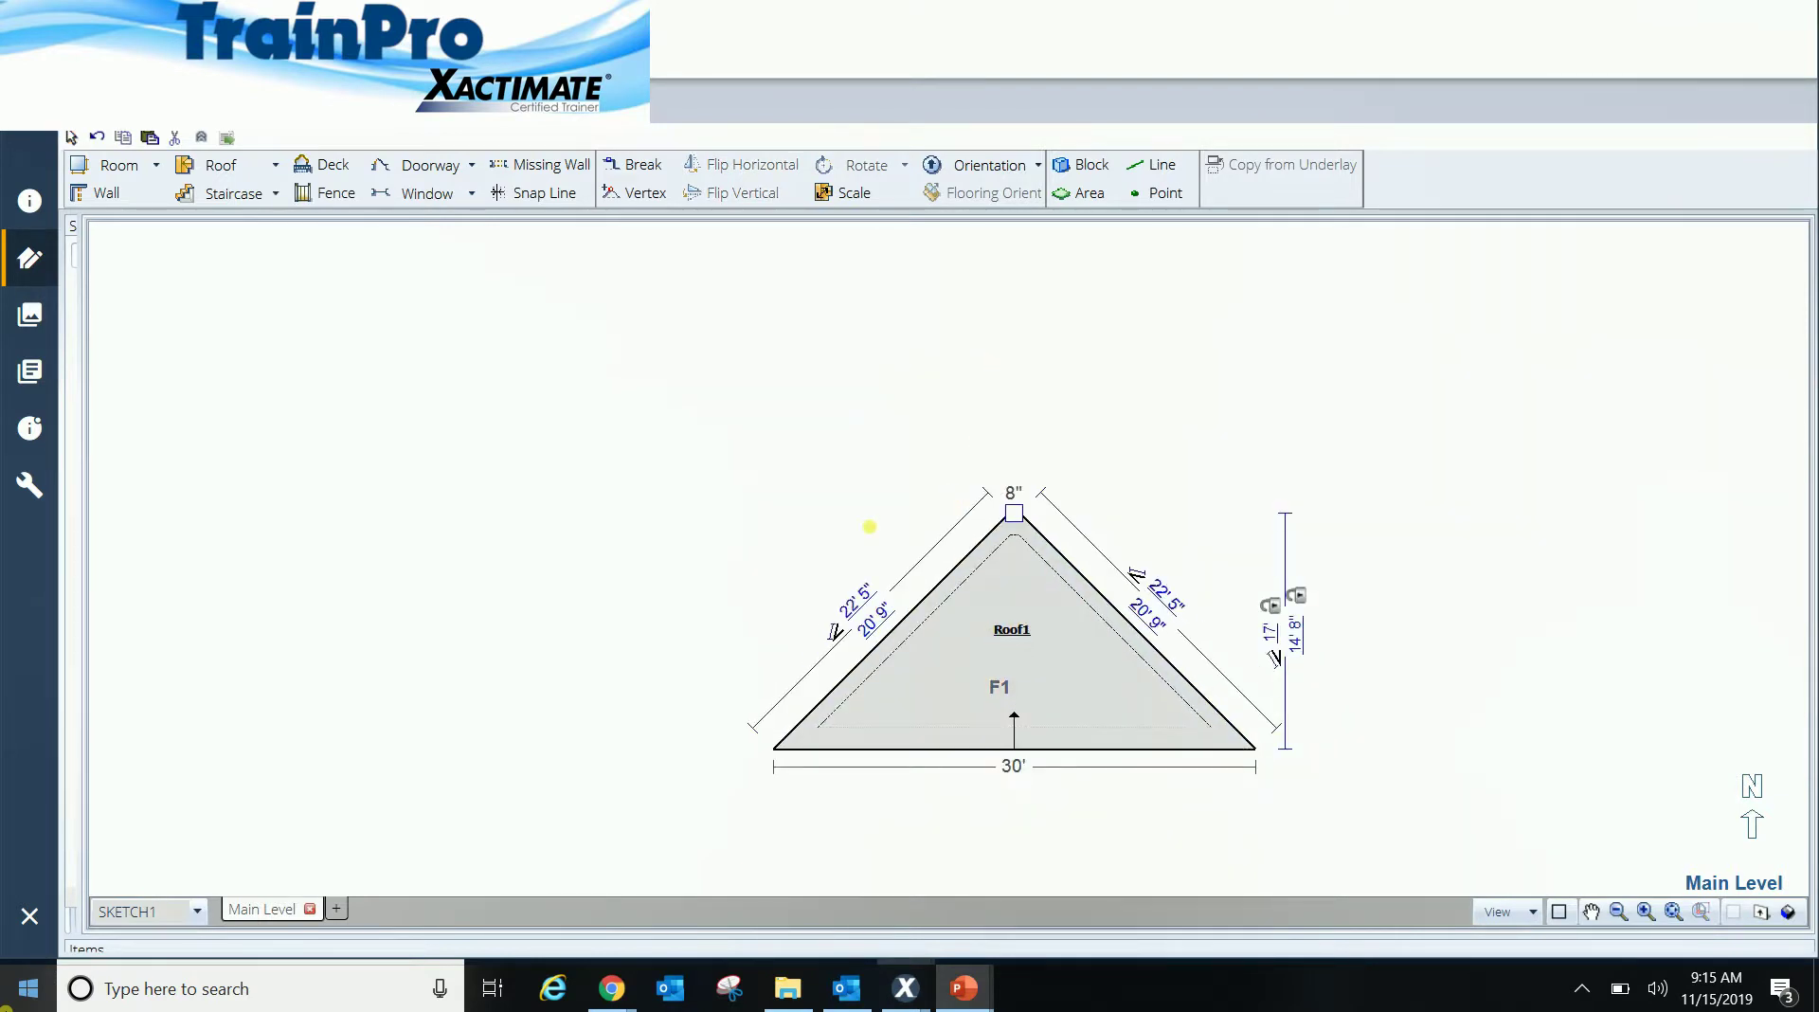
scroll(854, 552, up, 2)
scroll(855, 551, down, 1)
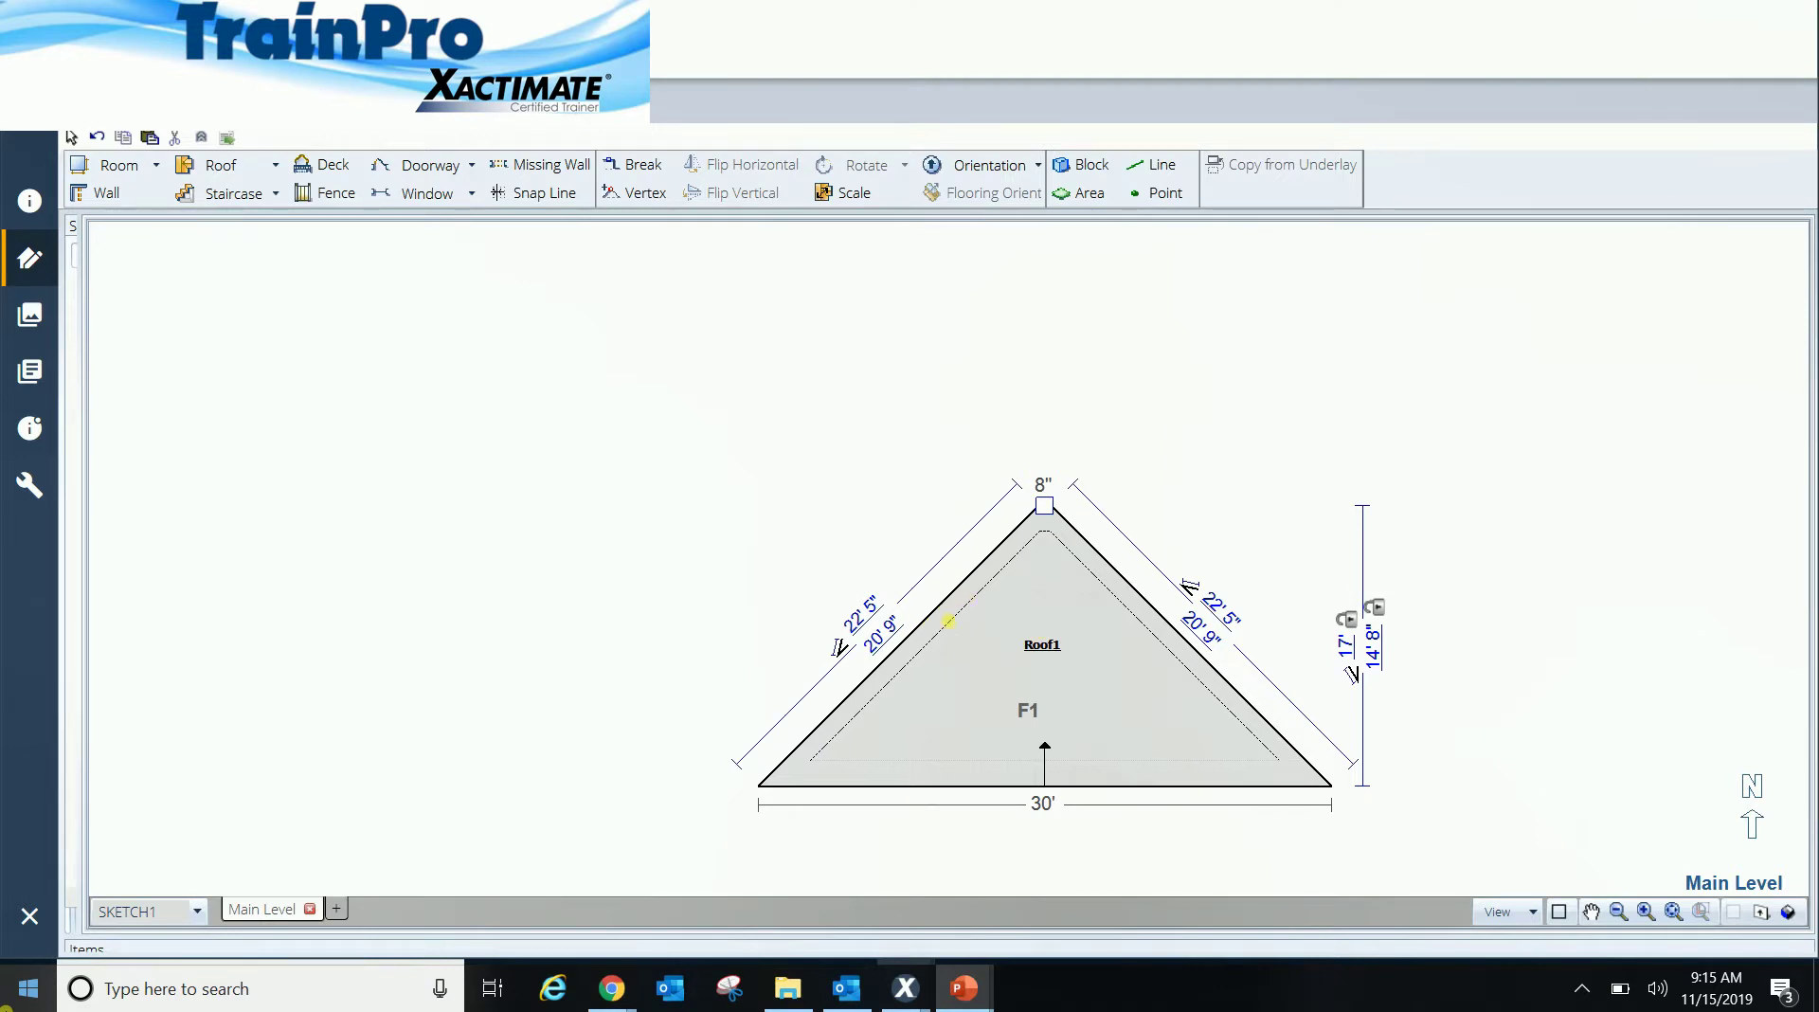
Step: Zero the overhang on Roof1's left and right sloped edges and 8" top, then box-select the roof
click(948, 622)
drag(925, 645, 919, 632)
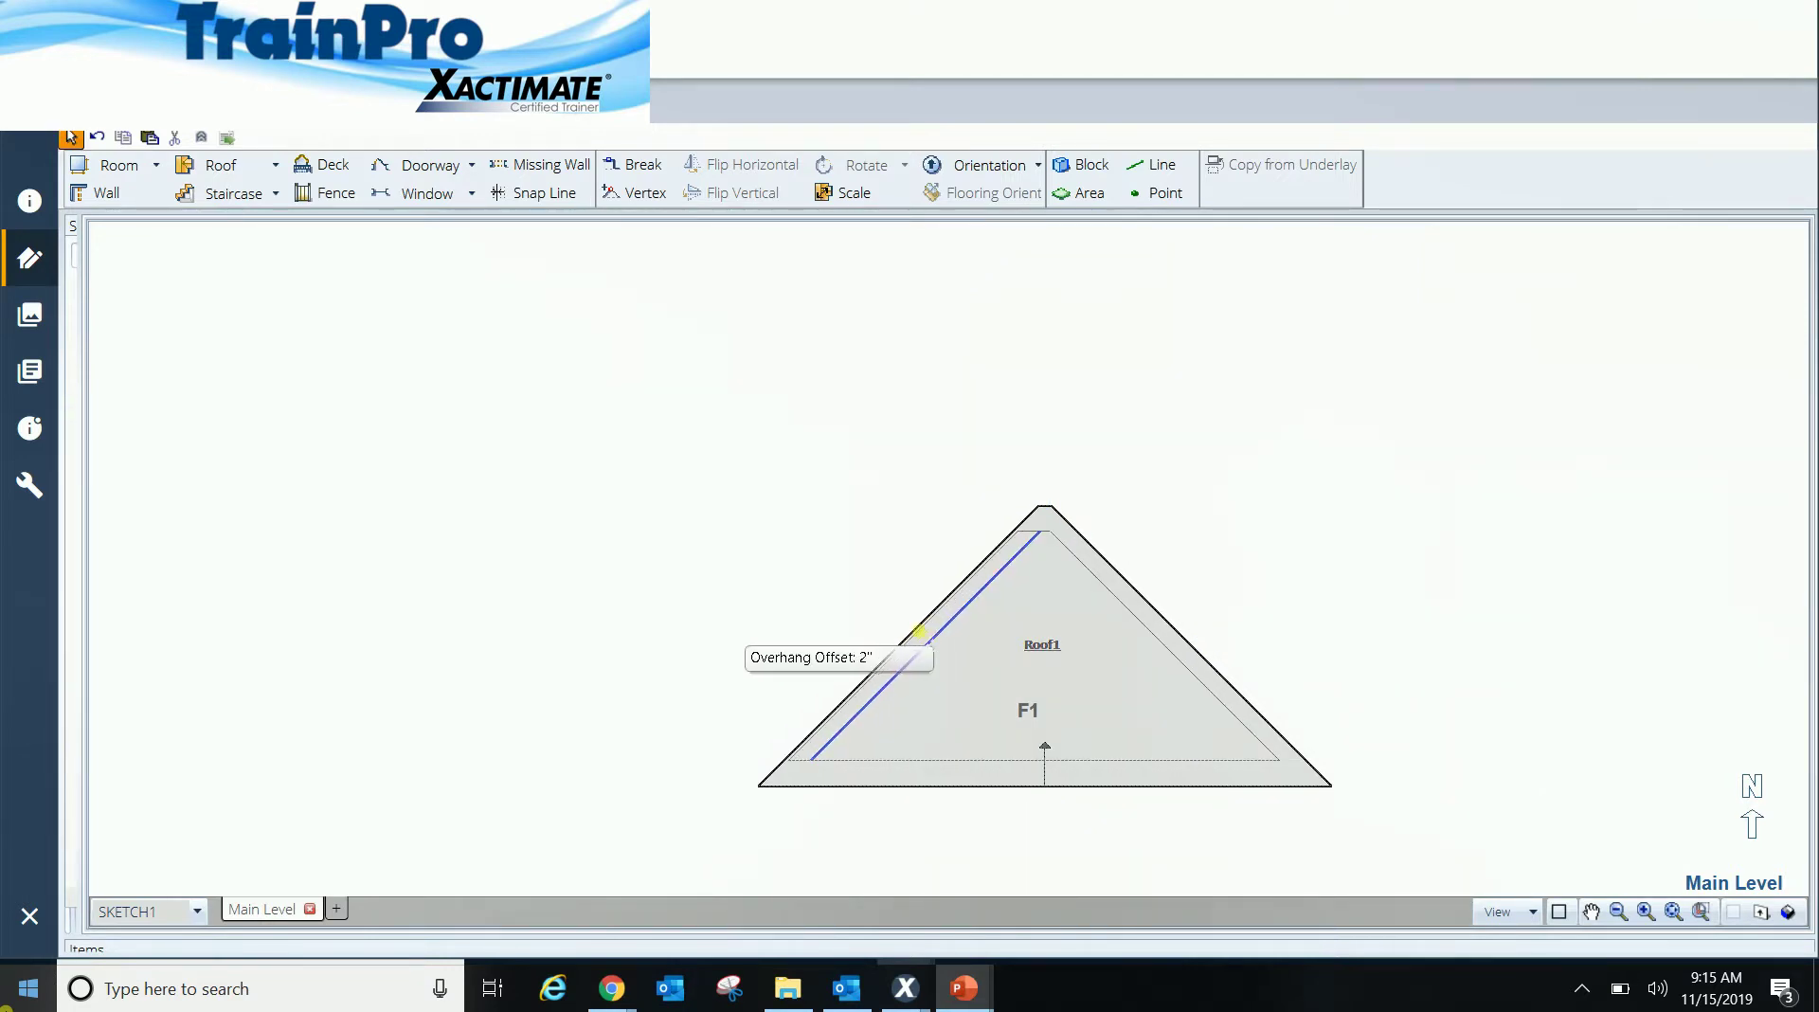
click(1149, 635)
drag(1164, 645, 1186, 625)
click(1046, 531)
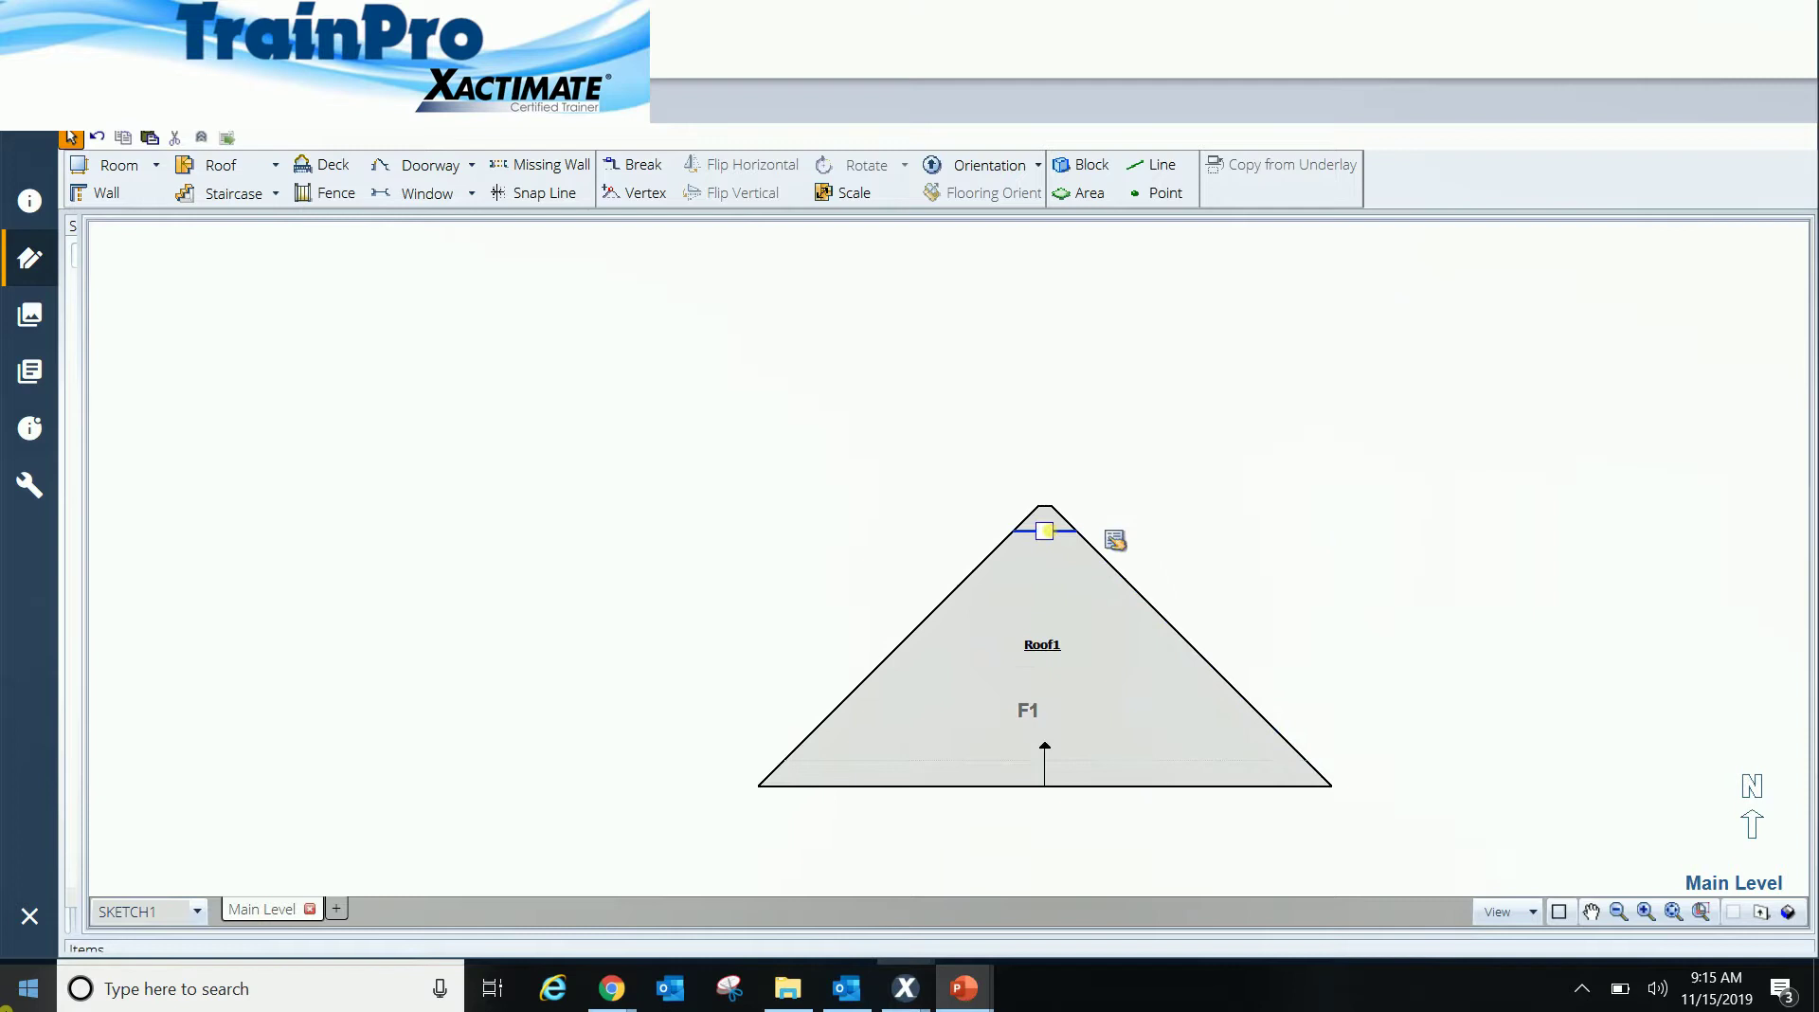
drag(1046, 529, 1044, 483)
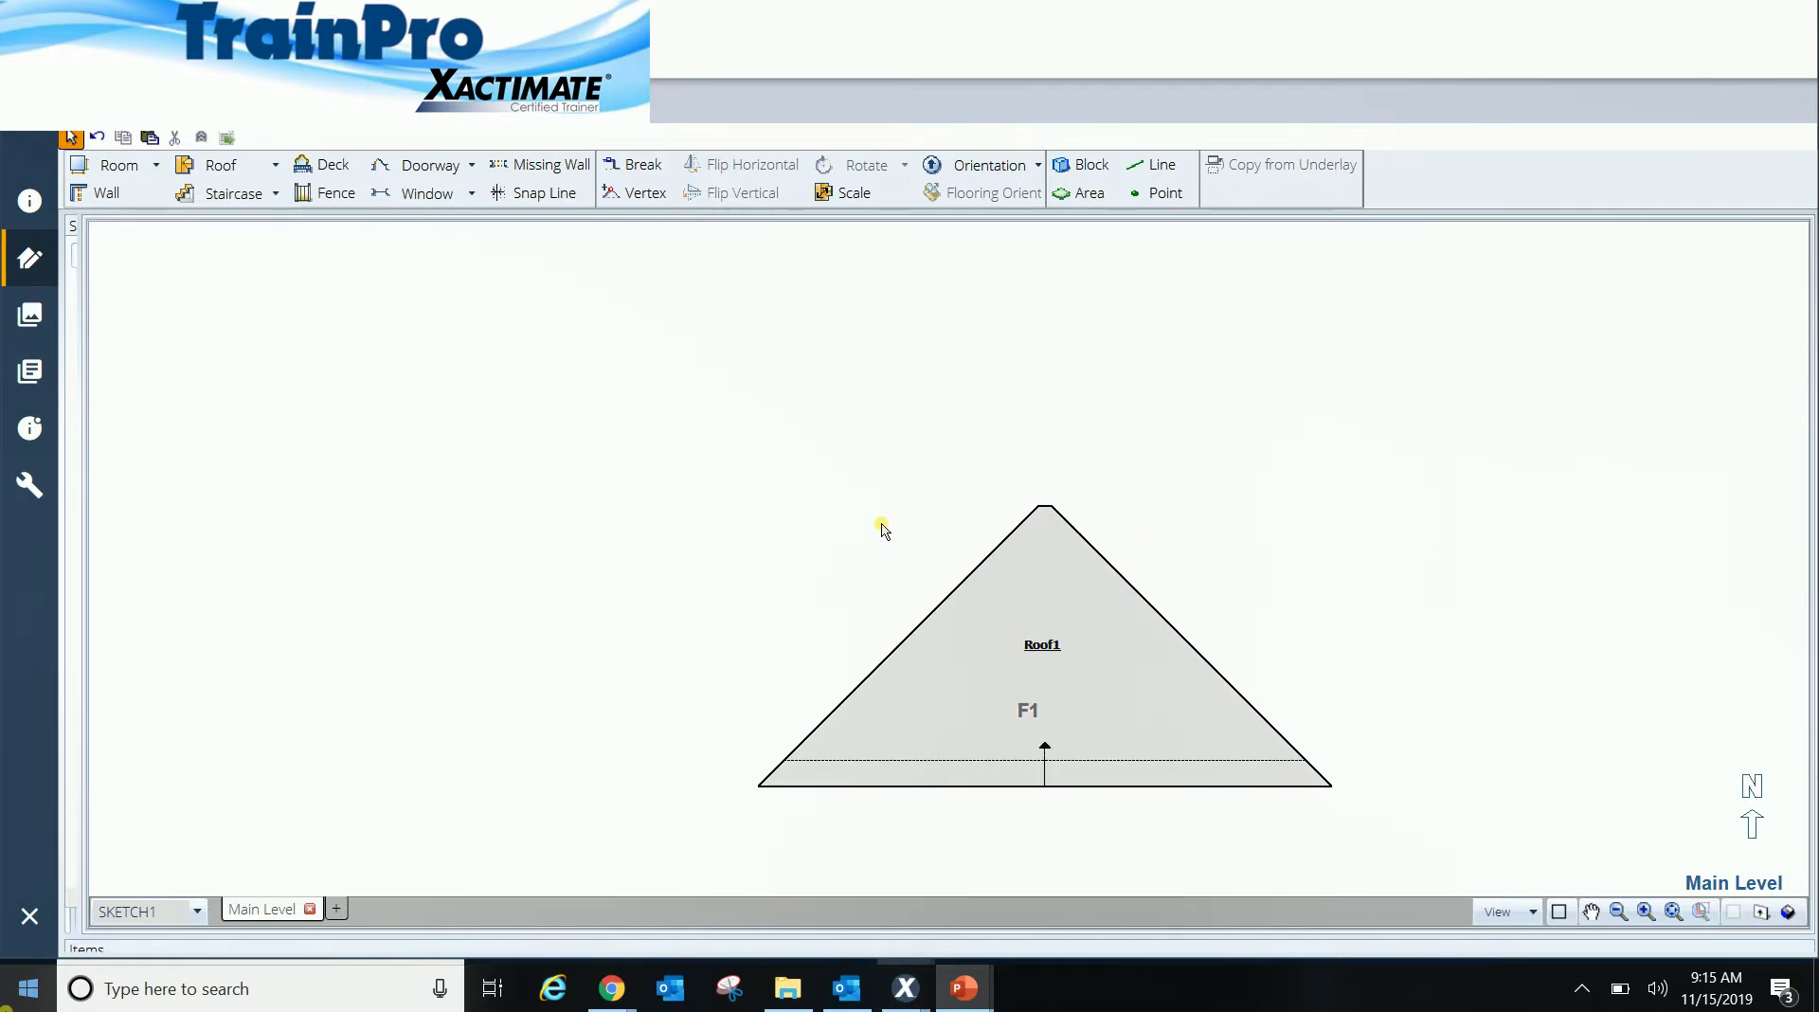
click(1046, 725)
click(1180, 761)
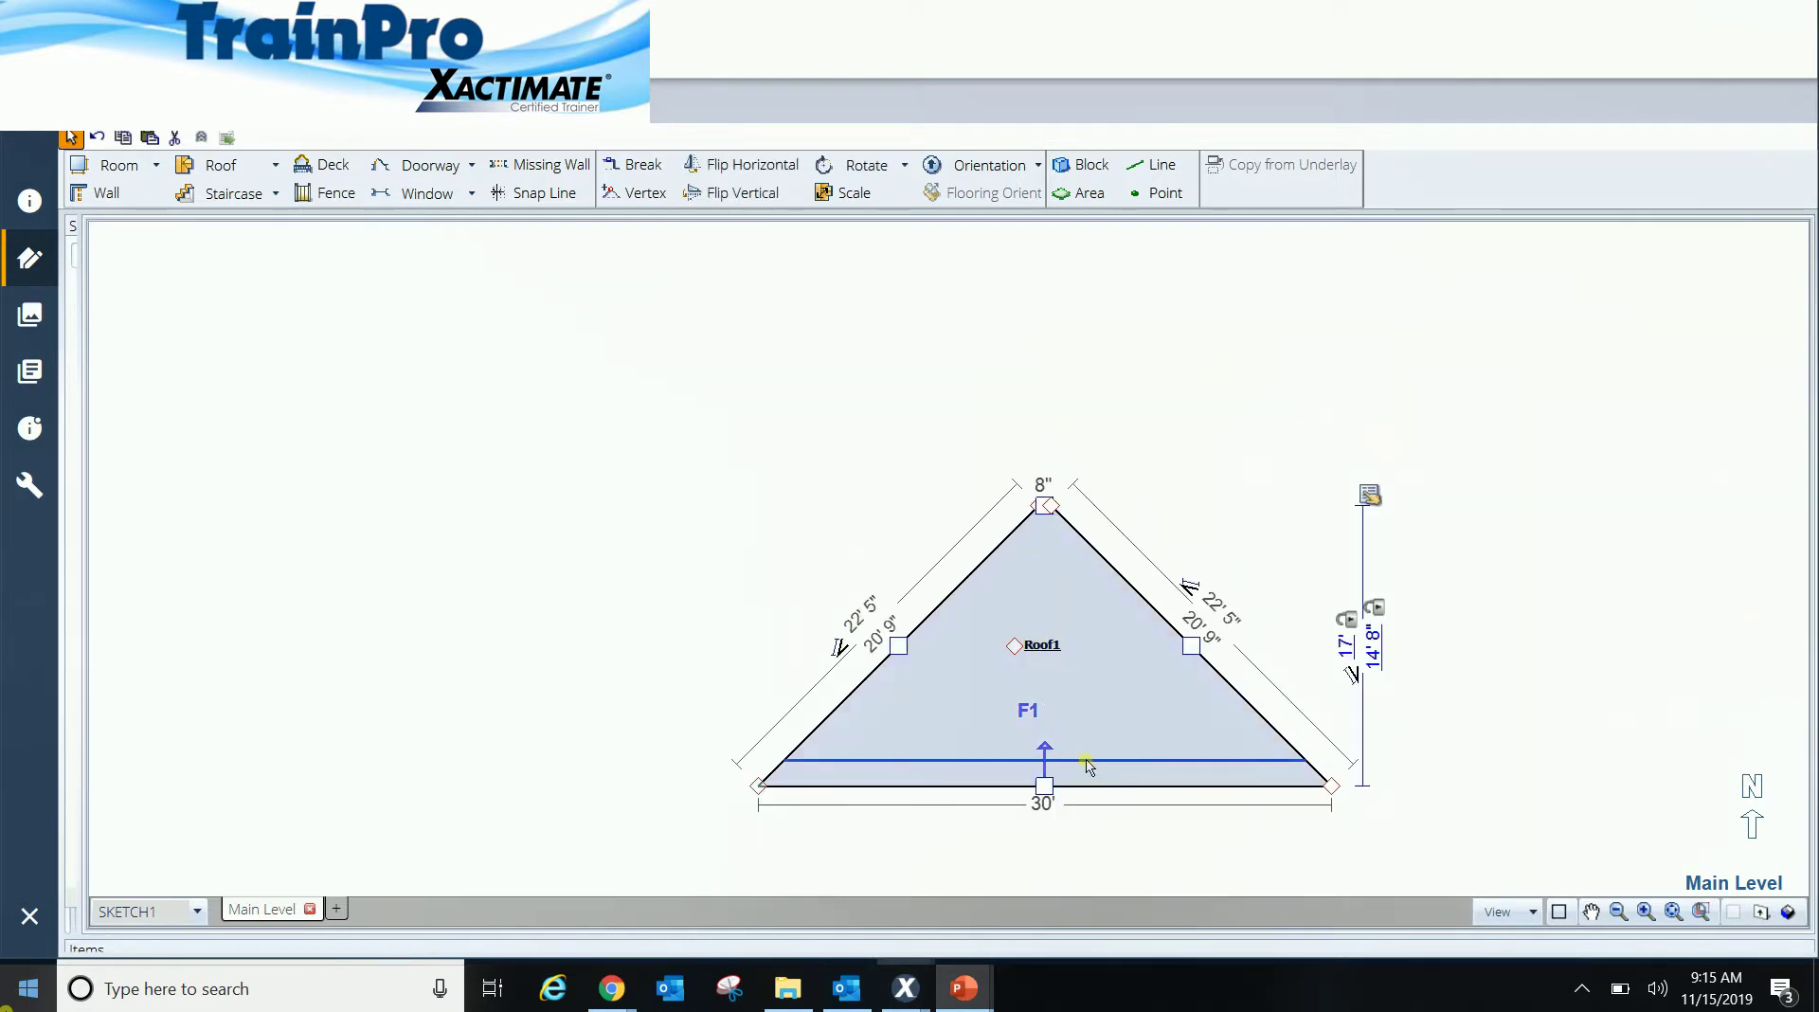
click(653, 557)
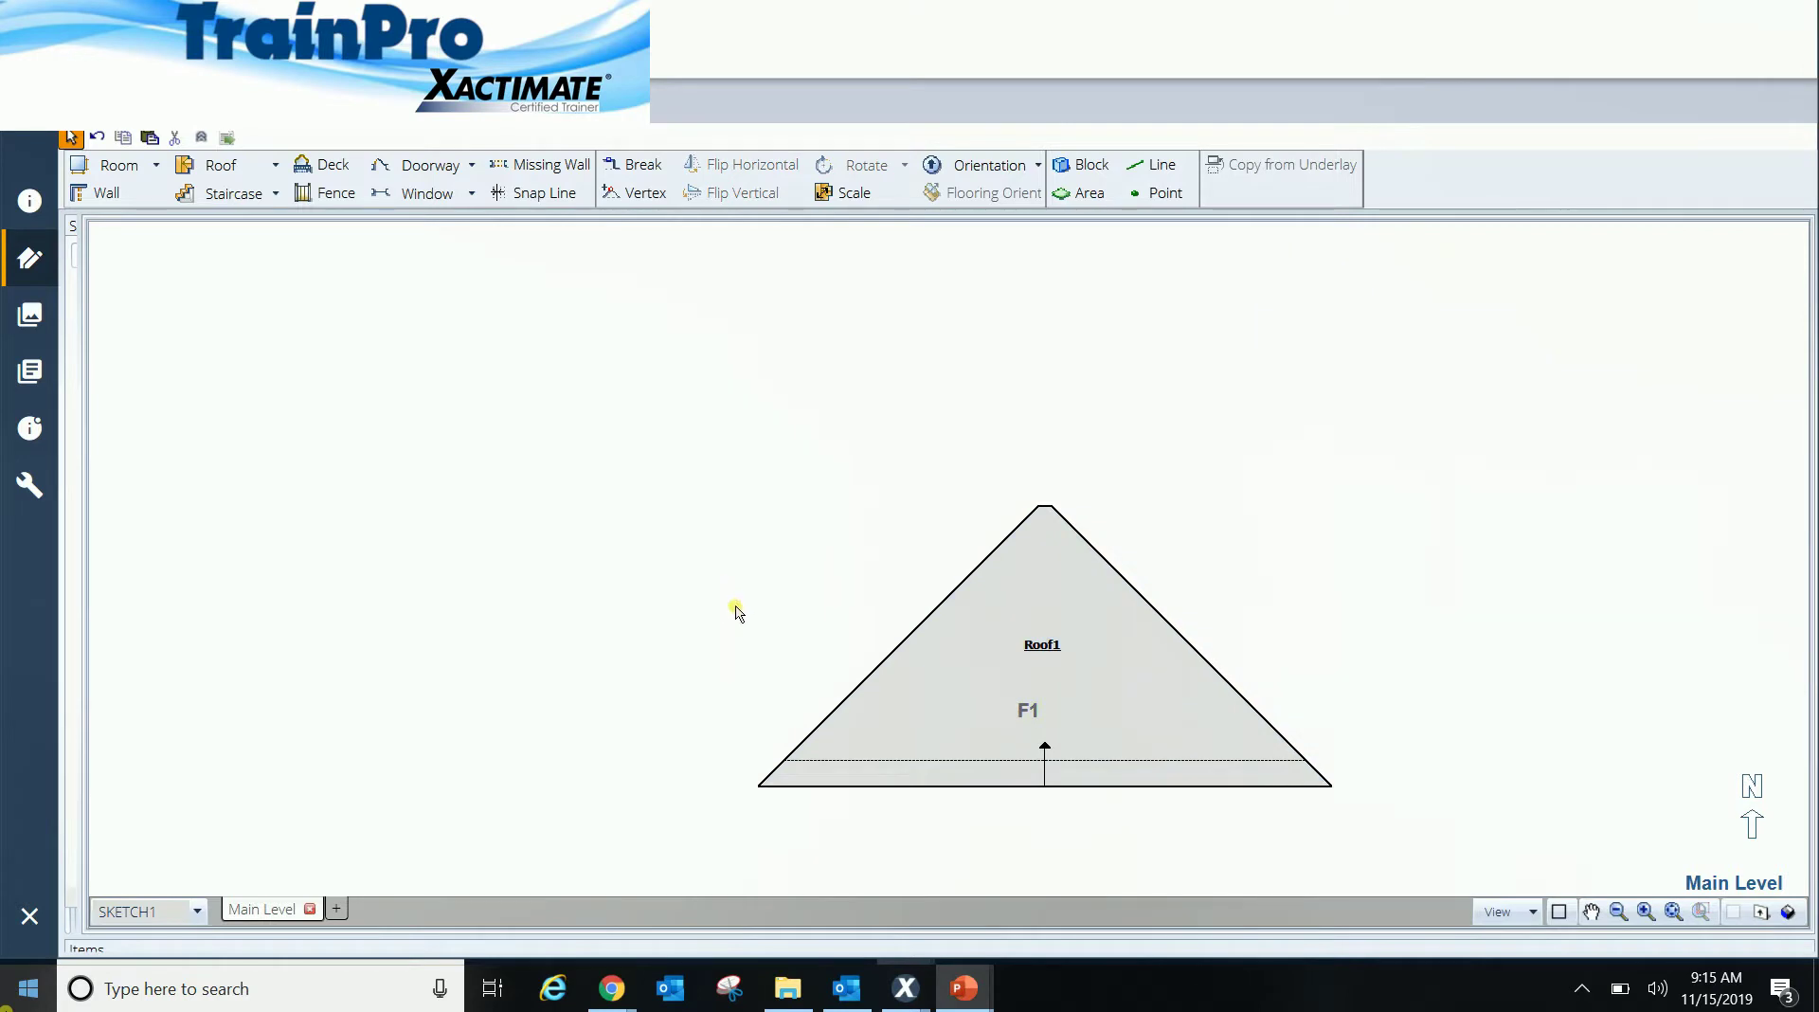
scroll(701, 592, down, 3)
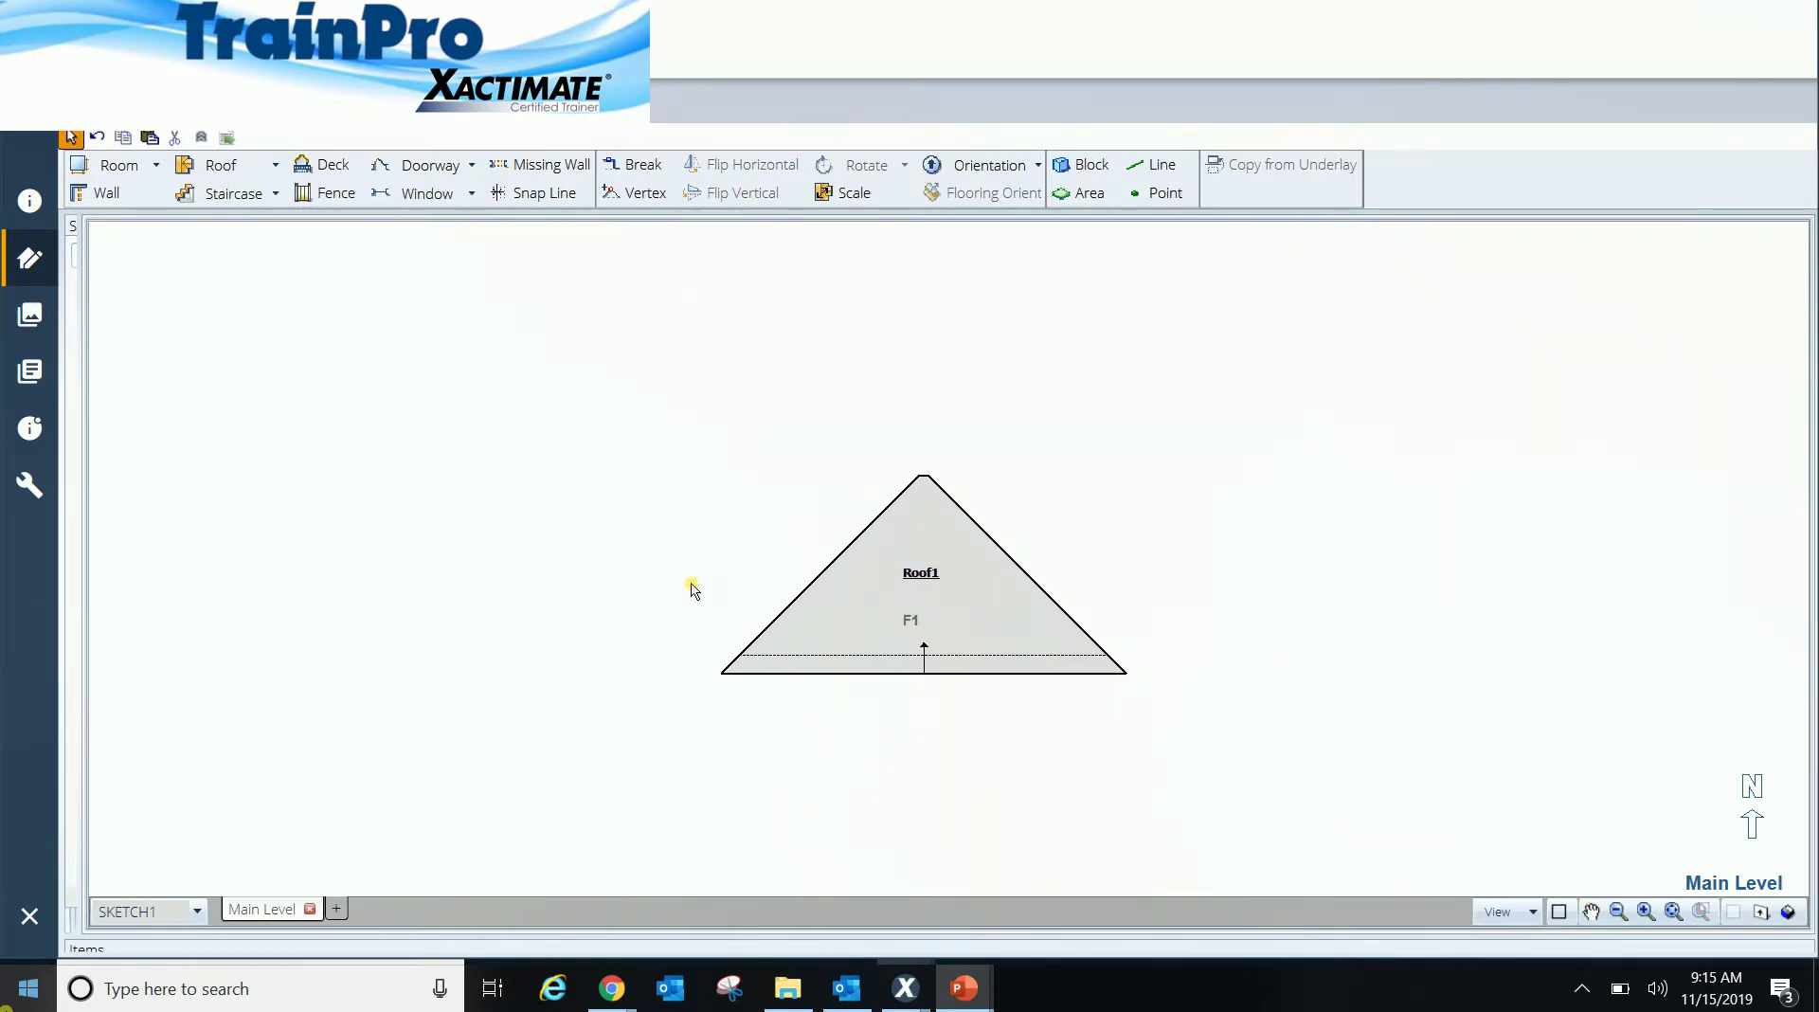
drag(1019, 771, 892, 572)
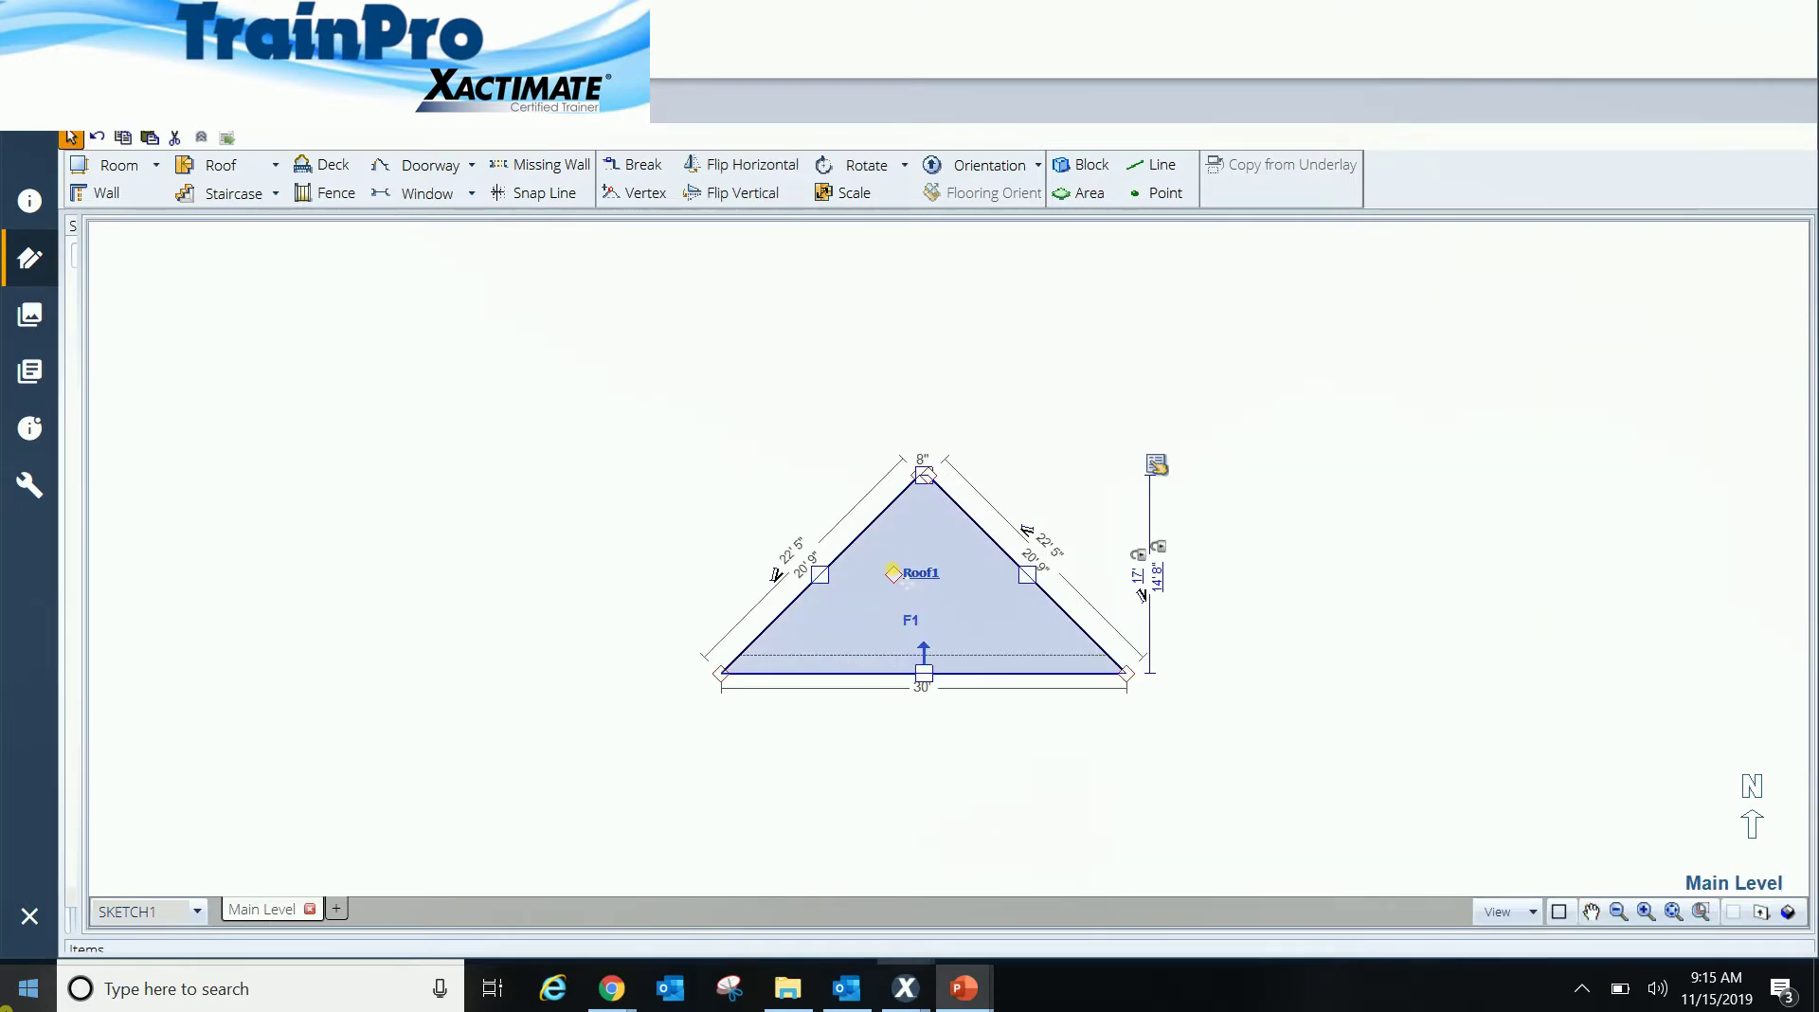
Step: Copy Roof1 and place the pasted copy as Roof2 on the right
key(ctrl+c)
key(ctrl+v)
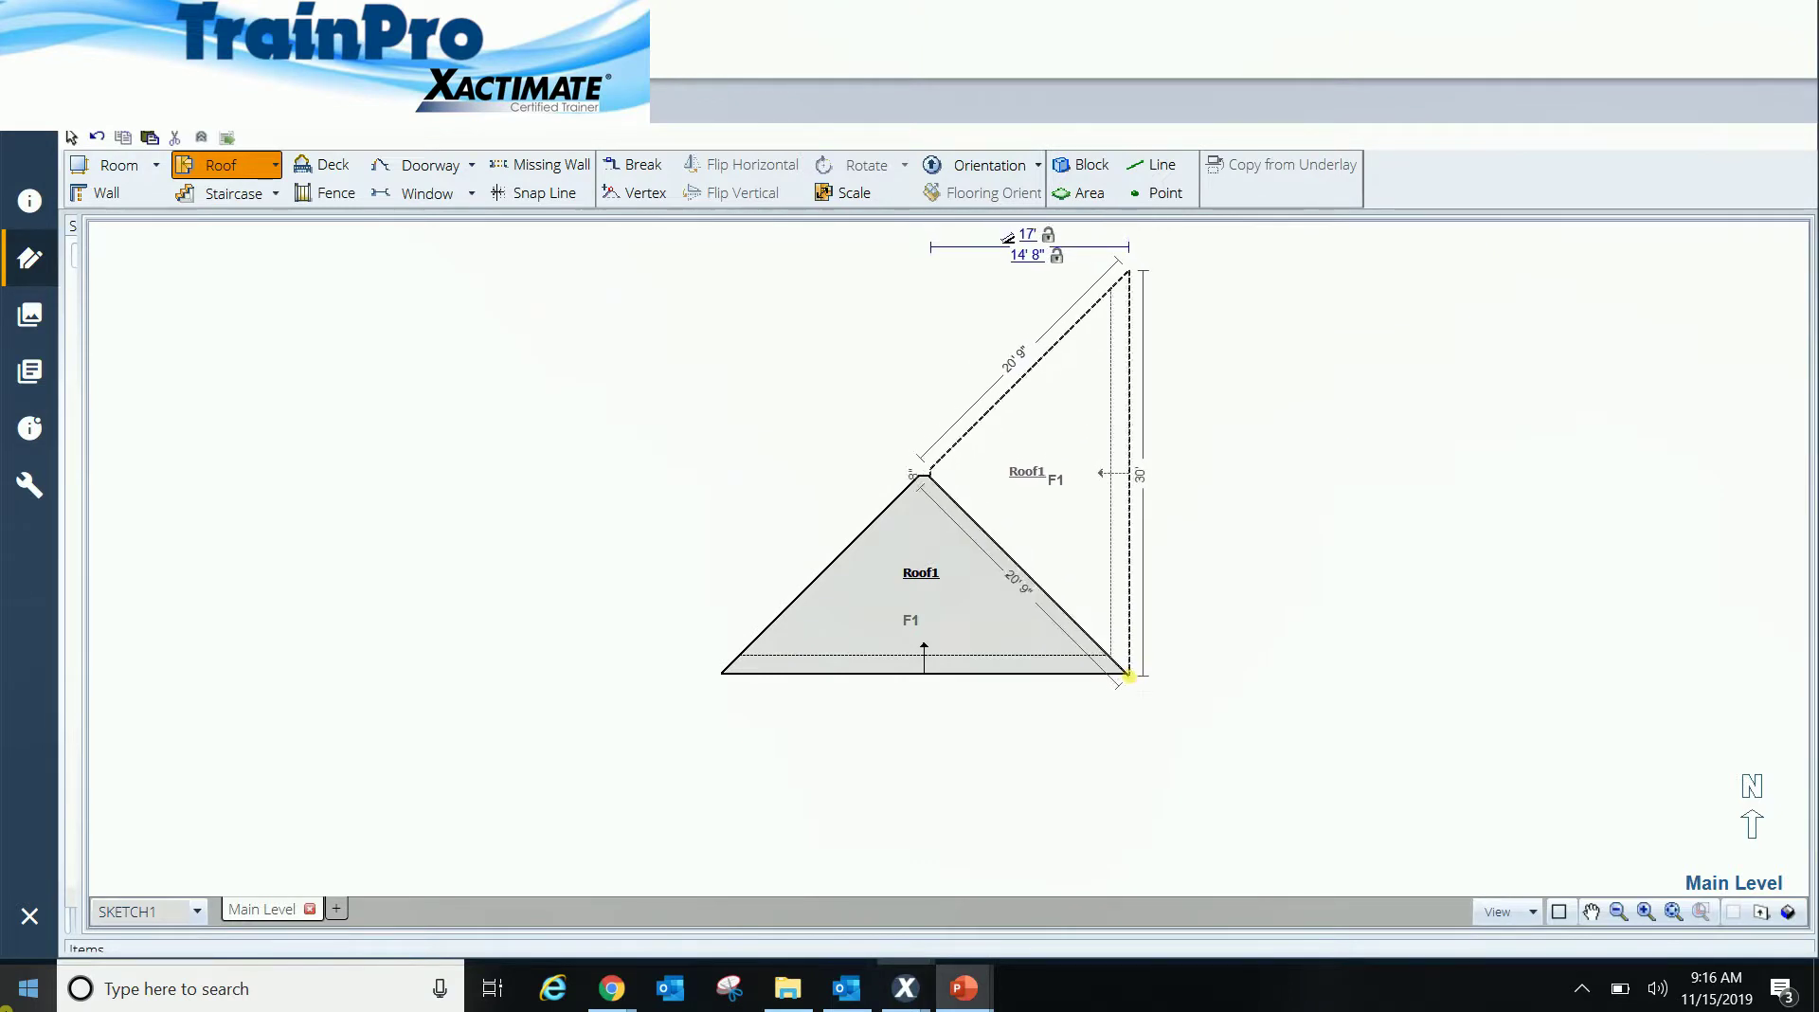
click(1129, 676)
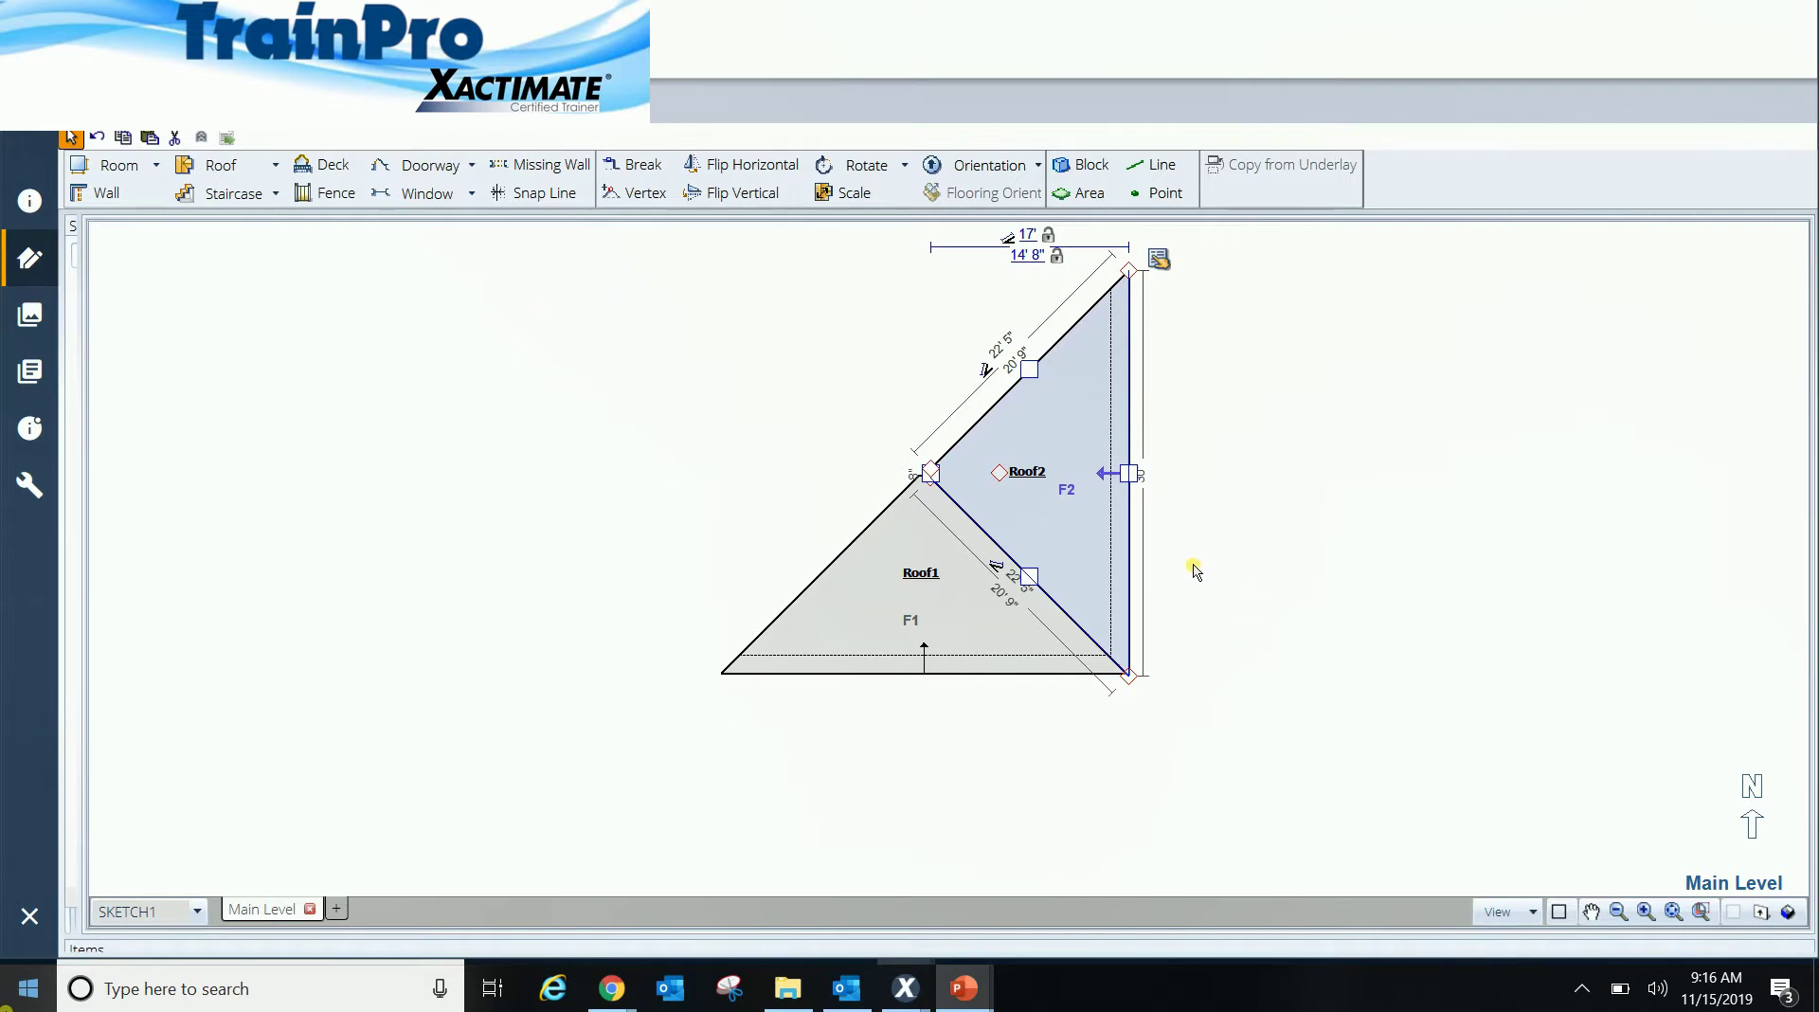
Step: Drag Roof1's apex left so its top edge becomes 15'4"
click(874, 523)
click(873, 523)
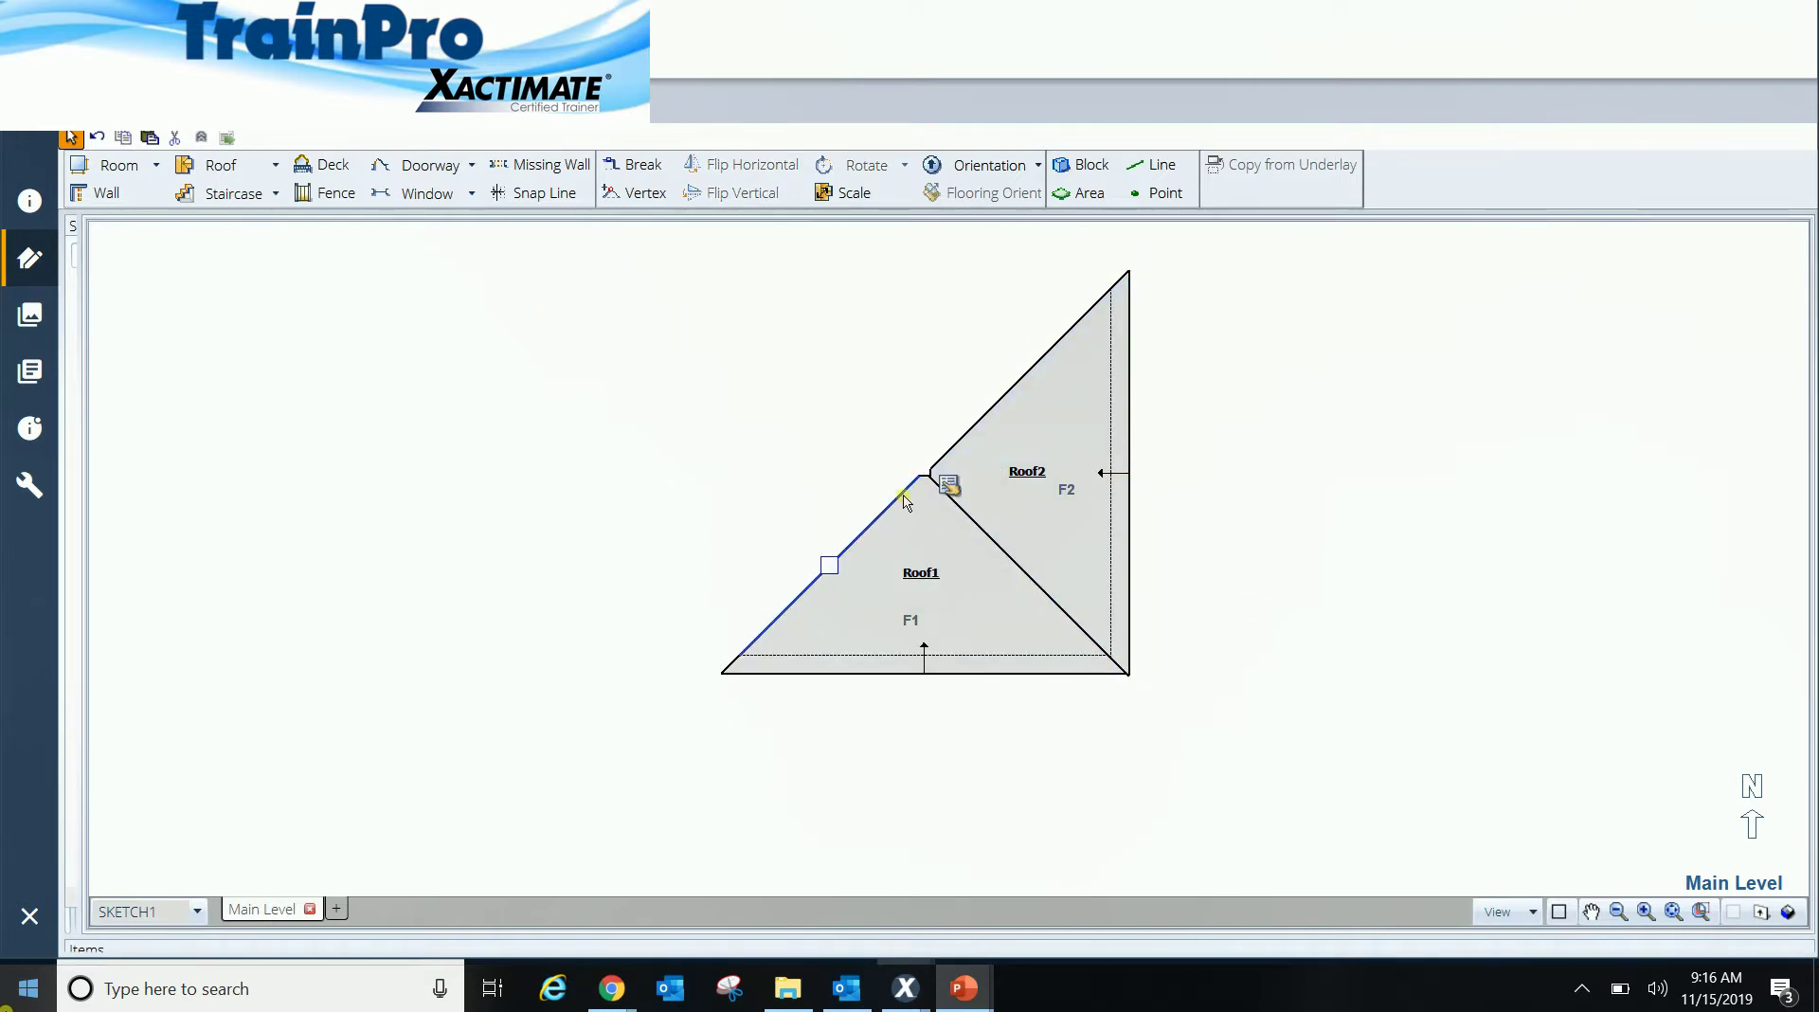
click(913, 568)
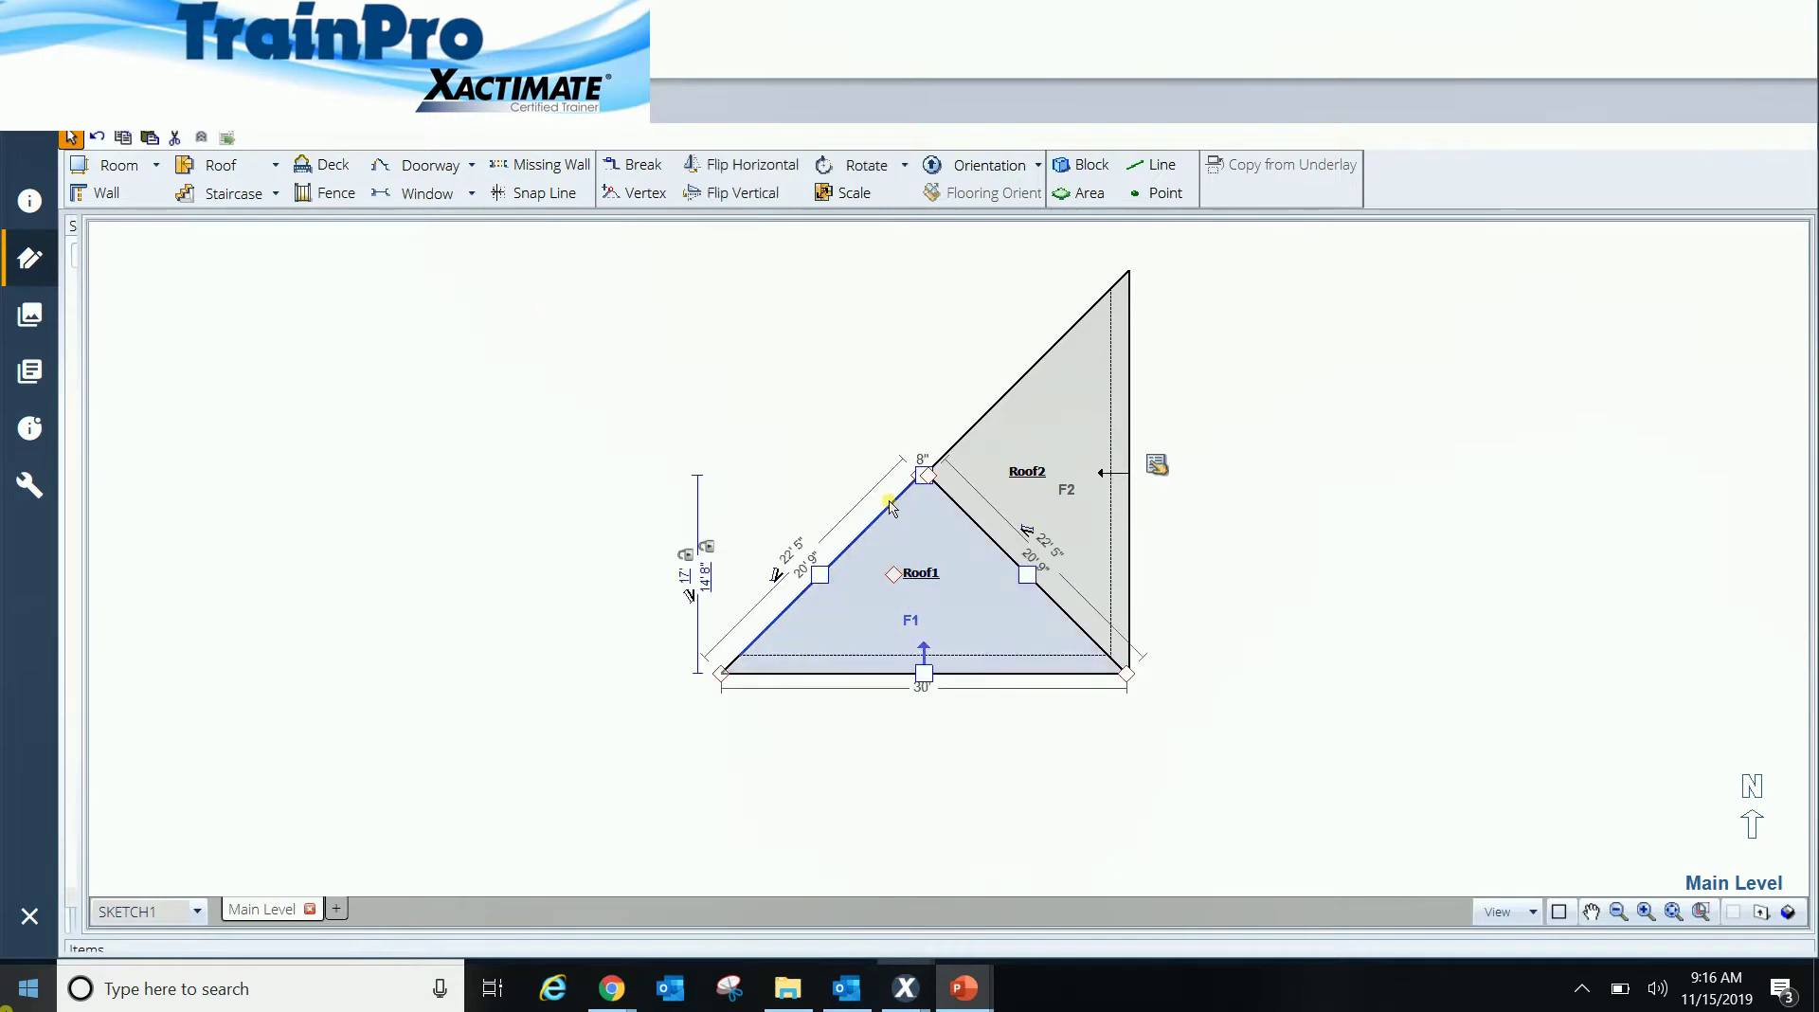
scroll(907, 480, up, 3)
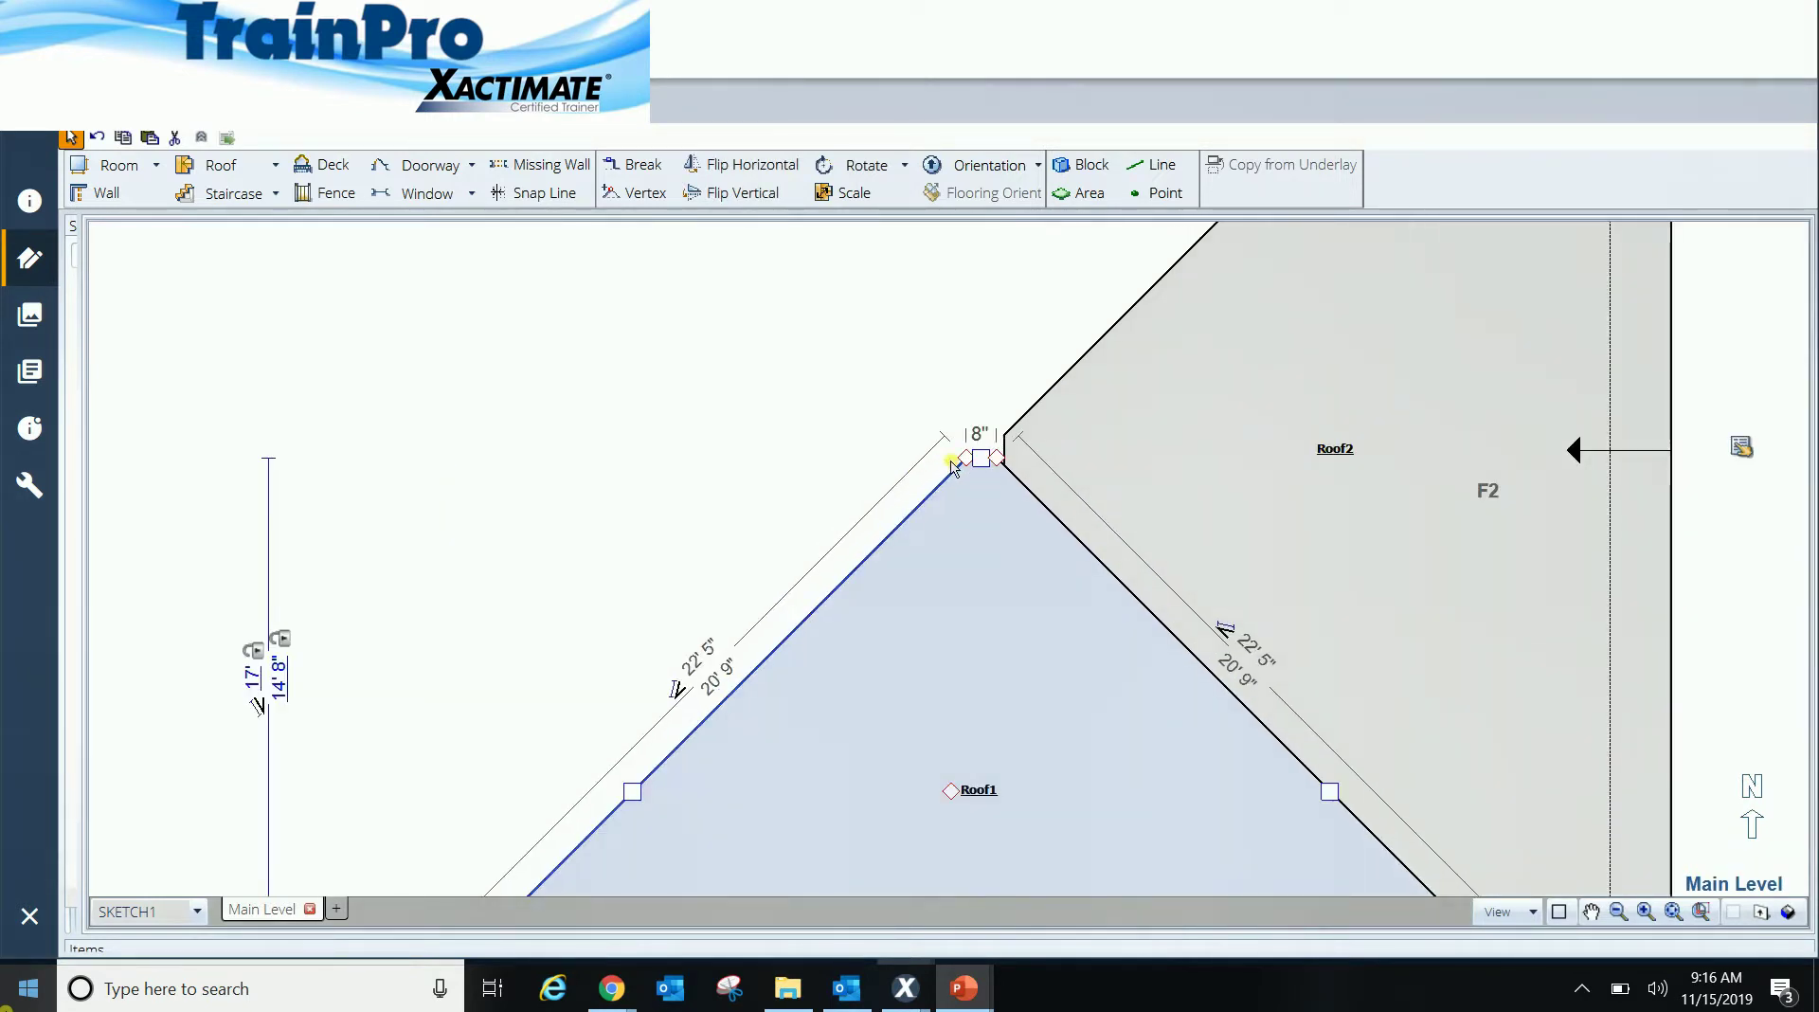
drag(966, 456, 365, 445)
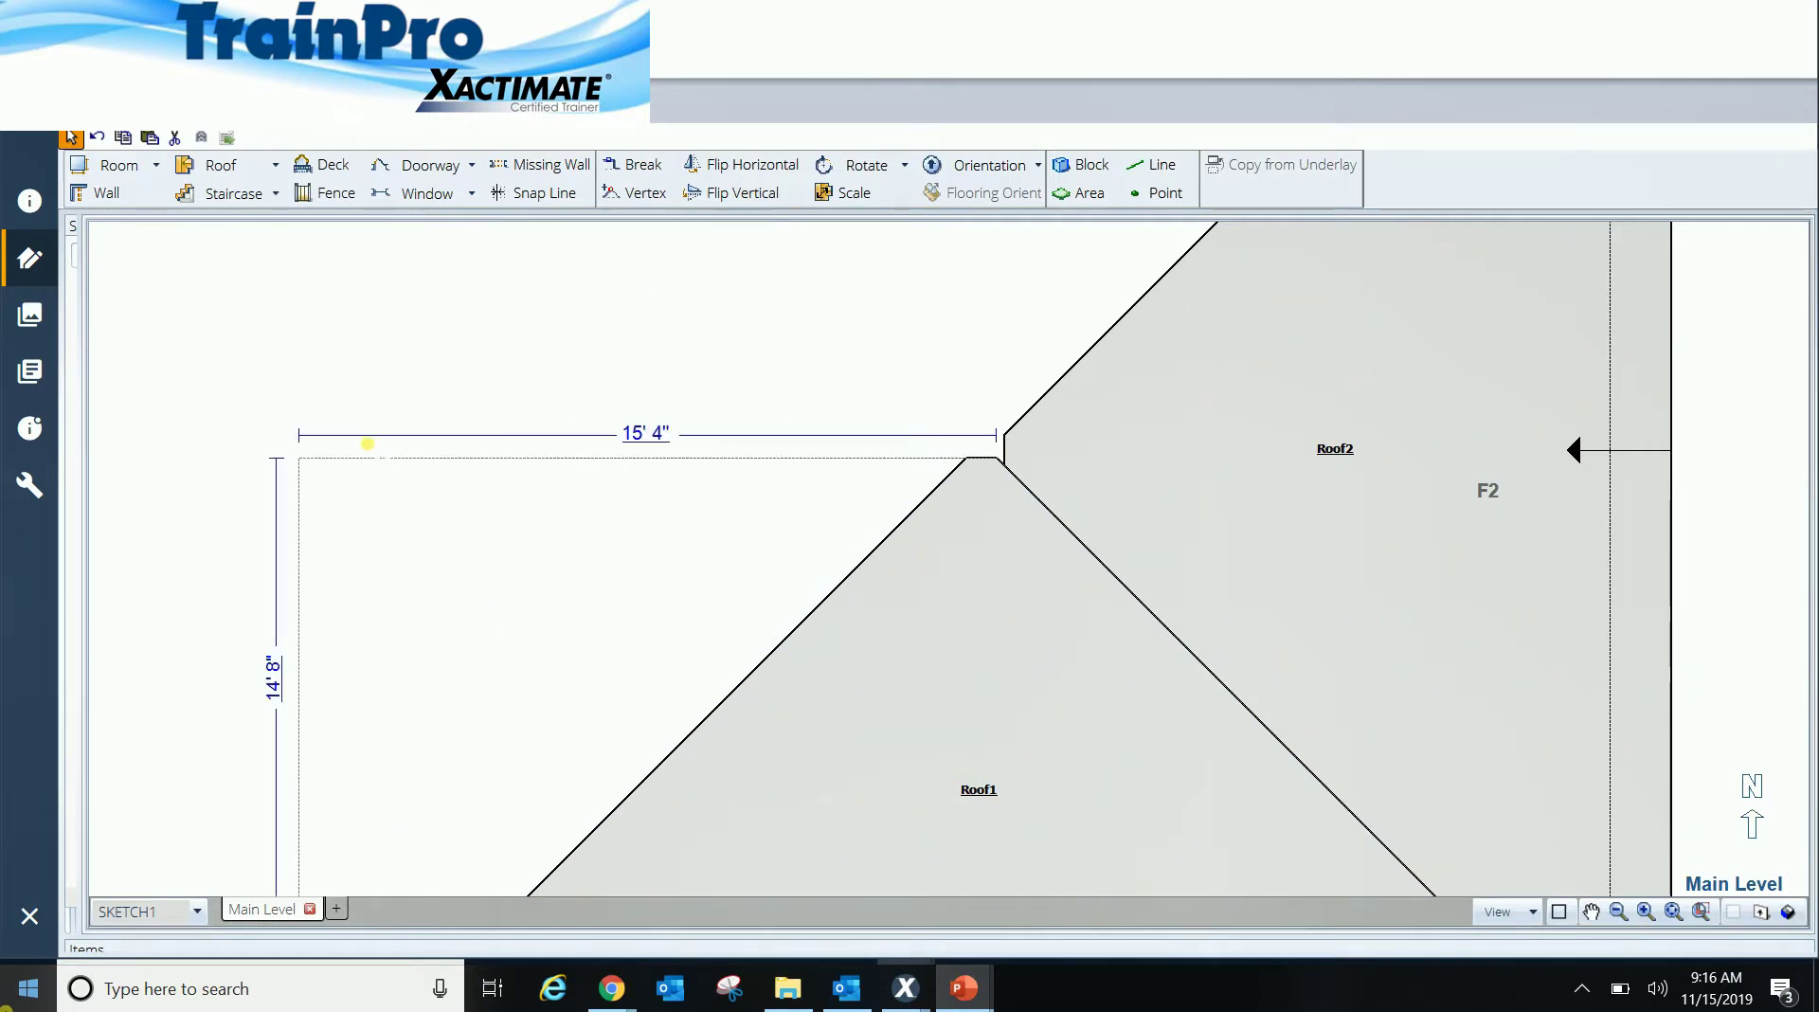
scroll(623, 487, down, 2)
click(1303, 506)
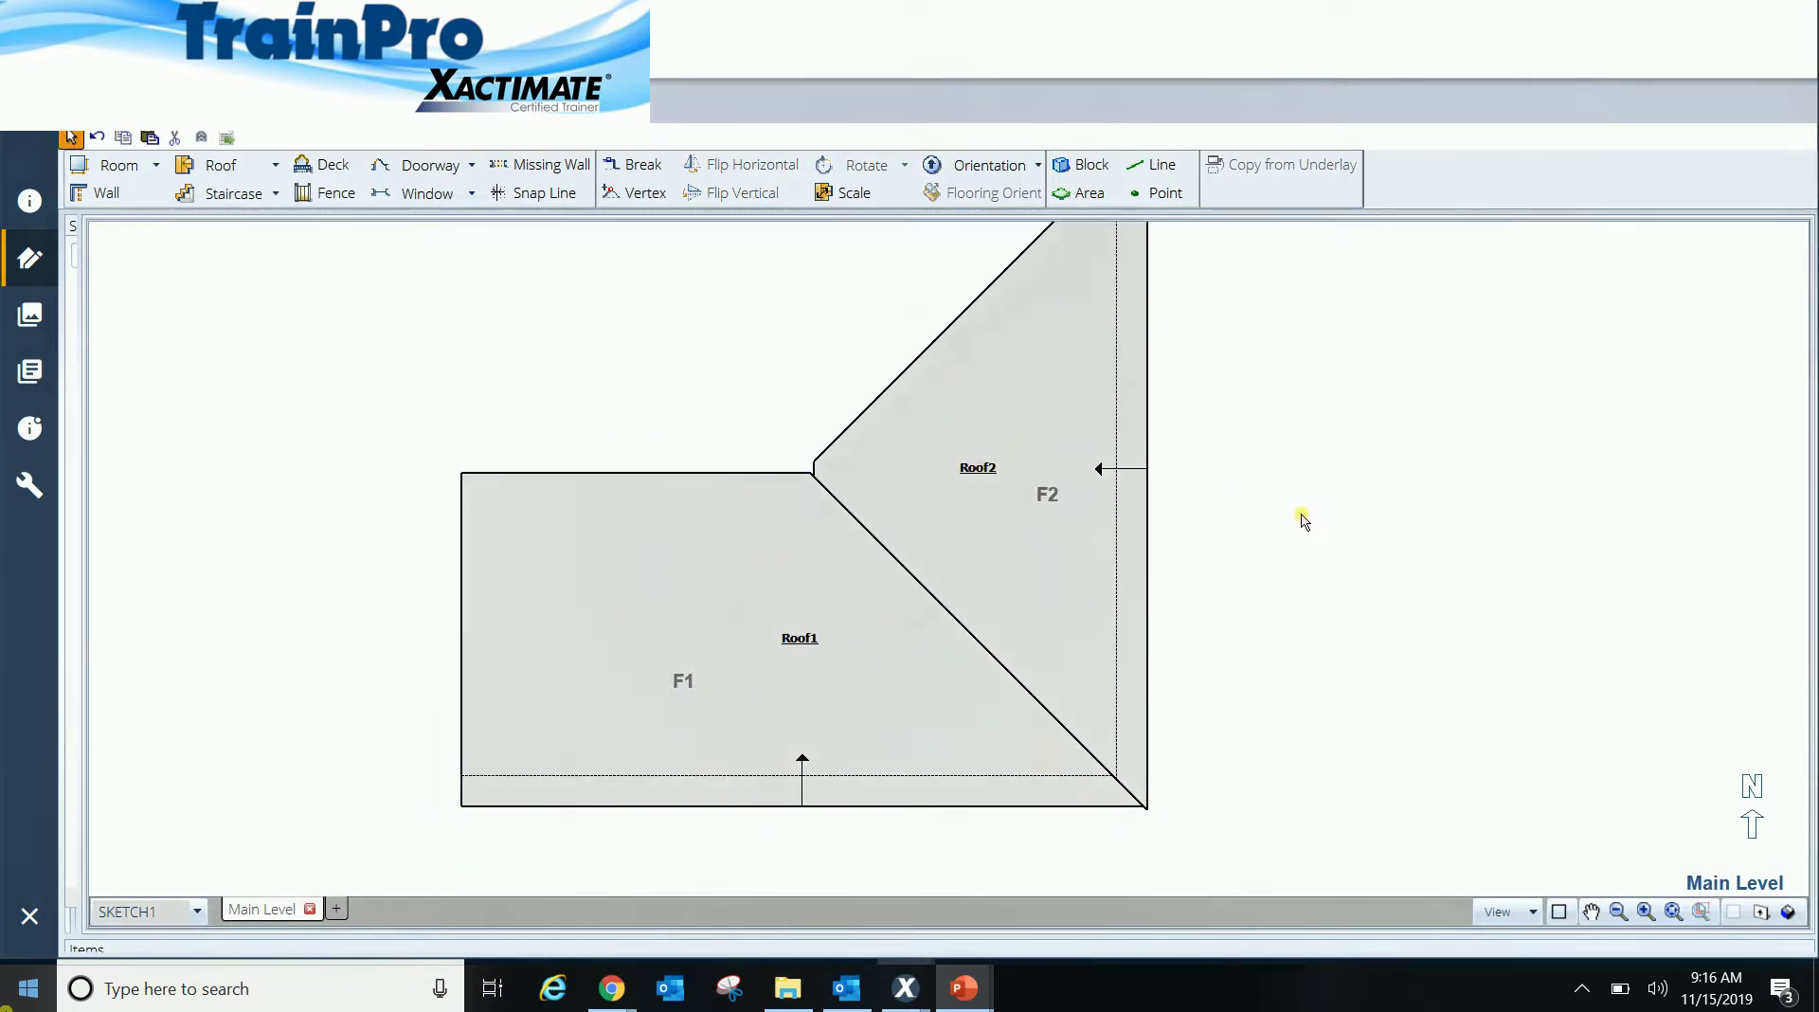
scroll(1272, 604, down, 3)
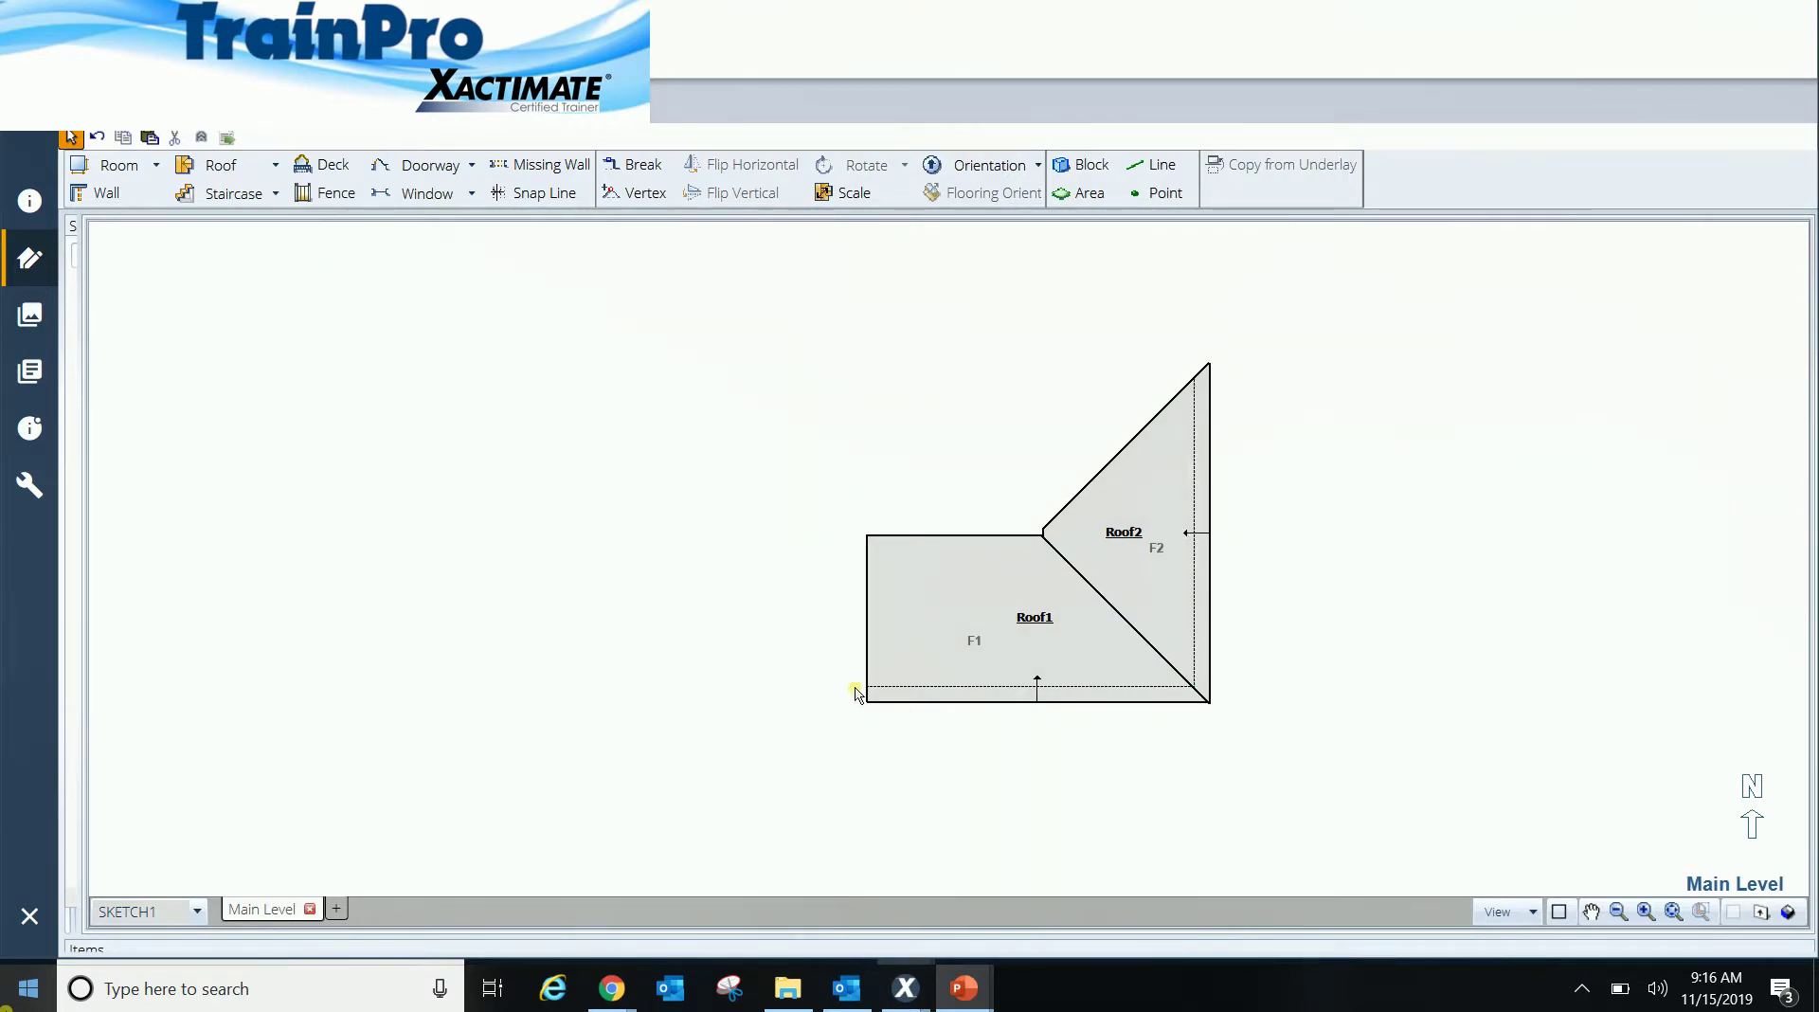
click(1035, 620)
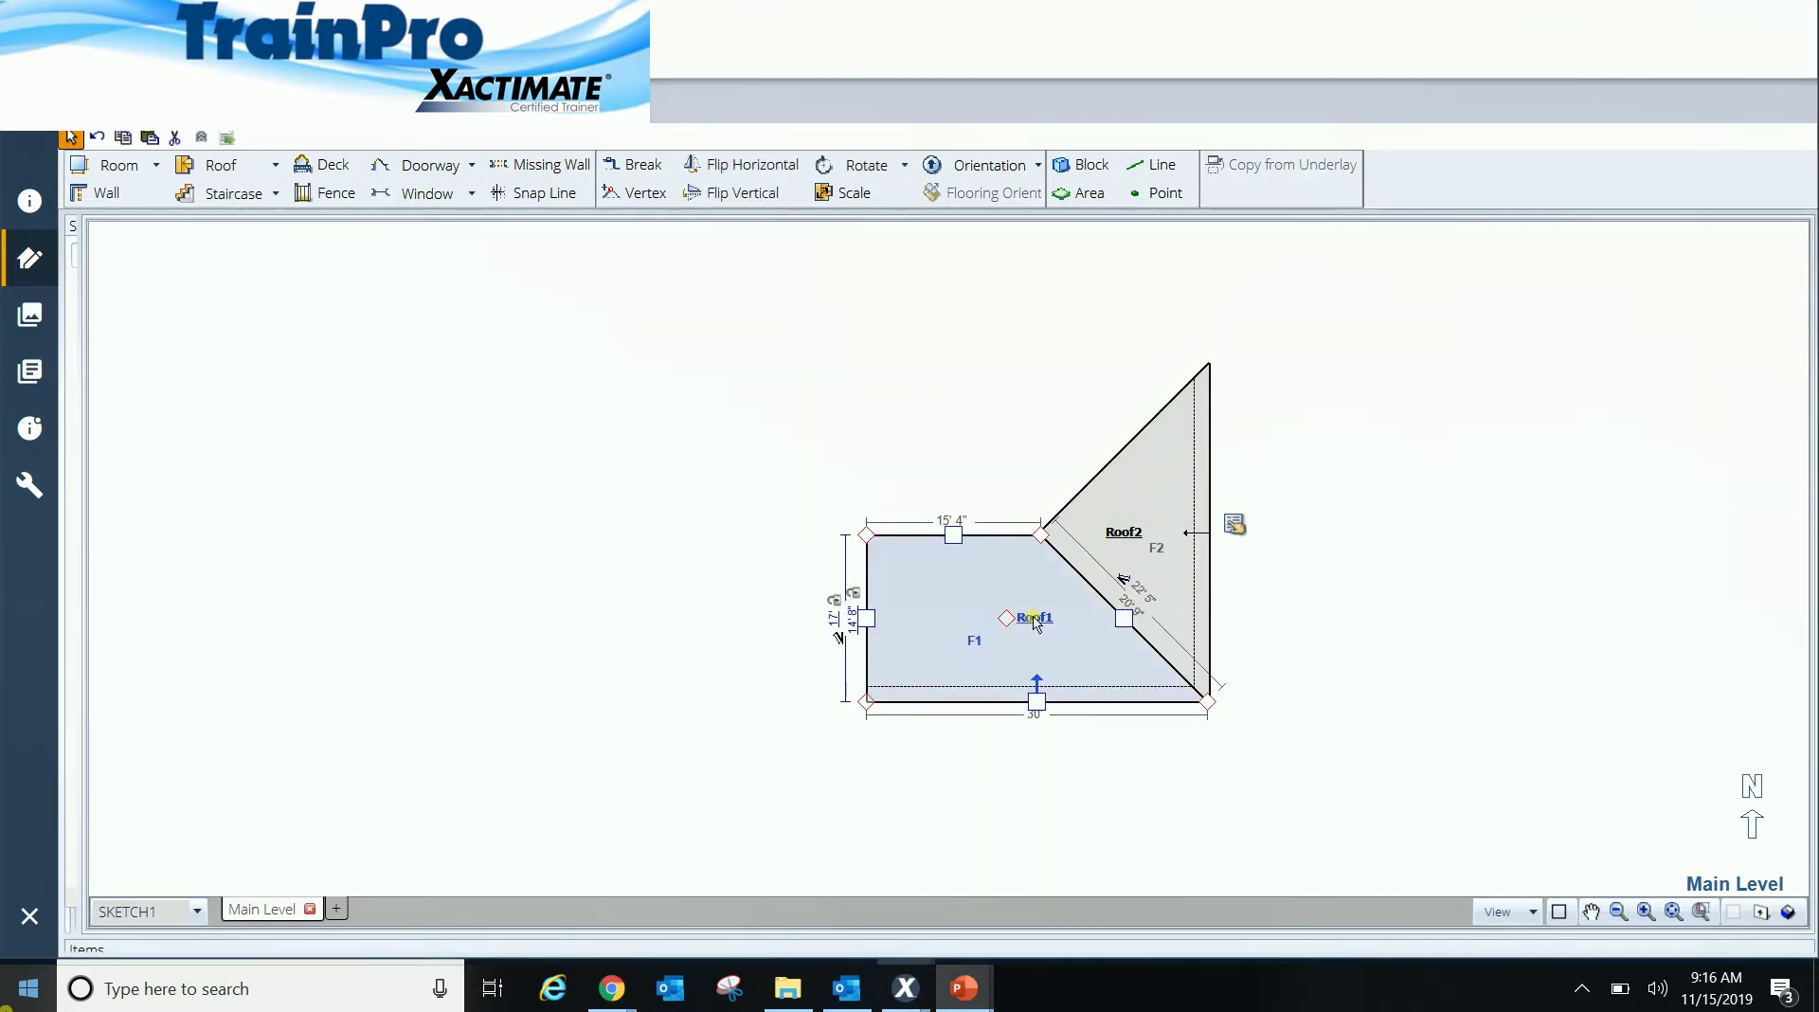
Step: Paste another Roof1 copy as Roof3, flip it vertically and move it above Roof1
key(Escape)
key(ctrl+v)
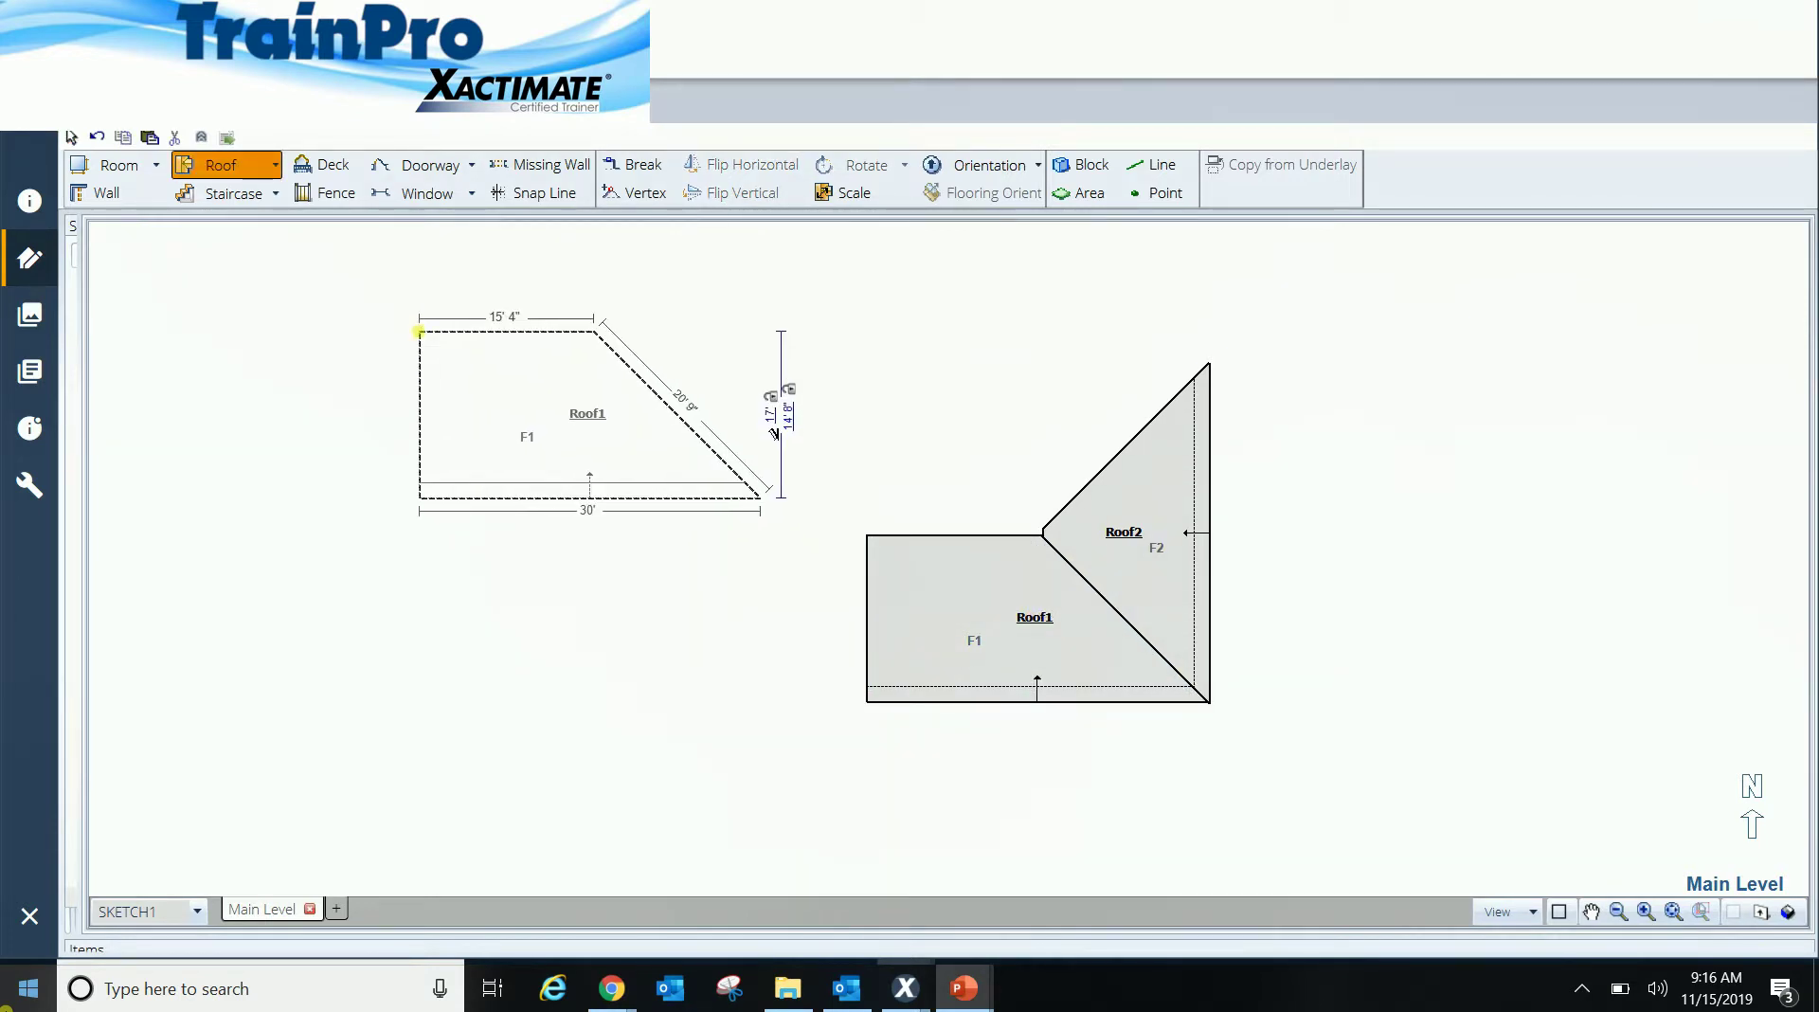
click(422, 347)
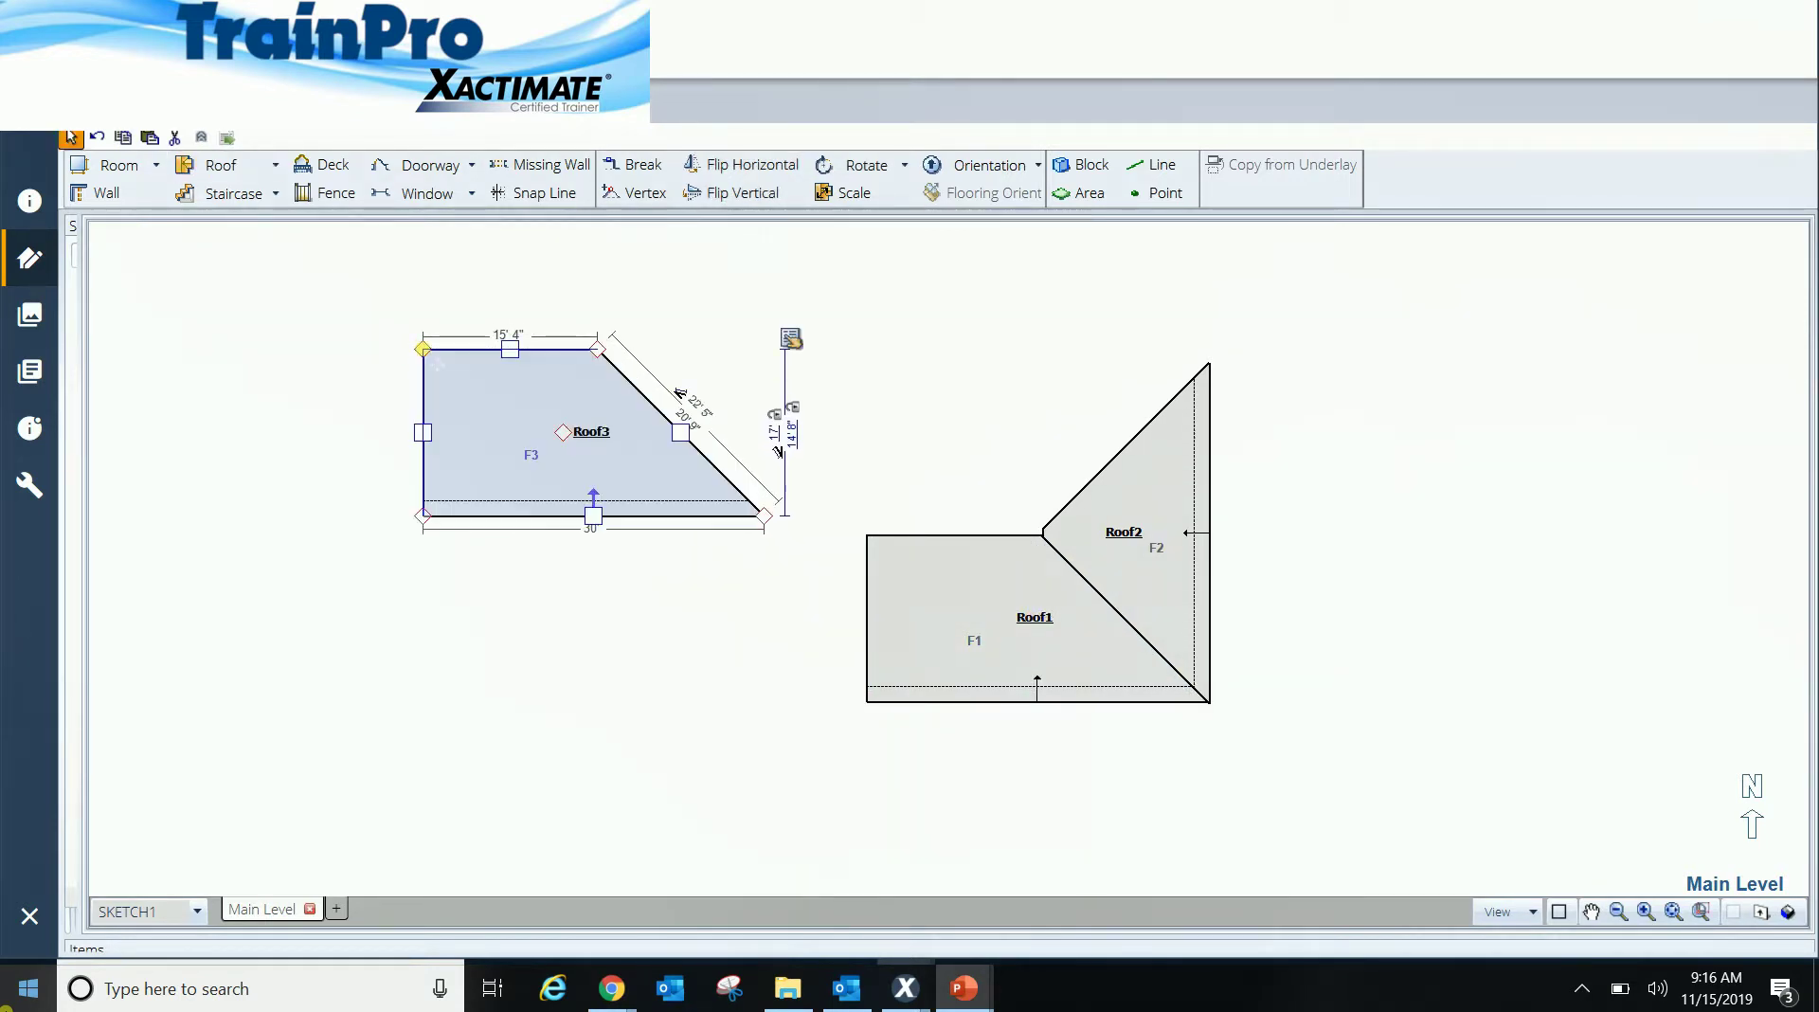
click(788, 195)
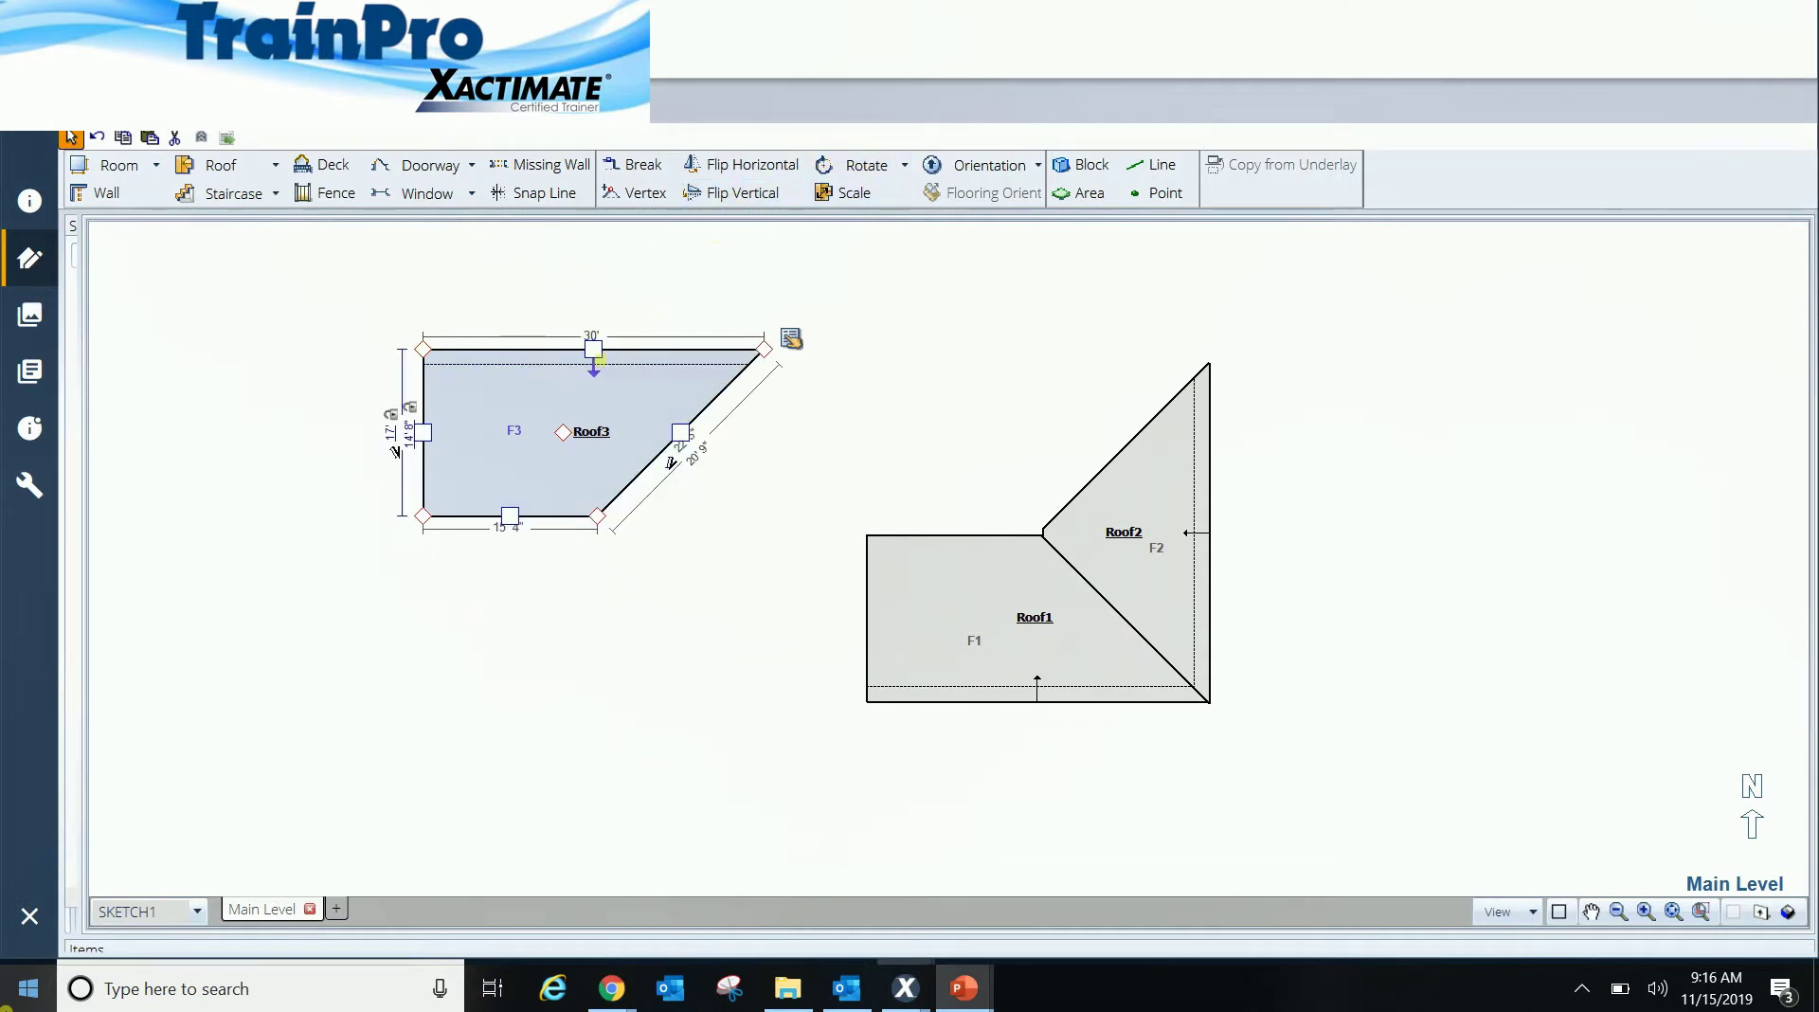
drag(564, 432, 1002, 441)
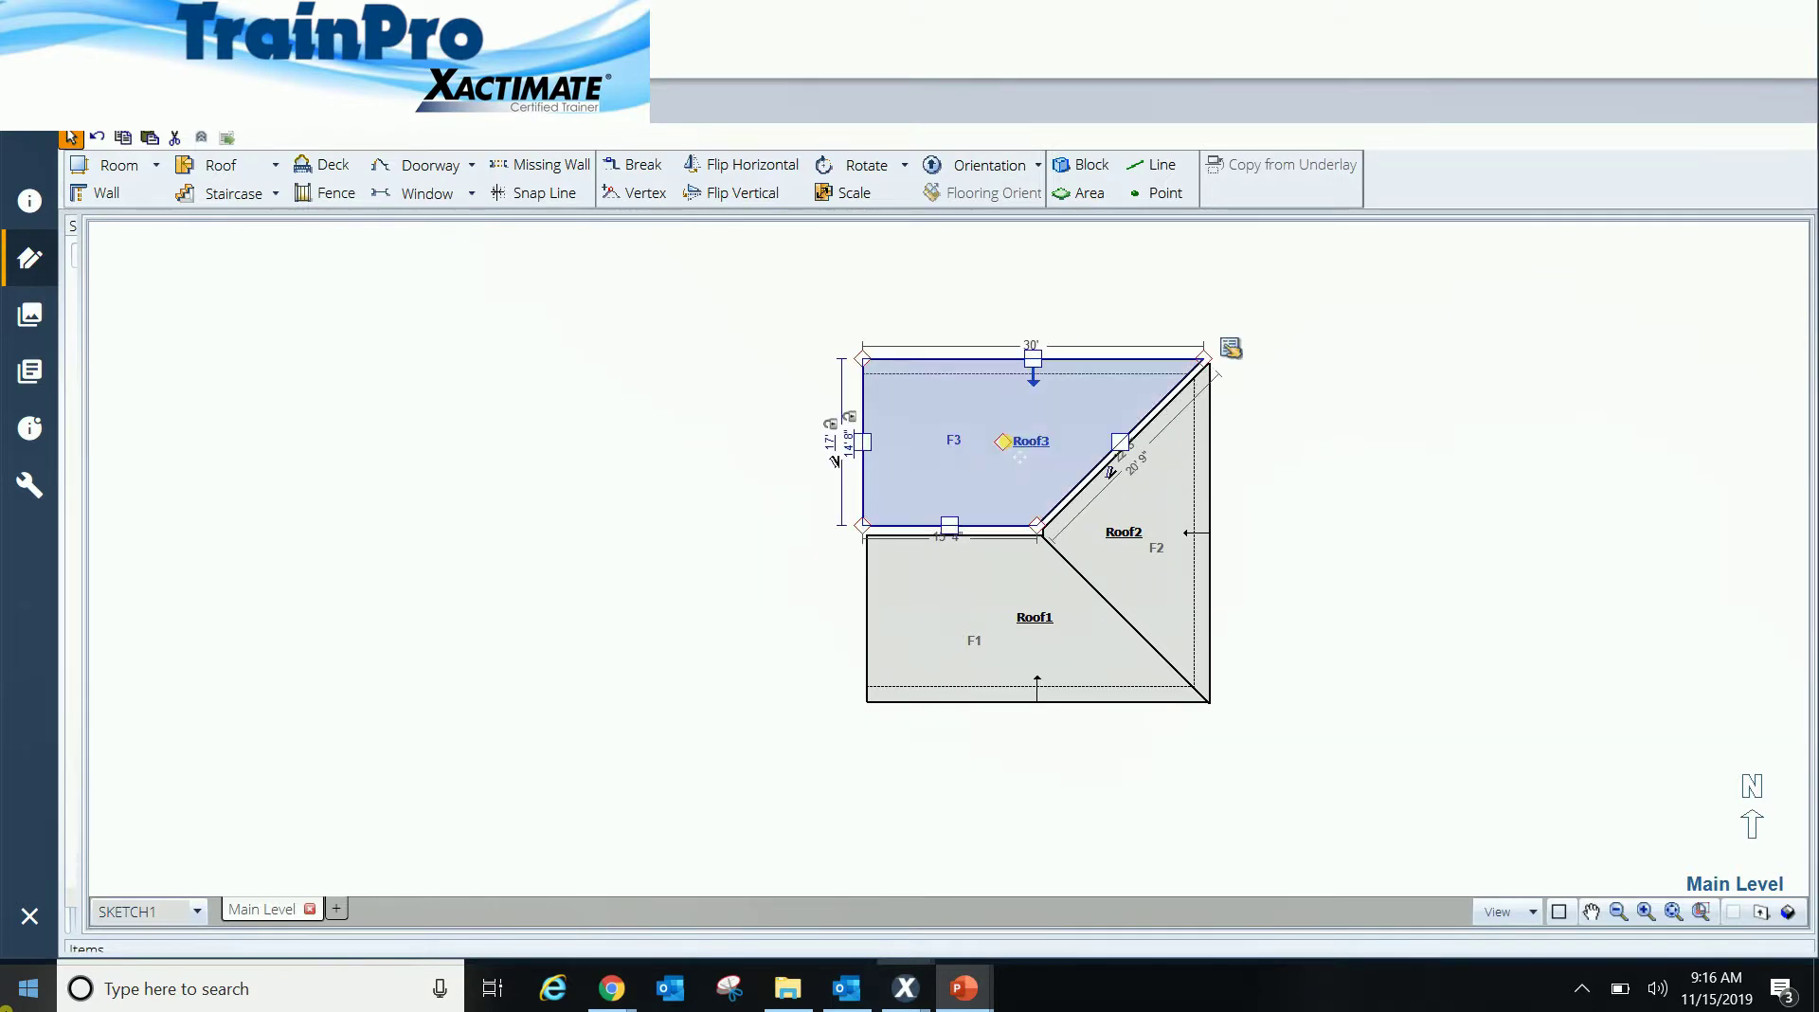
Step: Align Roof3's bottom edge with Roof1's top edge against Roof2's slope to form a square plan
scroll(950, 461, up, 3)
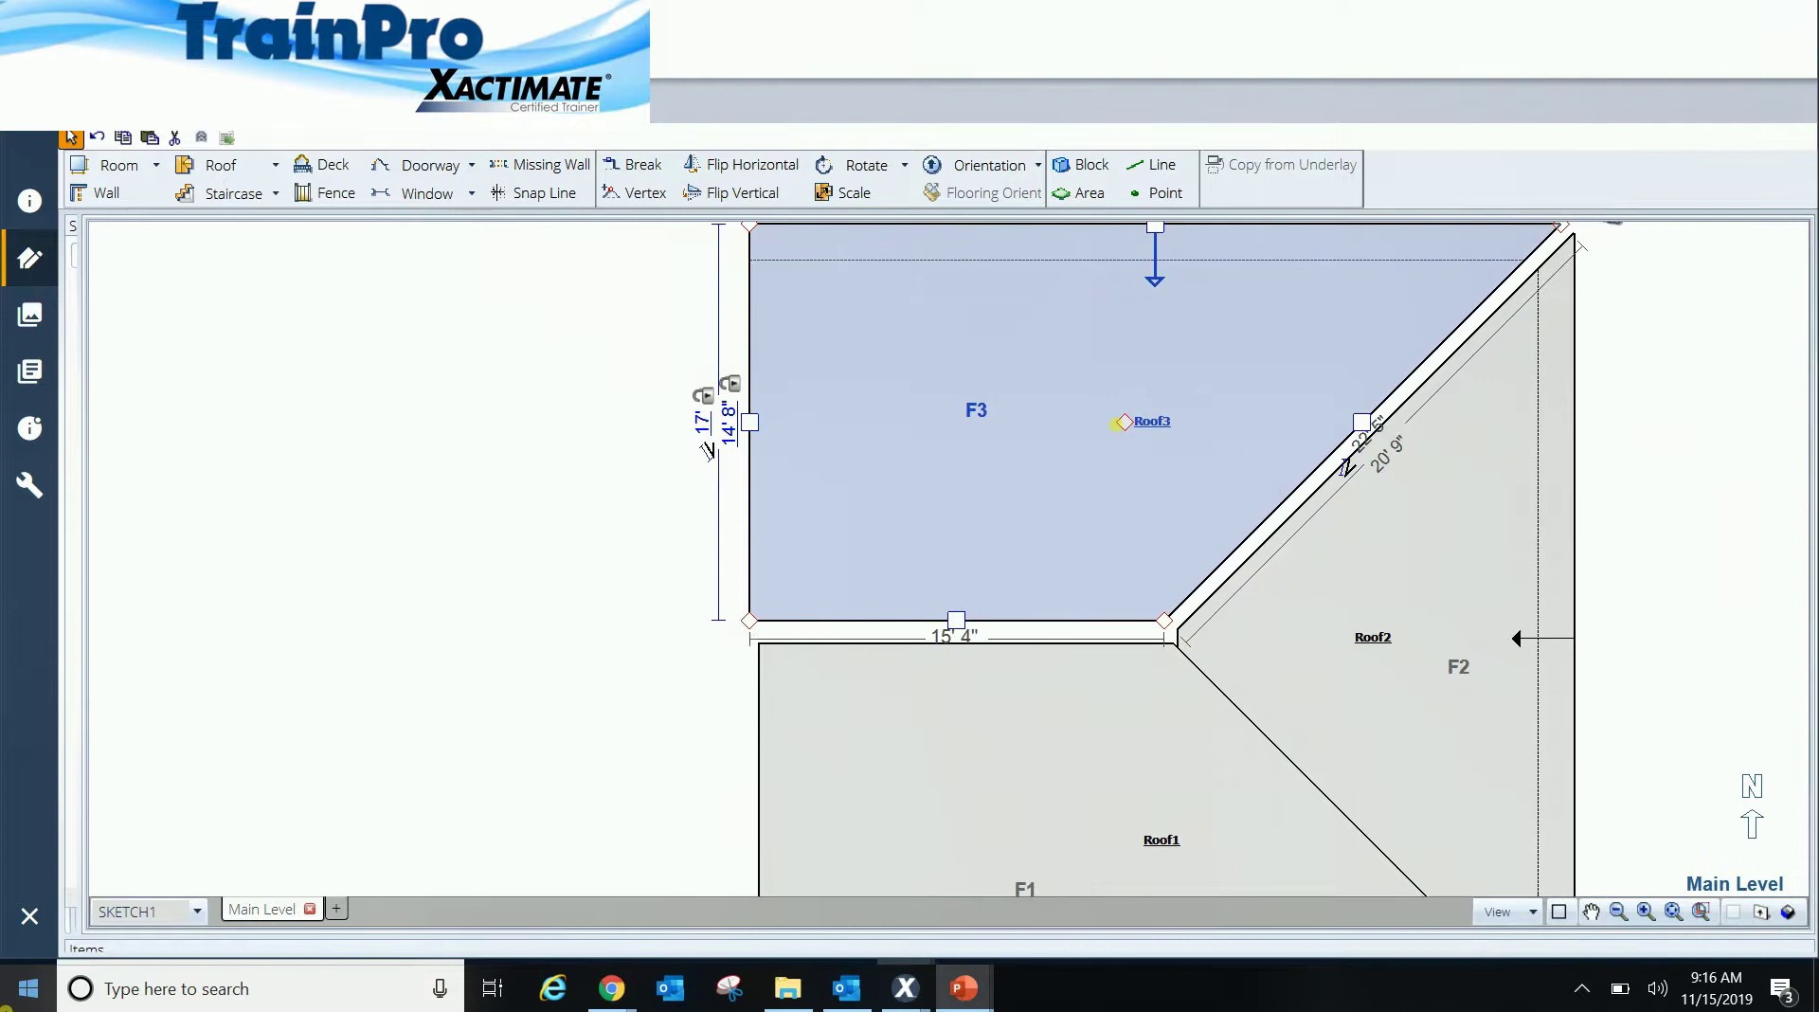
click(1133, 430)
mouse_move(1133, 430)
mouse_down()
mouse_move(1161, 427)
mouse_move(1137, 434)
mouse_up()
drag(979, 625, 979, 630)
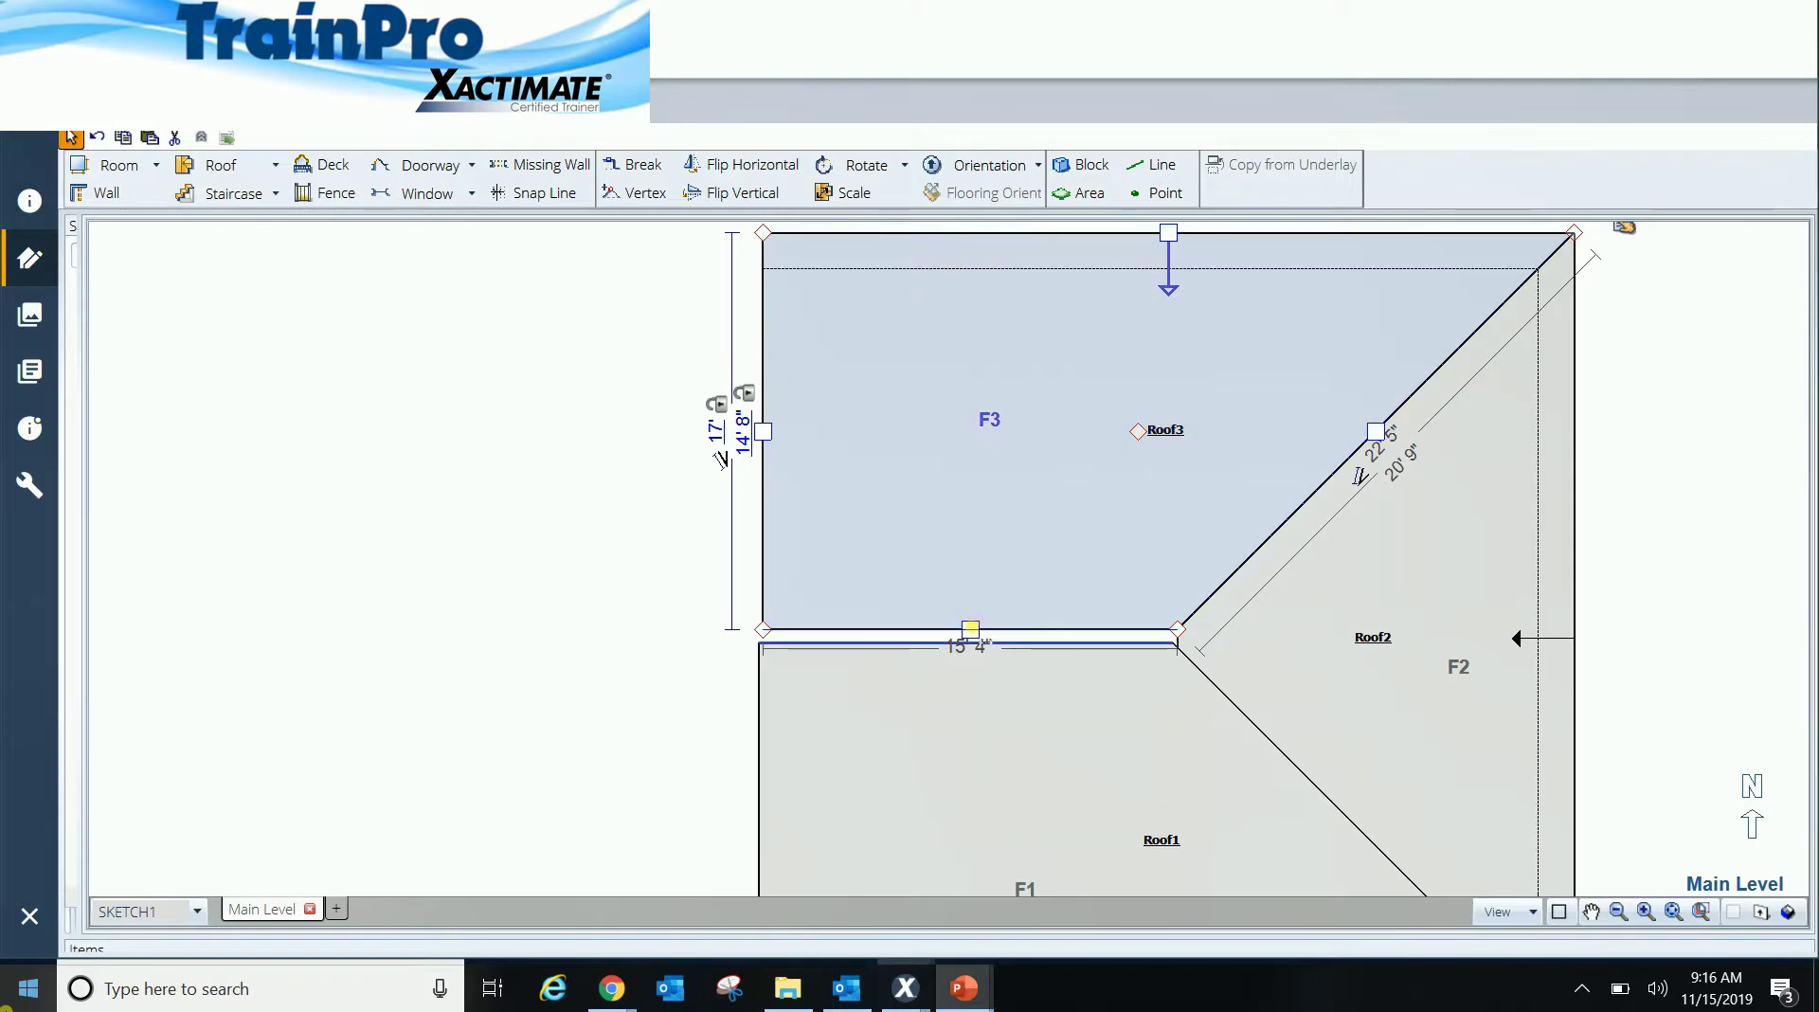
click(1011, 705)
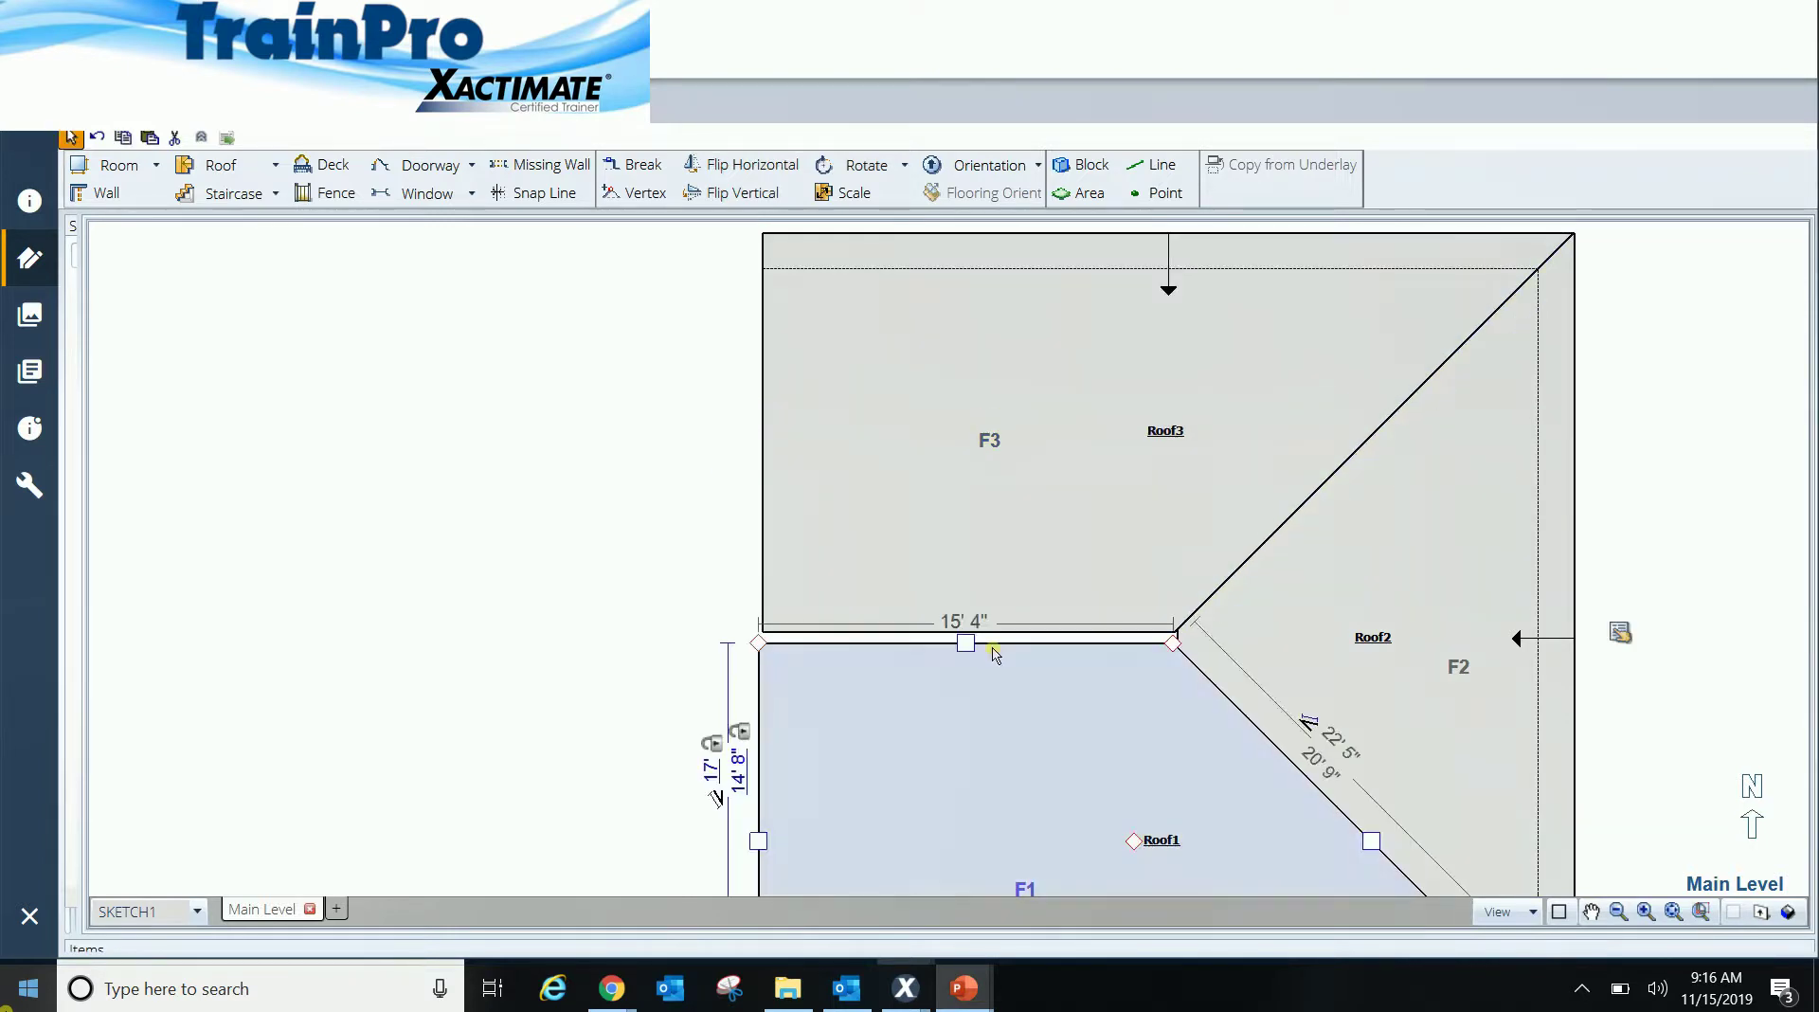
drag(966, 644, 970, 645)
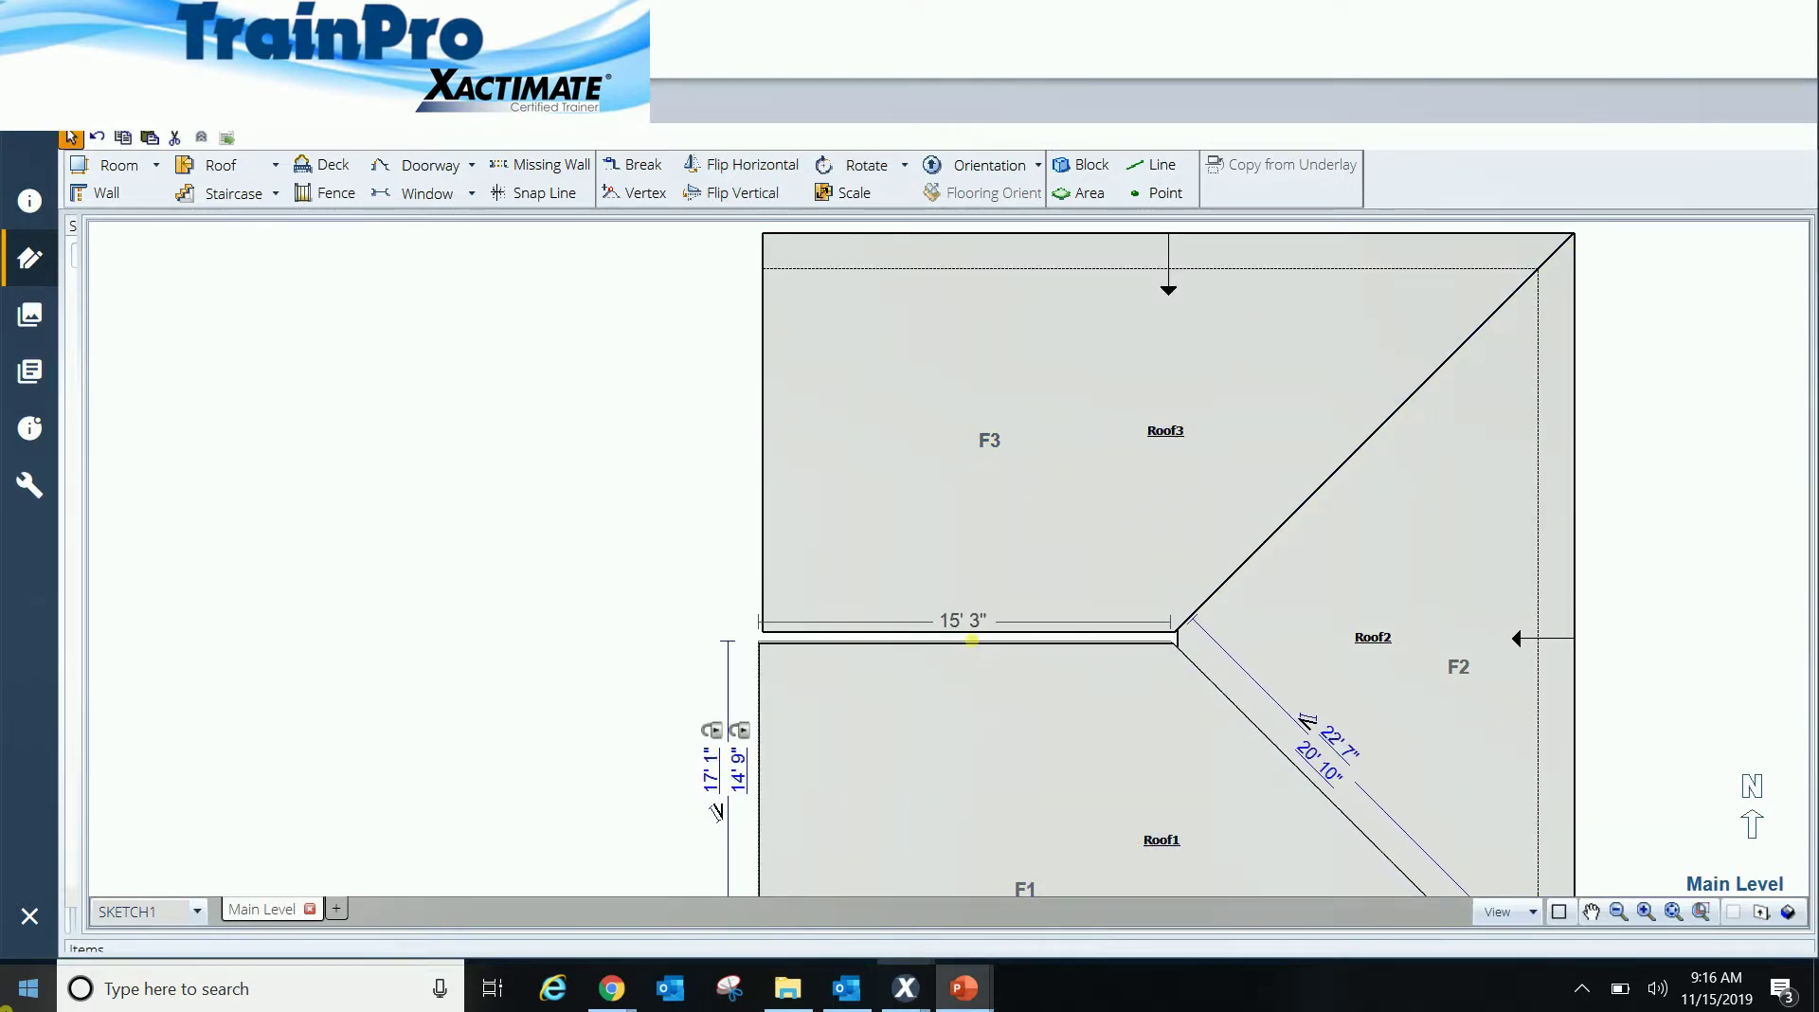
click(986, 592)
click(968, 628)
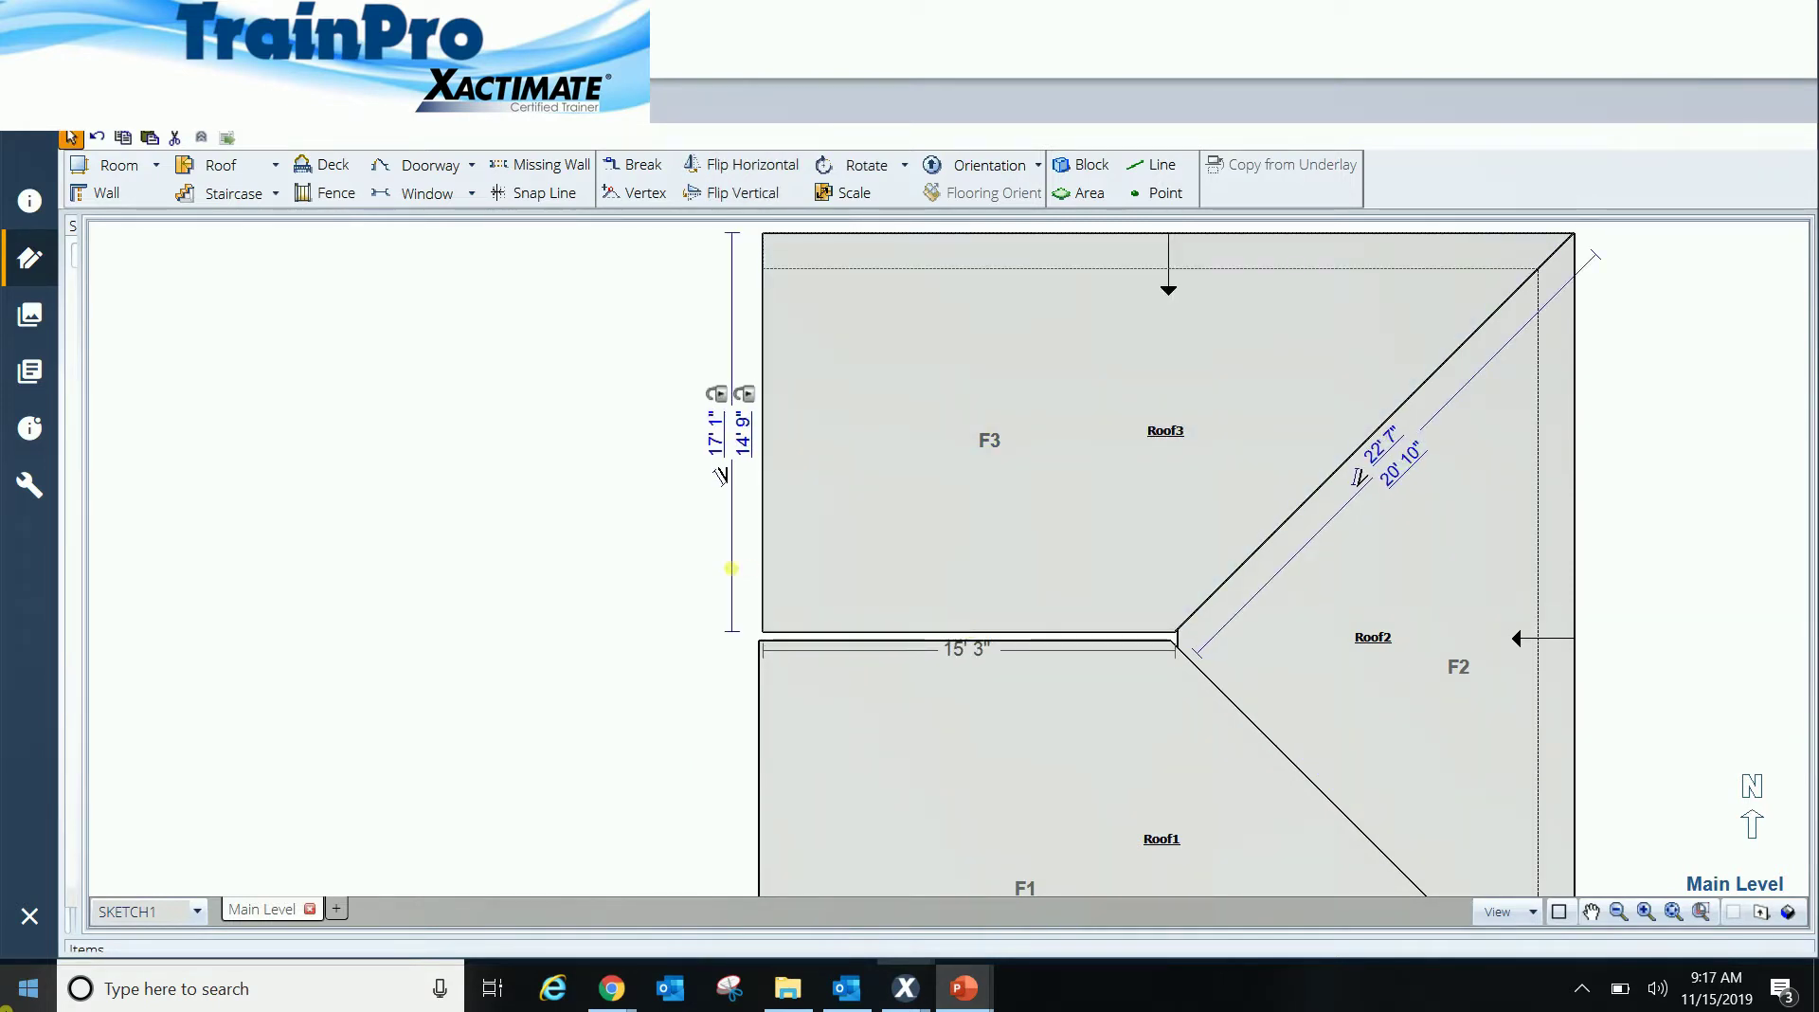
drag(970, 631, 971, 637)
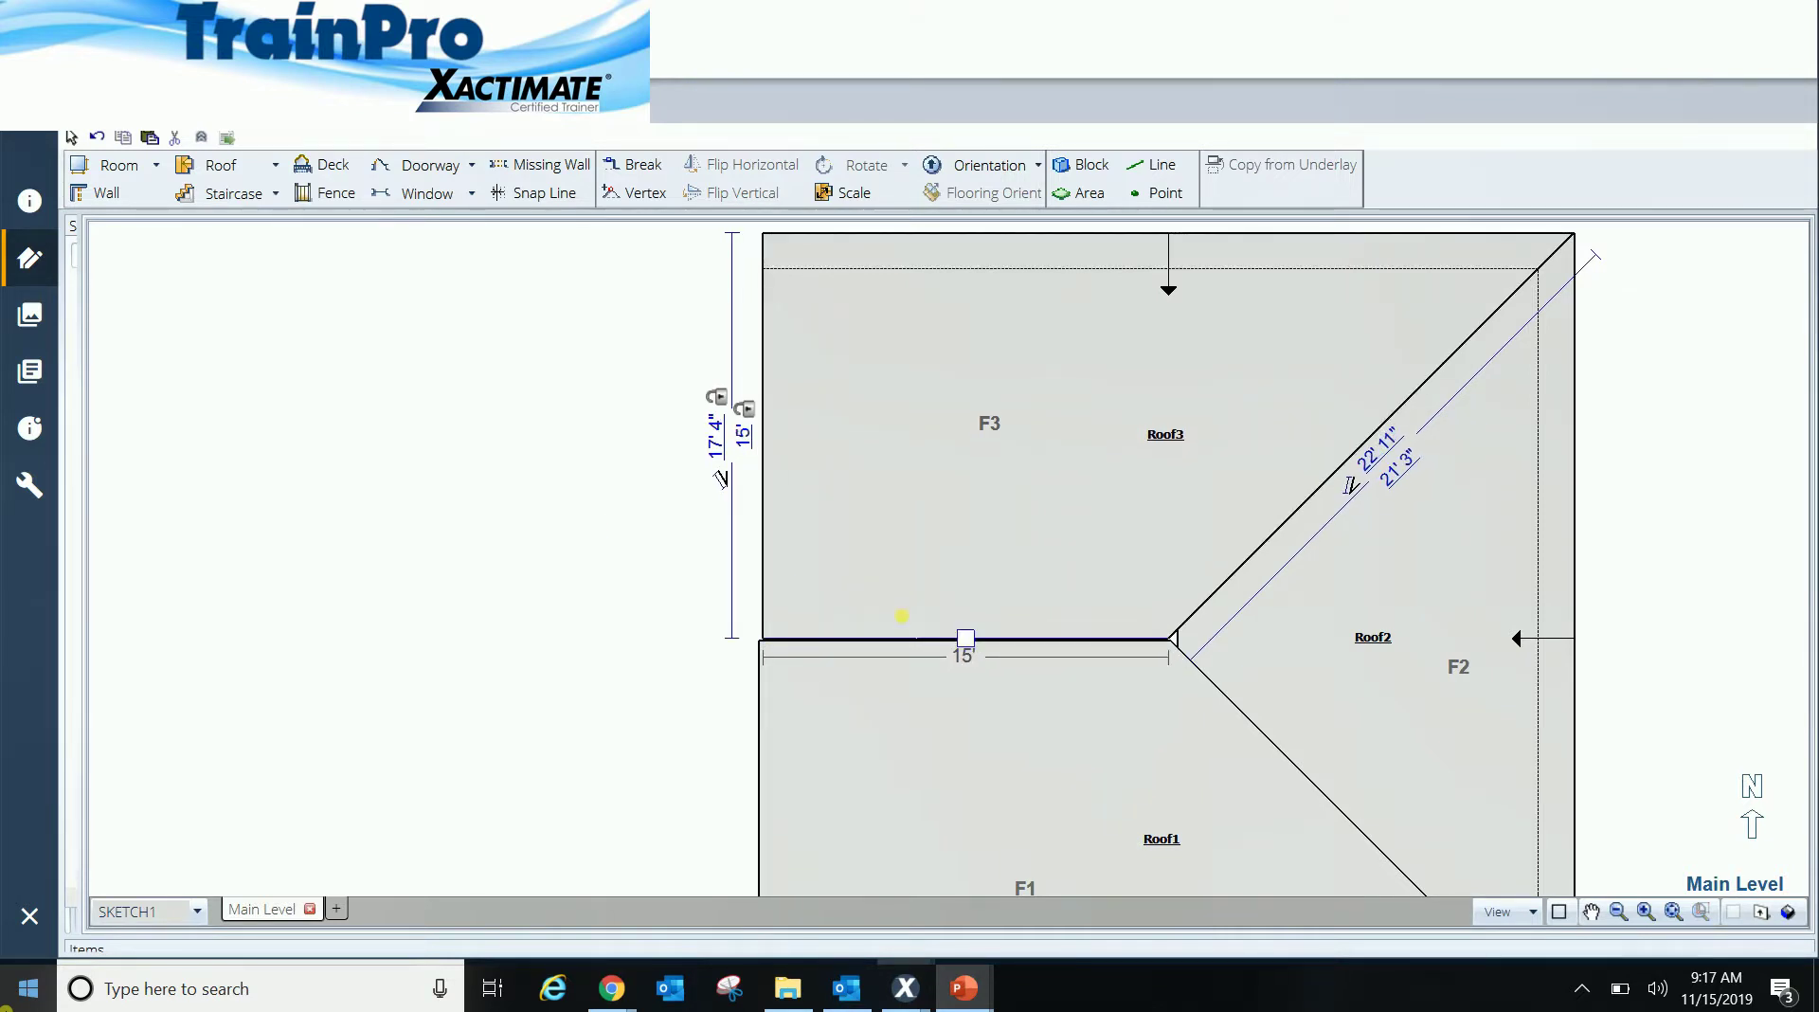
click(644, 521)
scroll(659, 507, down, 3)
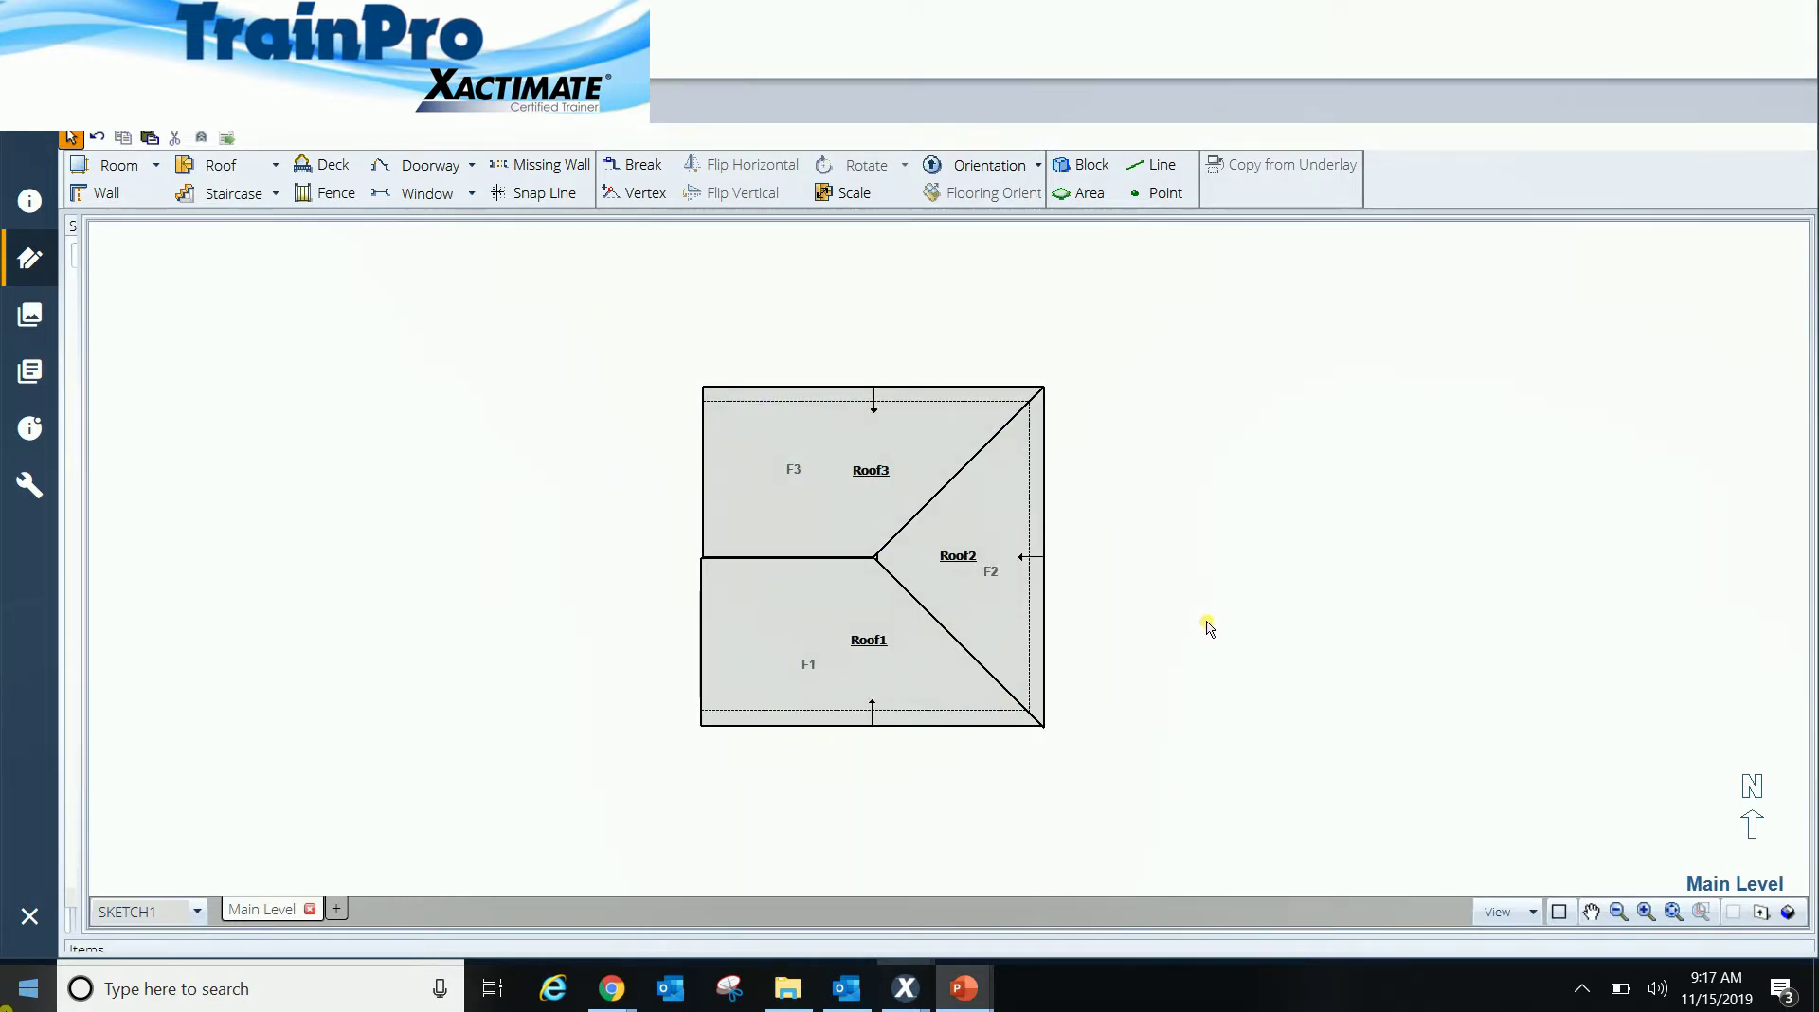
Step: Shift the left walls of Roof3 and Roof1 inward so the plan is about 20' 7" wide
click(808, 473)
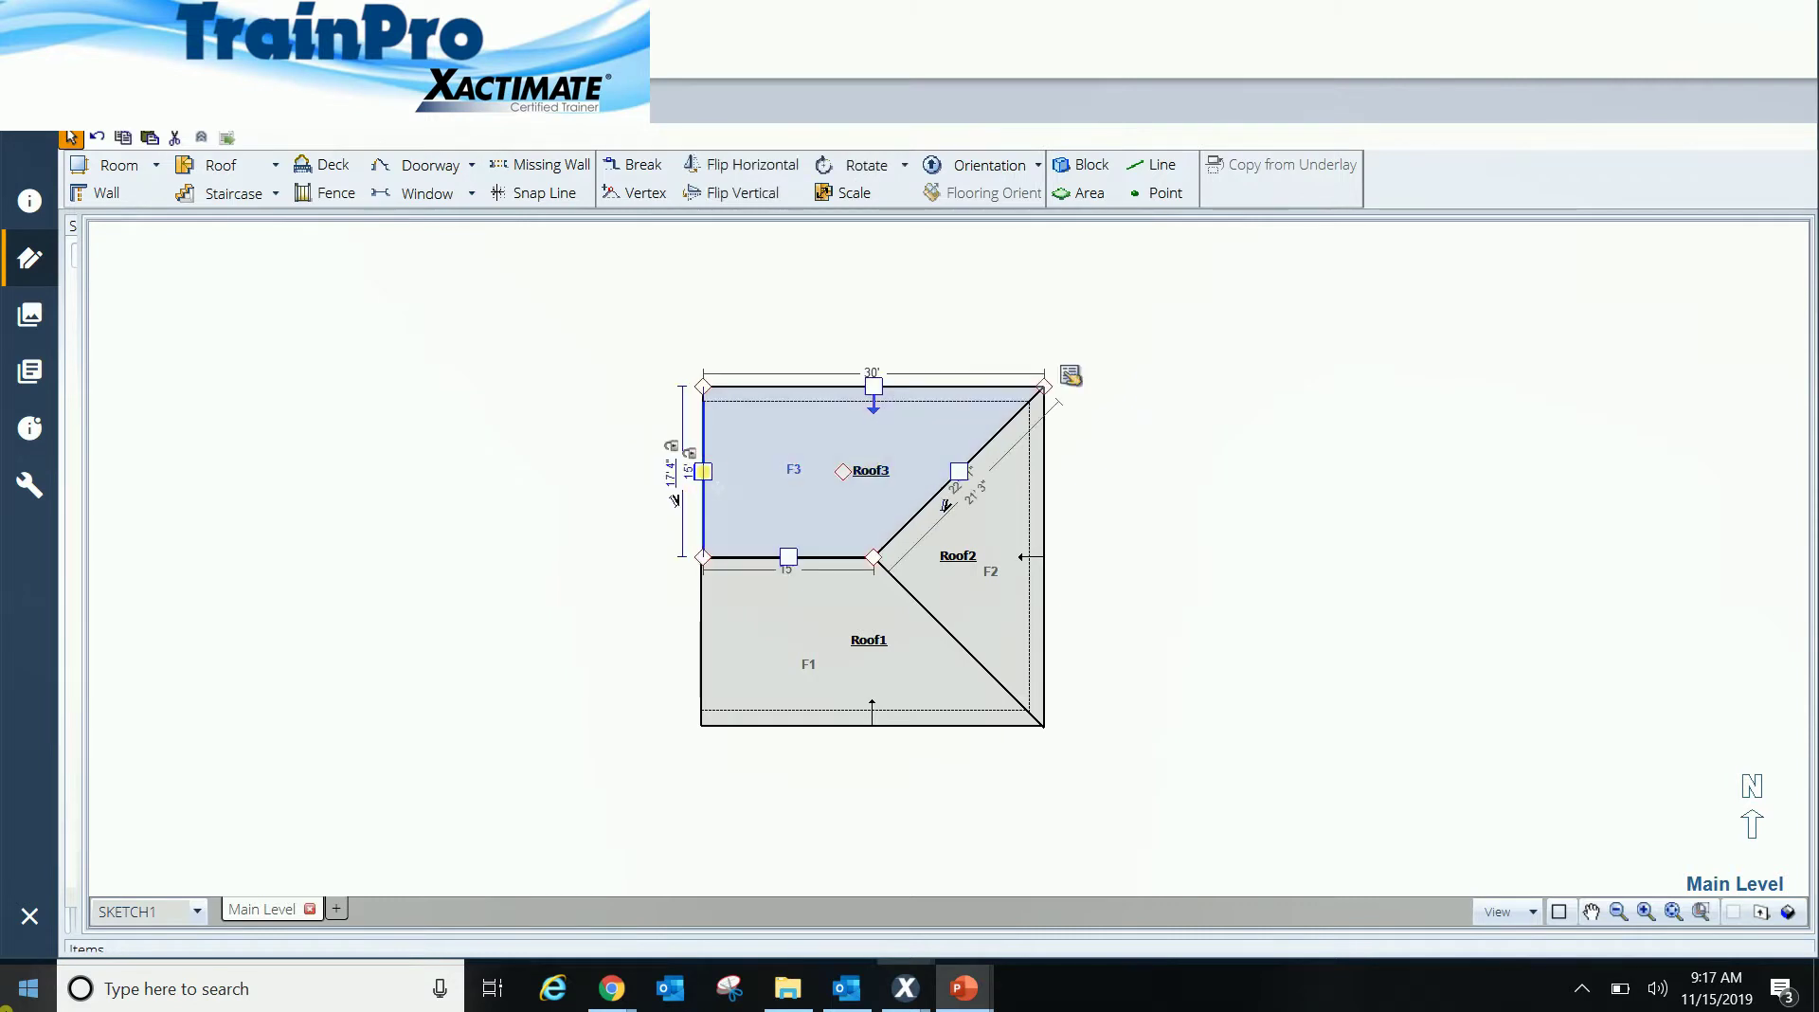
drag(703, 470, 807, 486)
click(812, 650)
drag(711, 641, 809, 642)
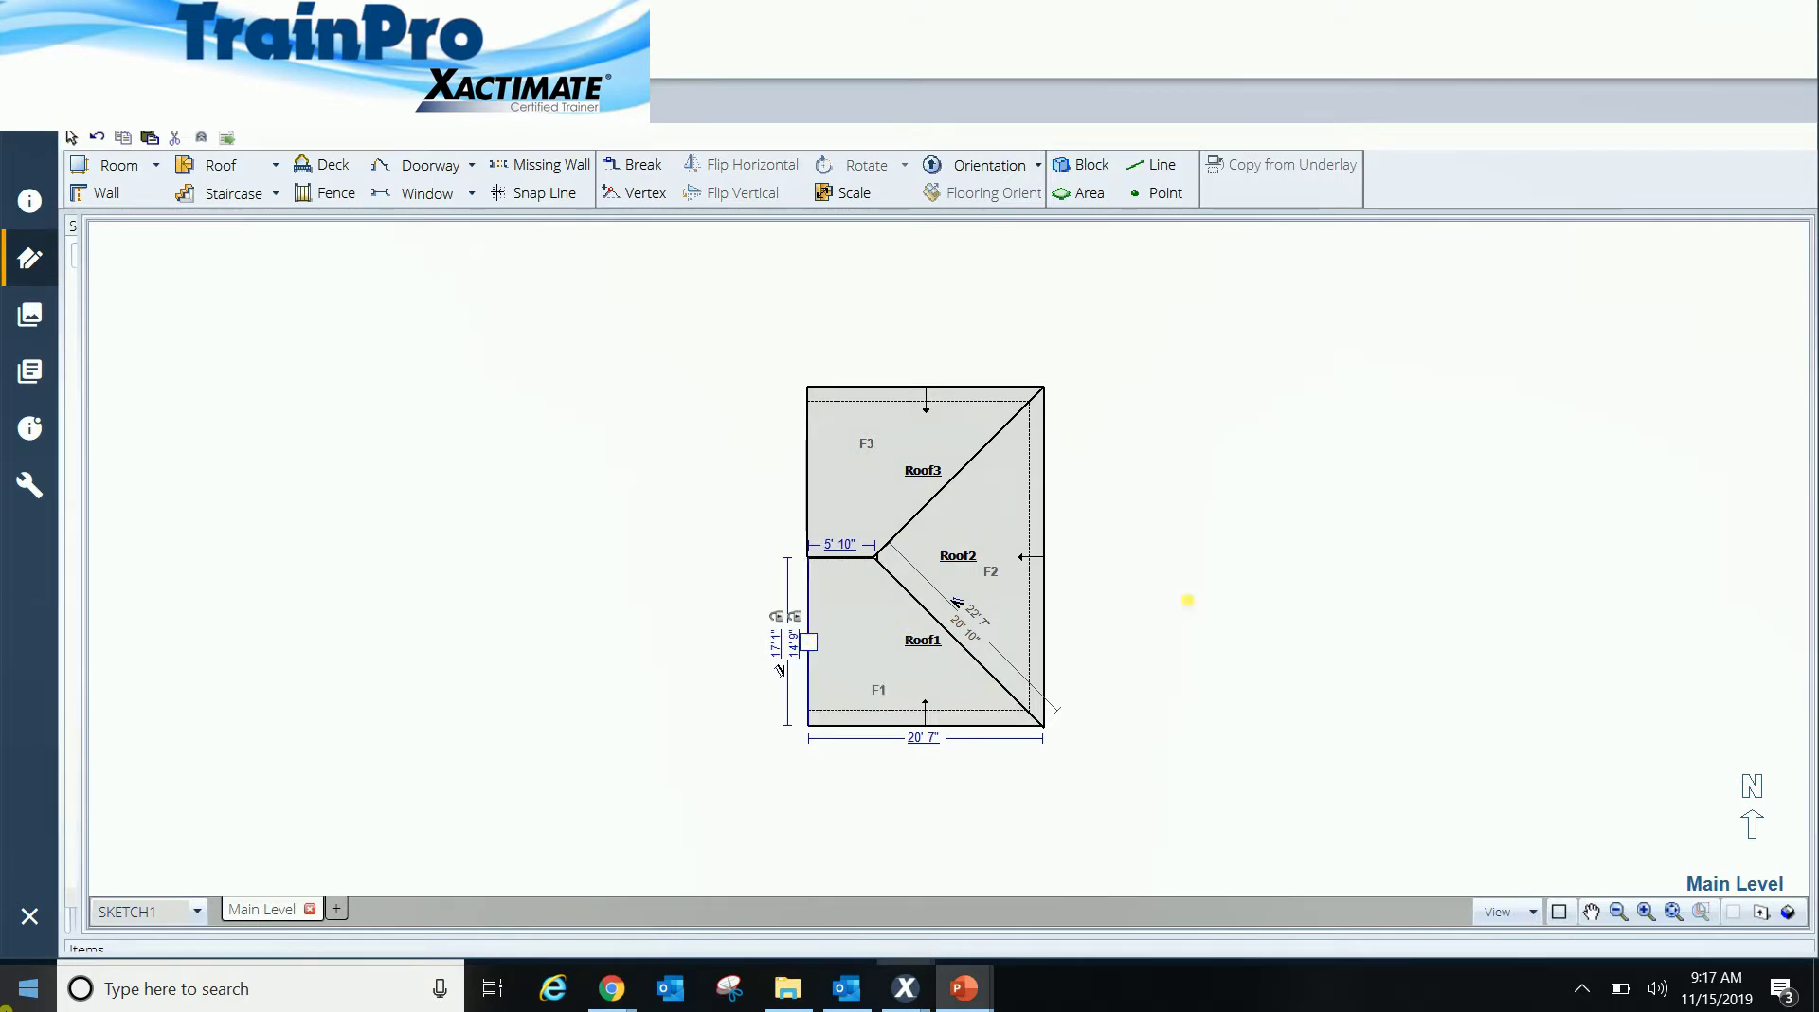
click(1187, 600)
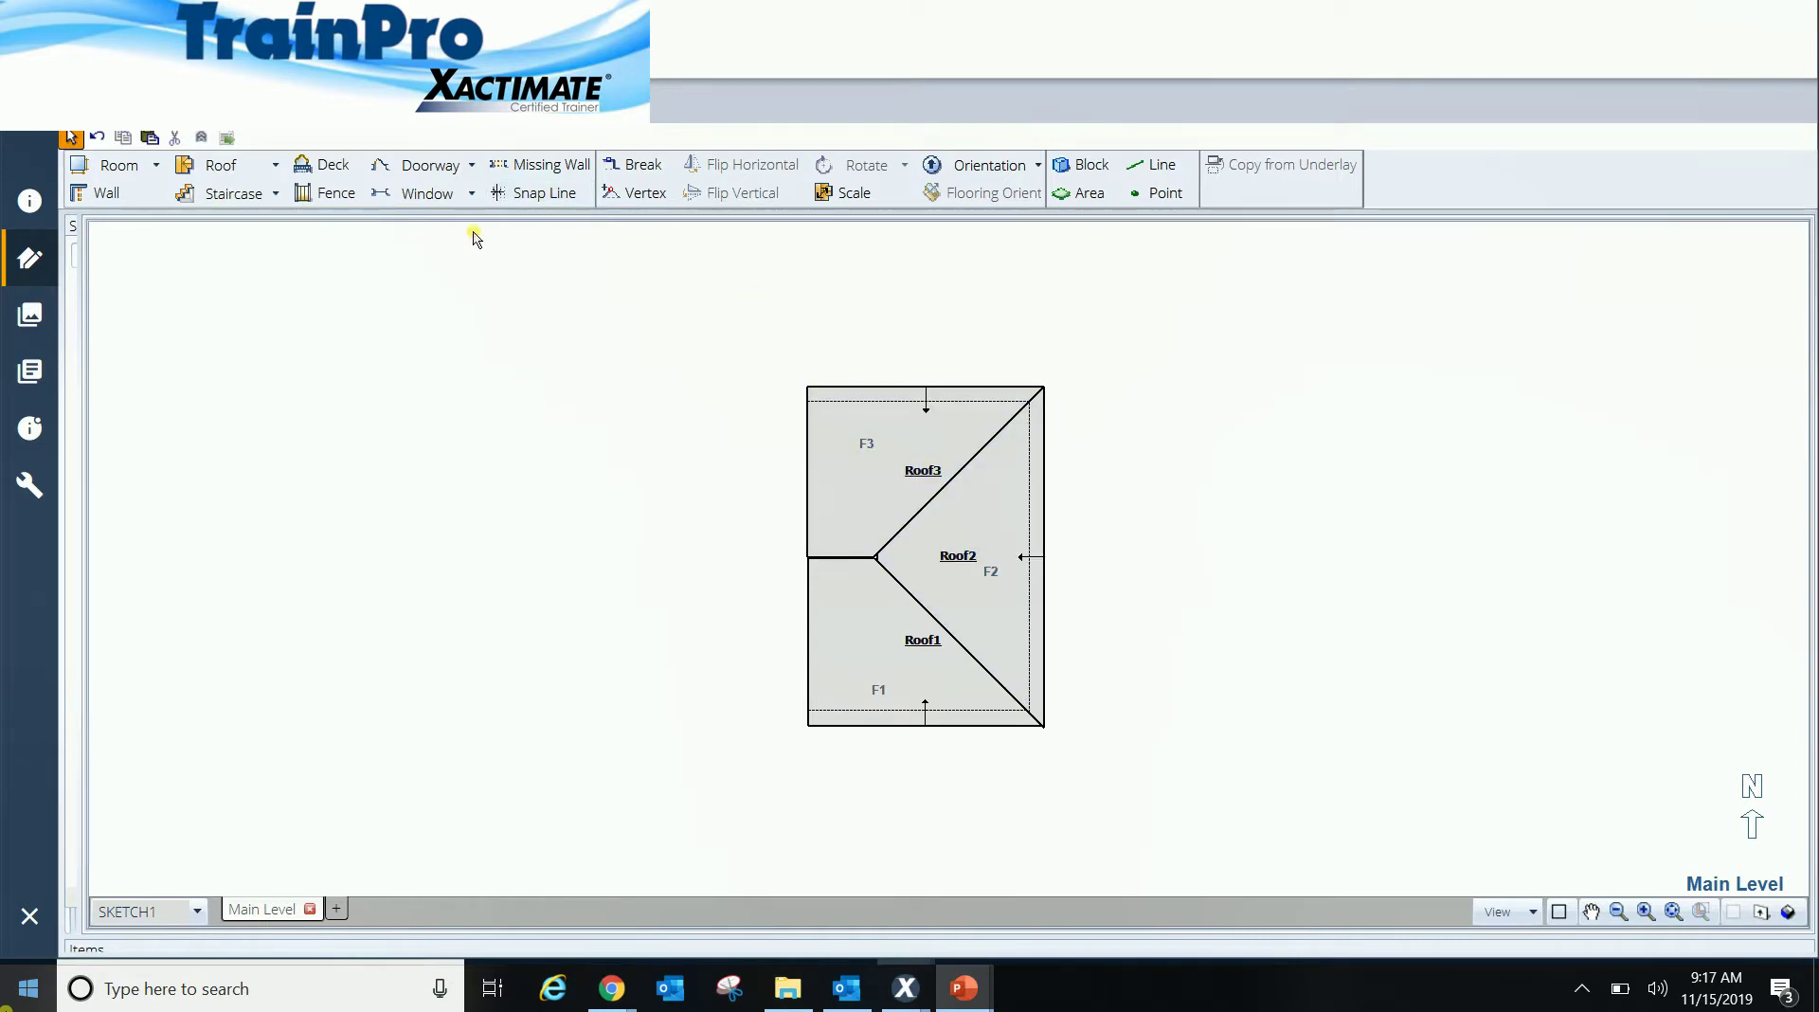
Step: Place a 12' square Roof4 against Roof1's left side and set its slope to 7/12
key(ctrl+v)
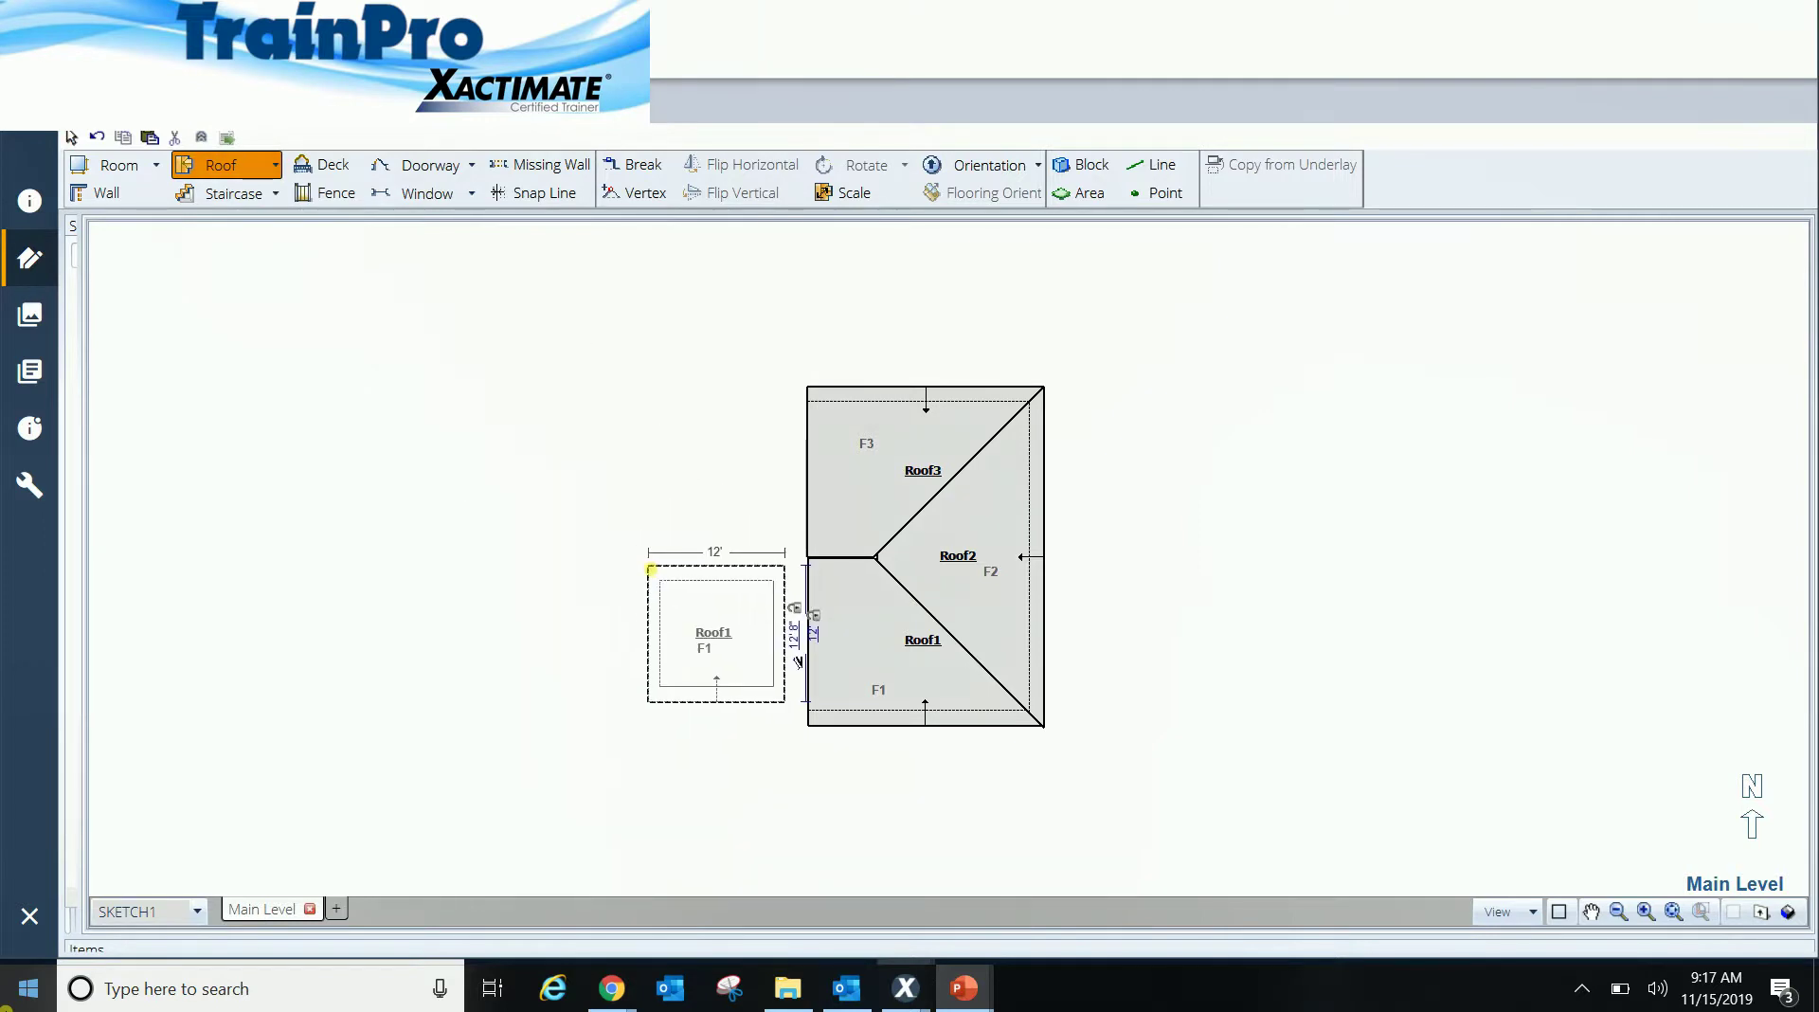
click(671, 591)
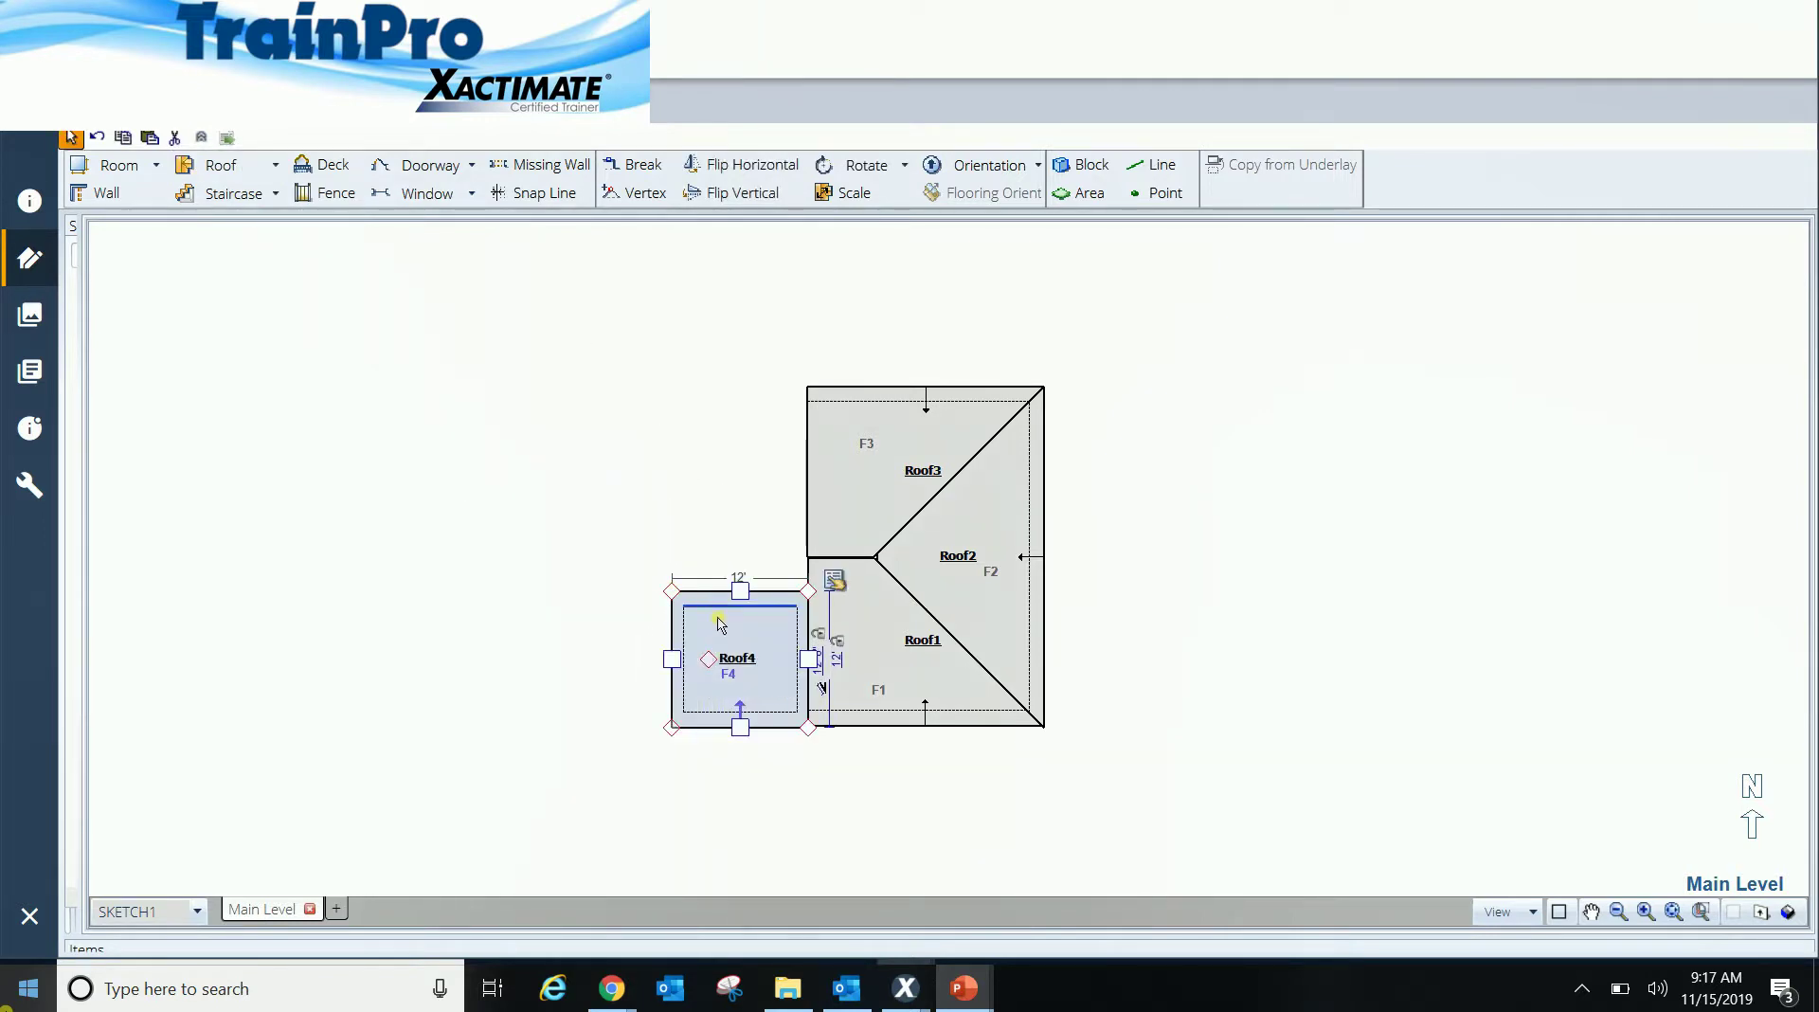
right_click(791, 617)
click(754, 618)
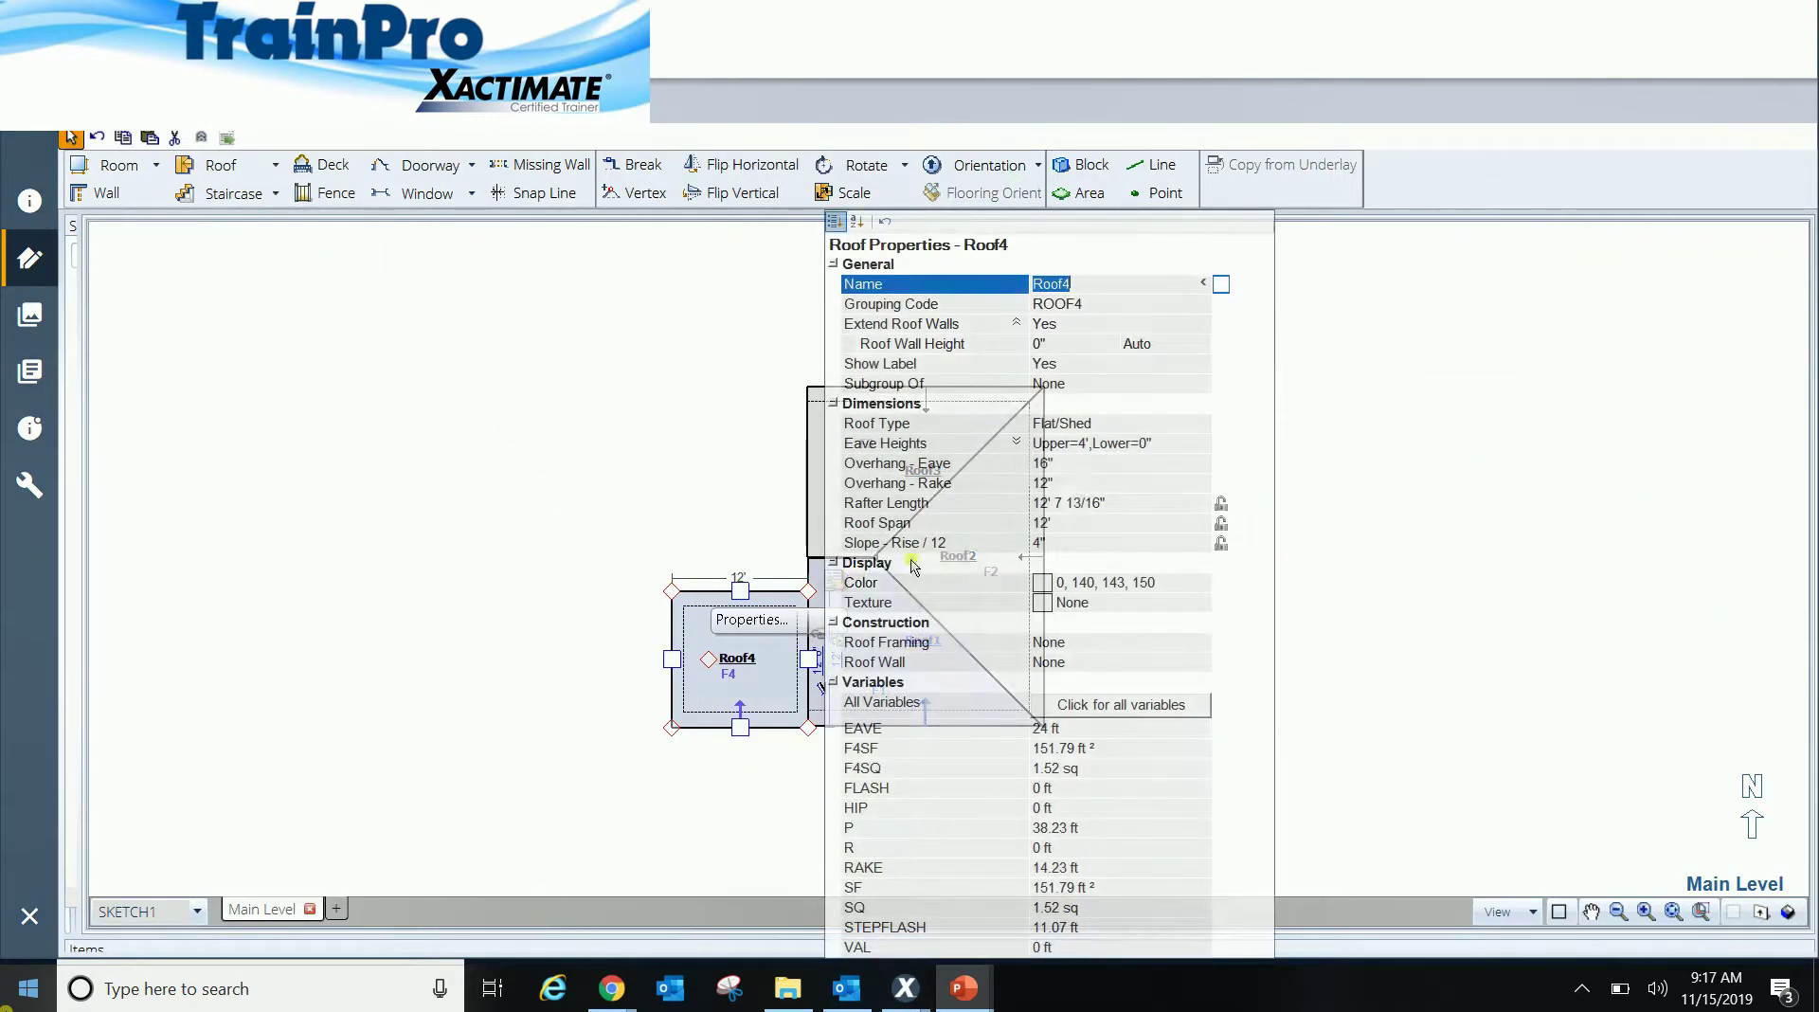
click(1066, 545)
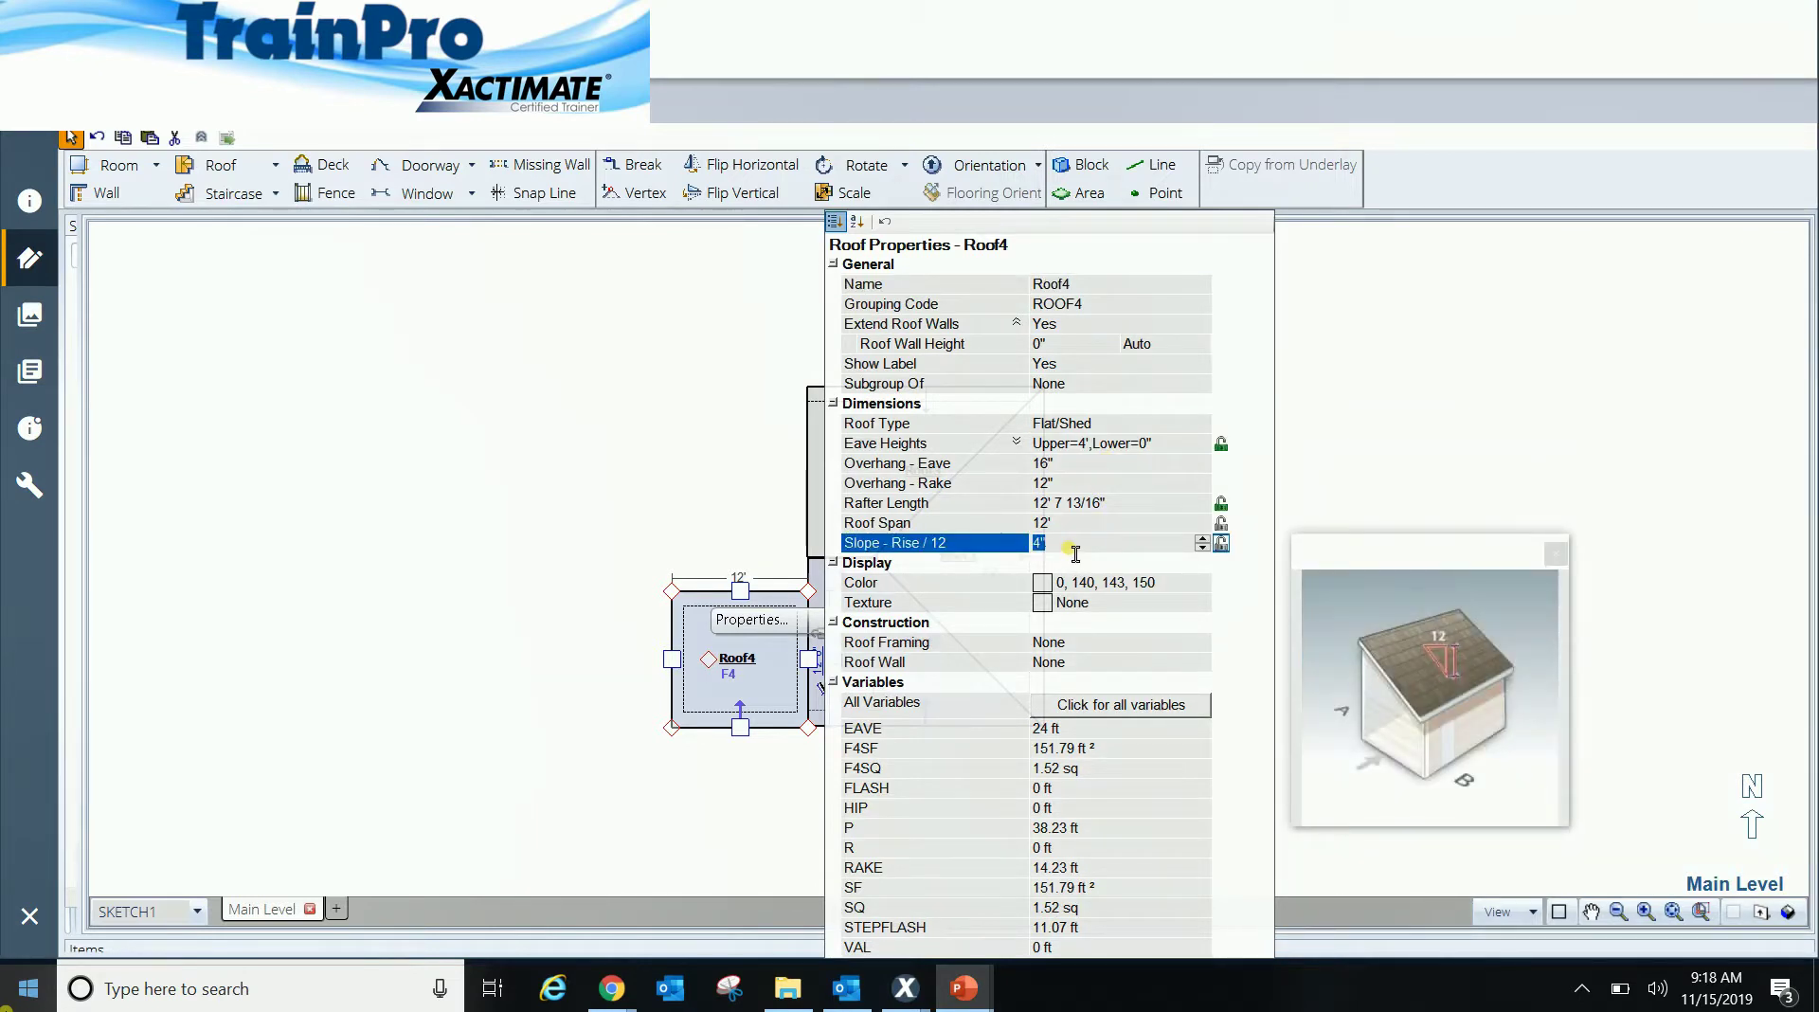
key(Return)
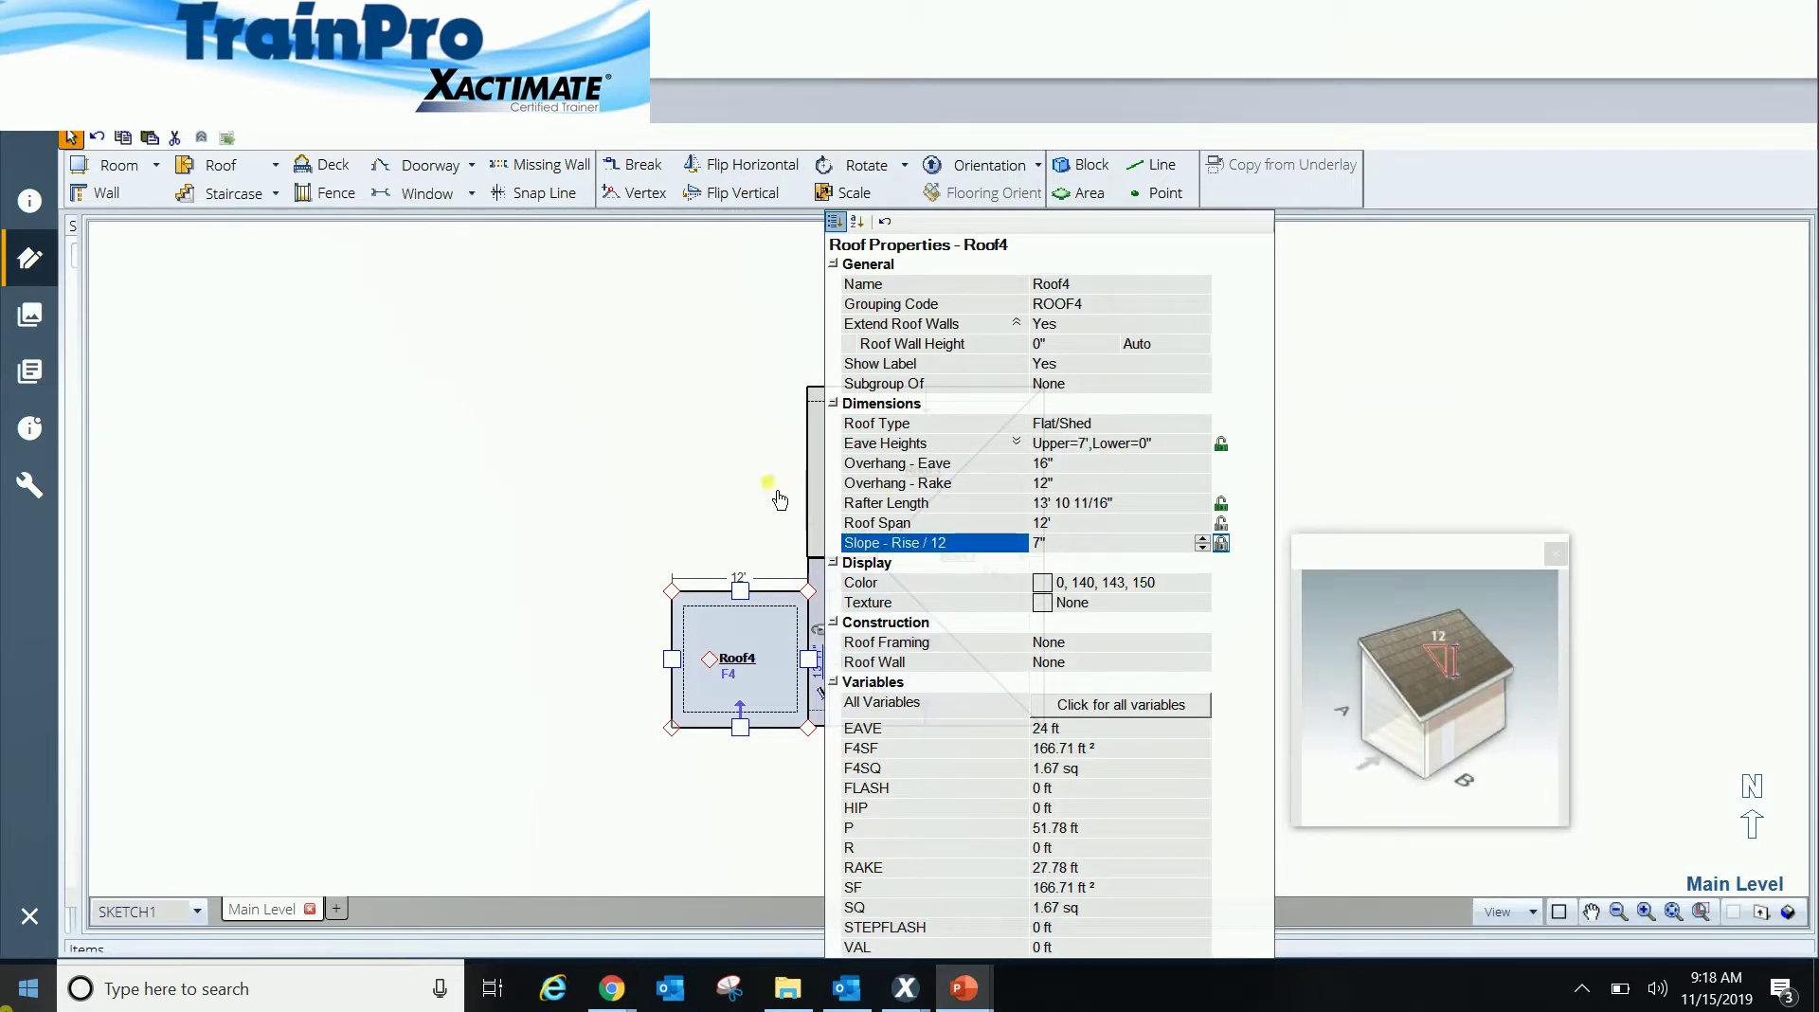
click(606, 478)
Step: Align Roof4's top and right overhang edges with the wall line
scroll(598, 481, up, 2)
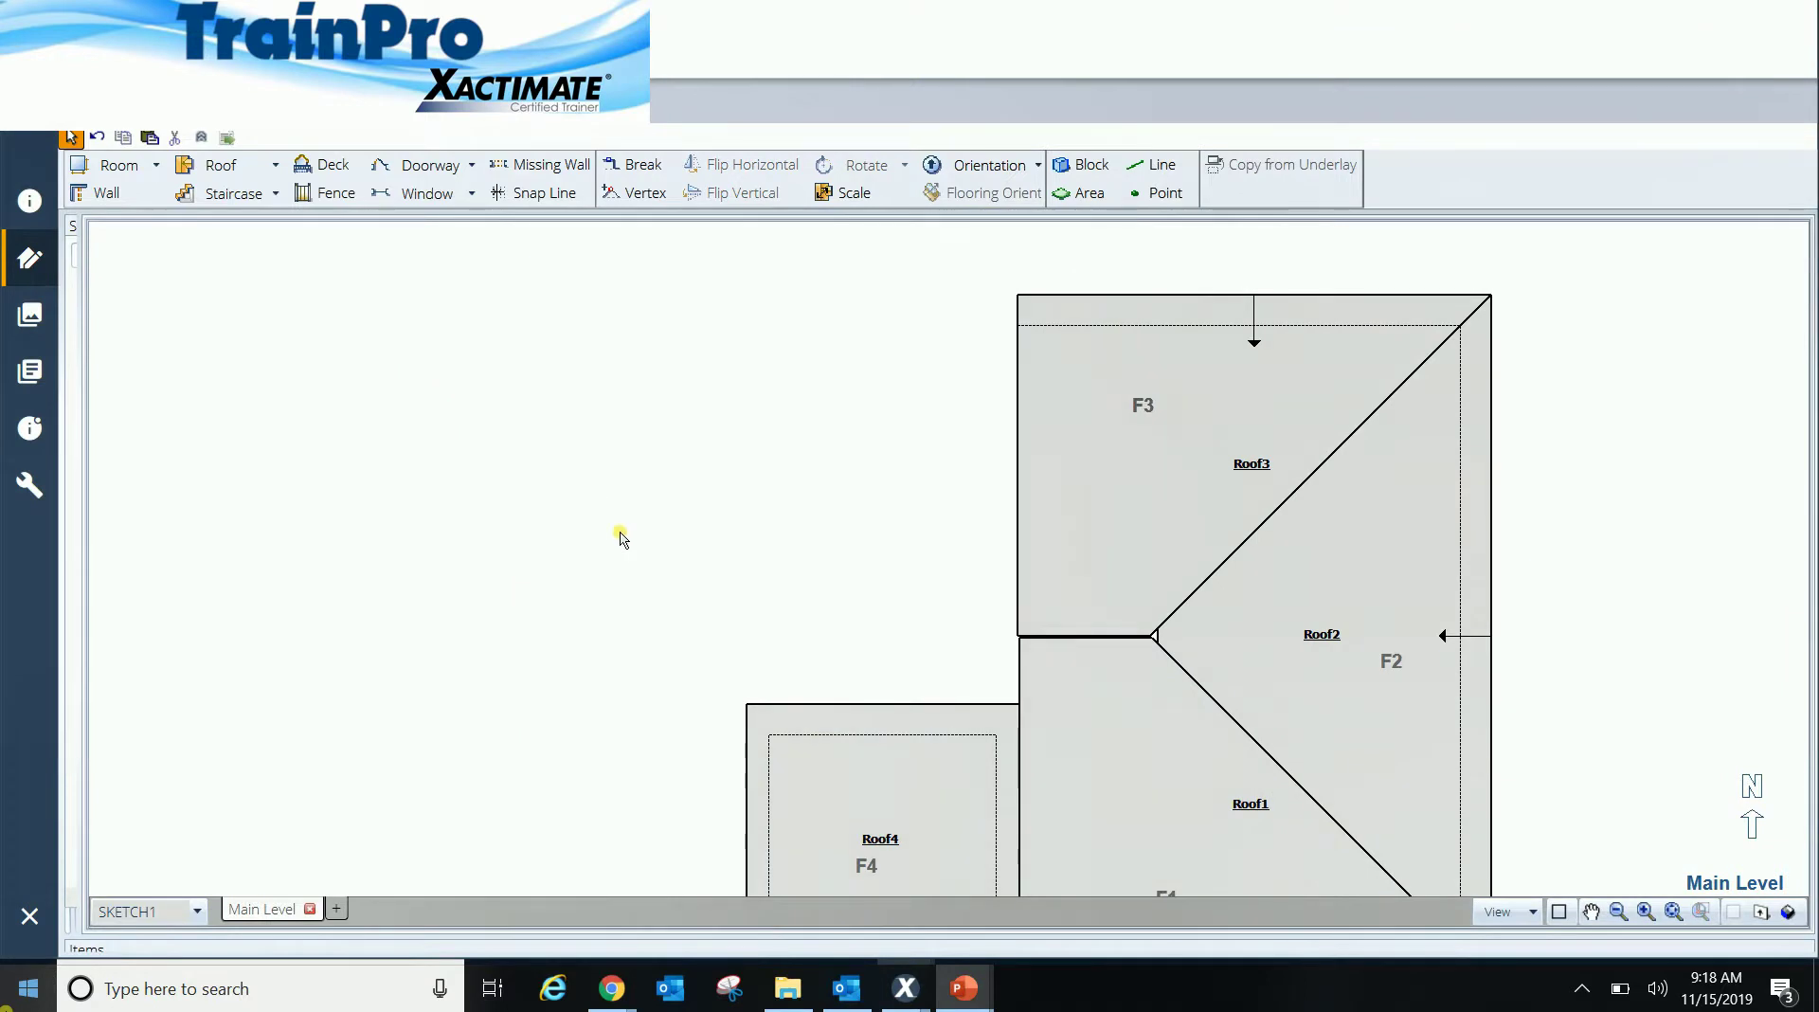
scroll(772, 701, up, 1)
drag(874, 739, 891, 703)
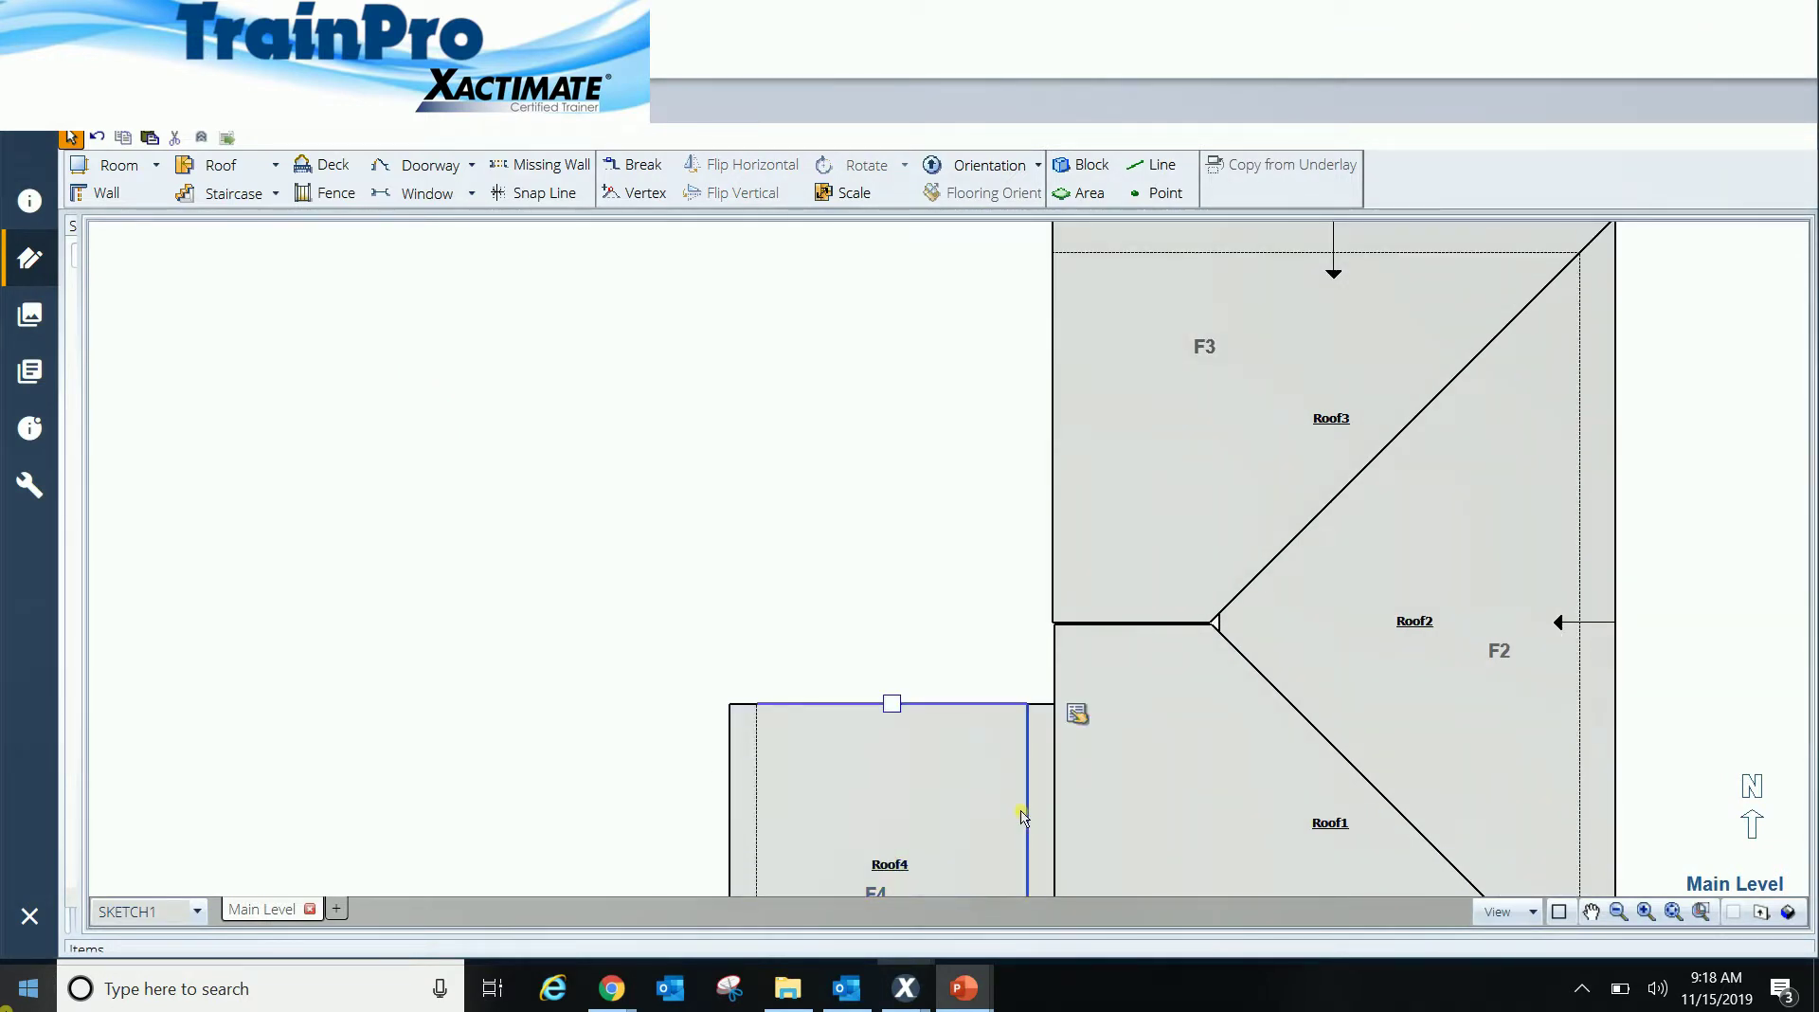
drag(1029, 846, 1053, 847)
Step: Stretch Roof4 leftward and slant its top-left corner inward into a trapezoid
scroll(849, 512, down, 2)
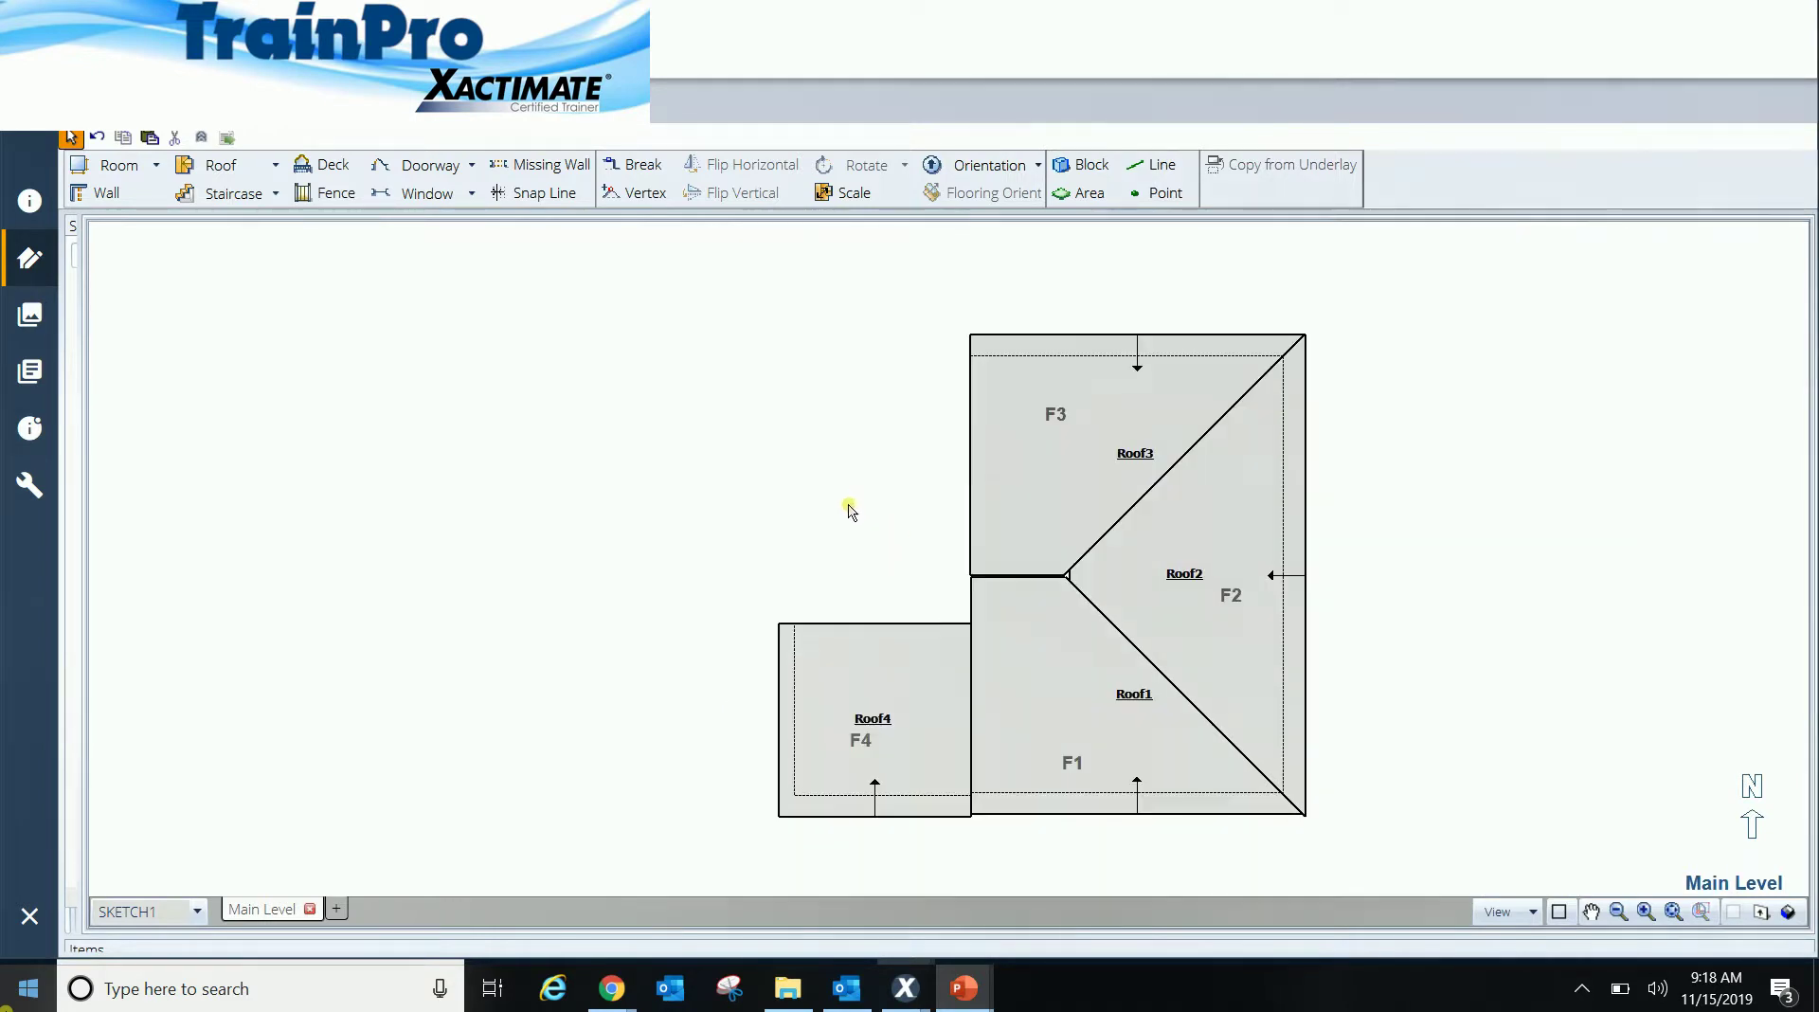
click(880, 726)
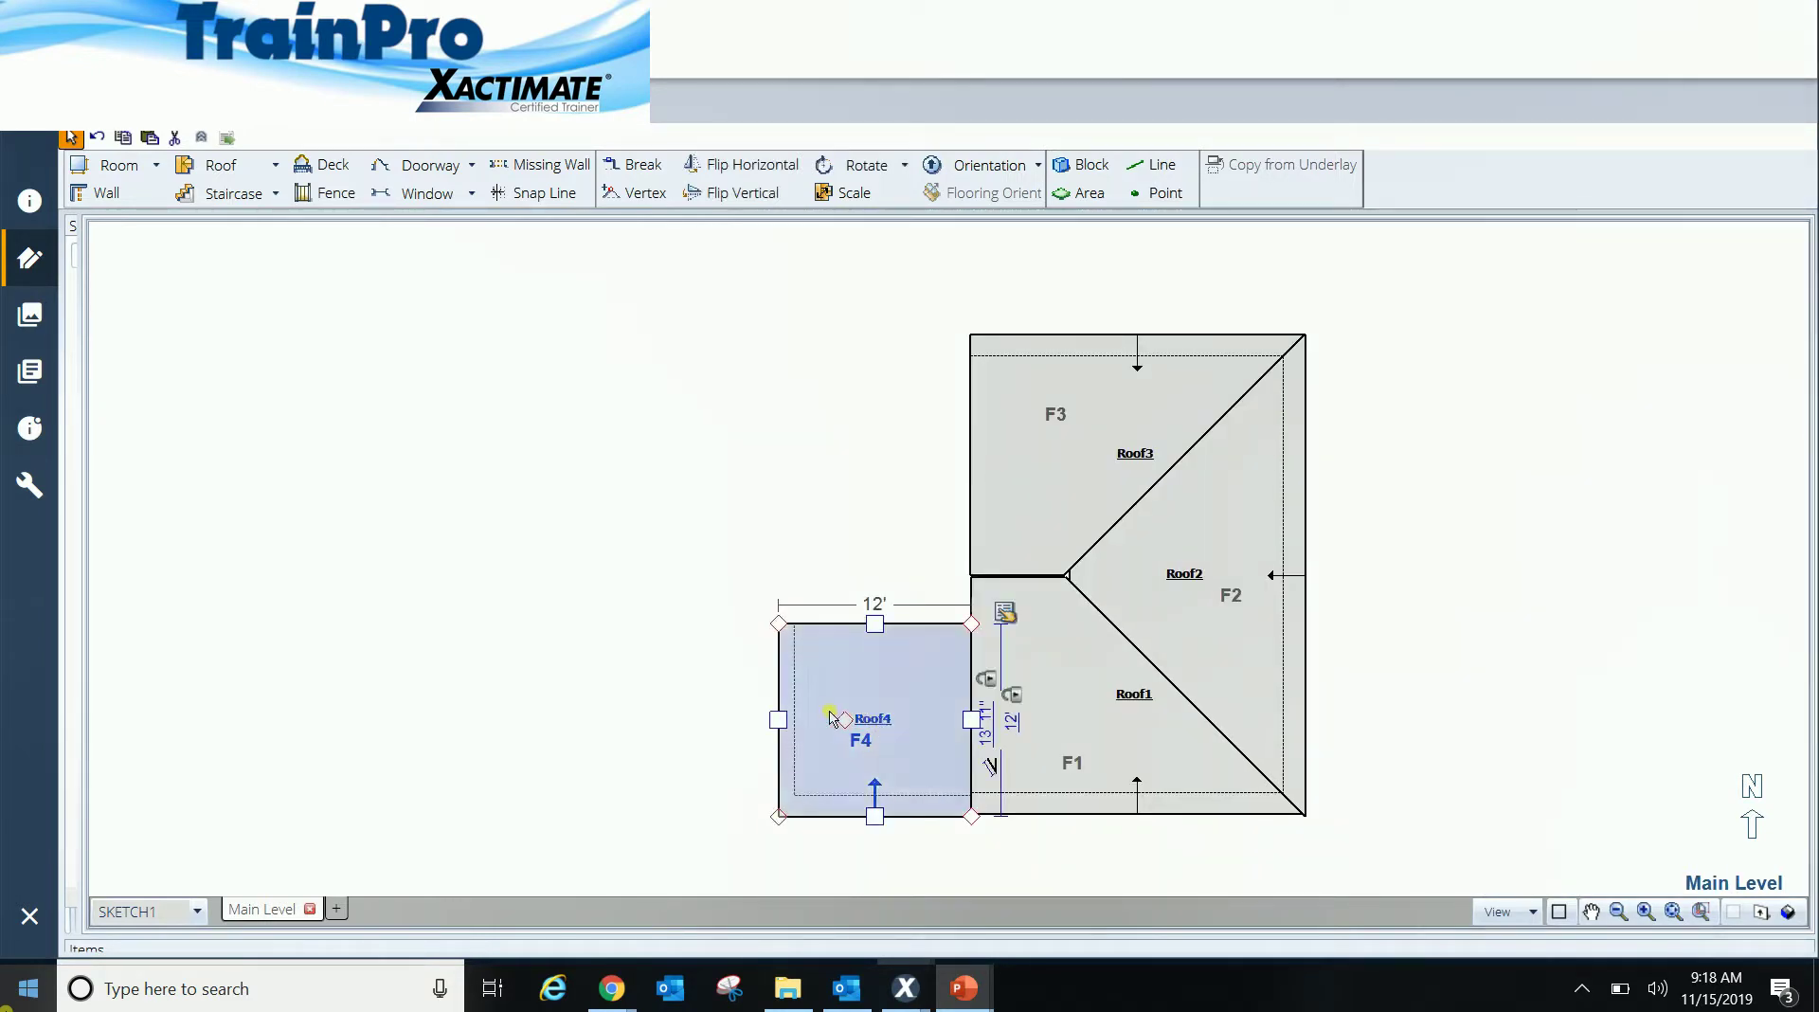
drag(777, 718, 494, 626)
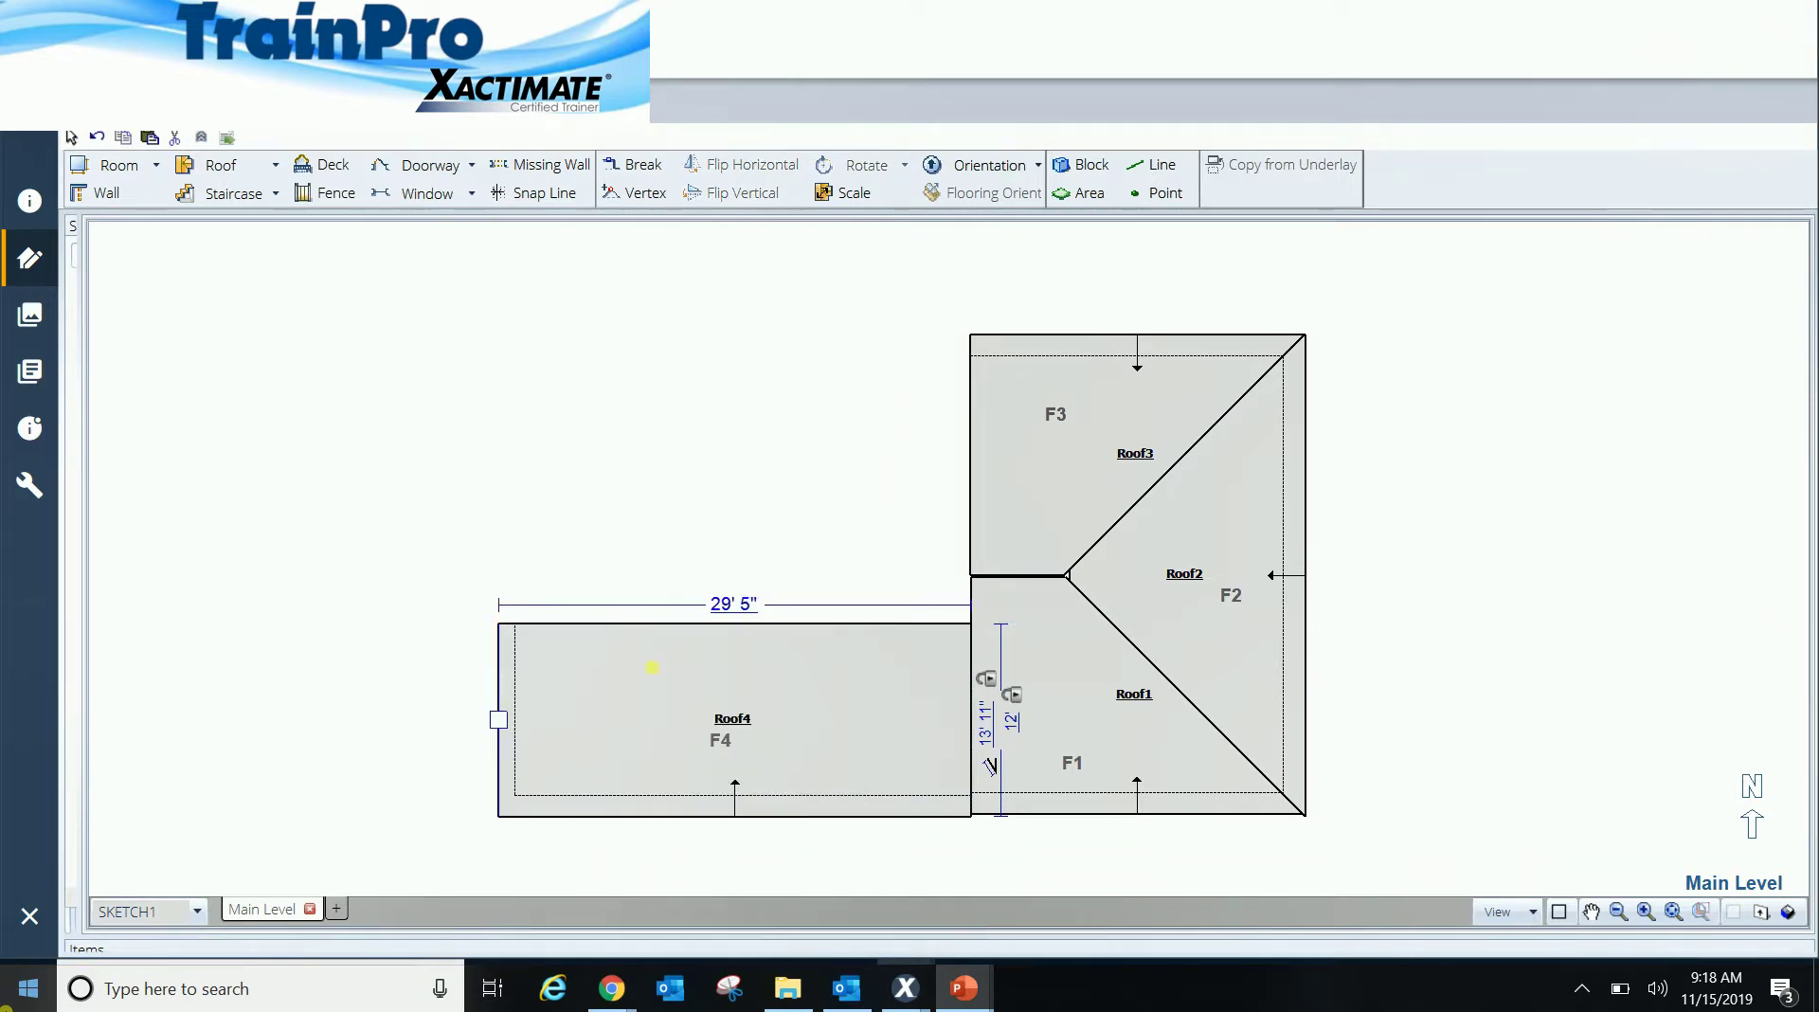
click(589, 616)
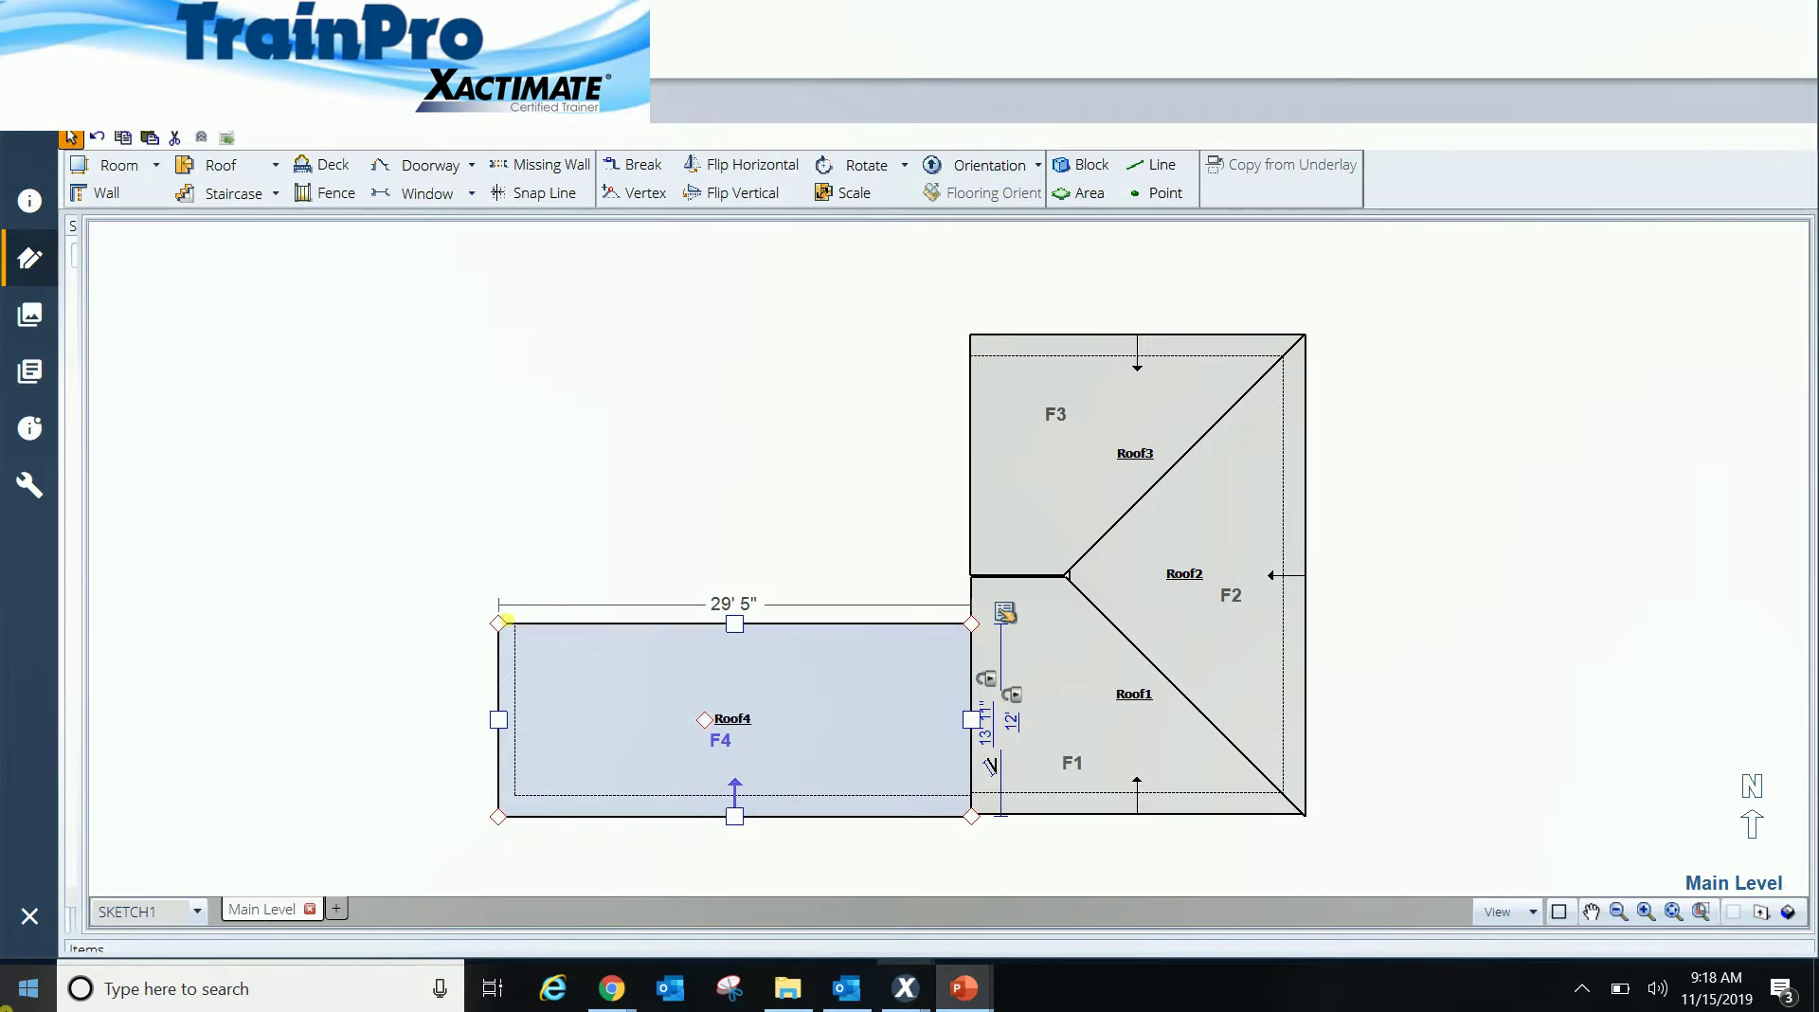
drag(505, 620, 689, 623)
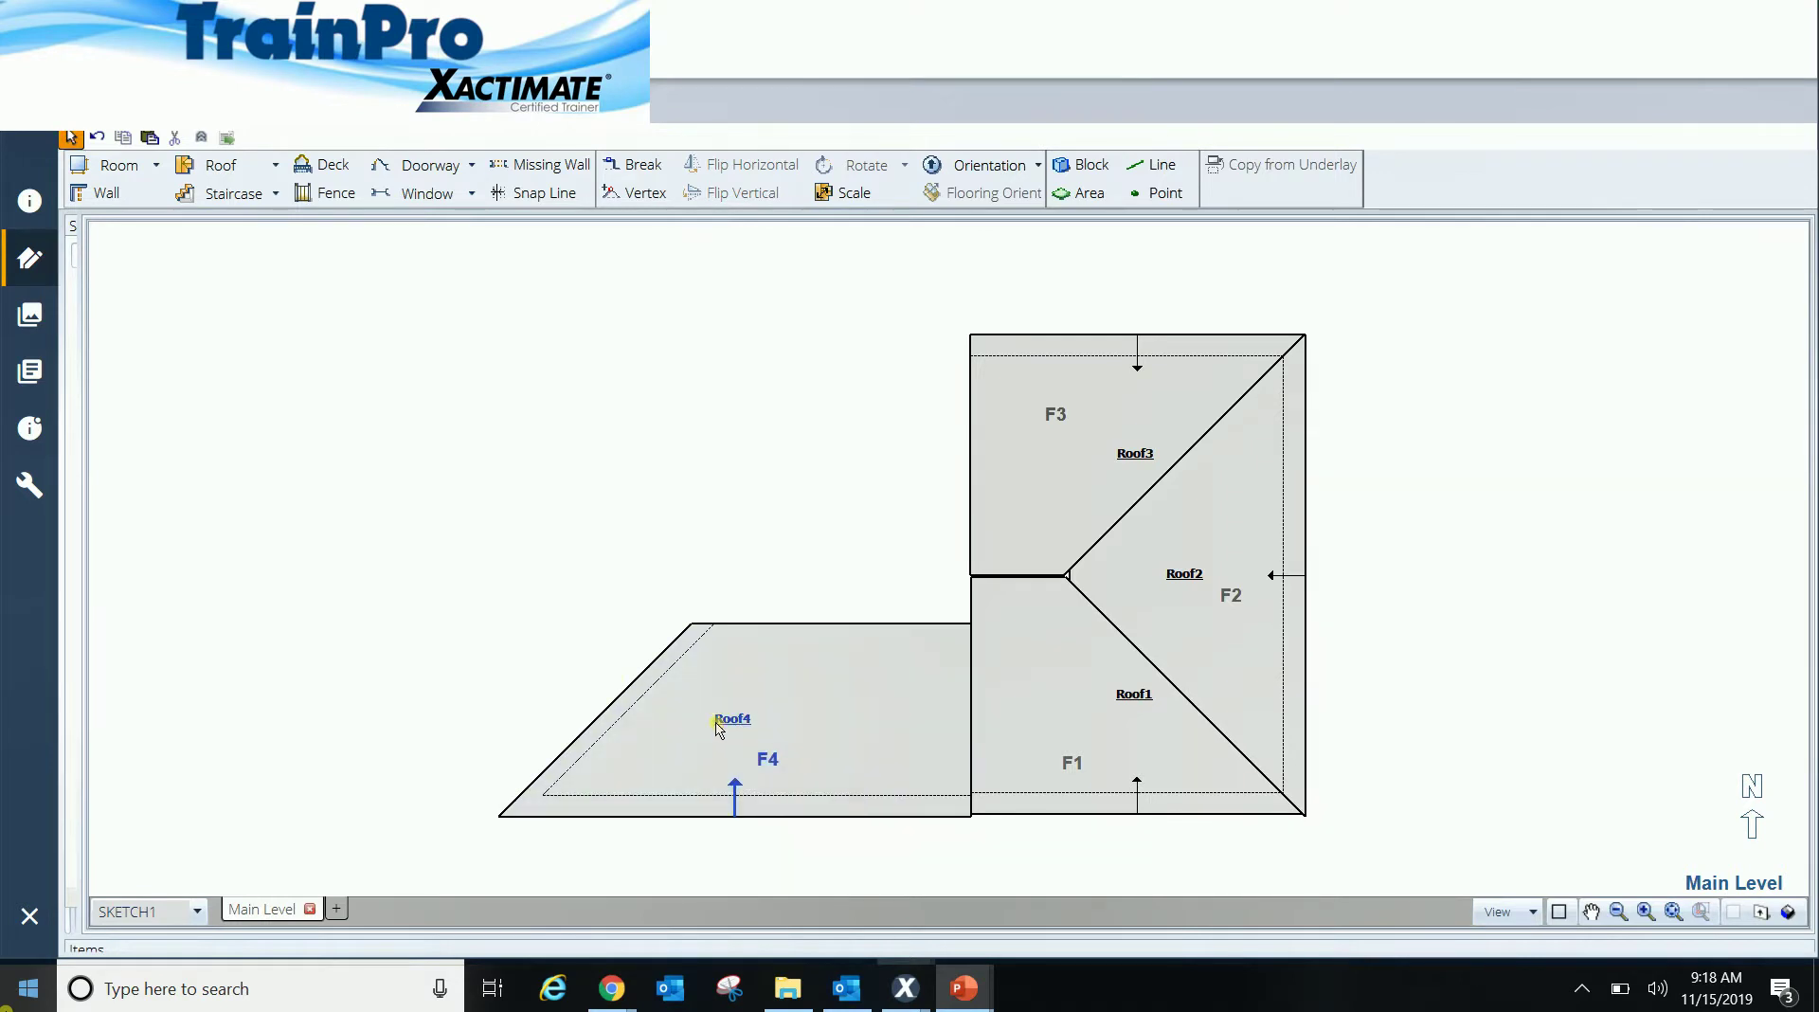
Step: Move Roof4 against Roof1 and shorten its top edge to sit level with Roof1's top
drag(701, 717, 706, 715)
click(831, 622)
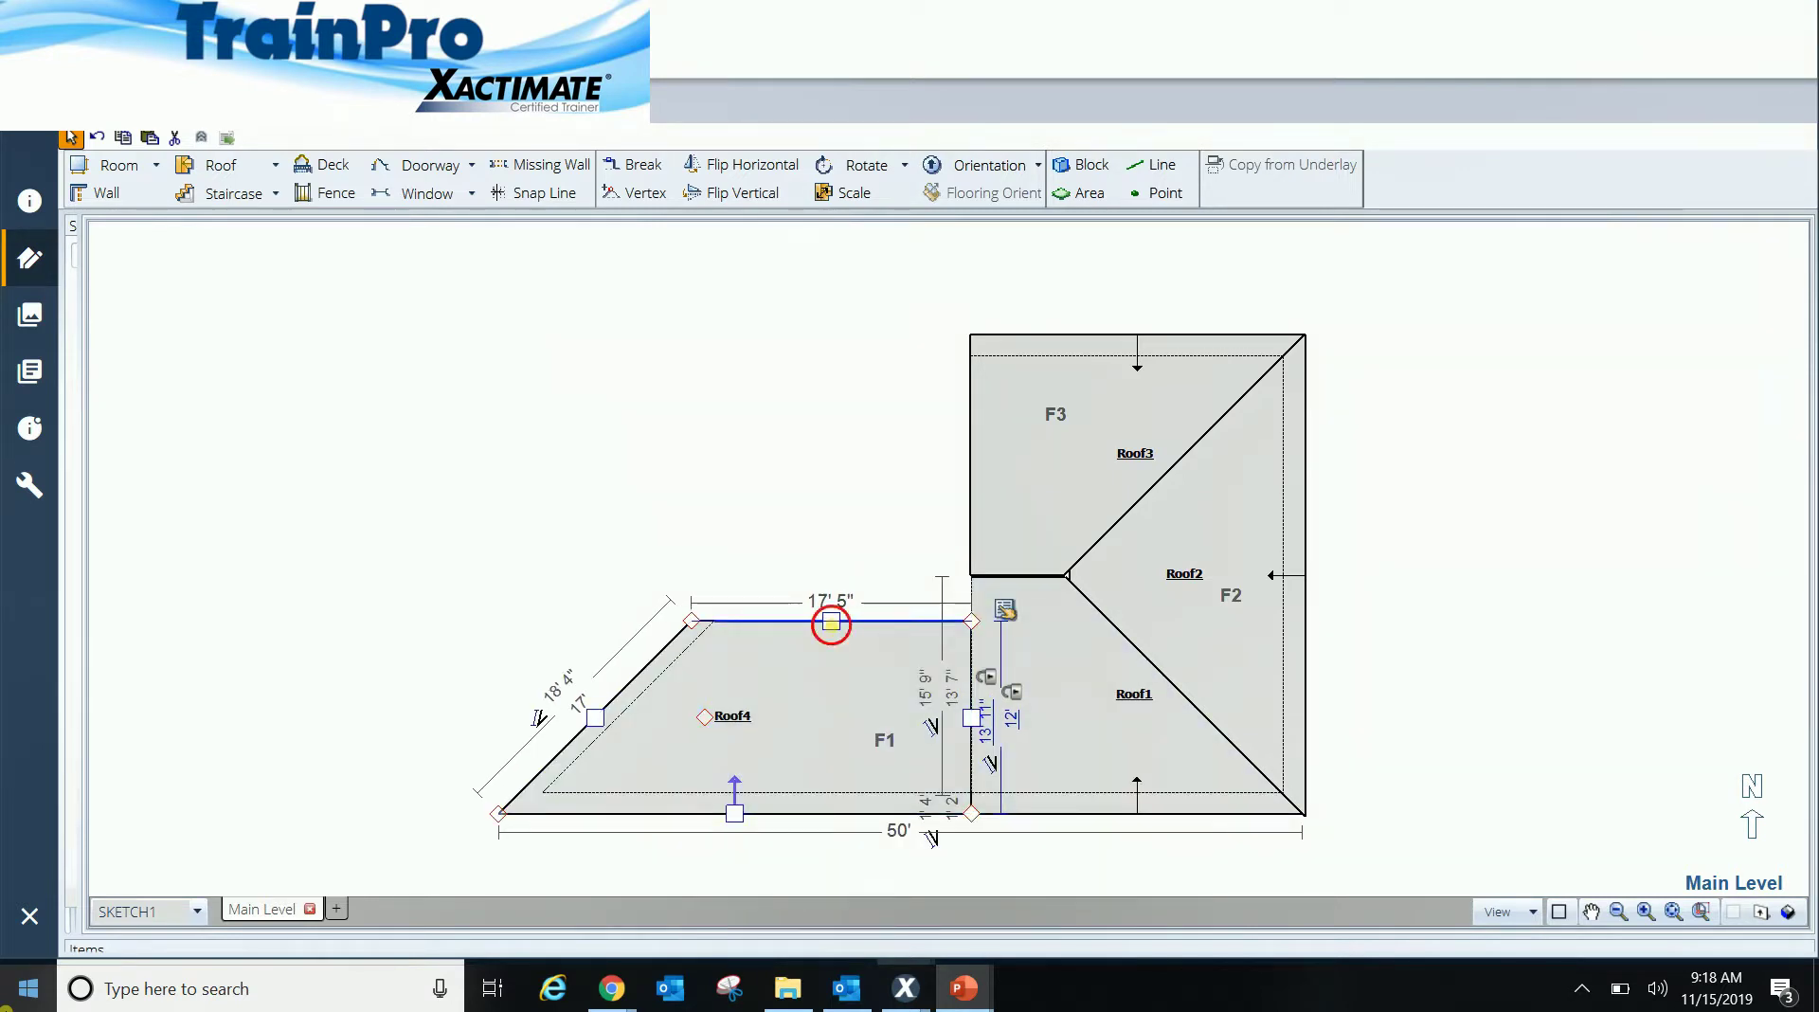
drag(831, 622, 845, 578)
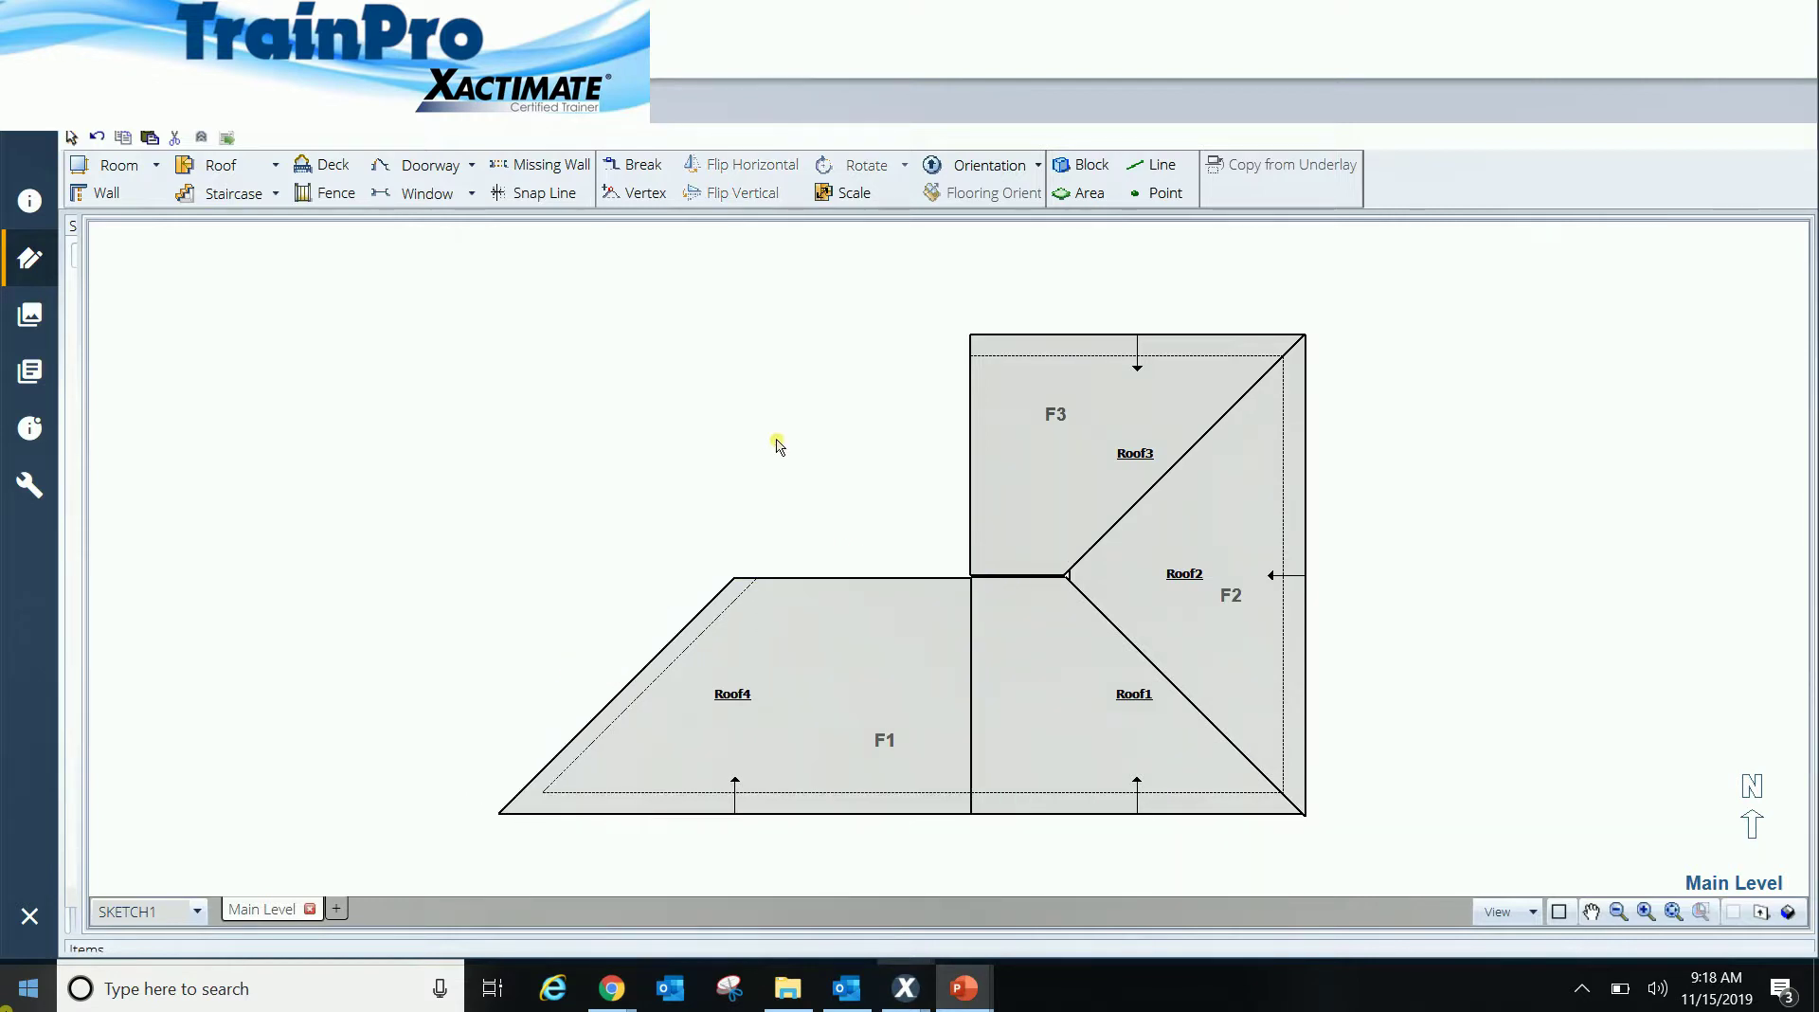
click(755, 690)
Step: Copy Roof4, paste it flipped vertically, and place it above F1 beside F3 as Roof5
click(747, 695)
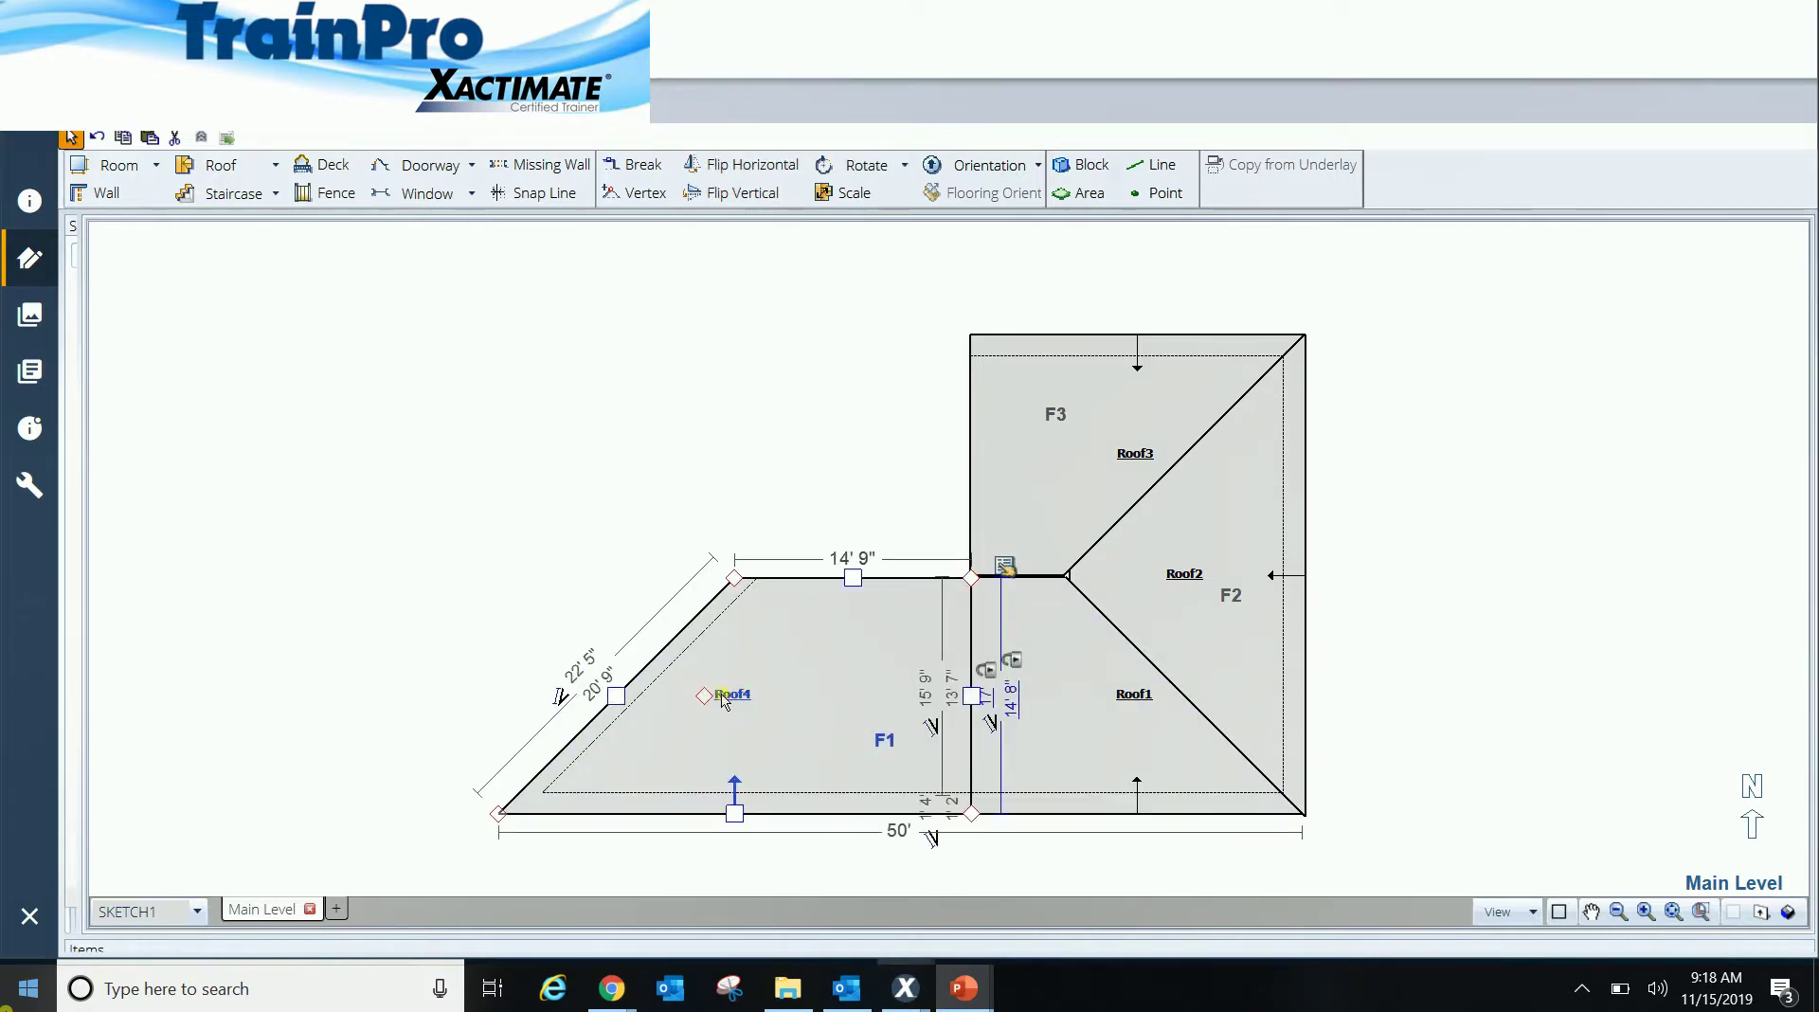
key(ctrl+c)
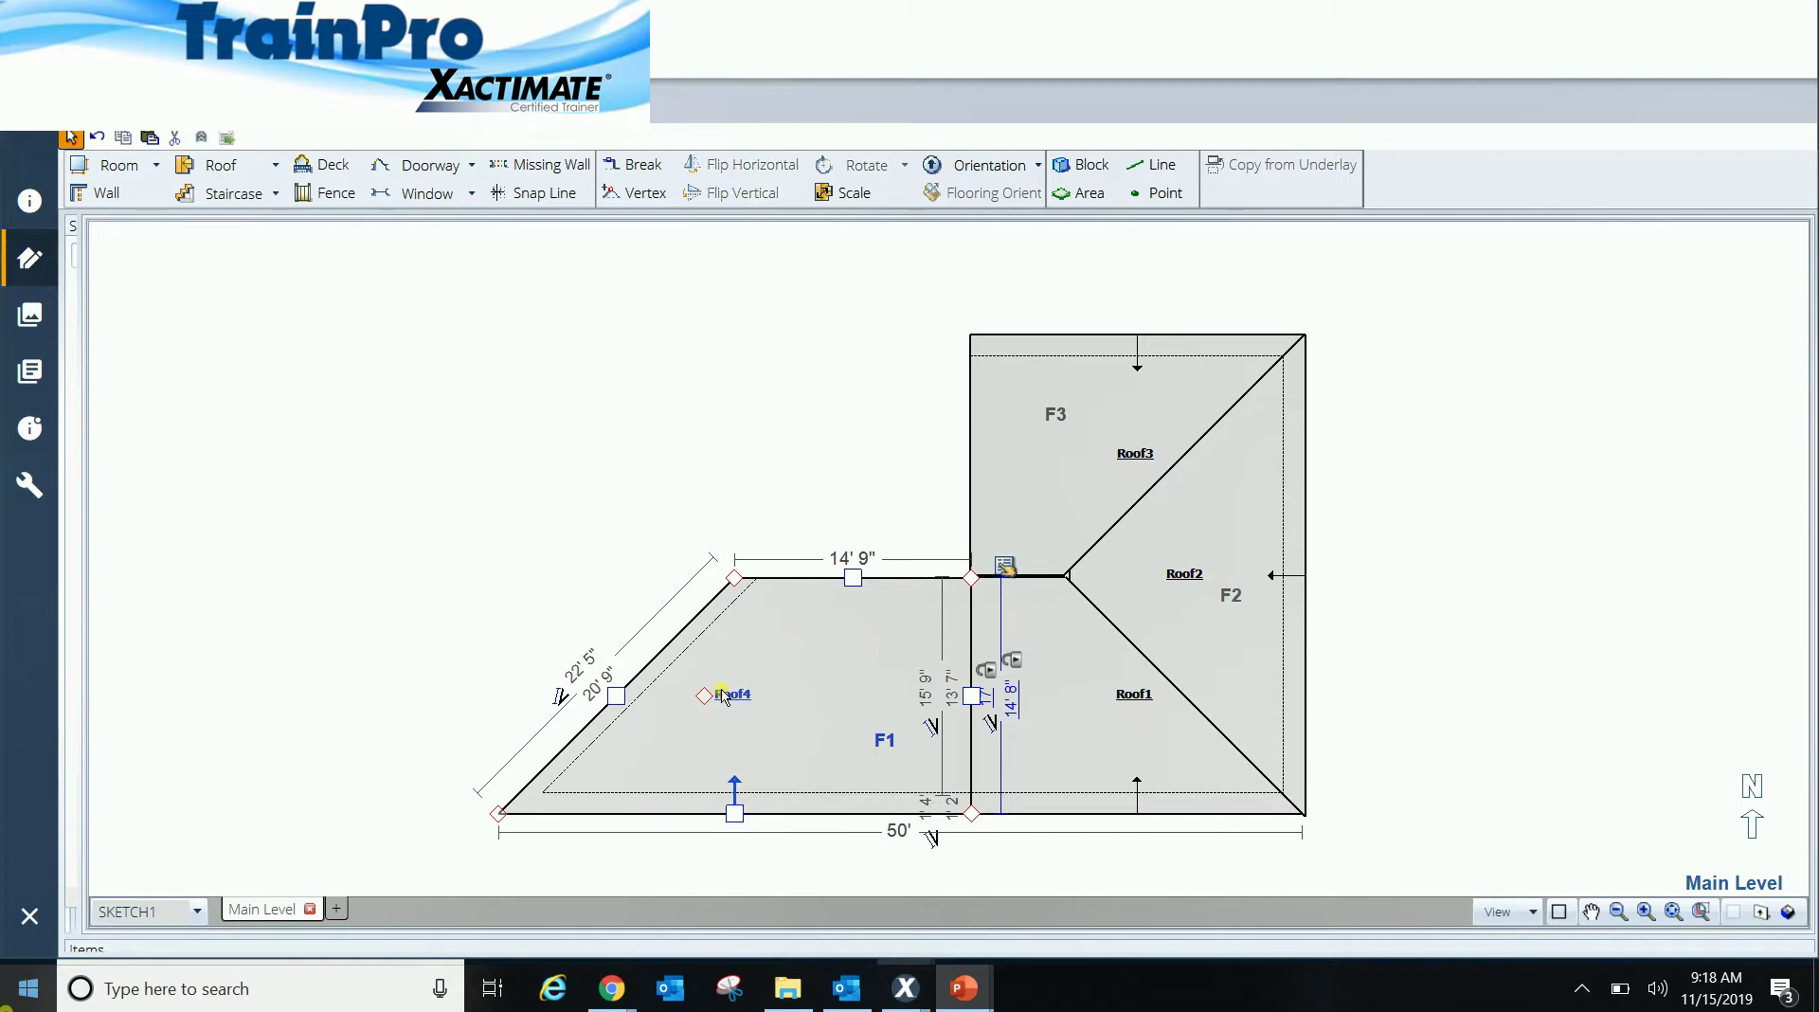
key(ctrl+v)
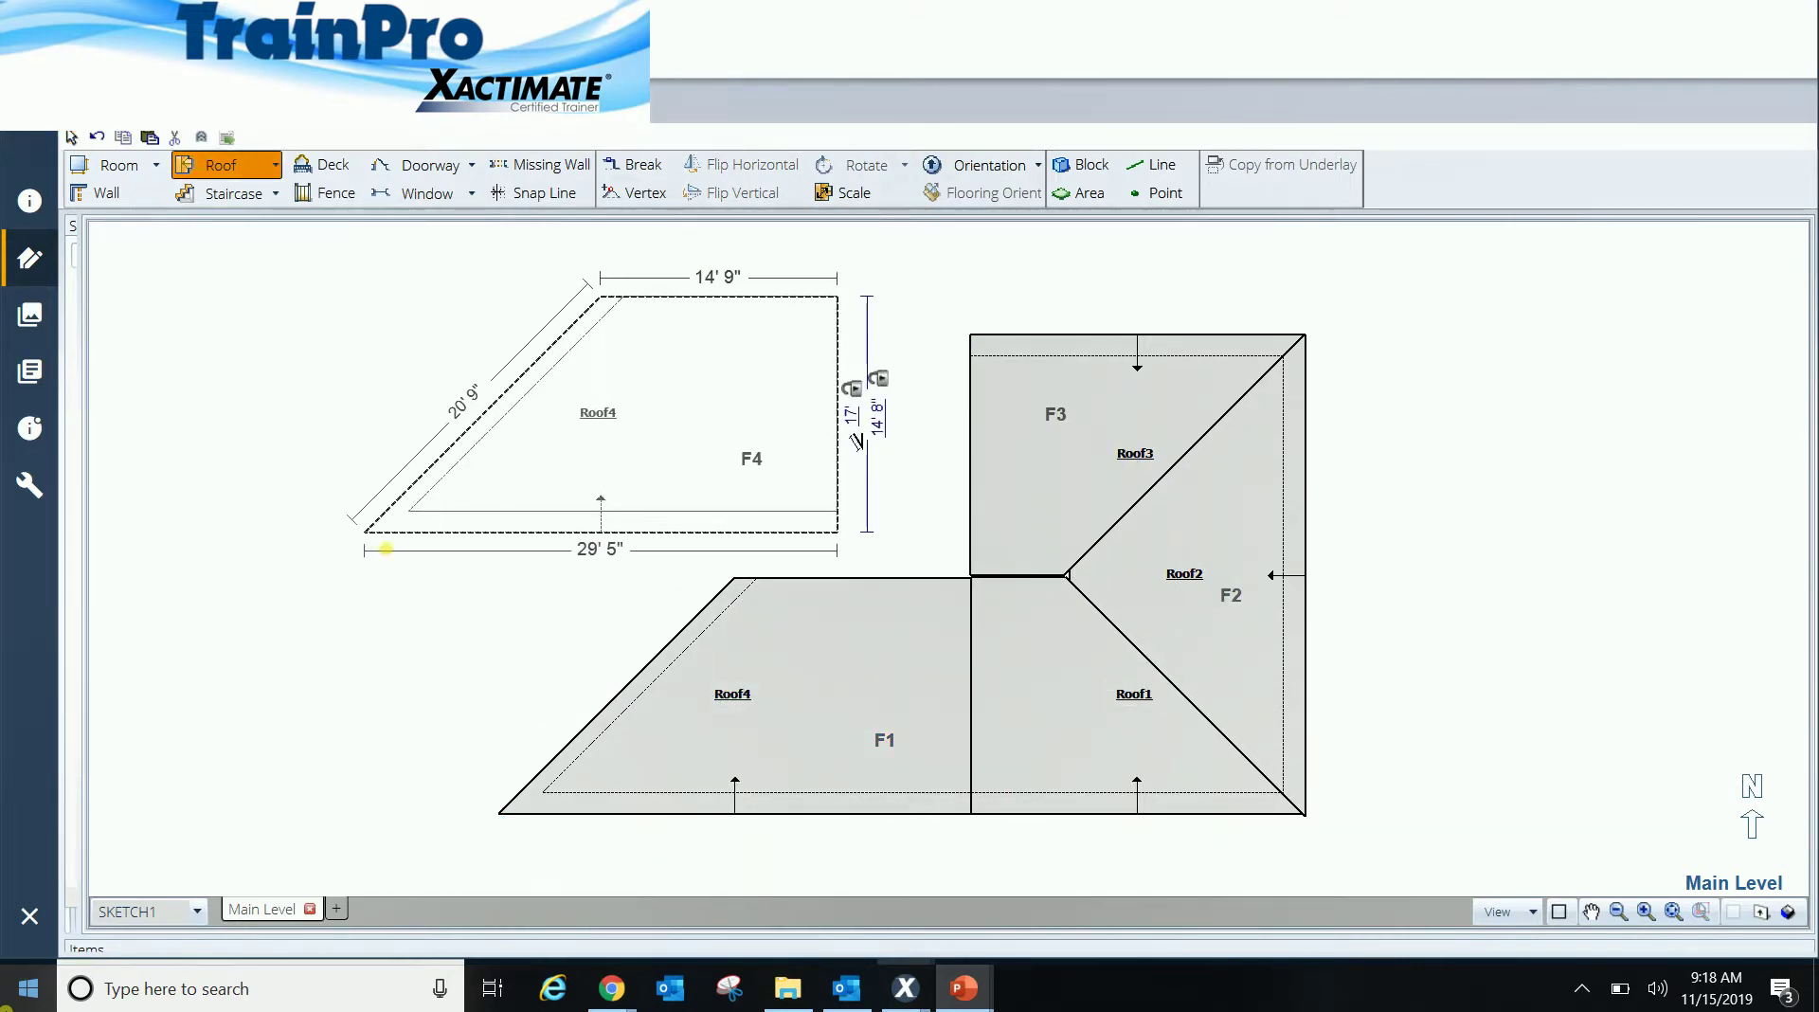
click(473, 511)
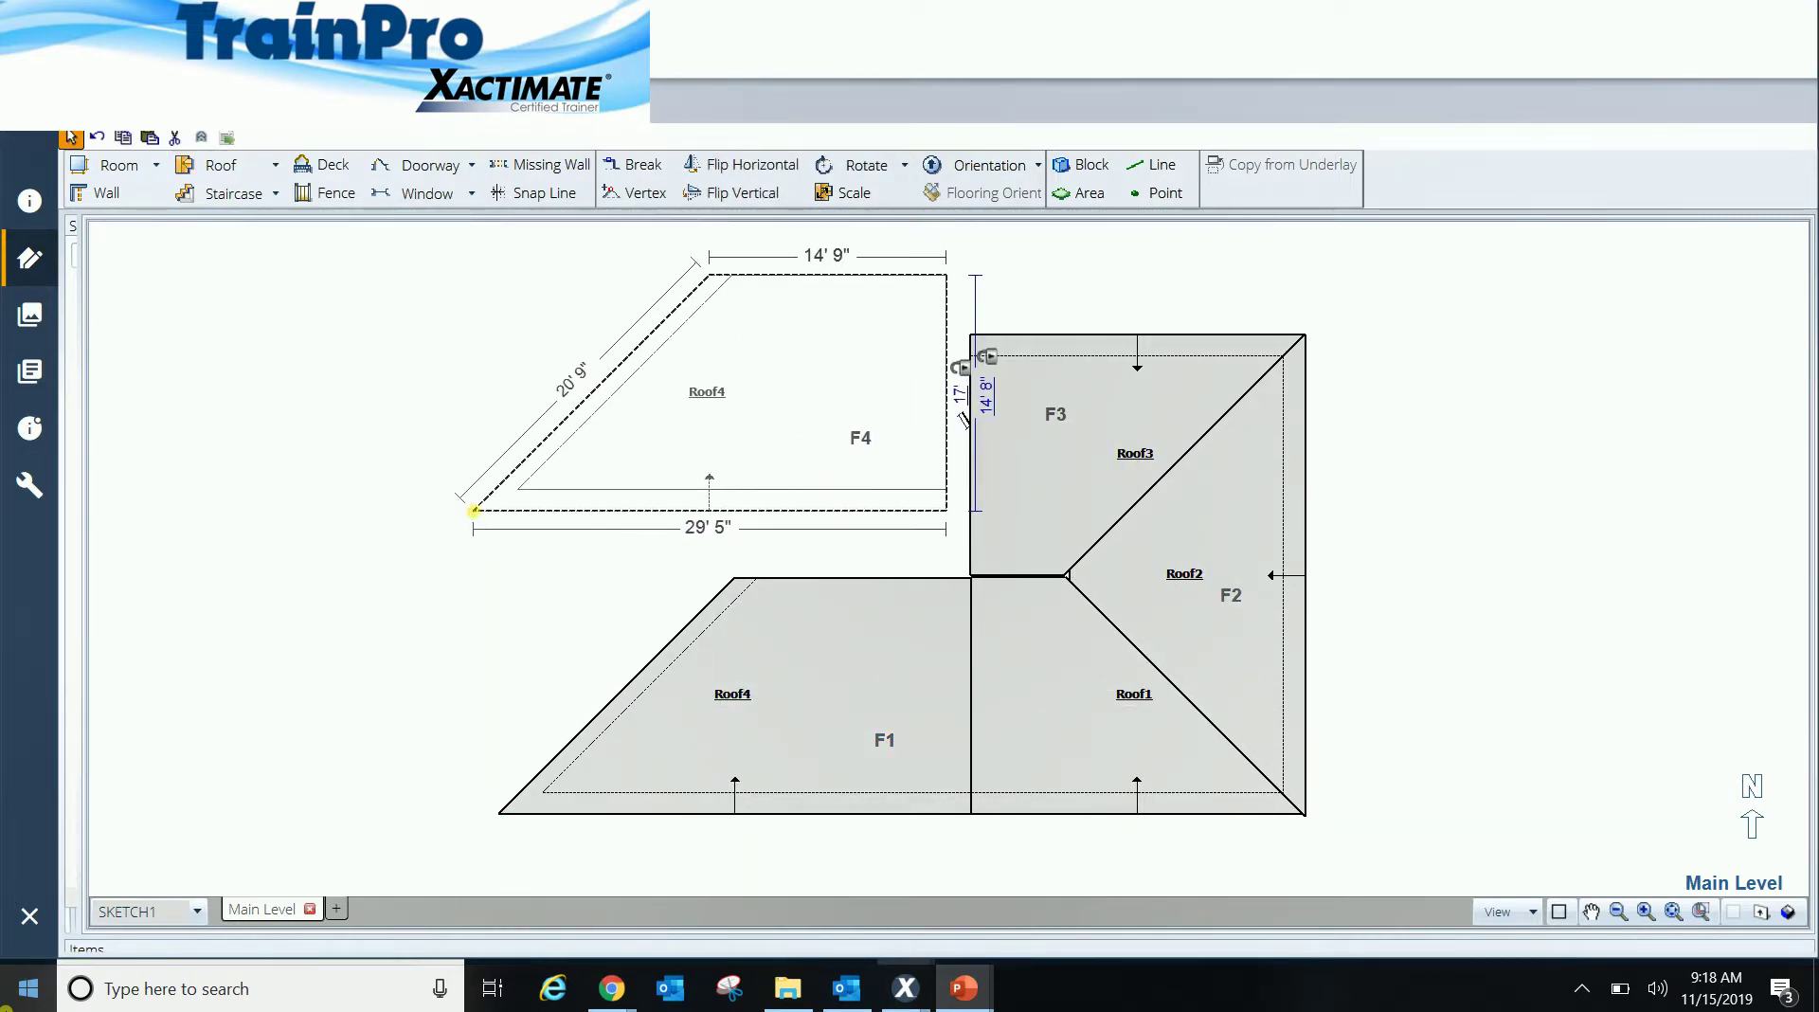
click(744, 194)
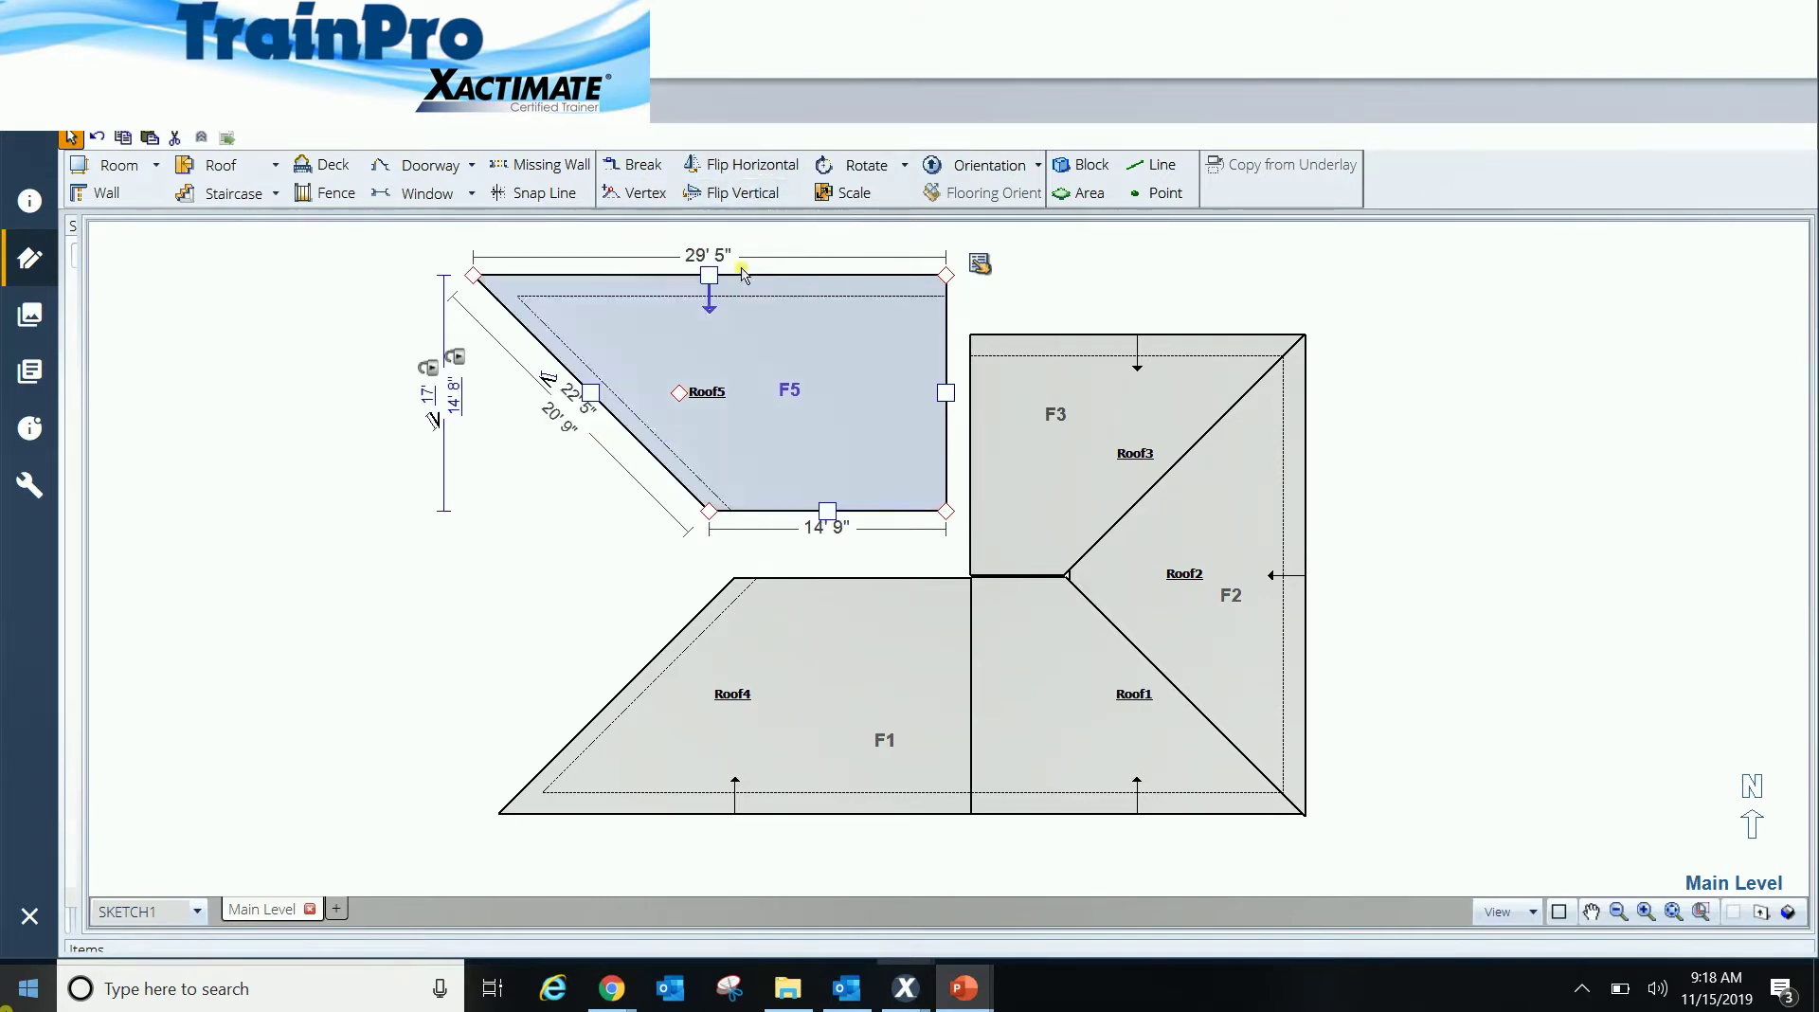
click(680, 392)
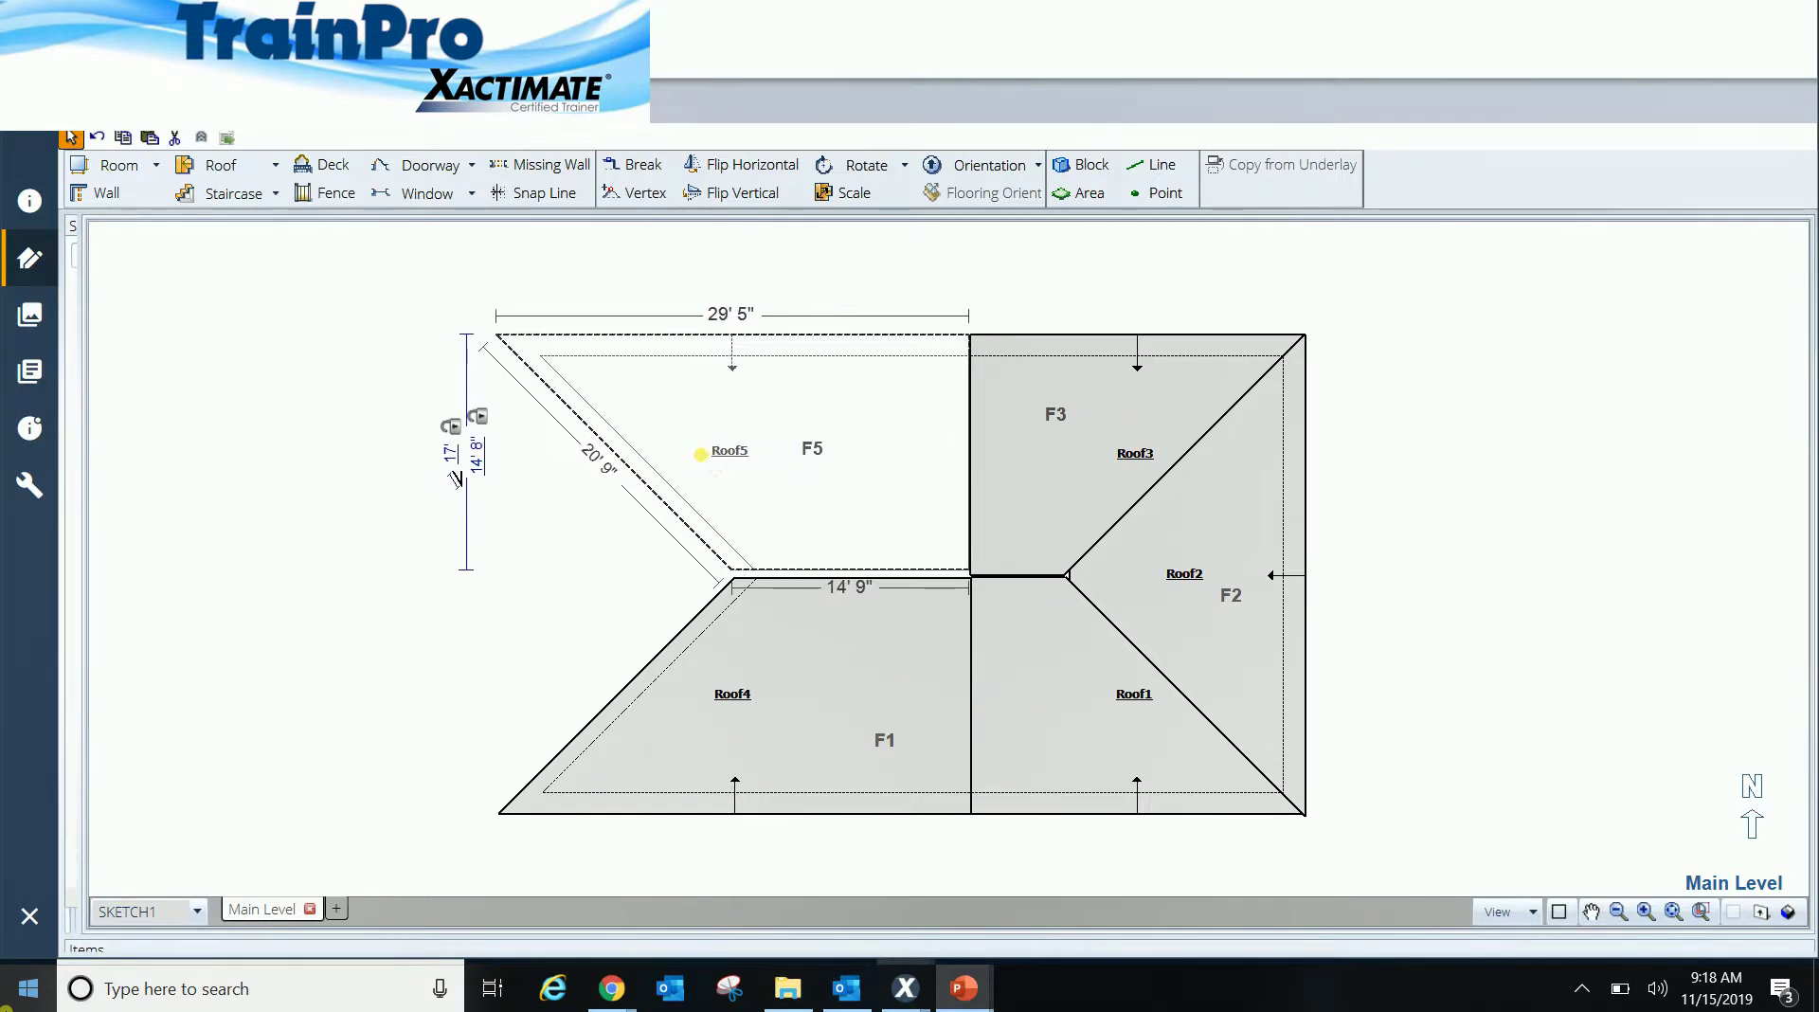
click(701, 455)
click(849, 573)
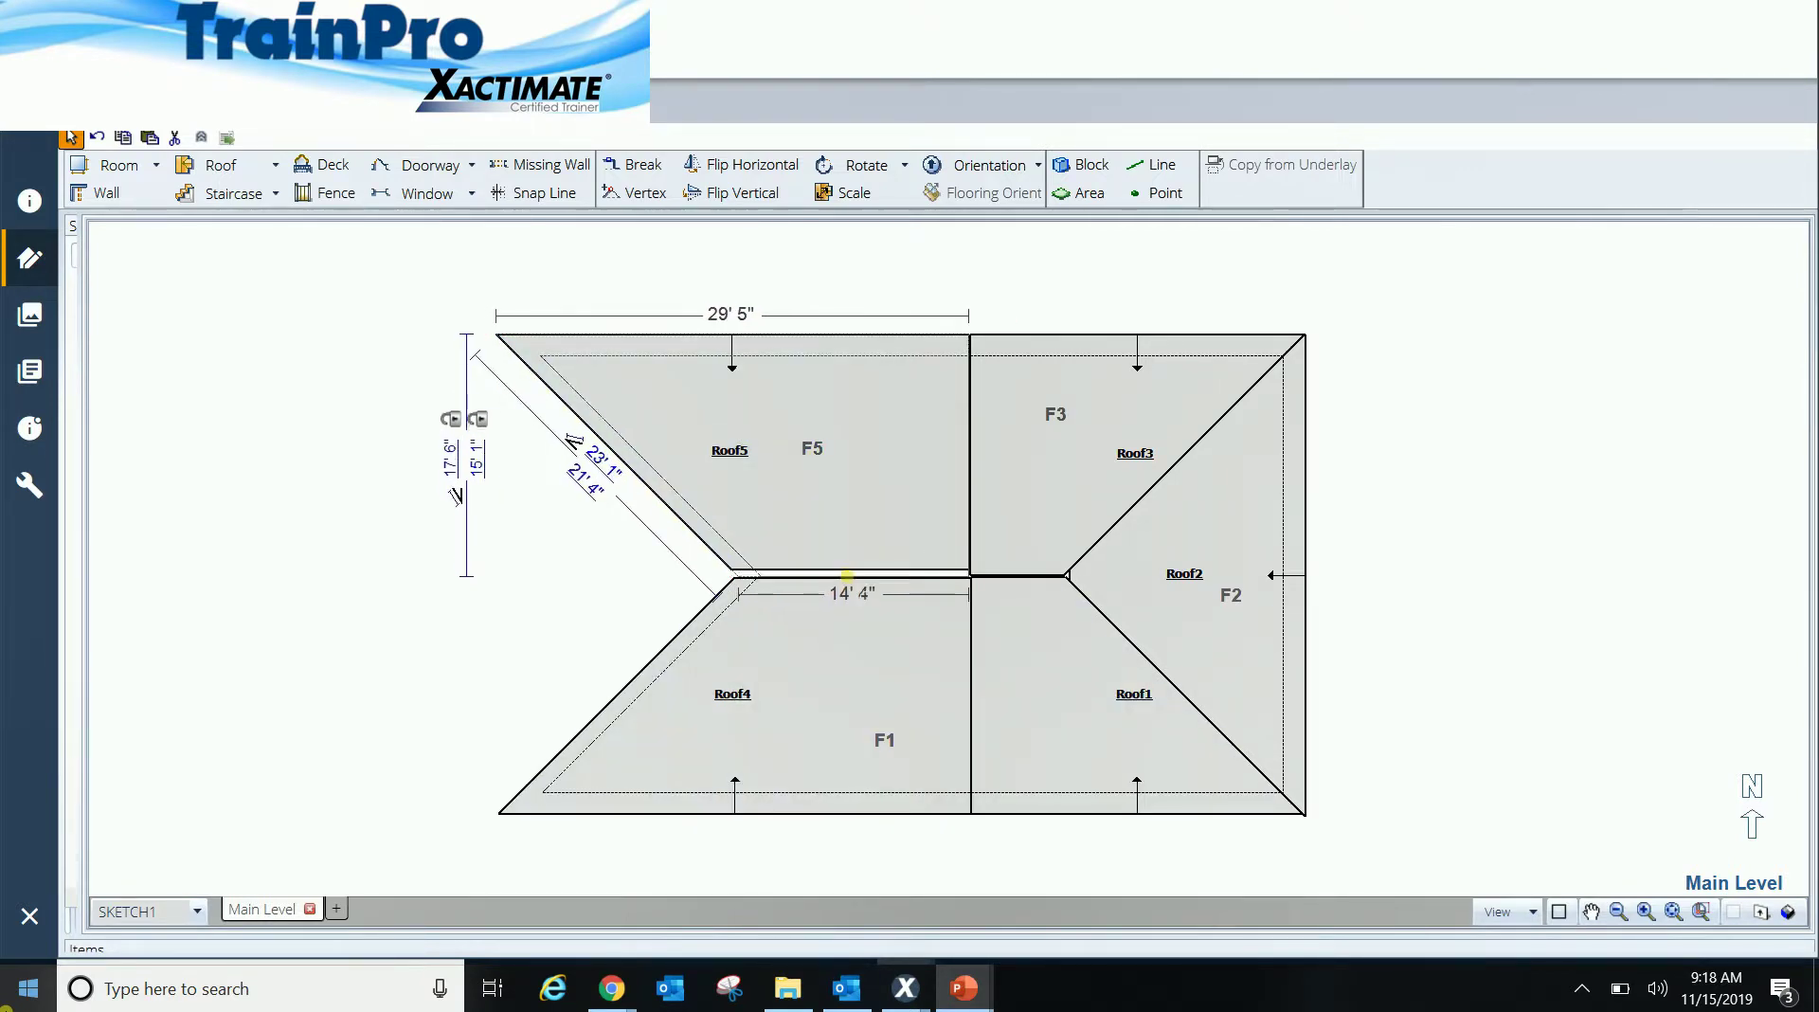
Step: Check how F5 fits against F1, briefly opening the Roof1 label without renaming it
click(849, 575)
click(496, 564)
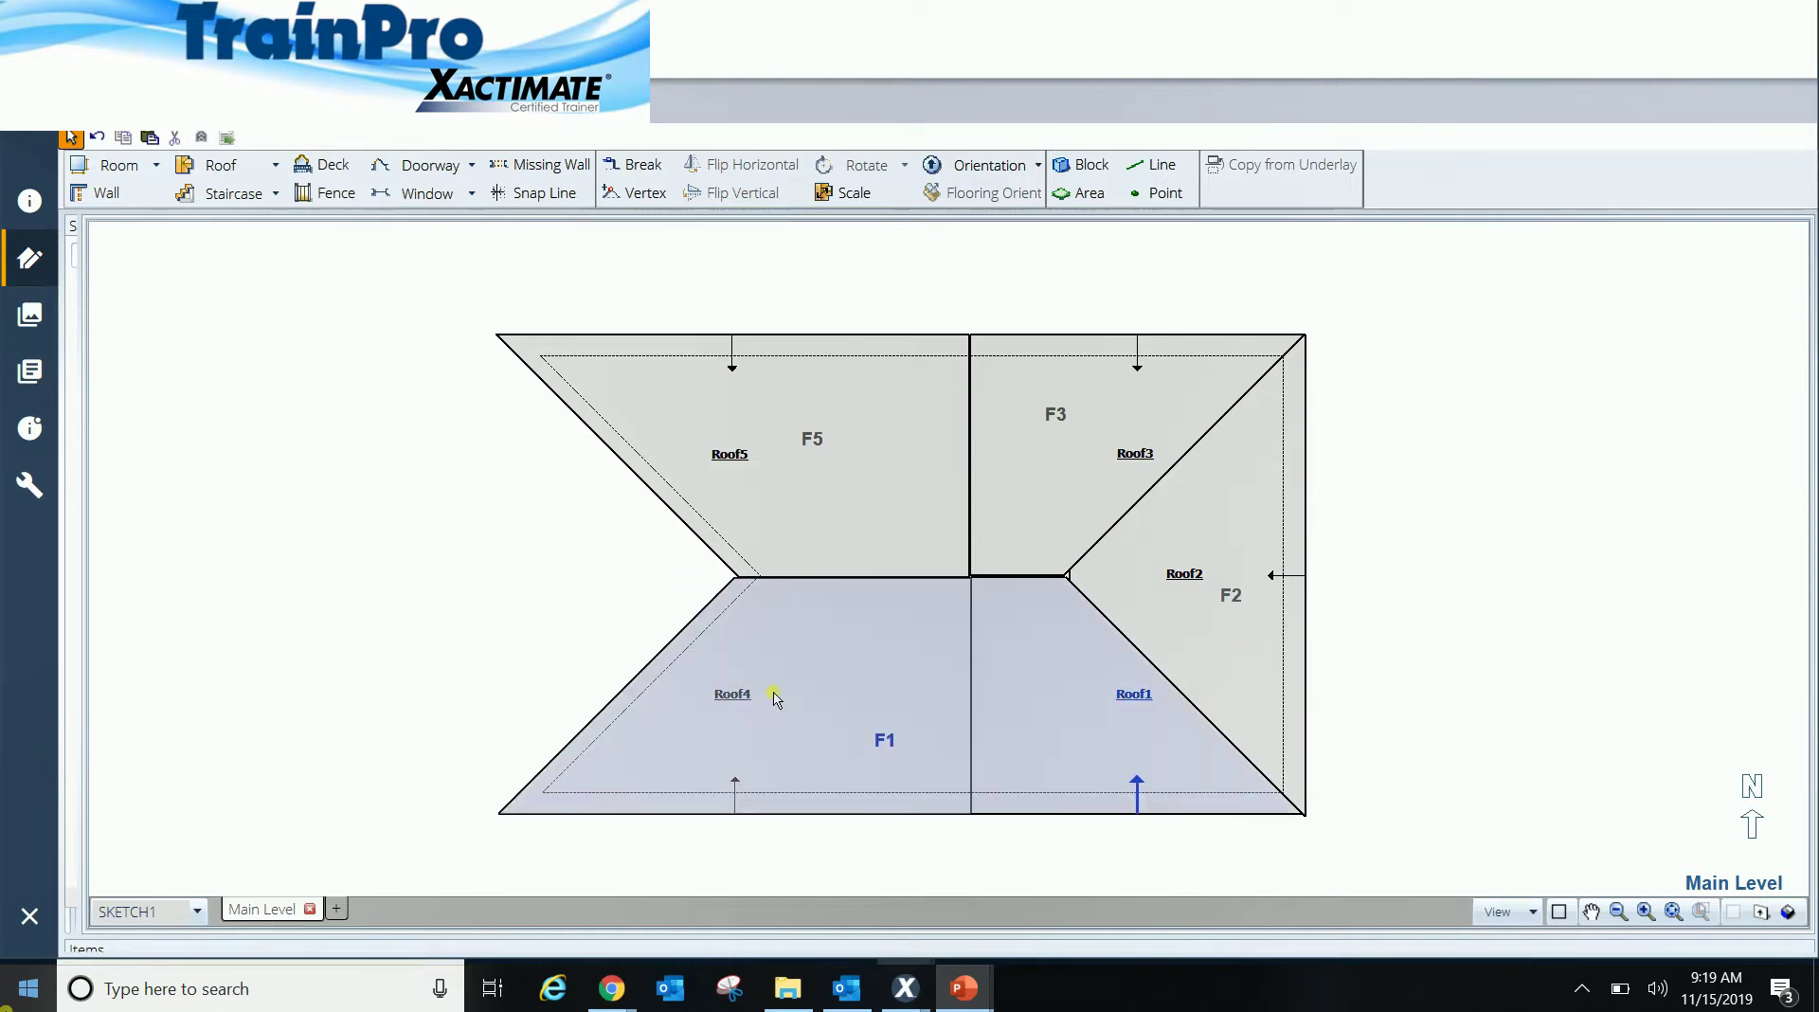
click(744, 699)
click(801, 479)
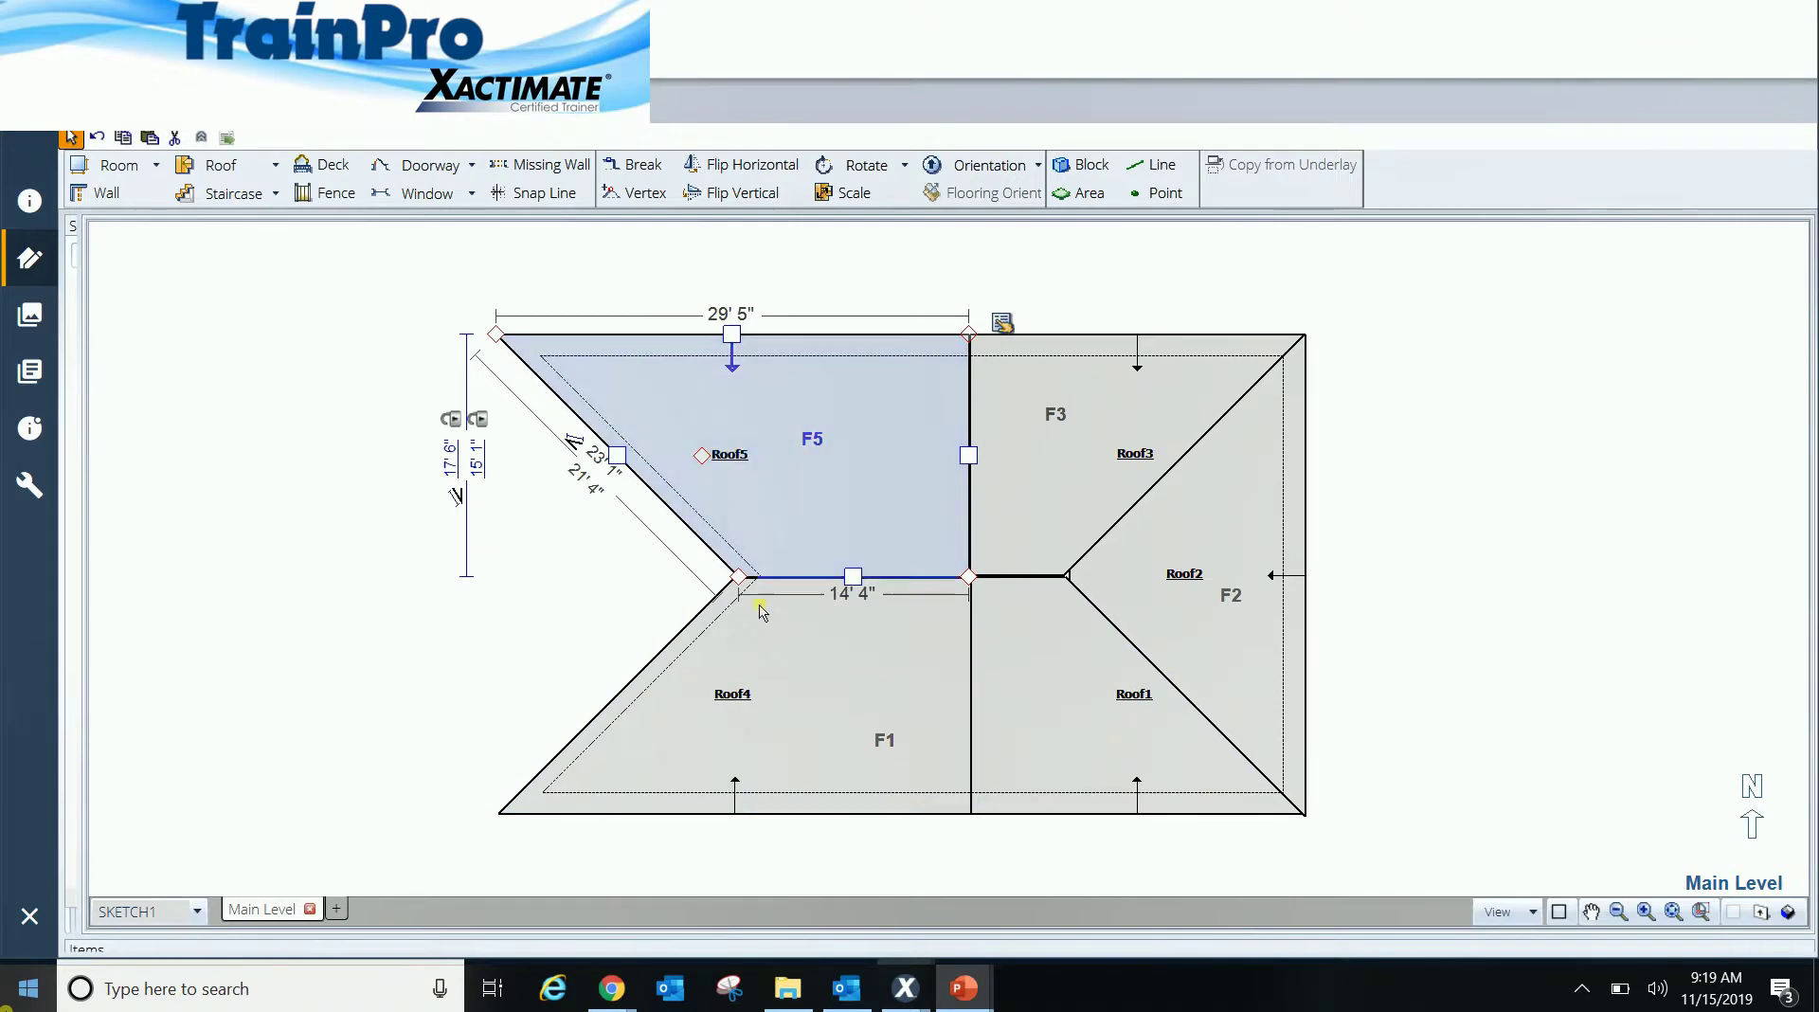
click(1076, 723)
click(1081, 694)
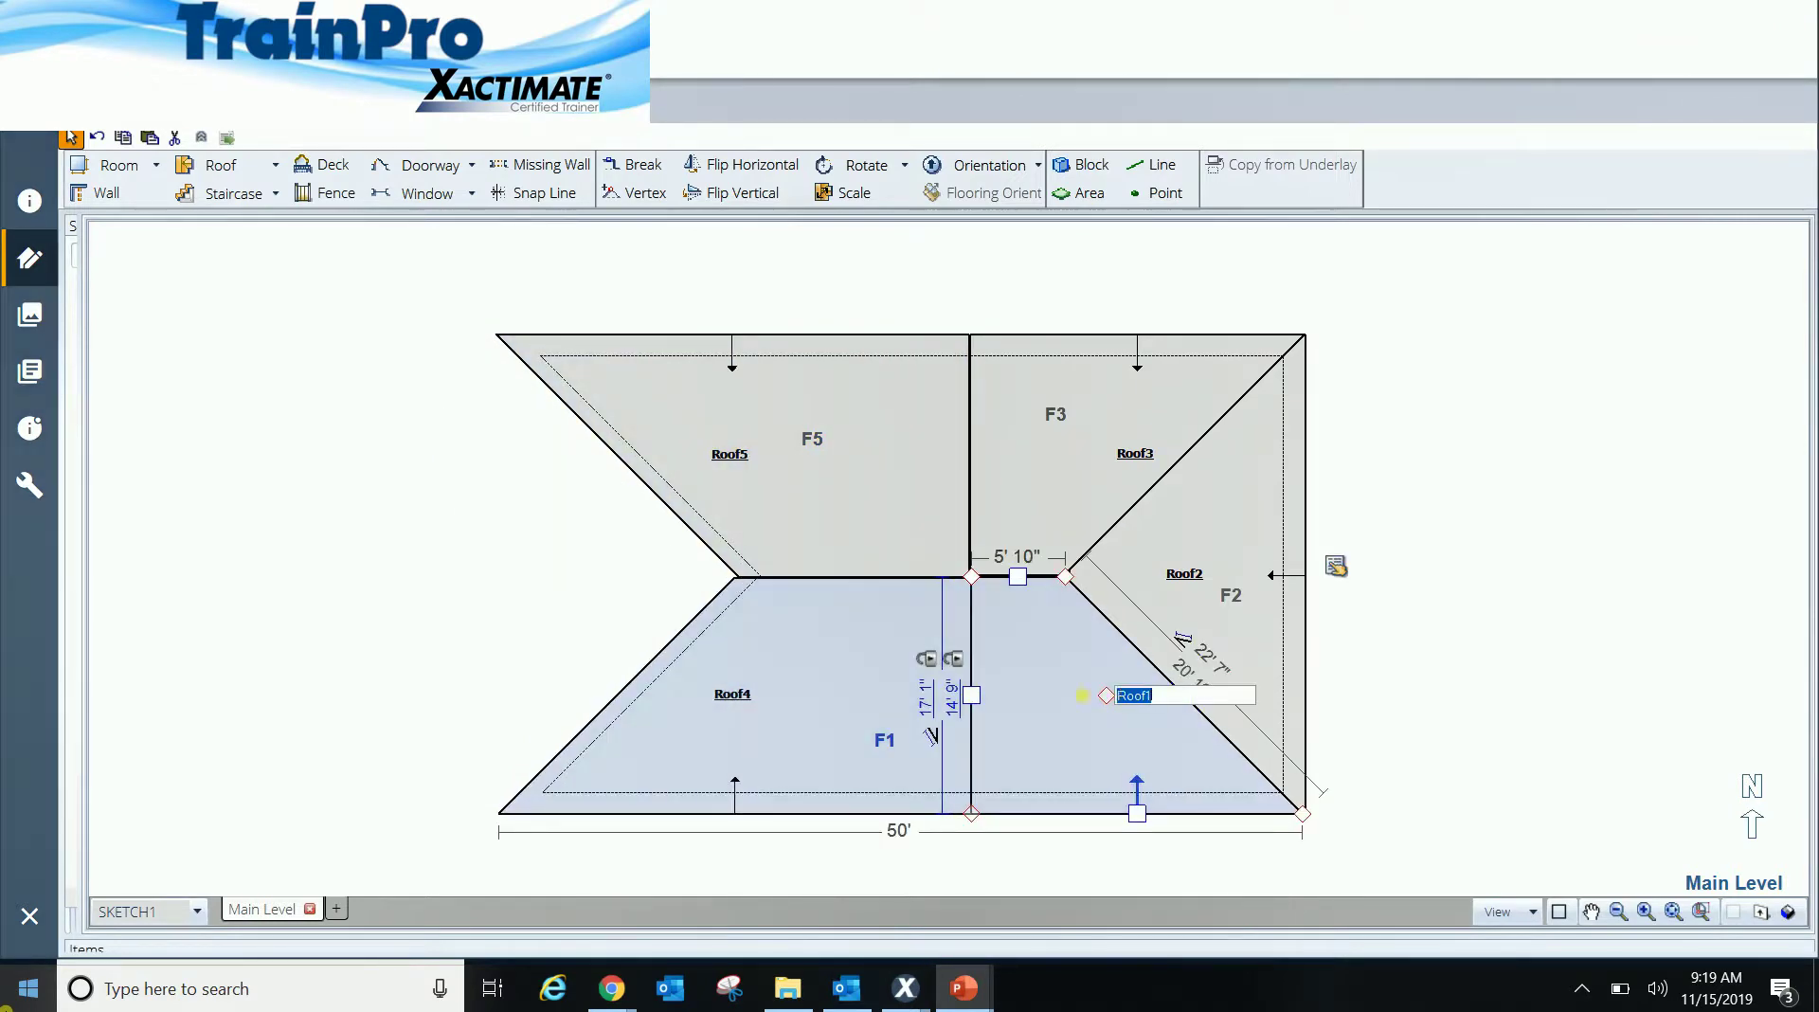
click(453, 562)
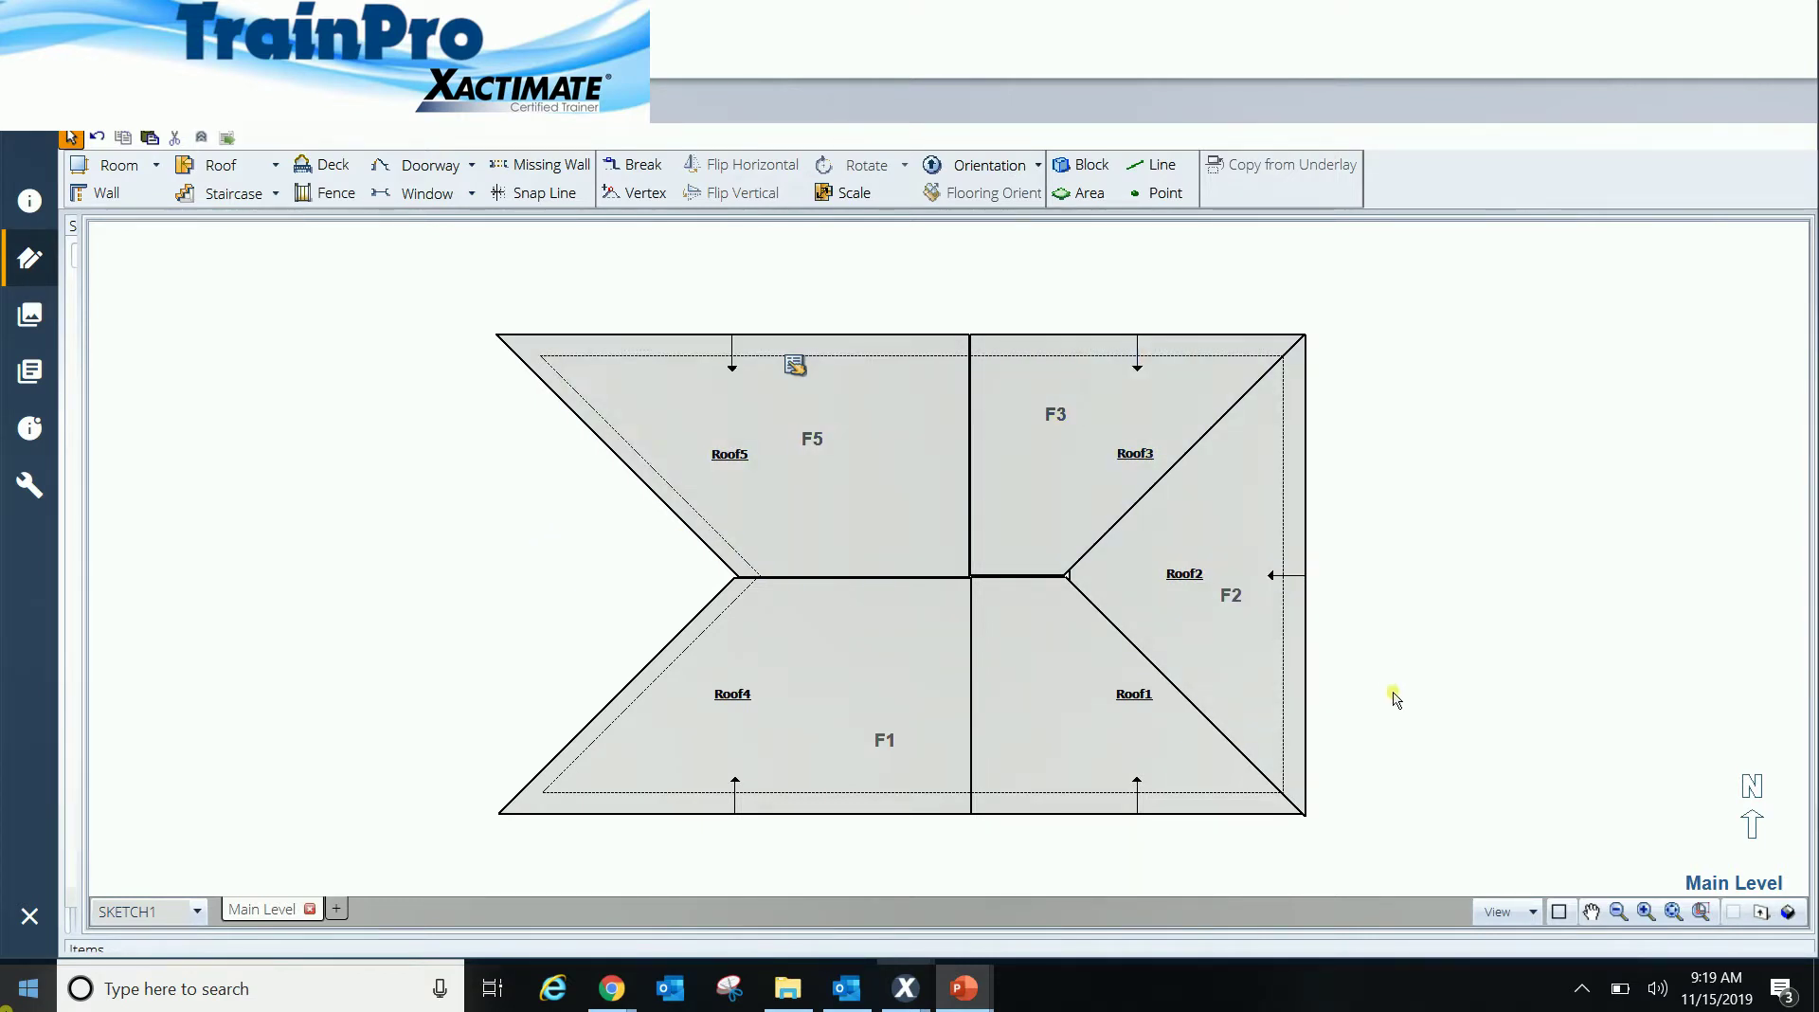
Step: Combine all five roof sections into a single roof
drag(1393, 694, 788, 413)
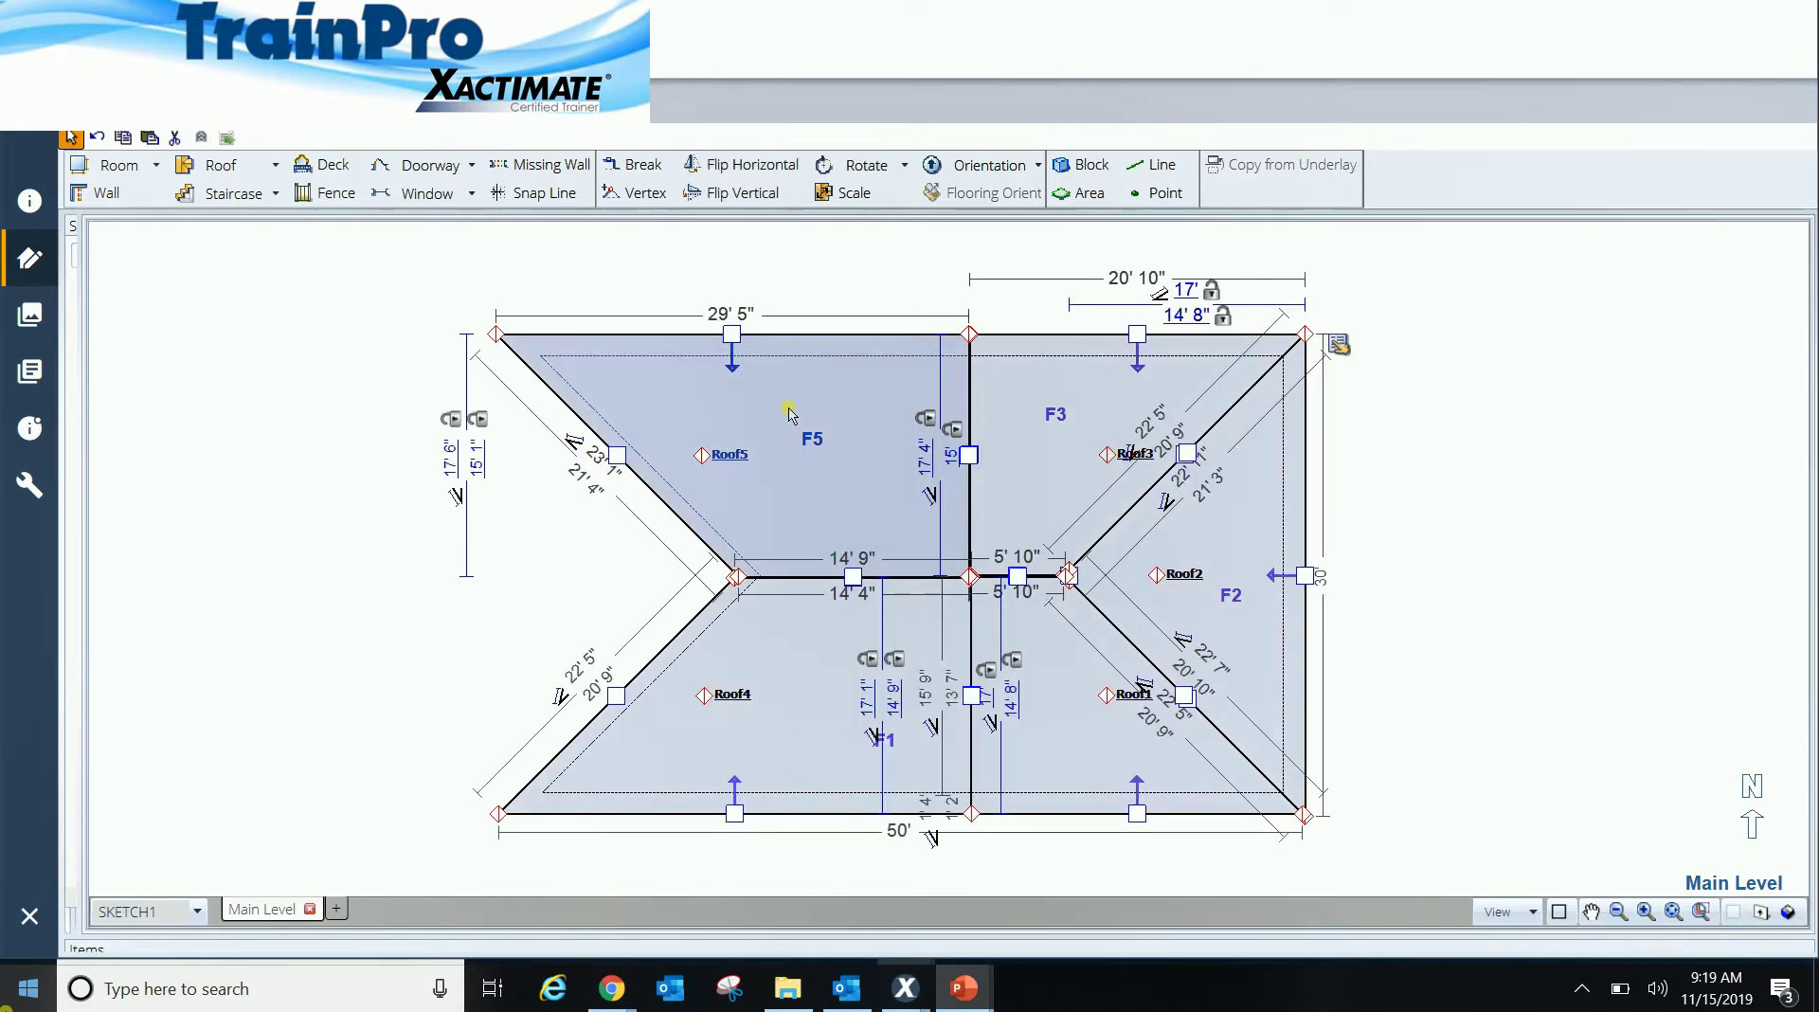
right_click(840, 465)
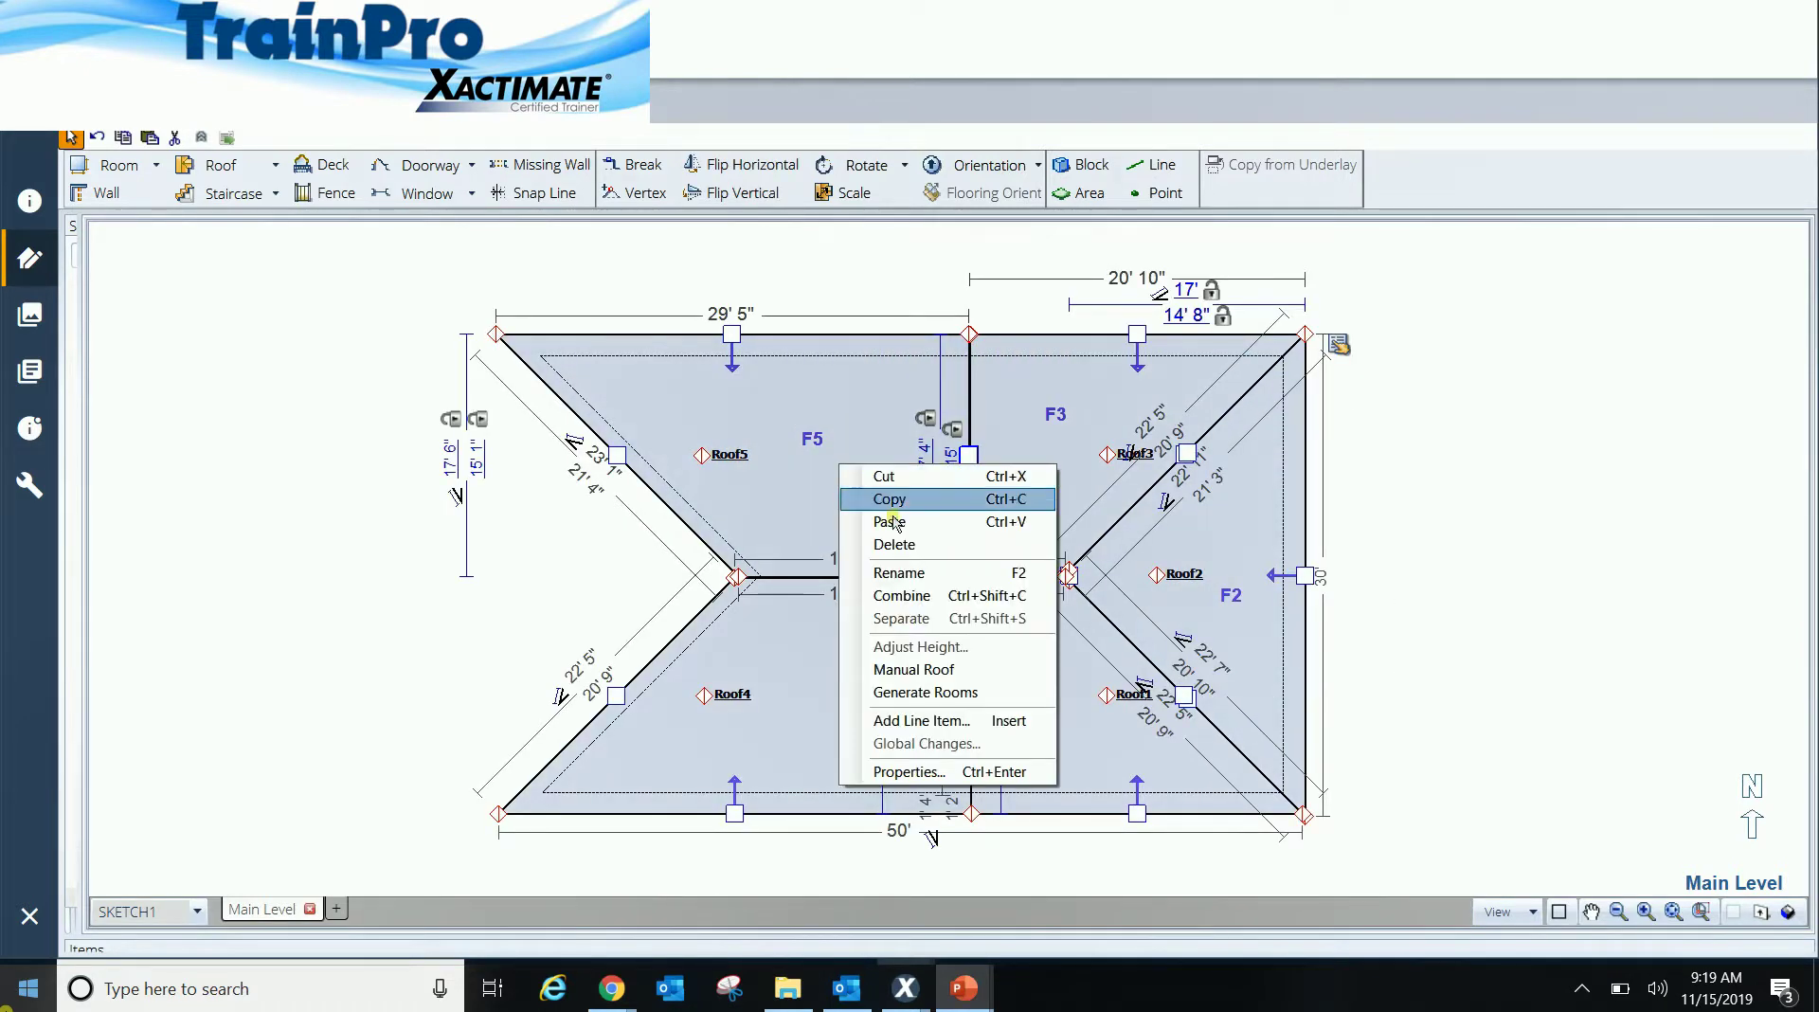
click(908, 595)
click(581, 617)
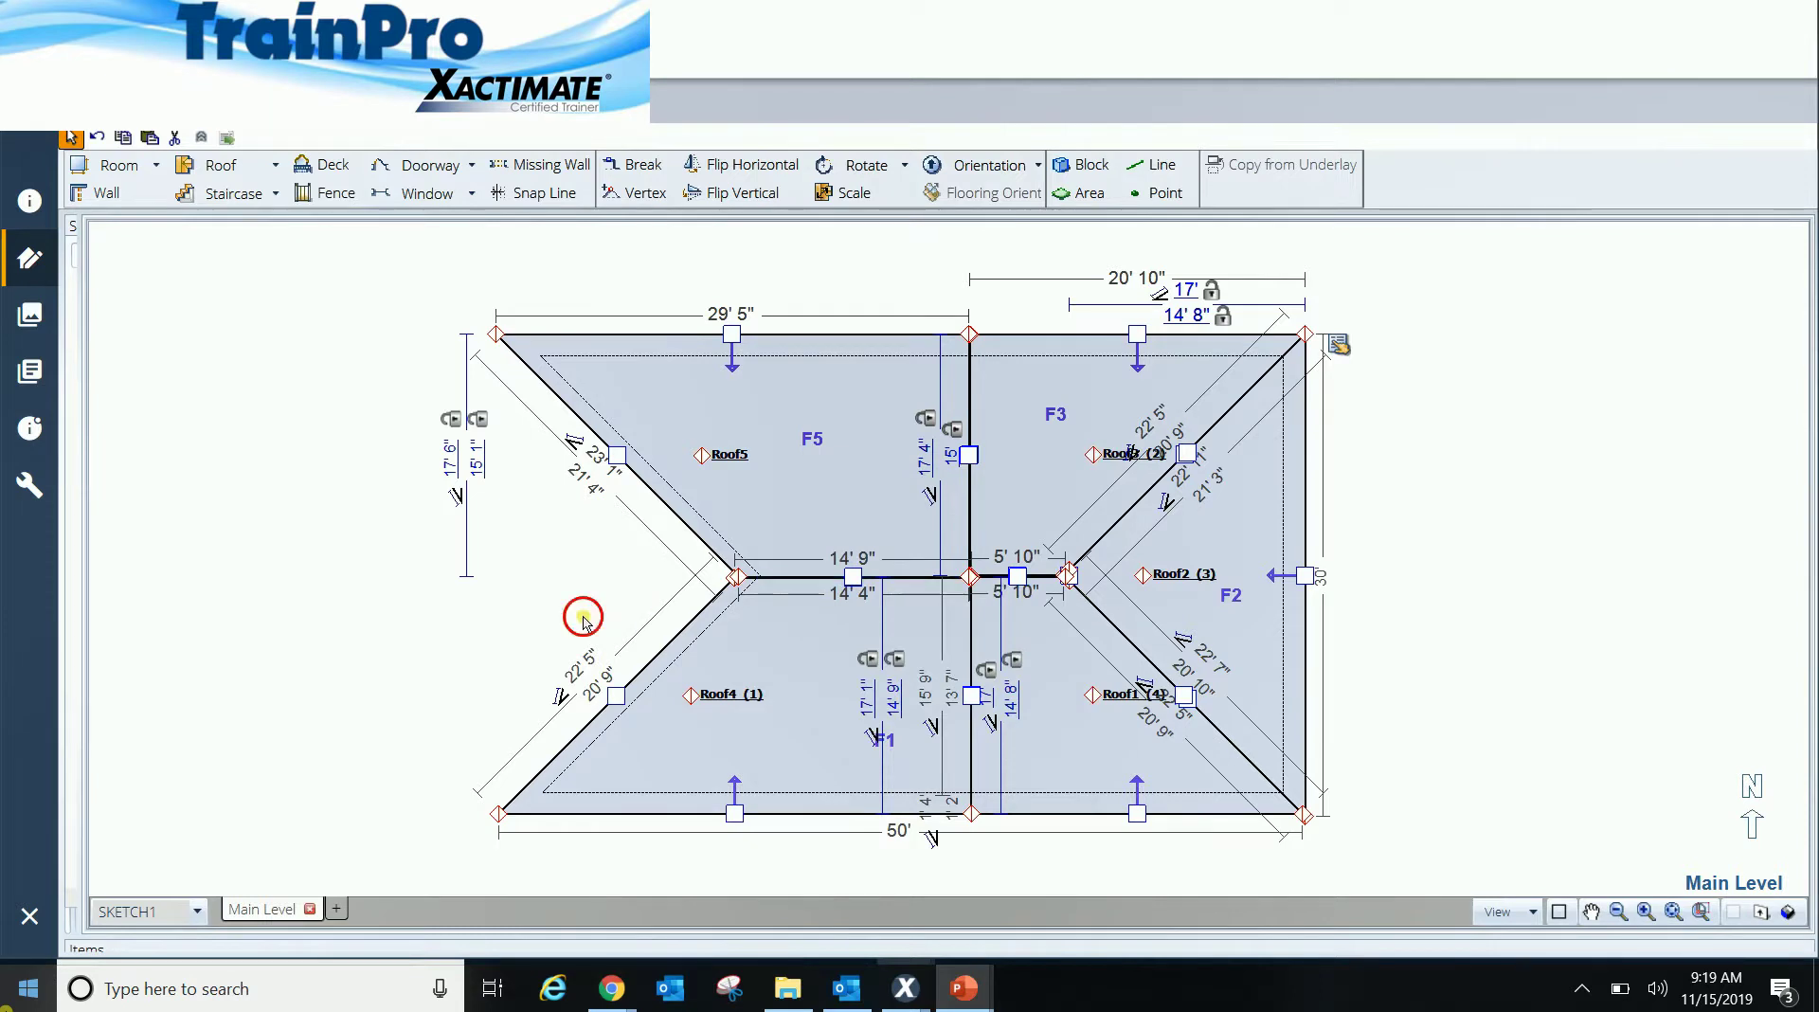
Step: Rename the Roof5 section to 'Main Hip'
double_click(729, 456)
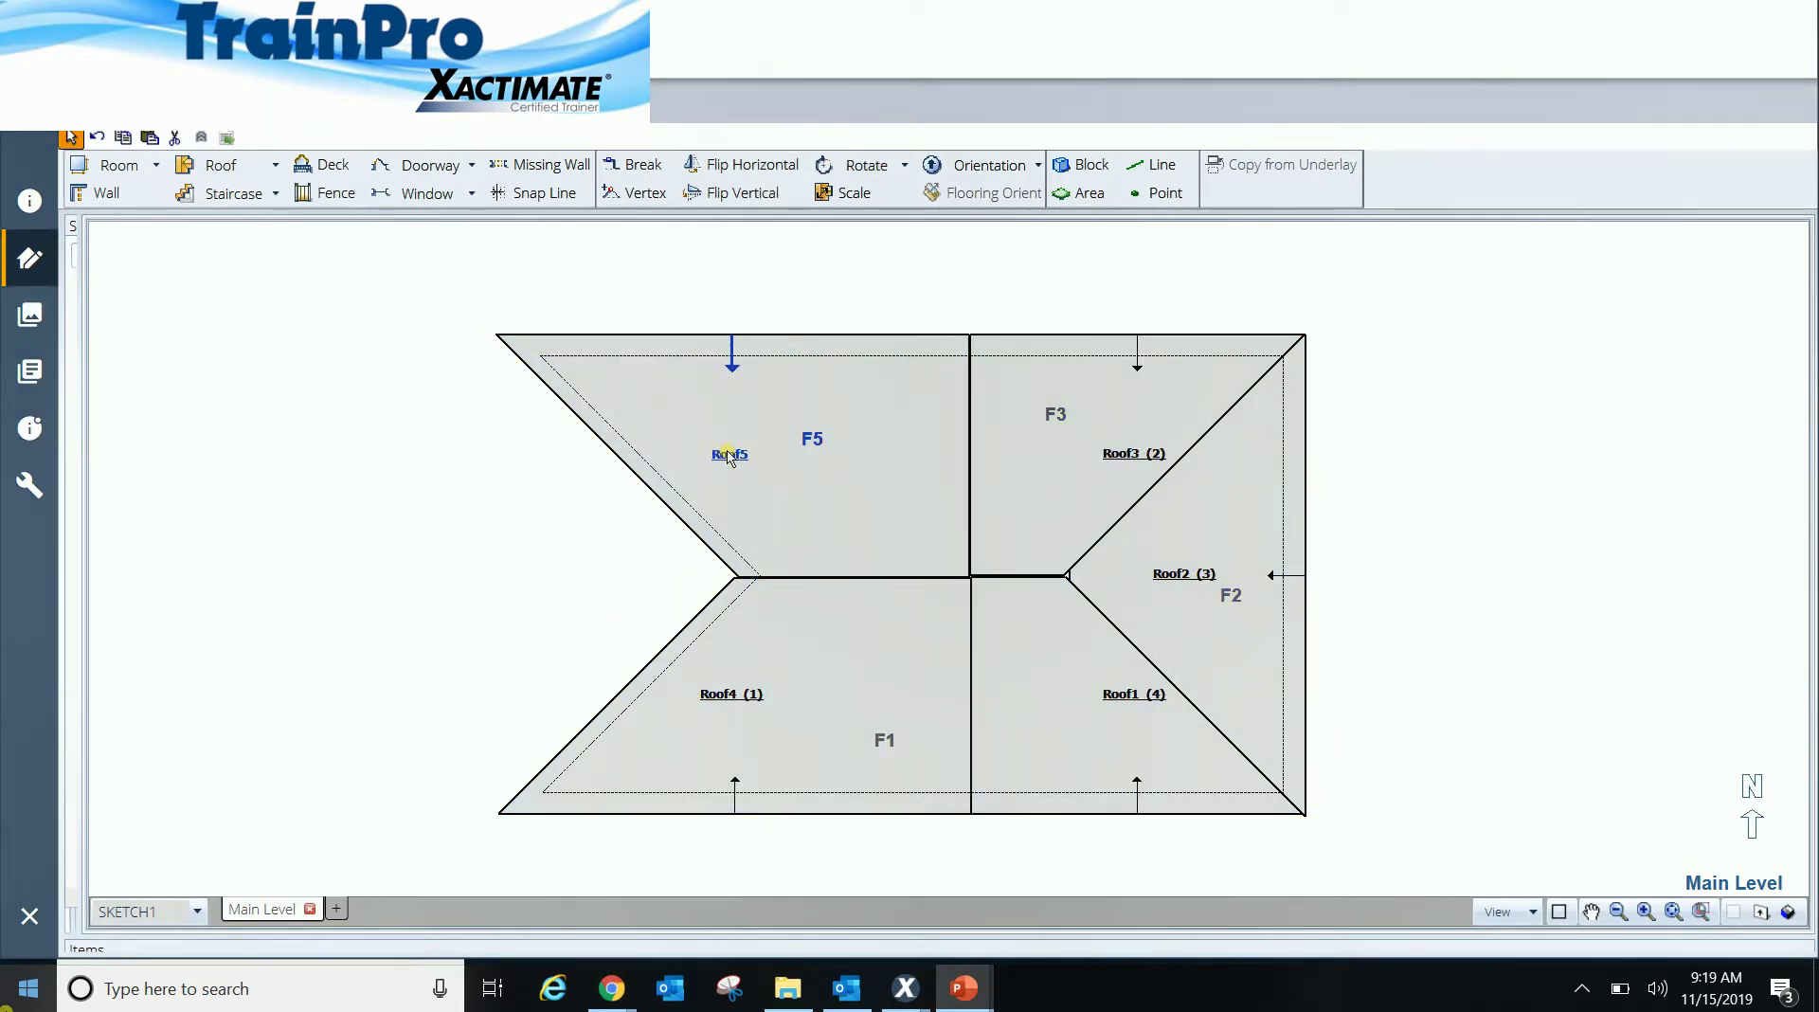
text(Main Hip)
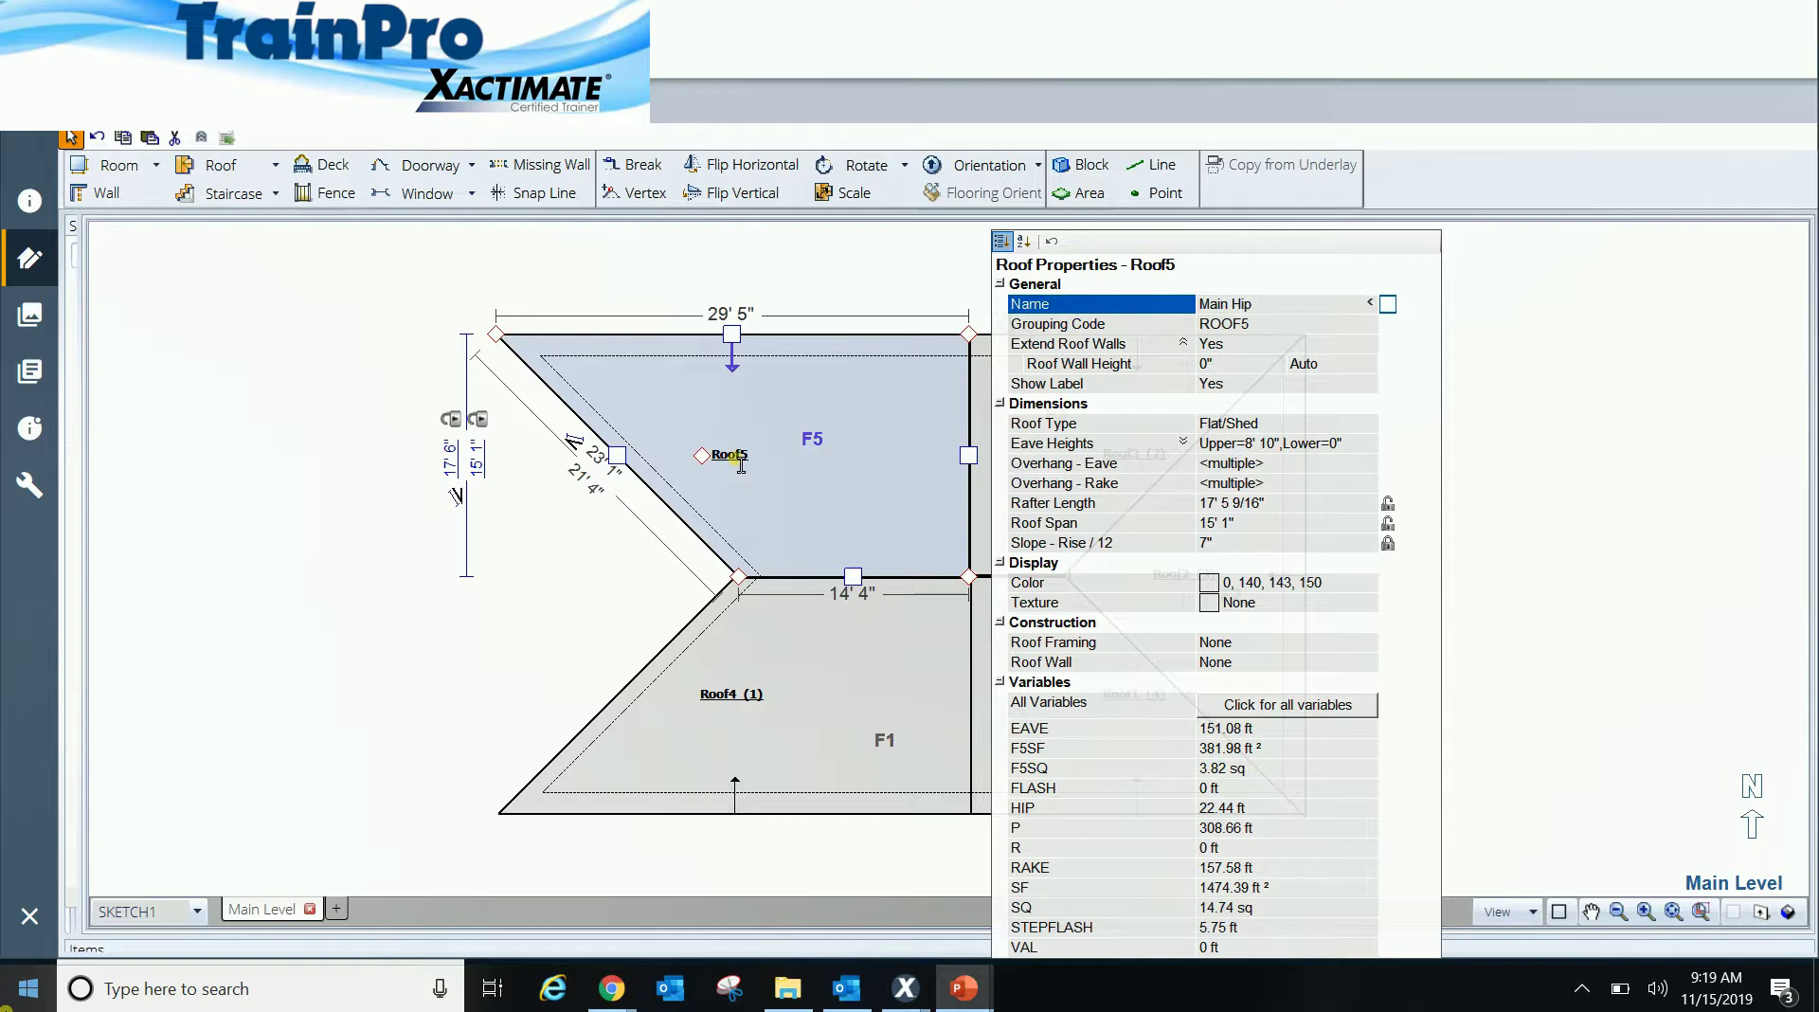
key(Return)
click(622, 551)
click(729, 696)
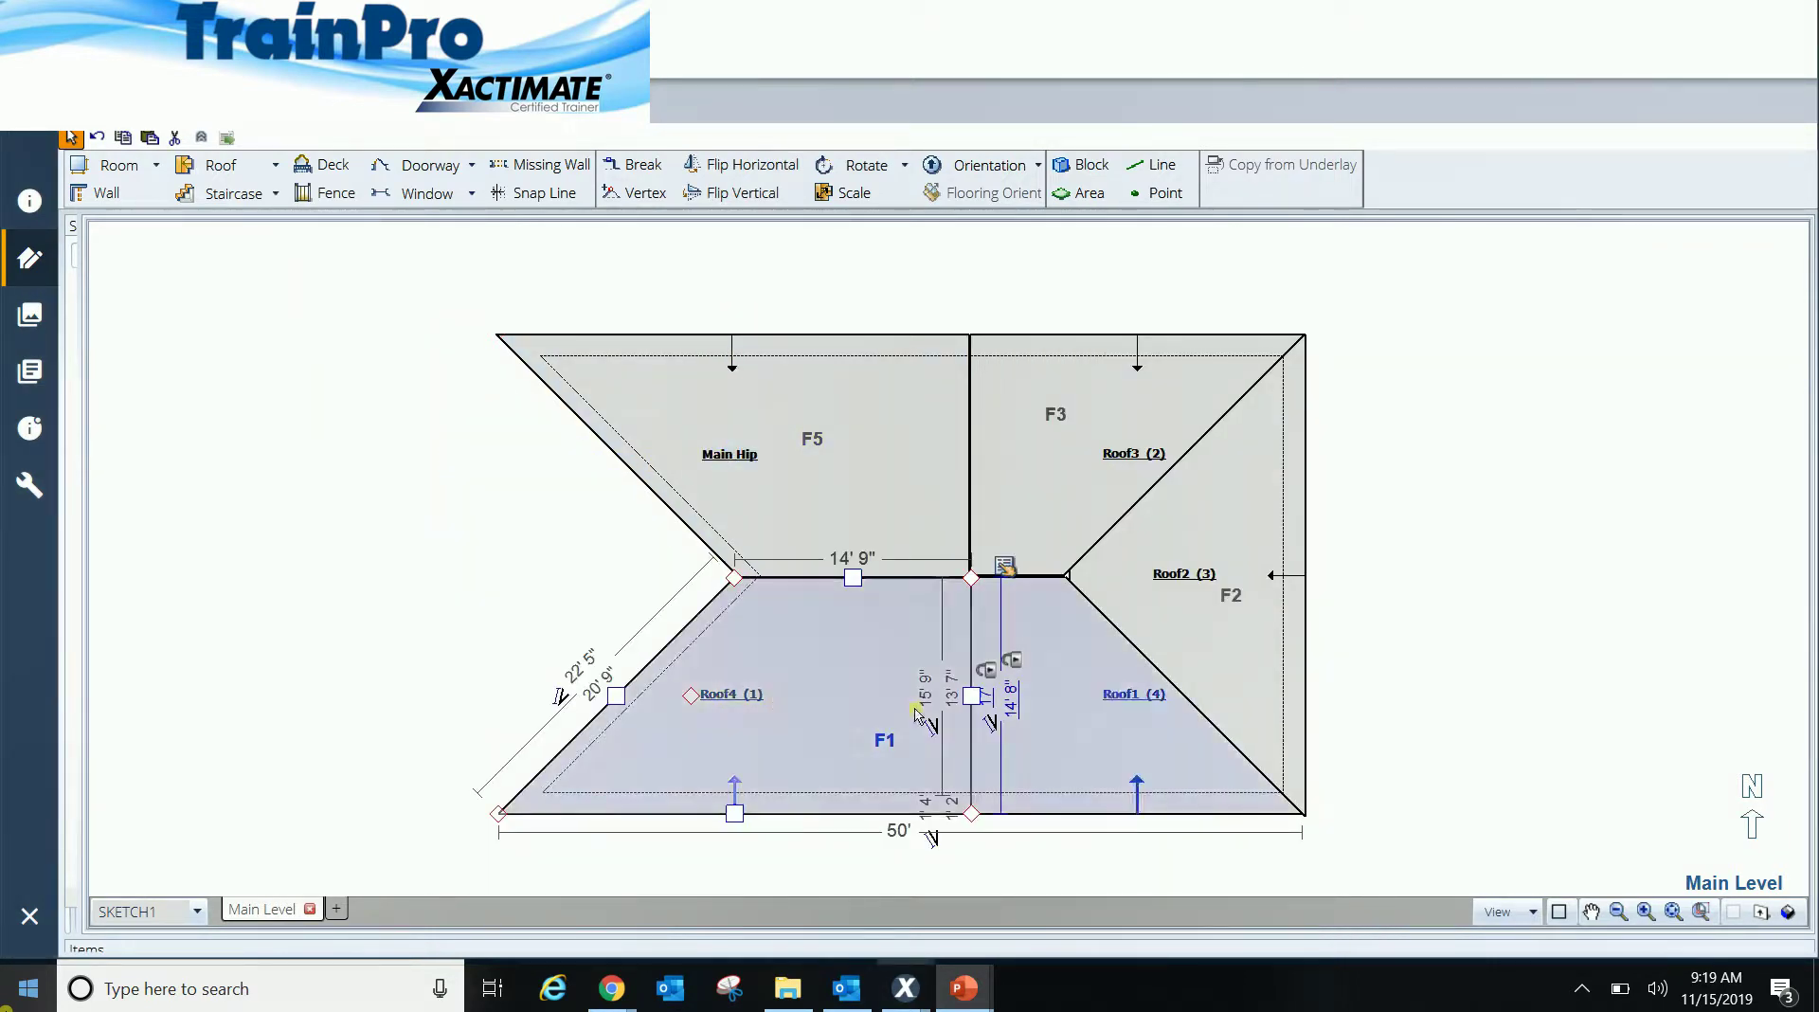
Step: Set Show Label to No for Roof1, Roof2, Roof3 and Roof4 together
ctrl+click(1134, 693)
ctrl+click(1209, 571)
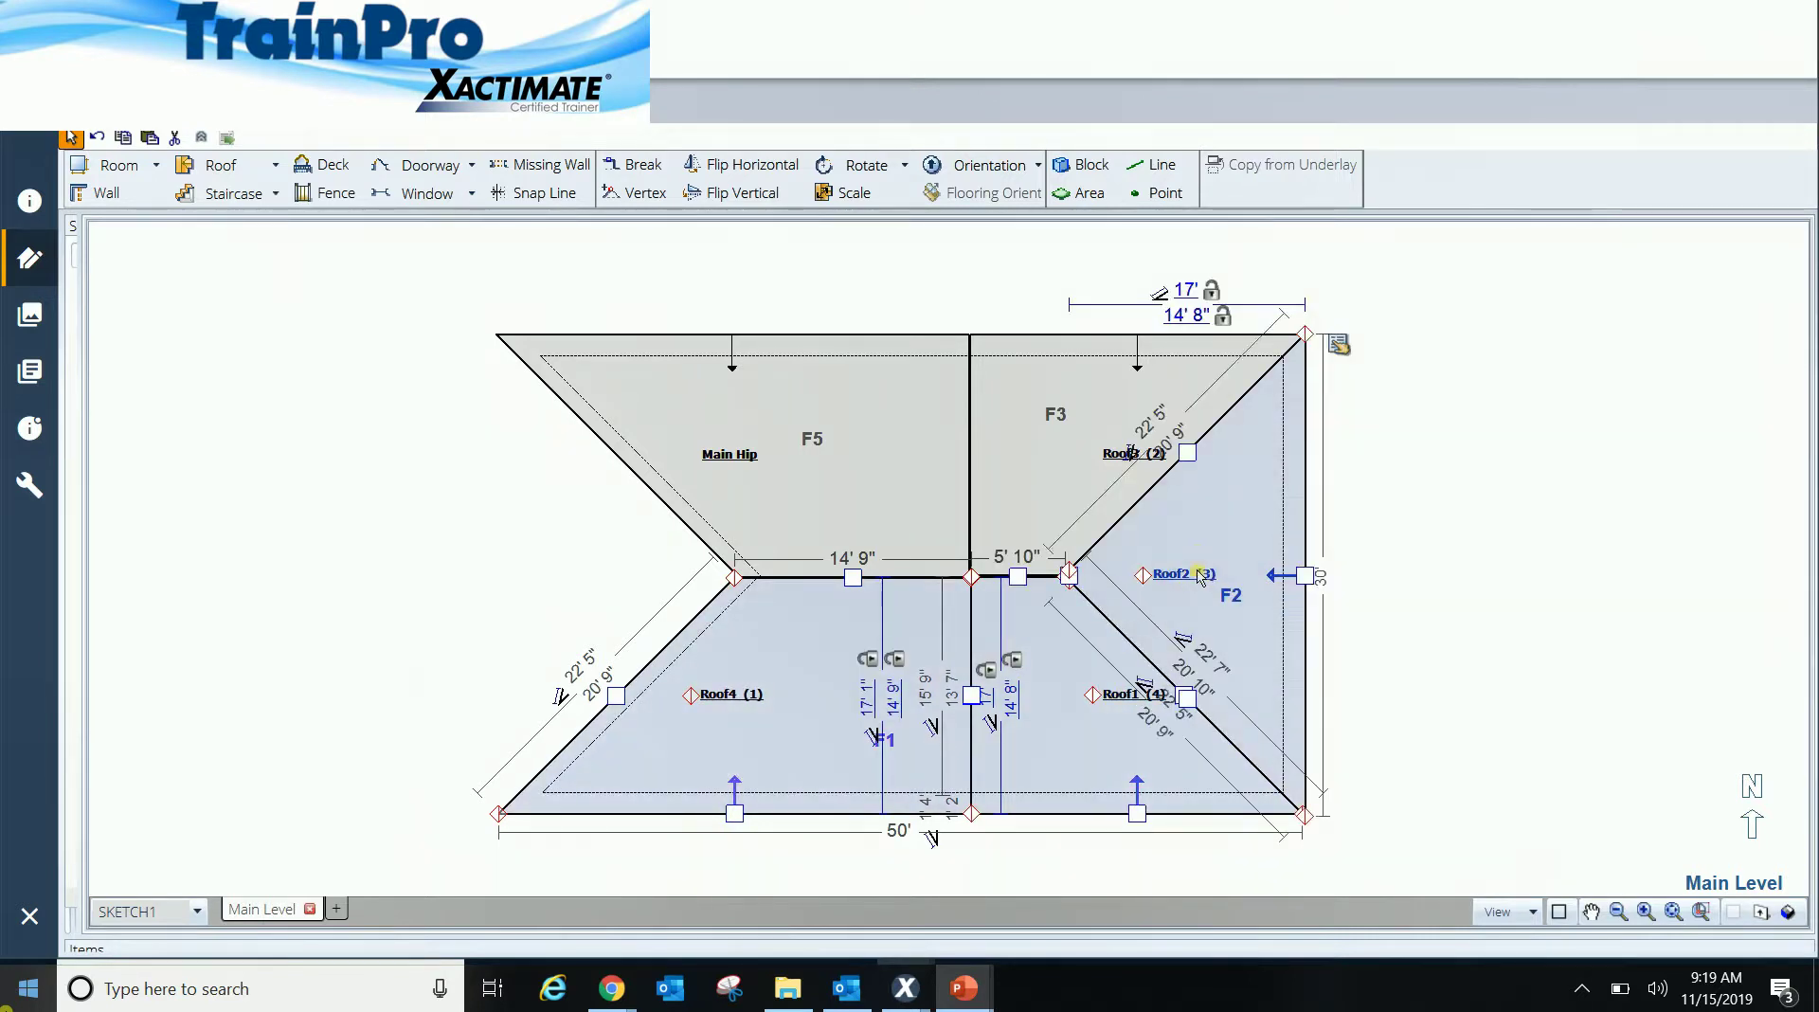
ctrl+click(1126, 454)
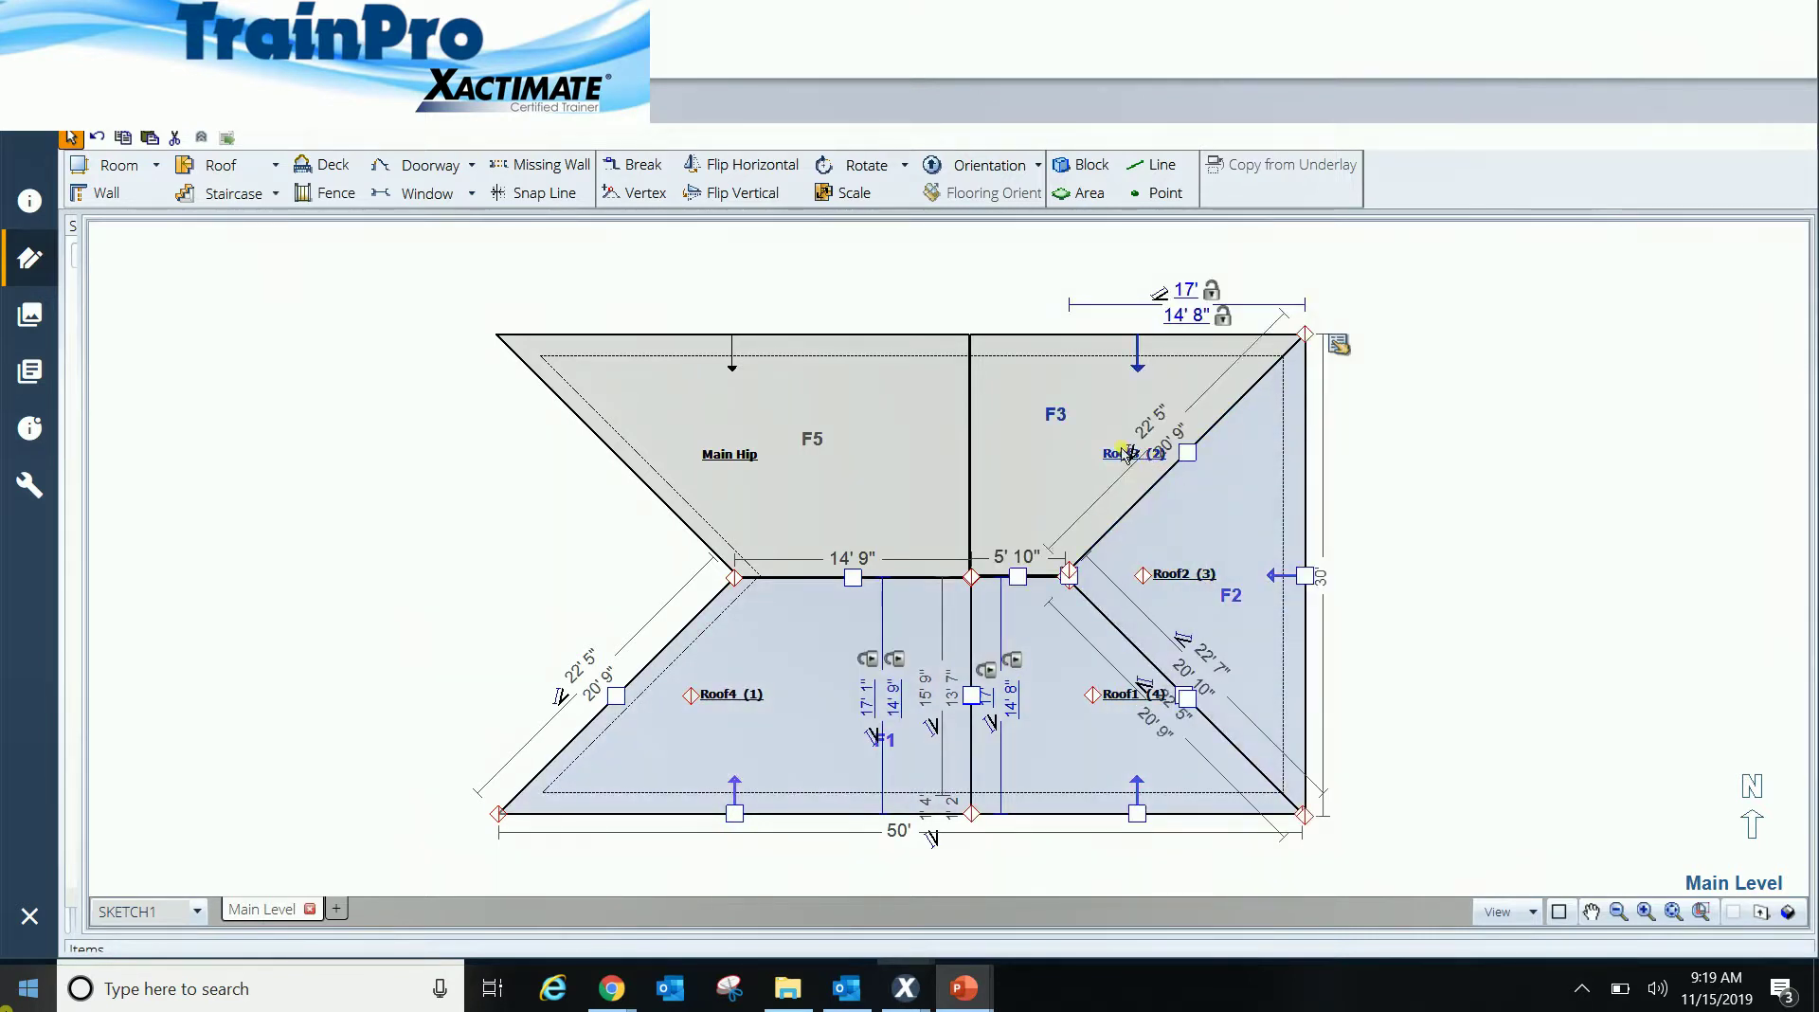
click(1338, 346)
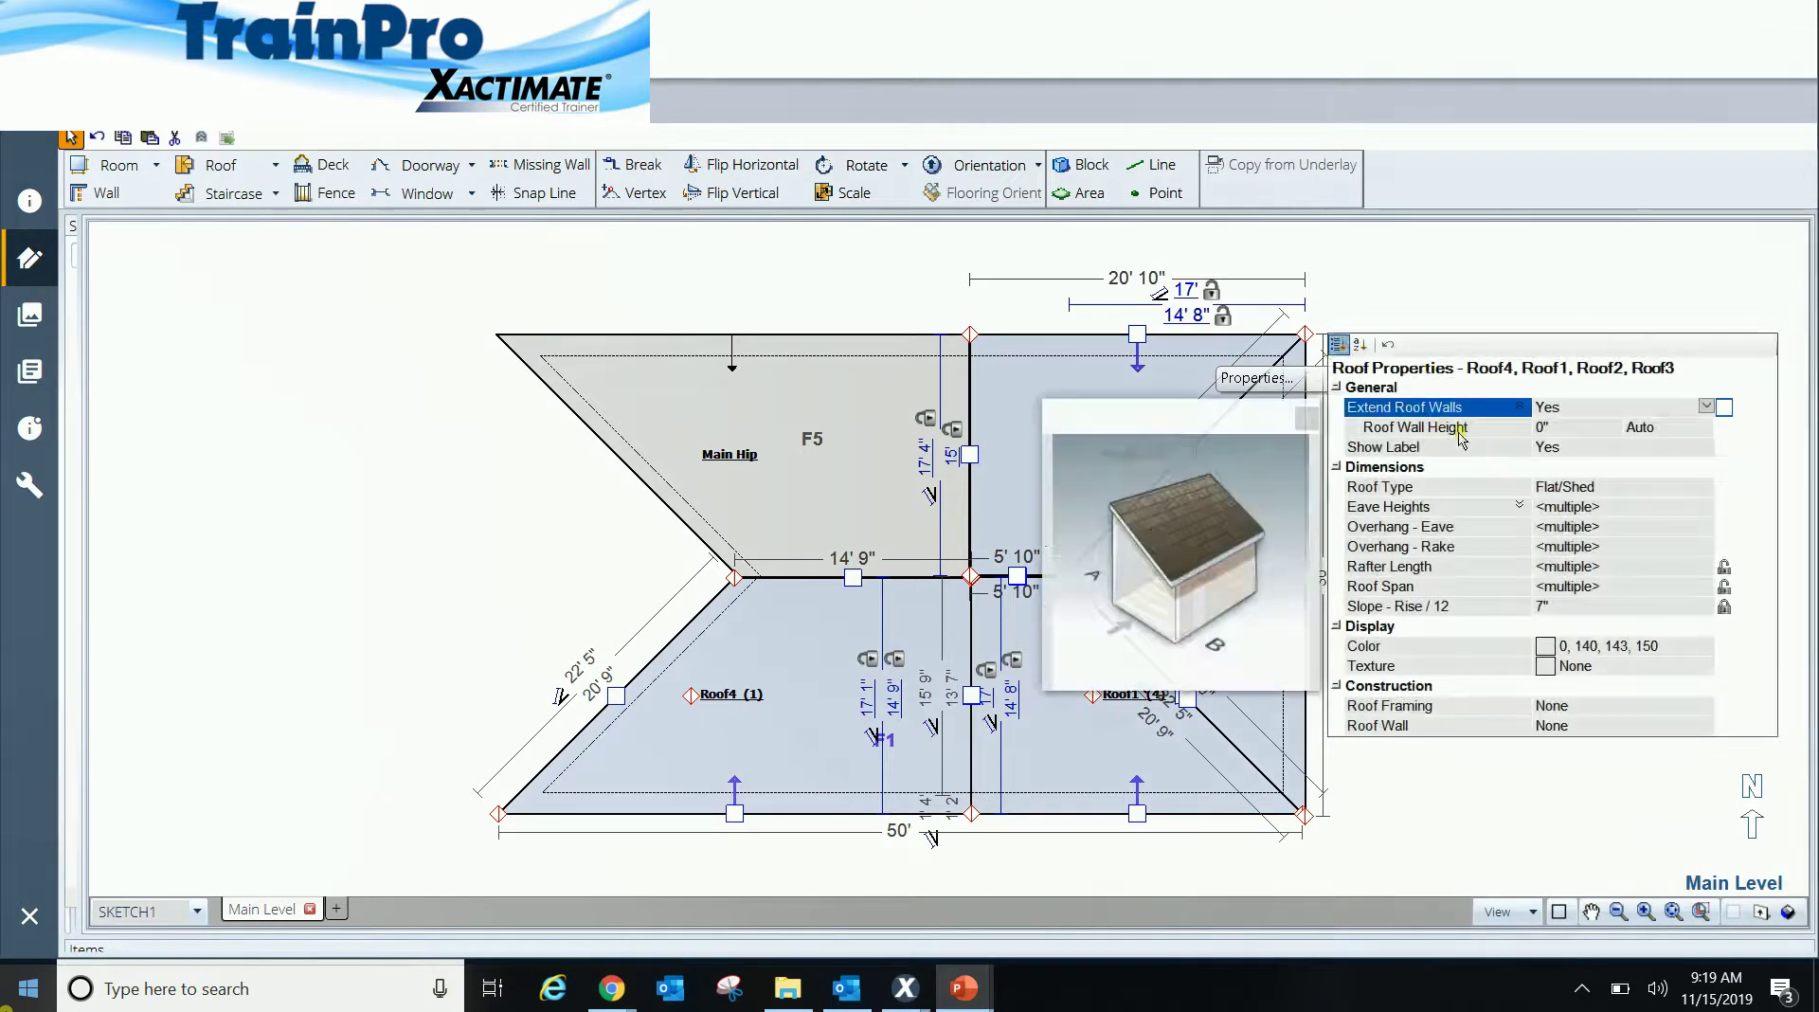
click(1568, 450)
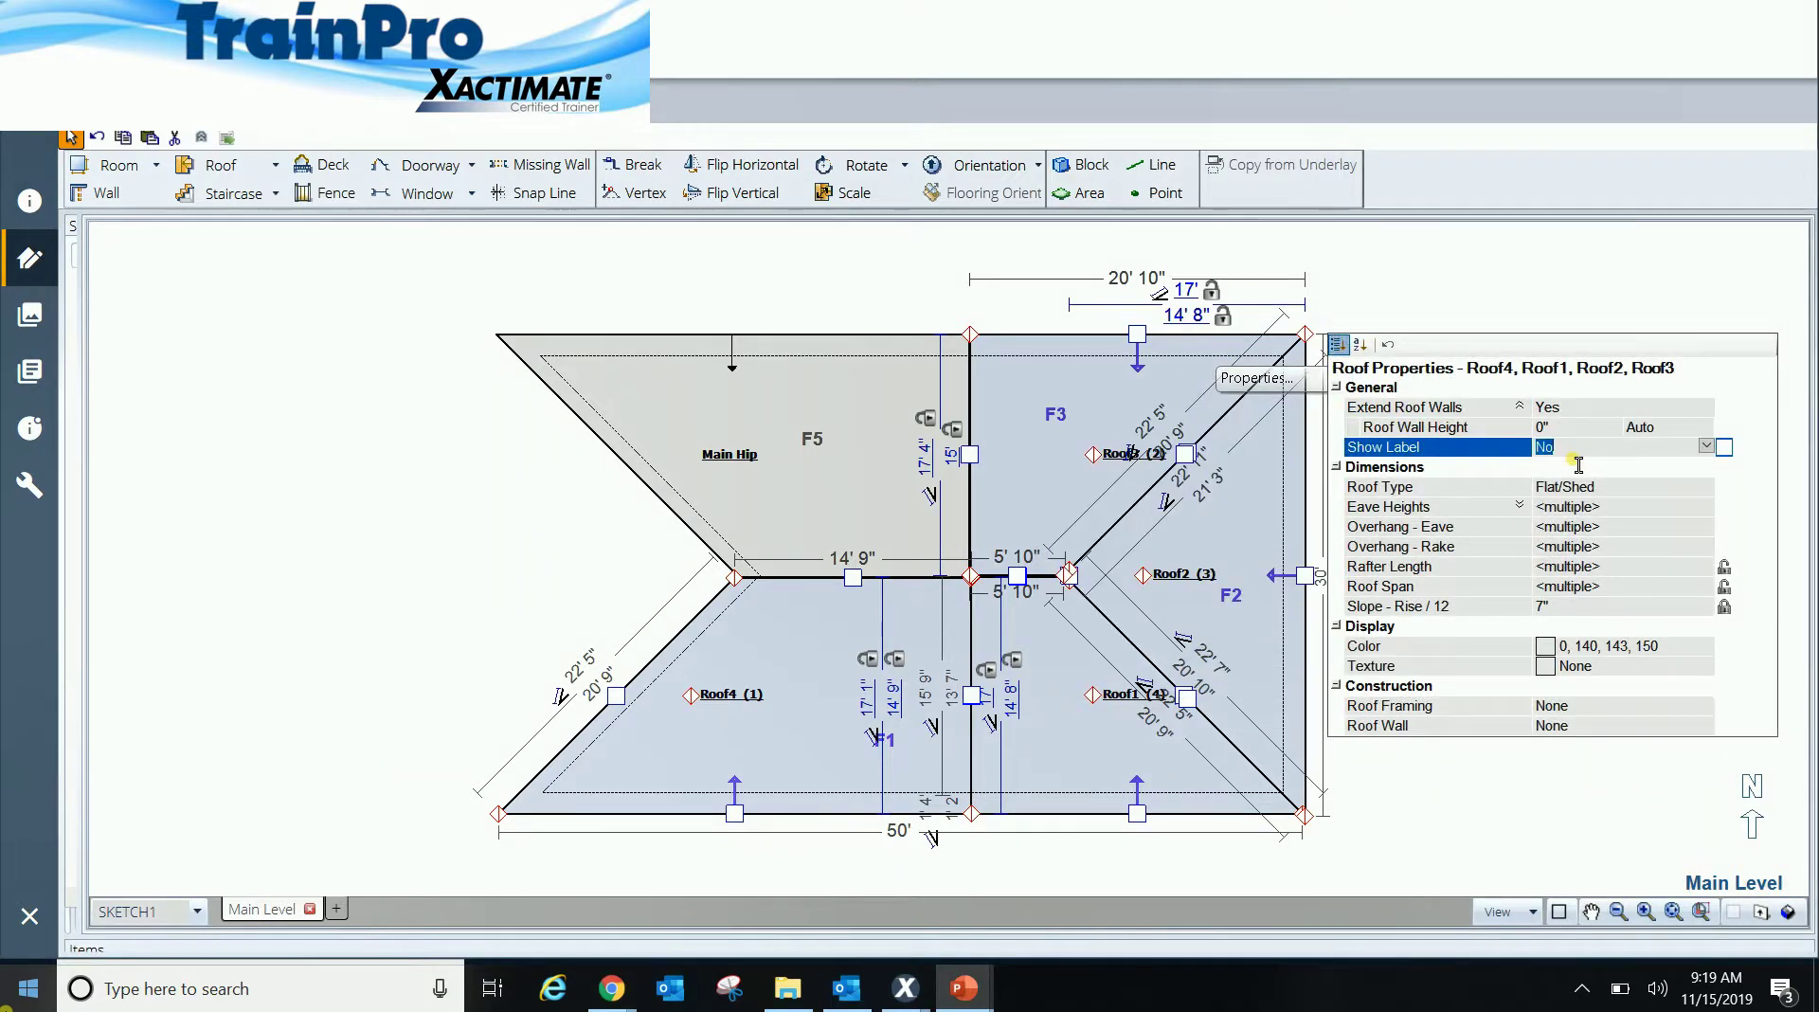
click(375, 545)
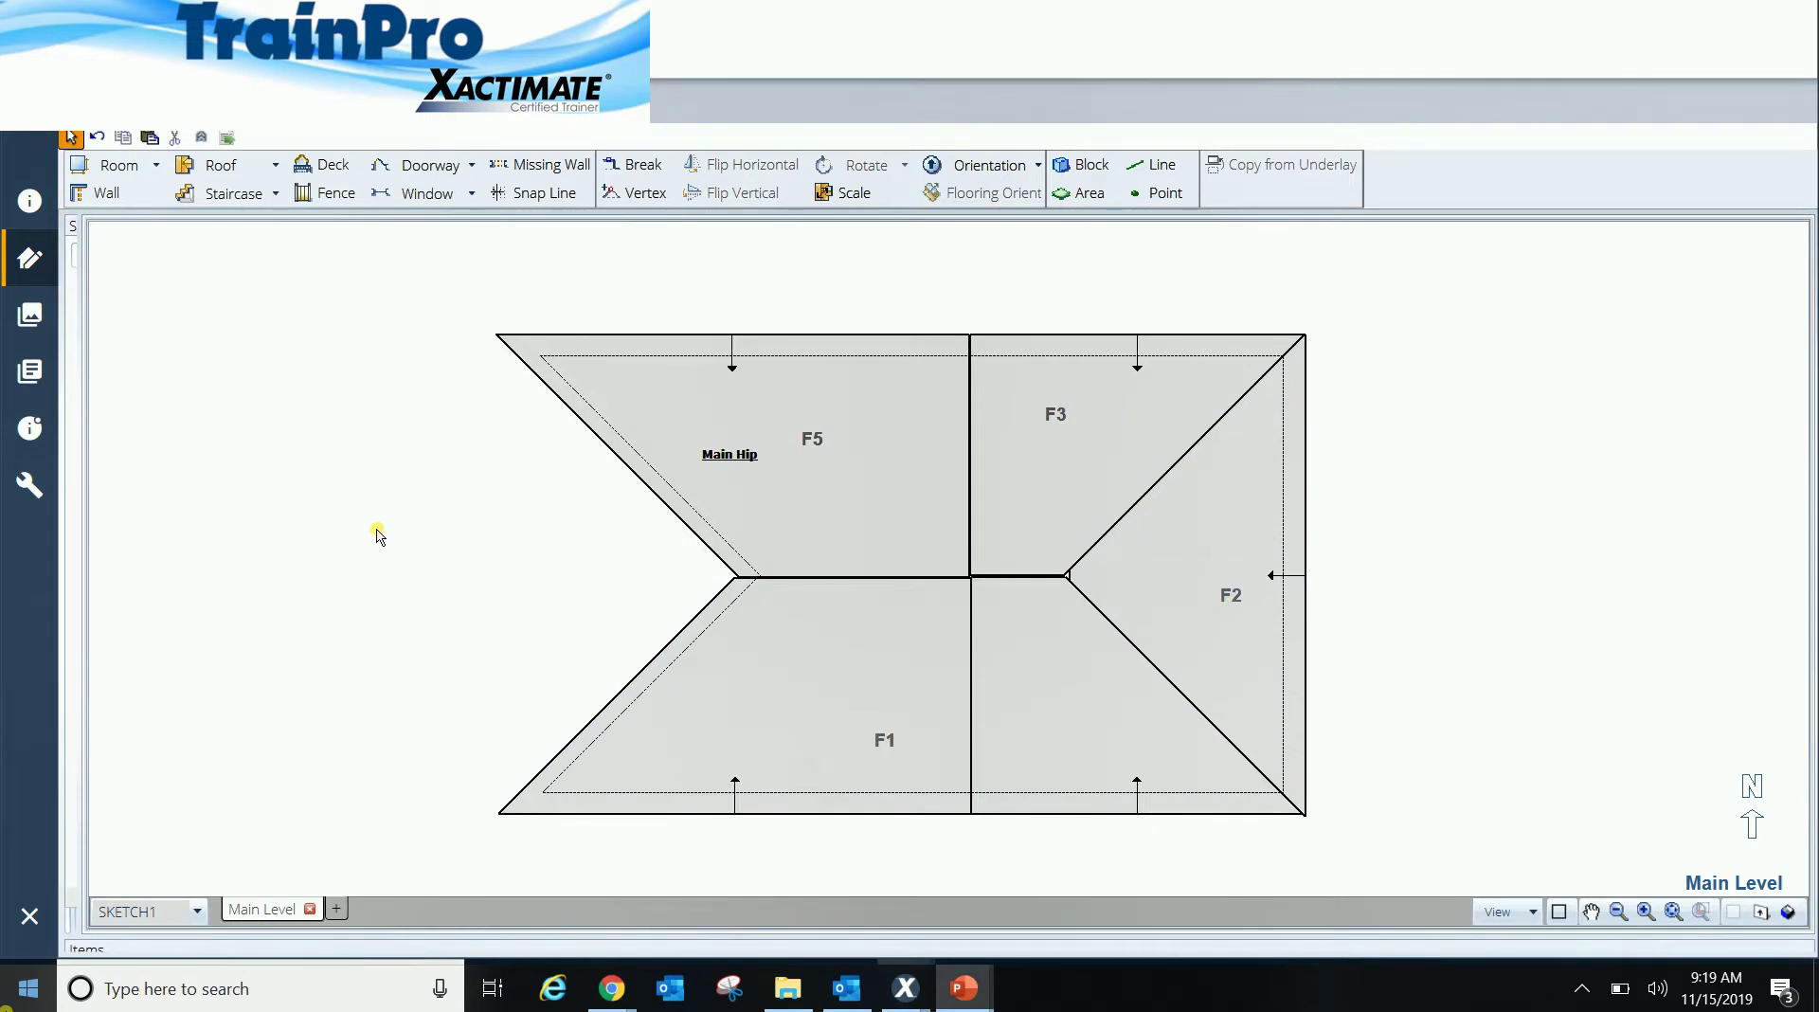
Step: Draw a small Roof5 hip left of the main roof, about 24' 9" wide, sloped 7/12 on all sides
scroll(374, 498, down, 2)
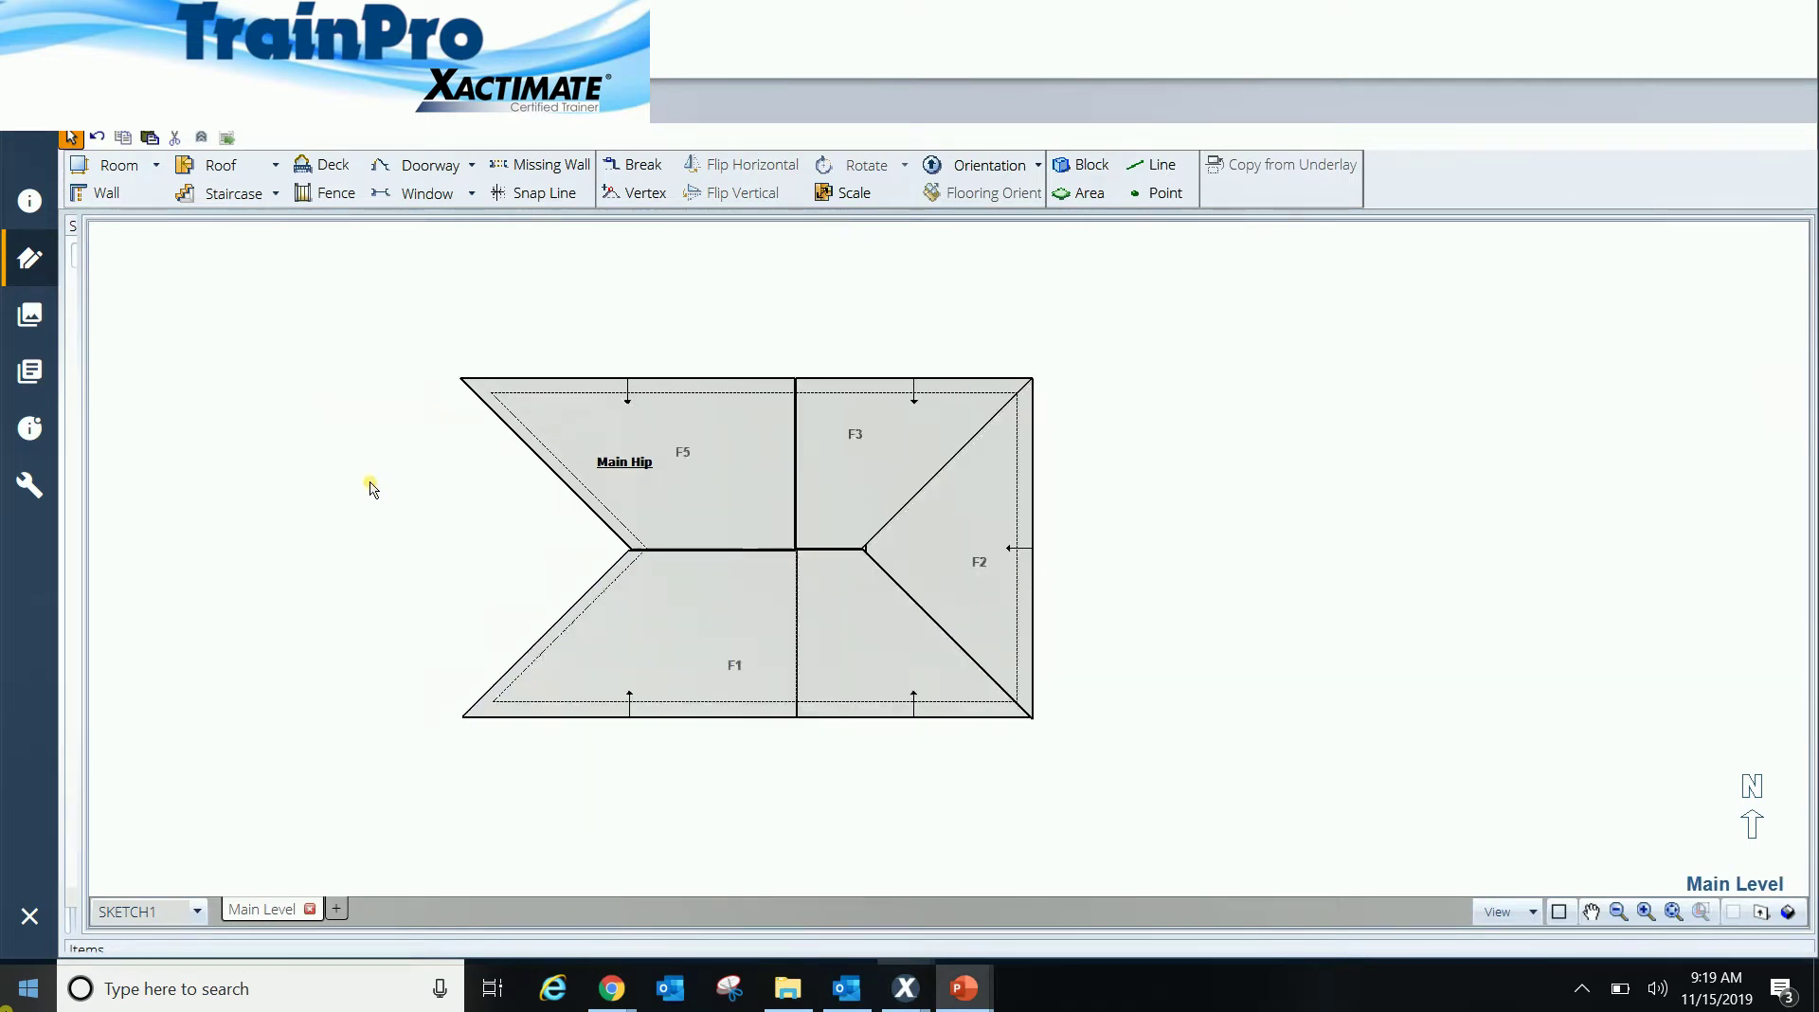
drag(218, 166, 258, 392)
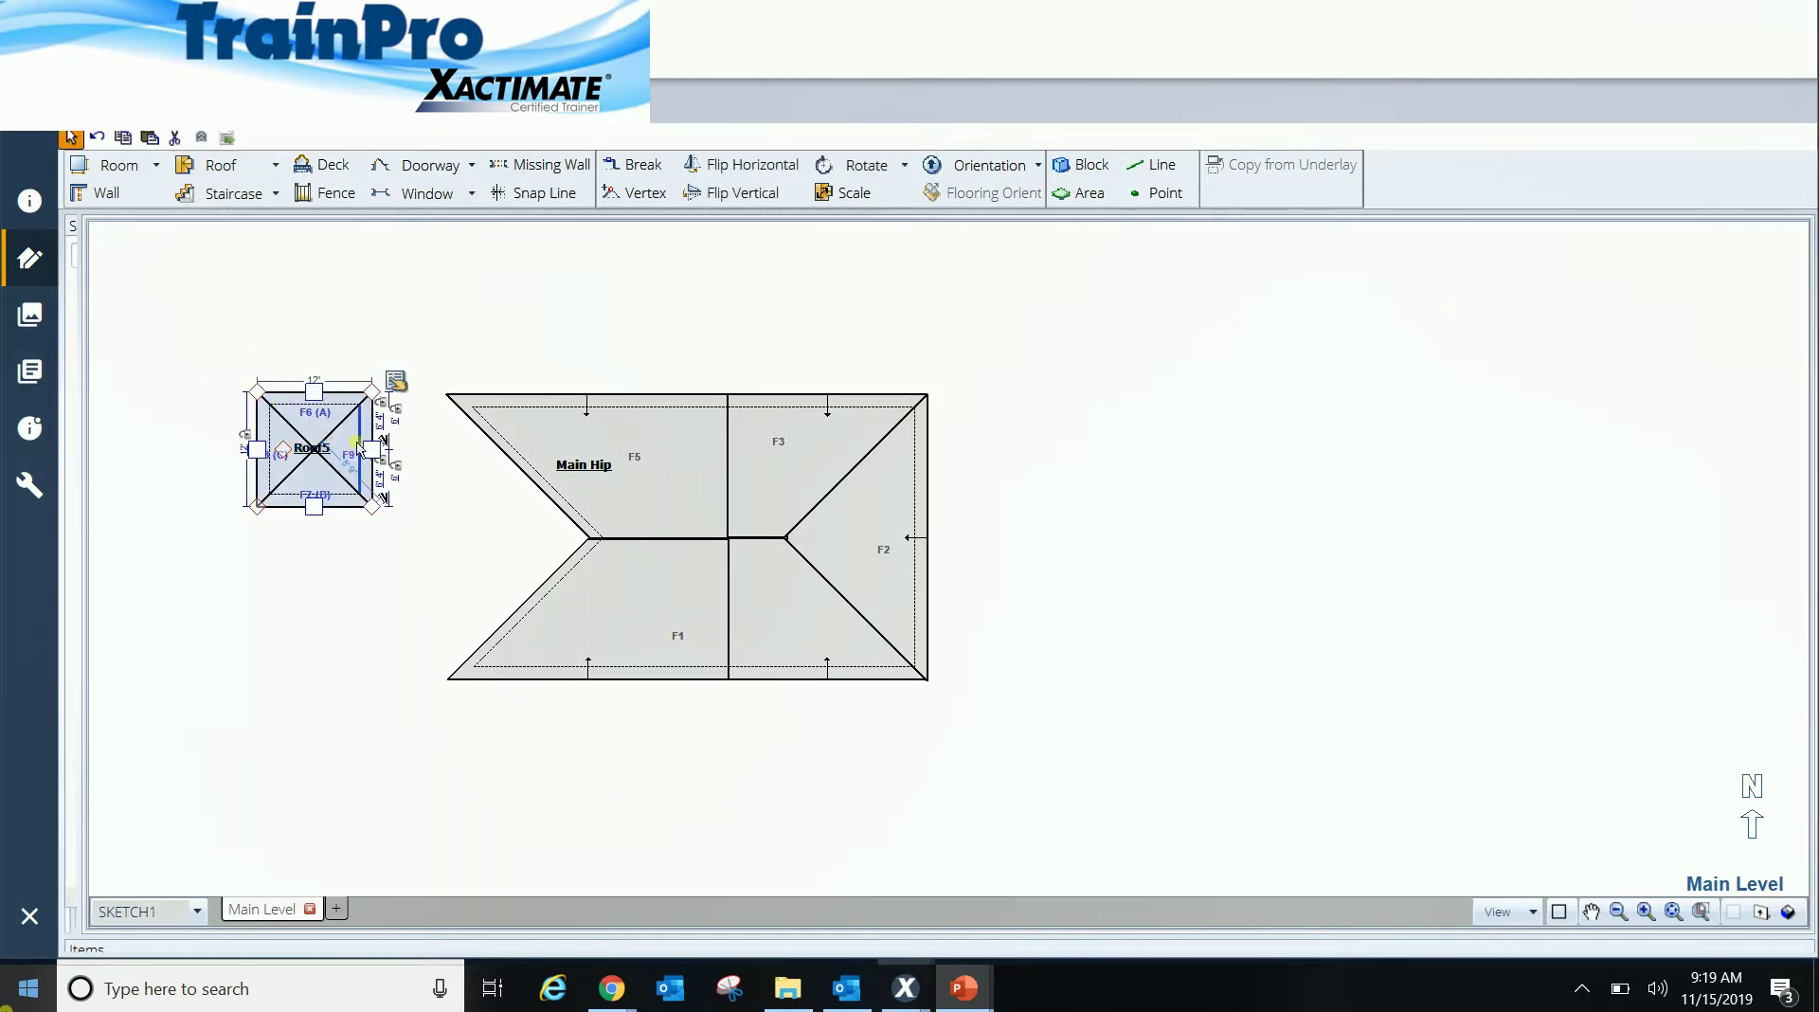
drag(372, 453, 495, 462)
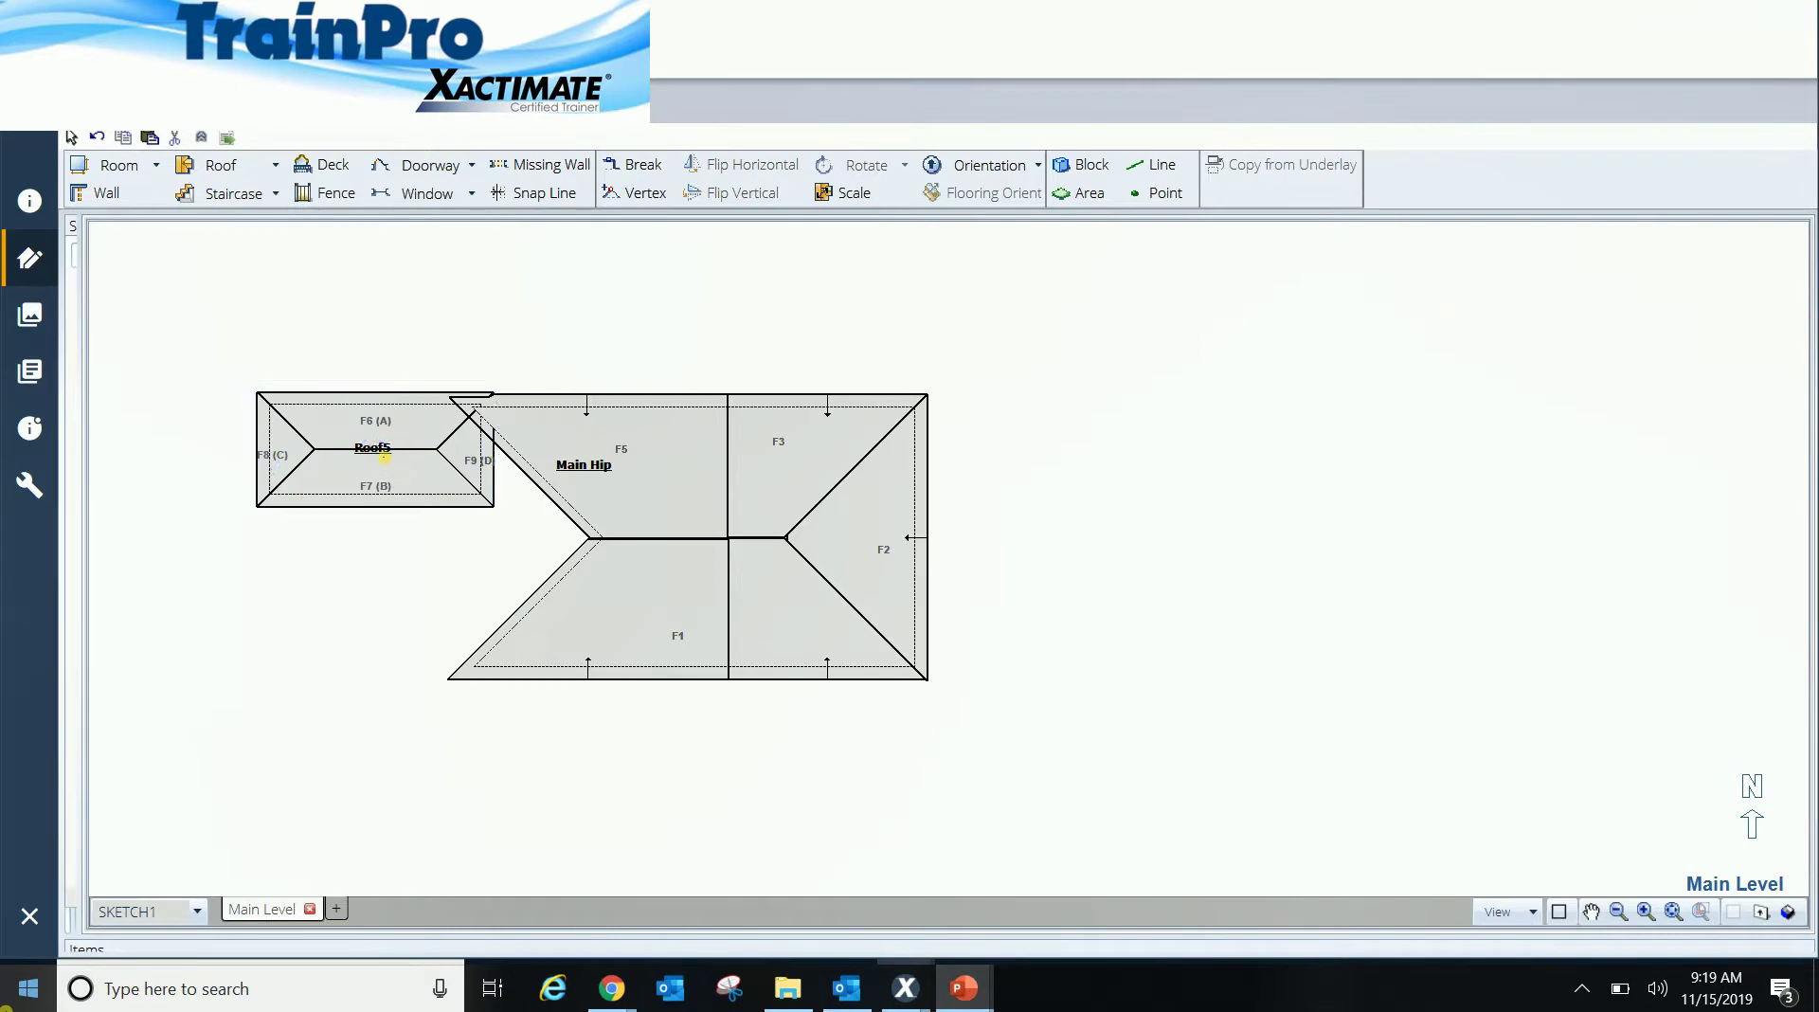
click(517, 380)
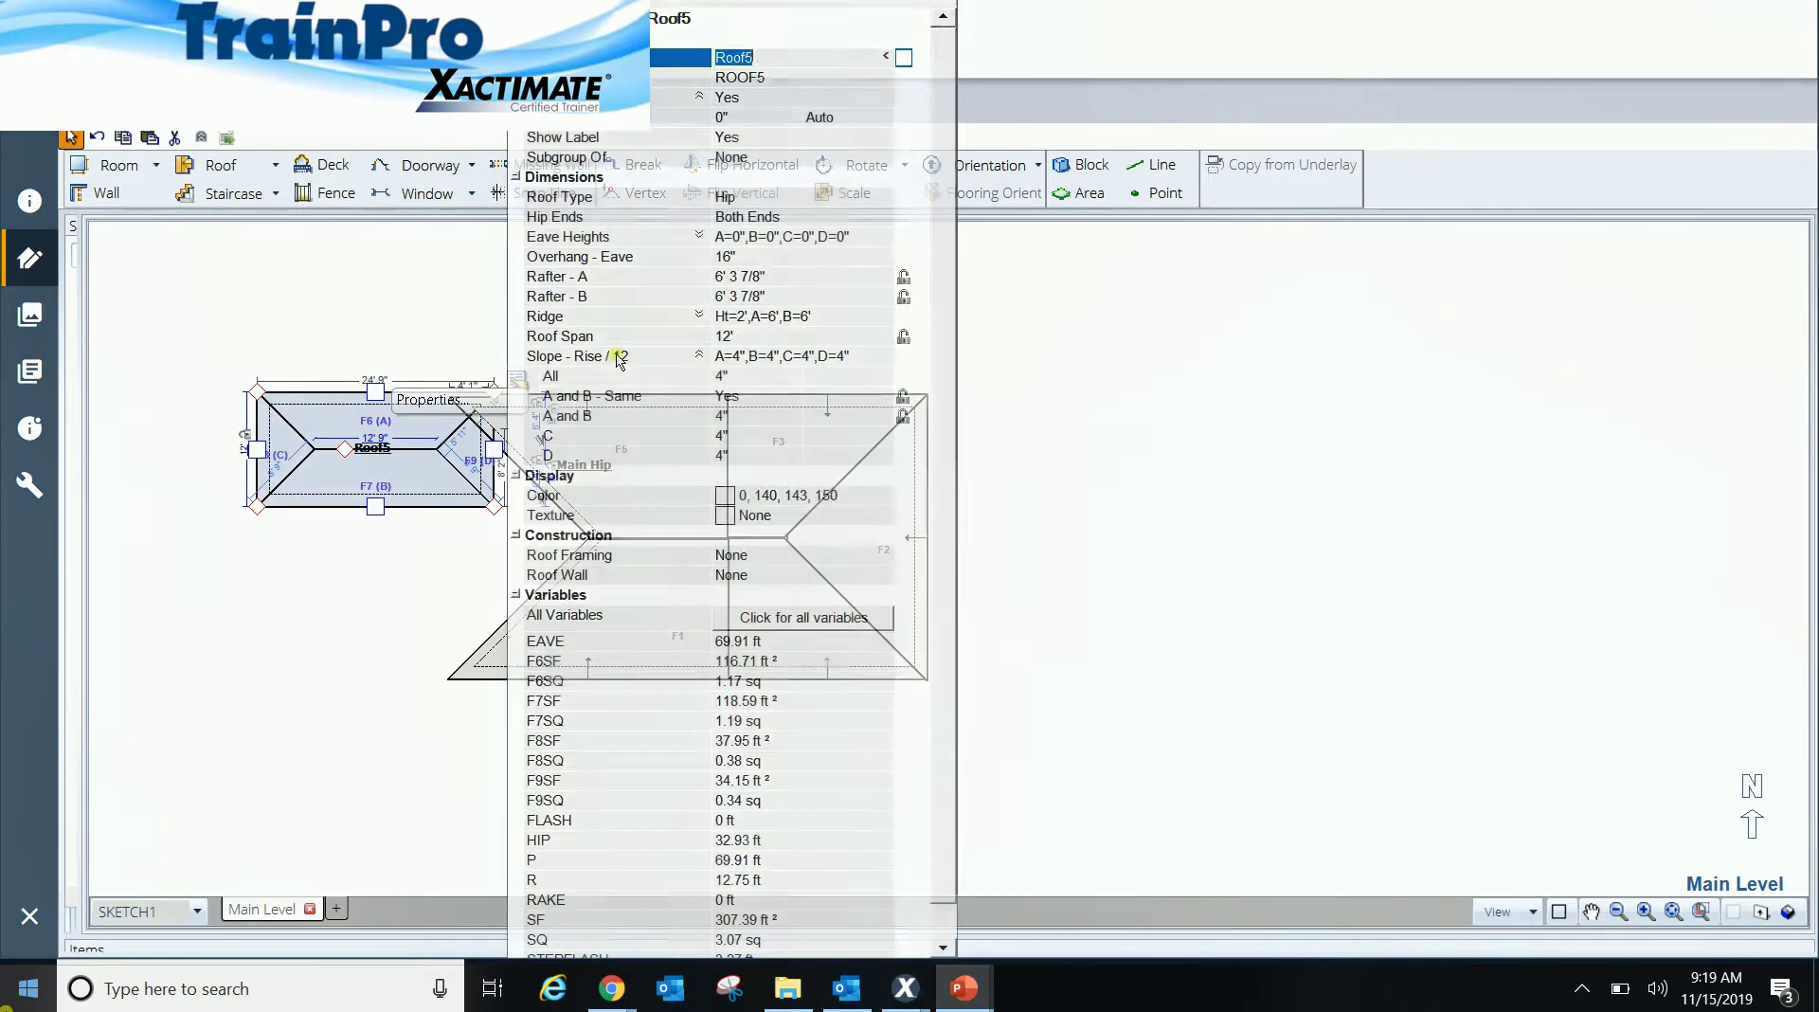
click(730, 379)
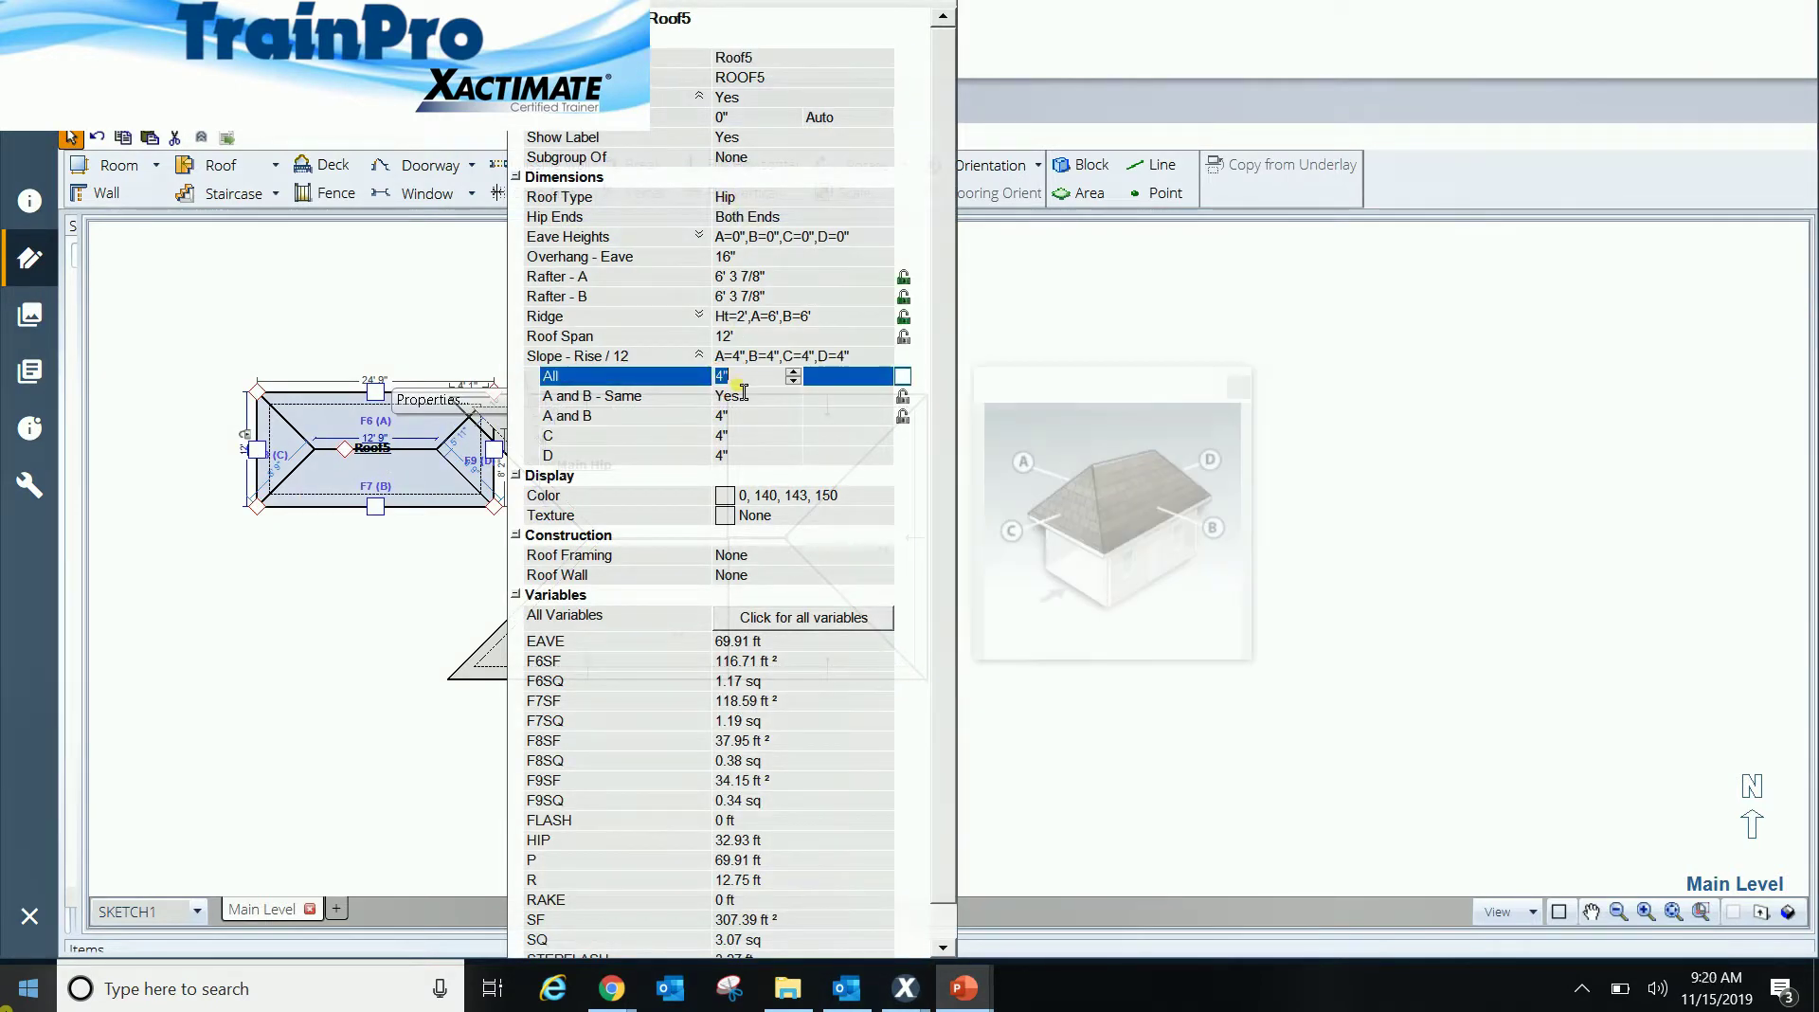
text(7)
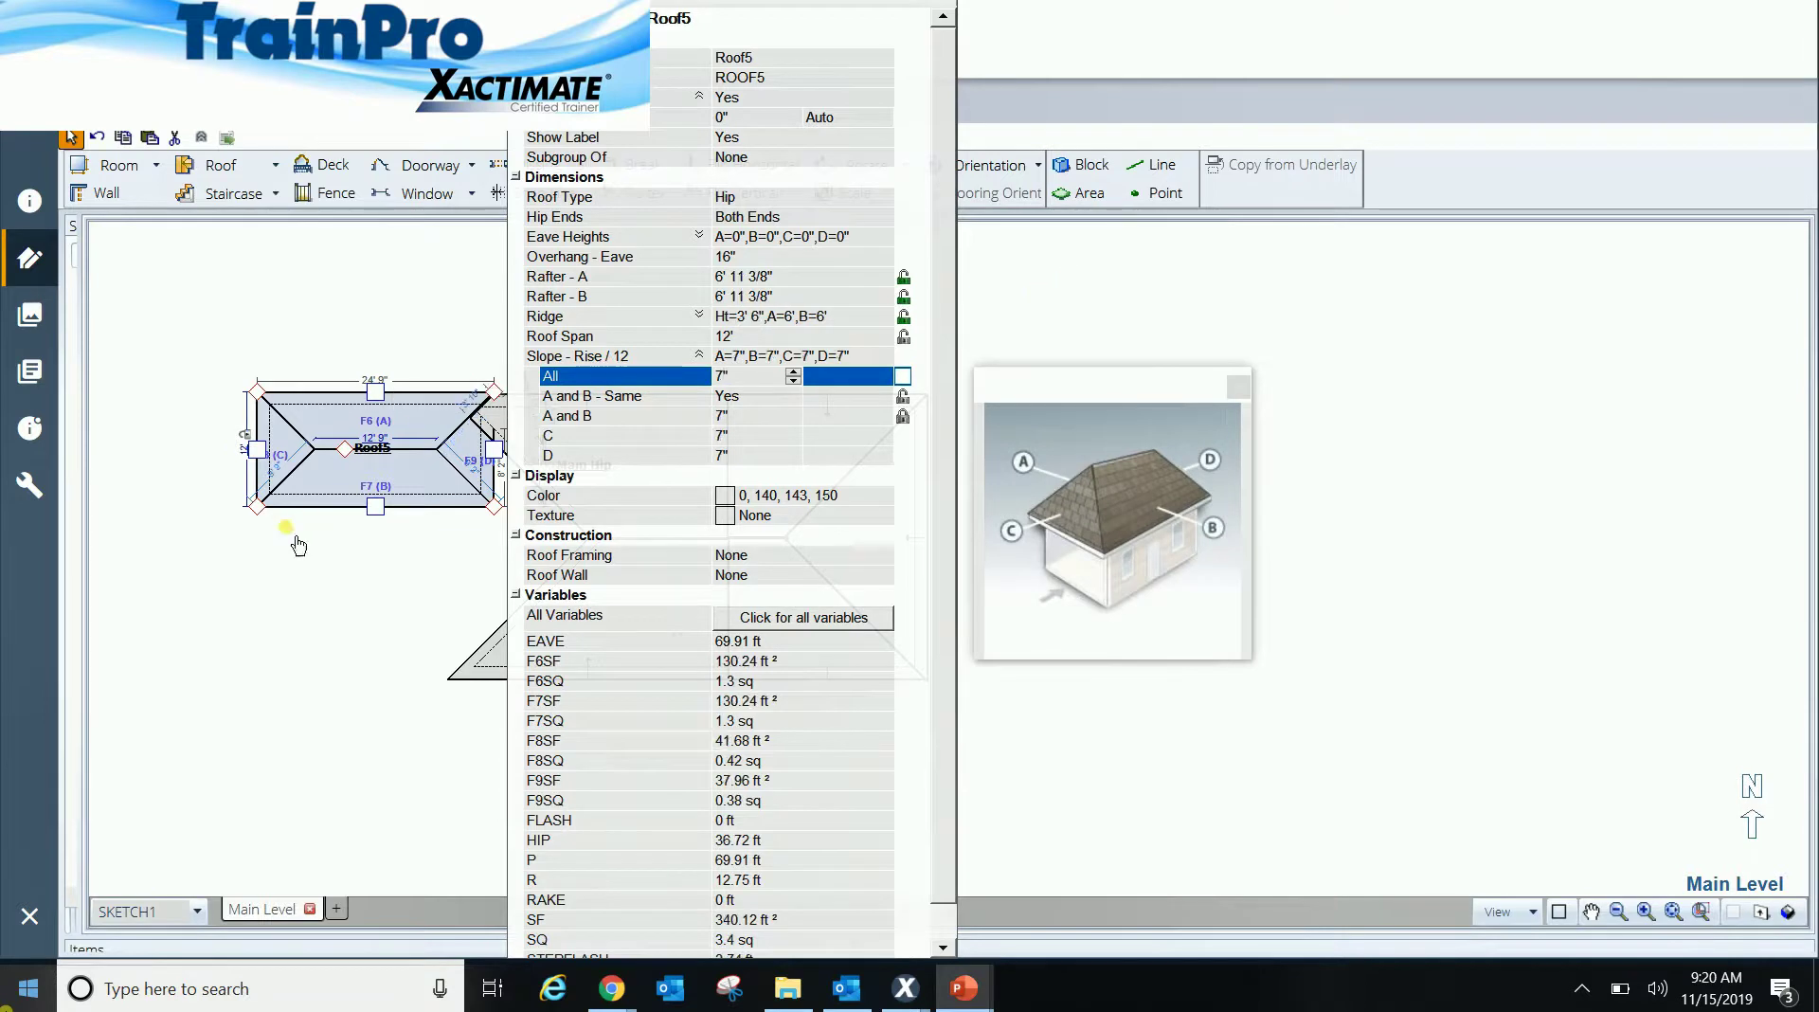
click(285, 529)
click(350, 463)
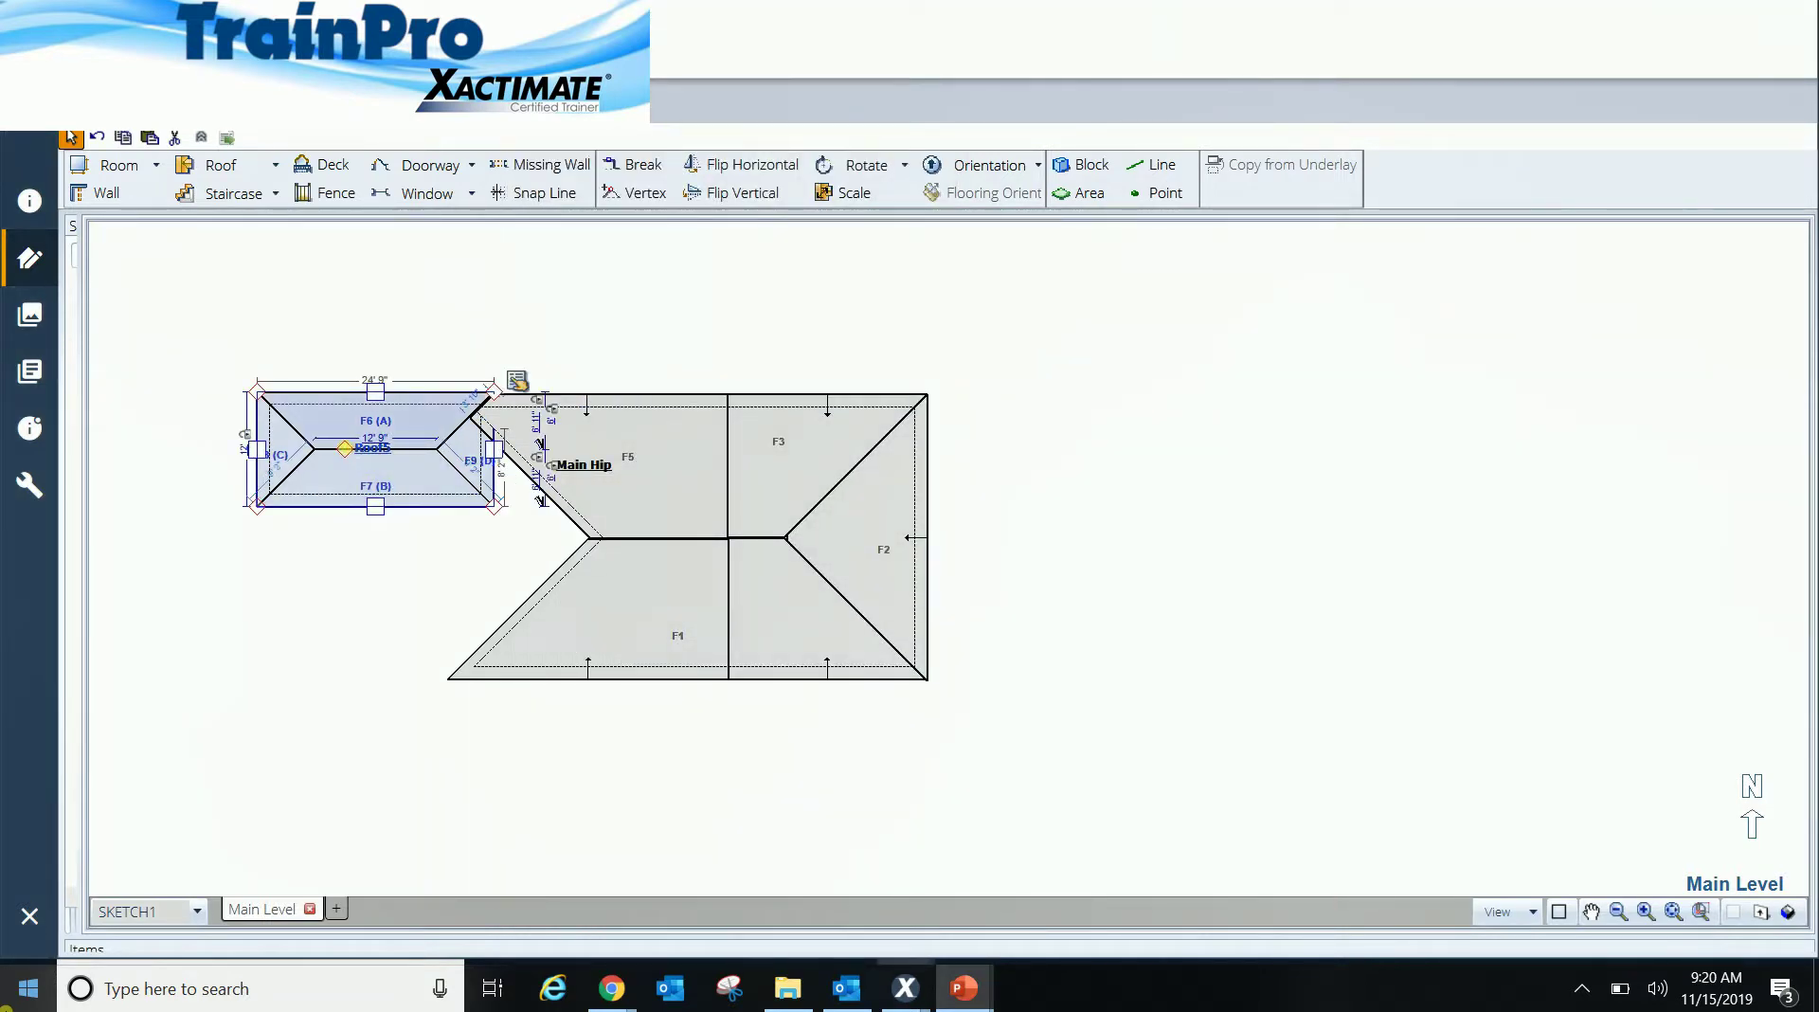
Step: Move Roof5 onto Main Hip's left end and stretch it down to the full 29'8" depth
mouse_move(350, 463)
mouse_down()
mouse_move(528, 466)
mouse_move(525, 452)
mouse_up()
drag(567, 512, 562, 679)
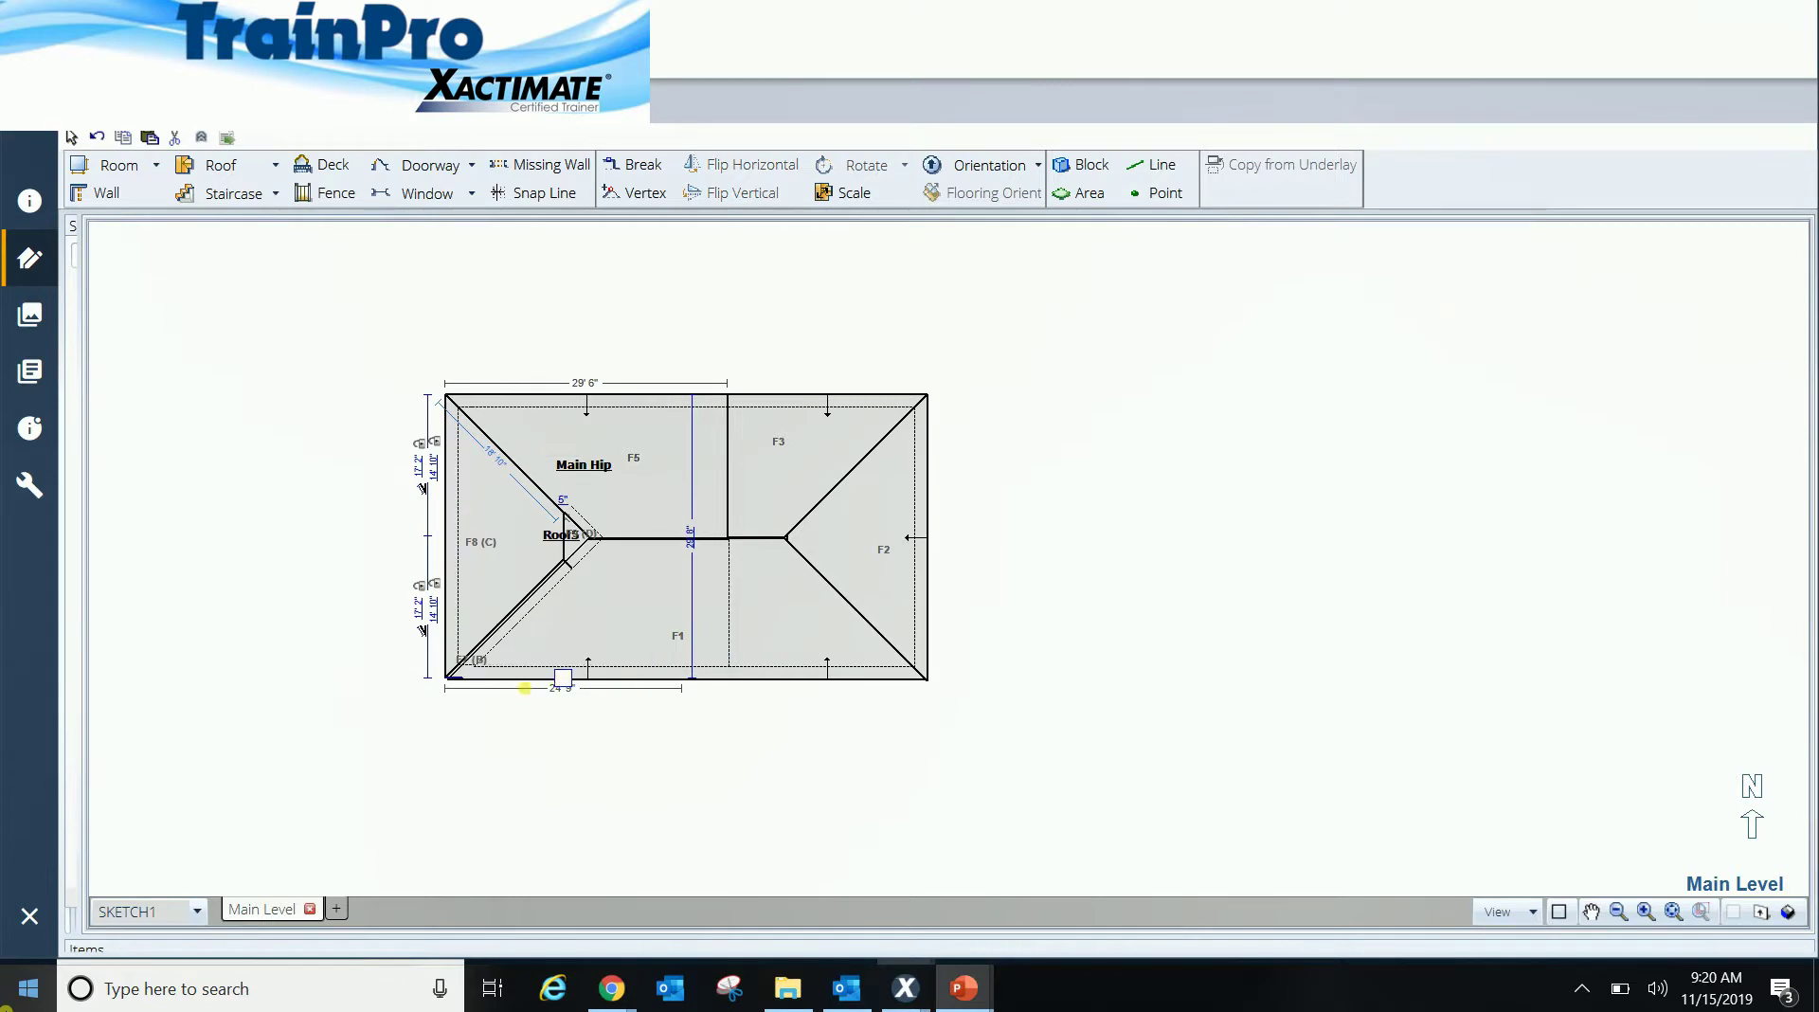
click(478, 745)
click(493, 547)
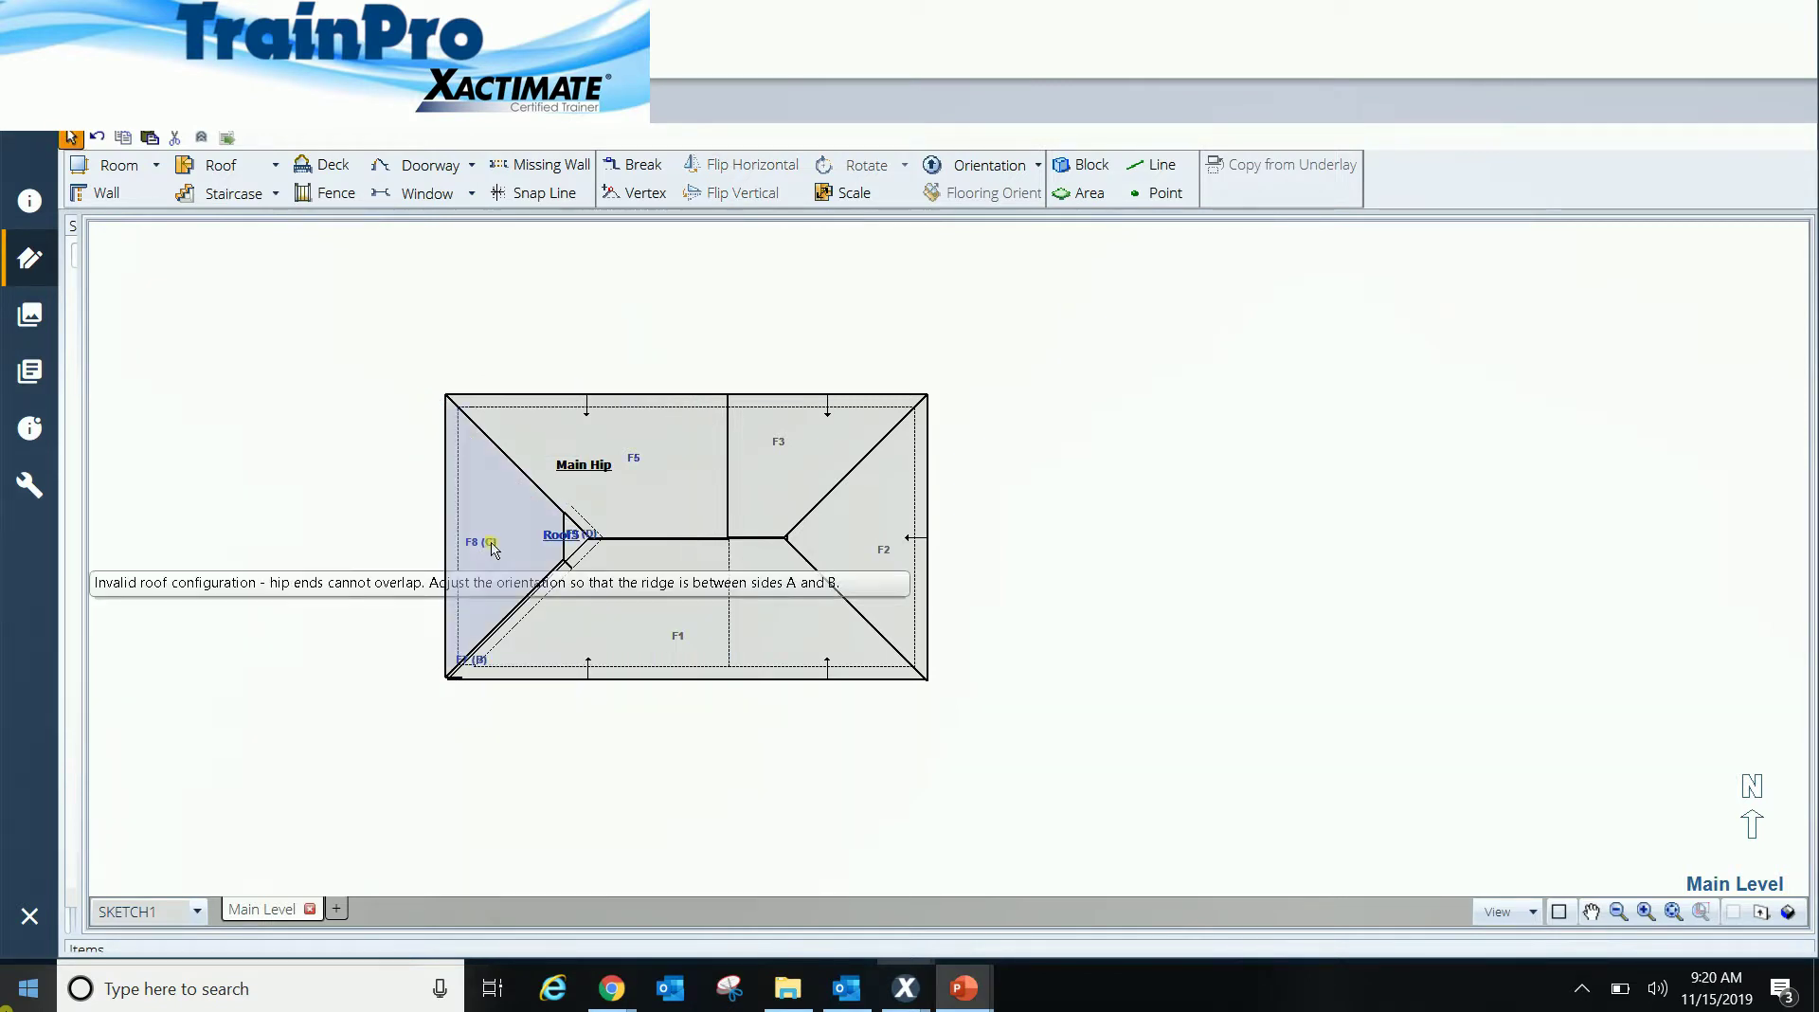
click(978, 723)
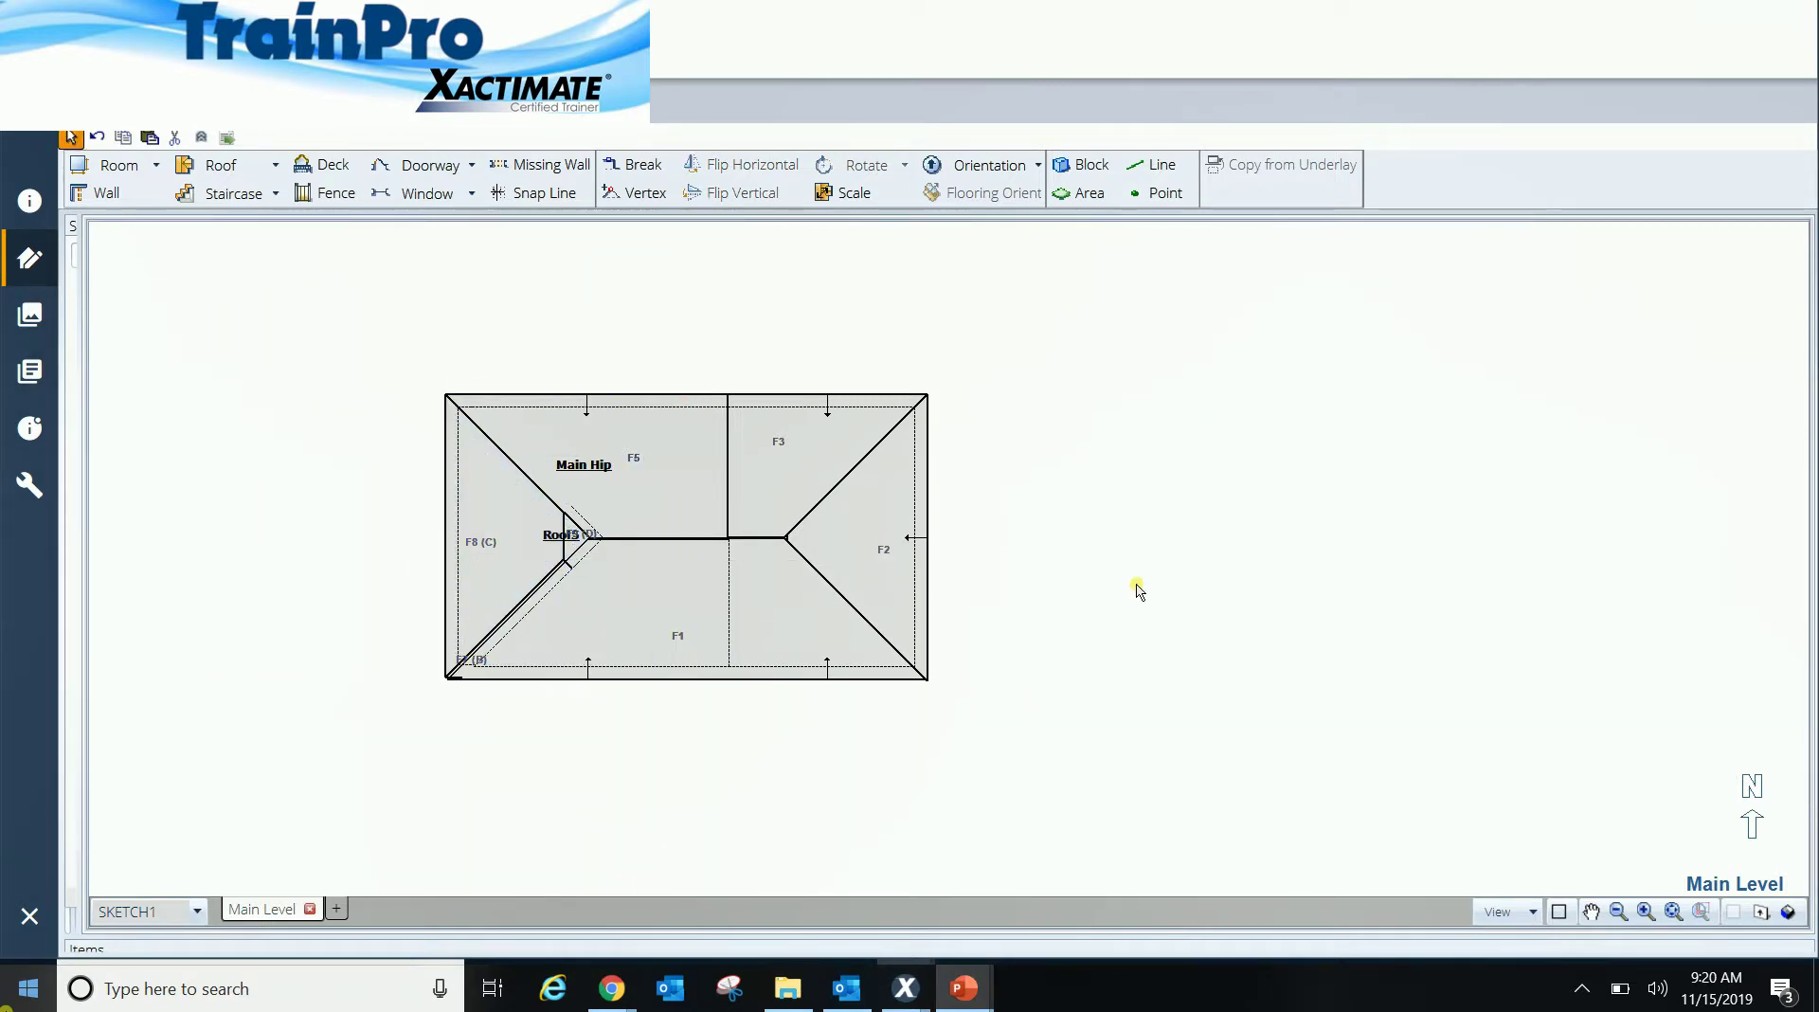
click(499, 562)
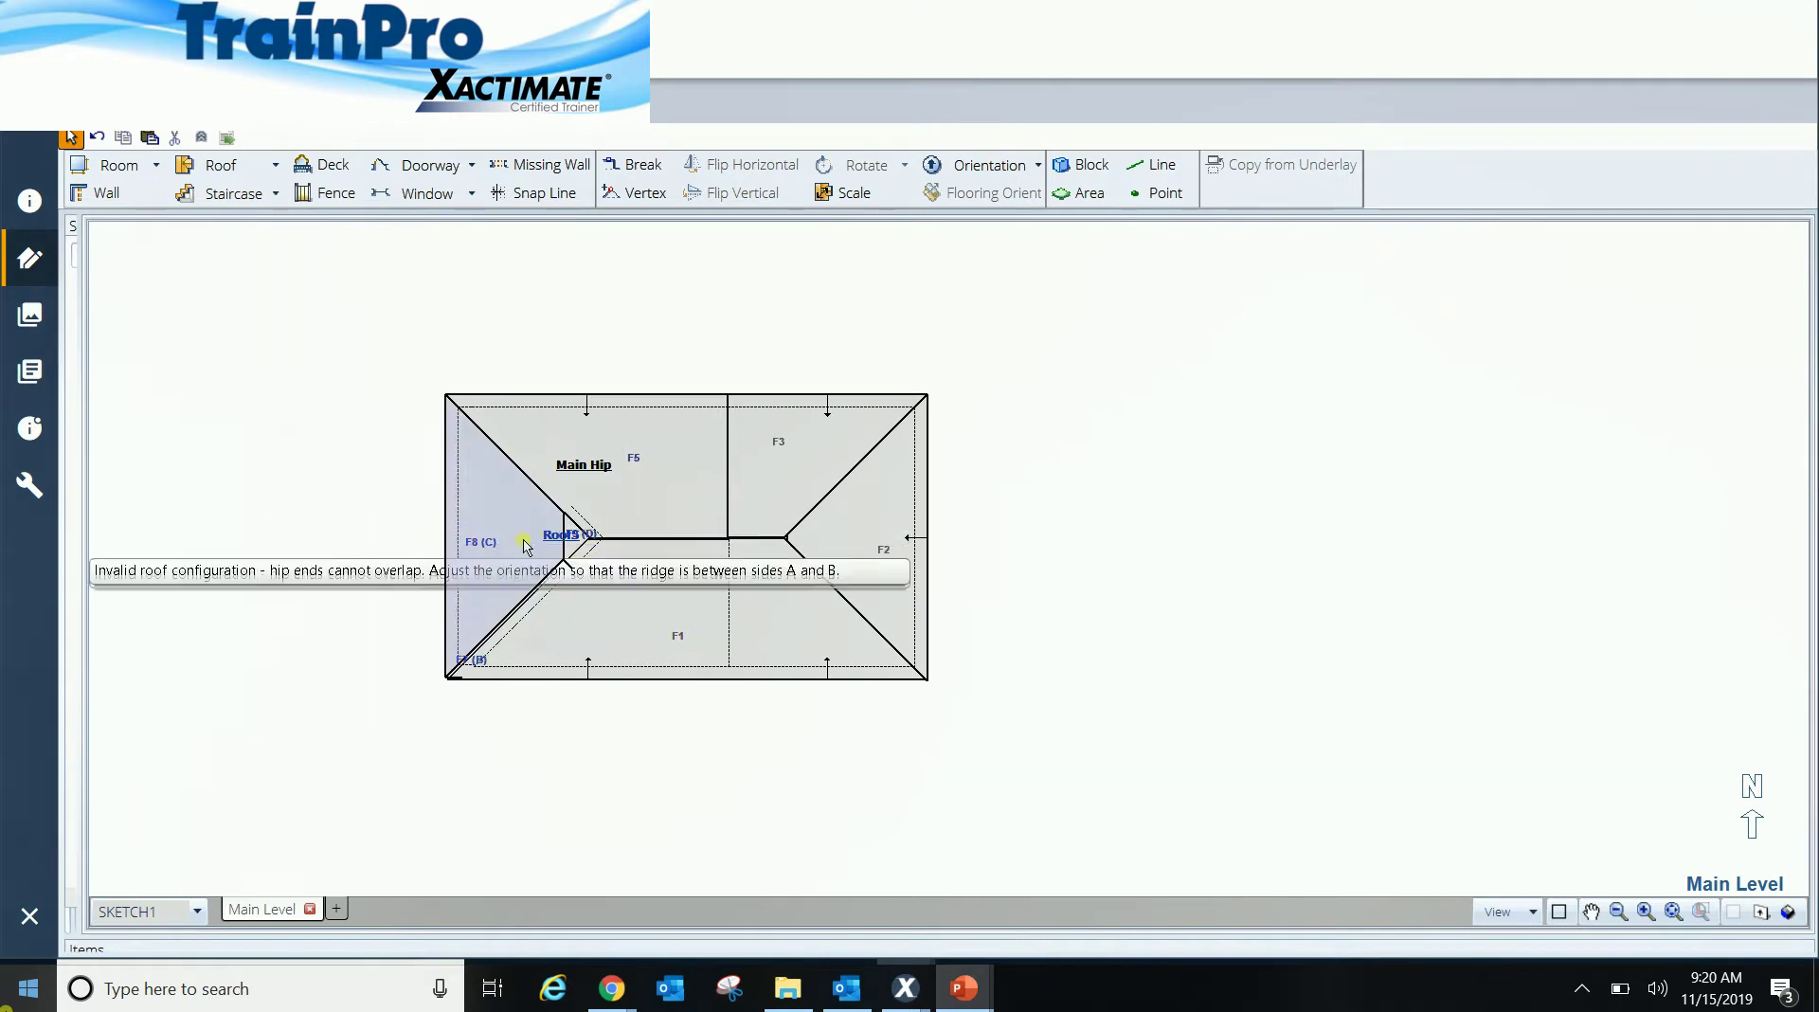
click(541, 536)
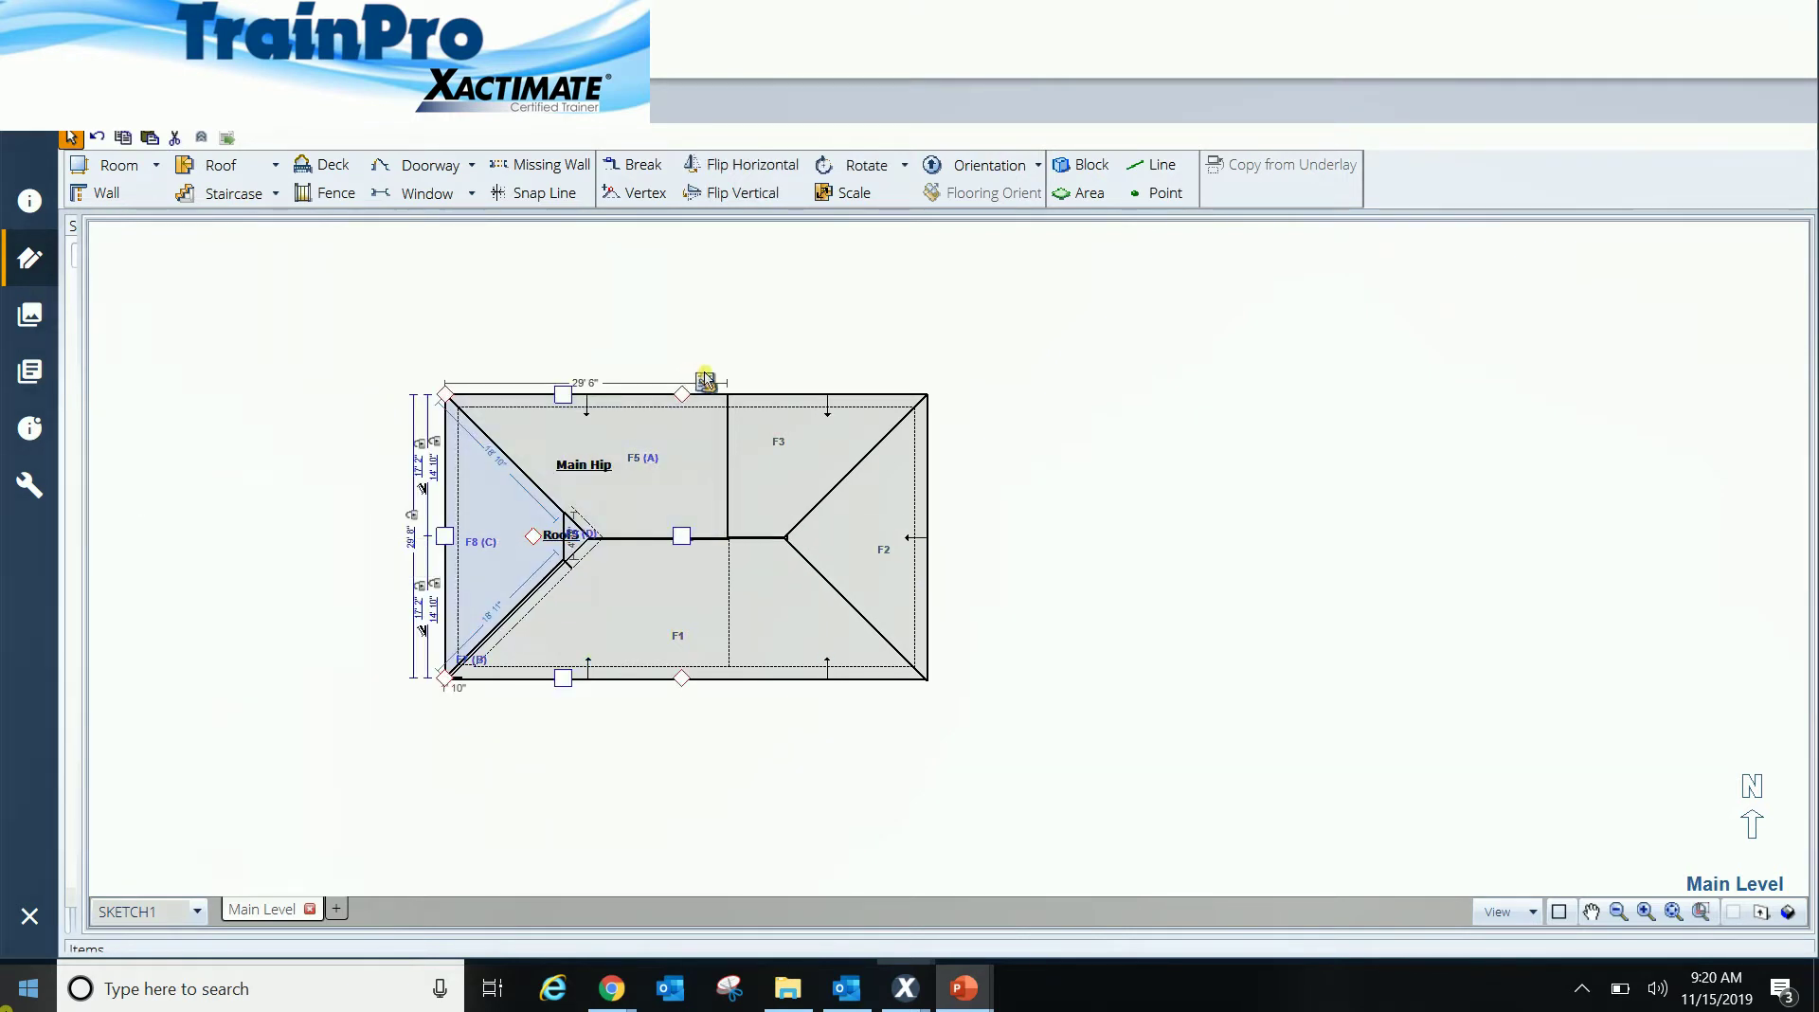
Step: Turn off Roof5's label in its properties
click(716, 390)
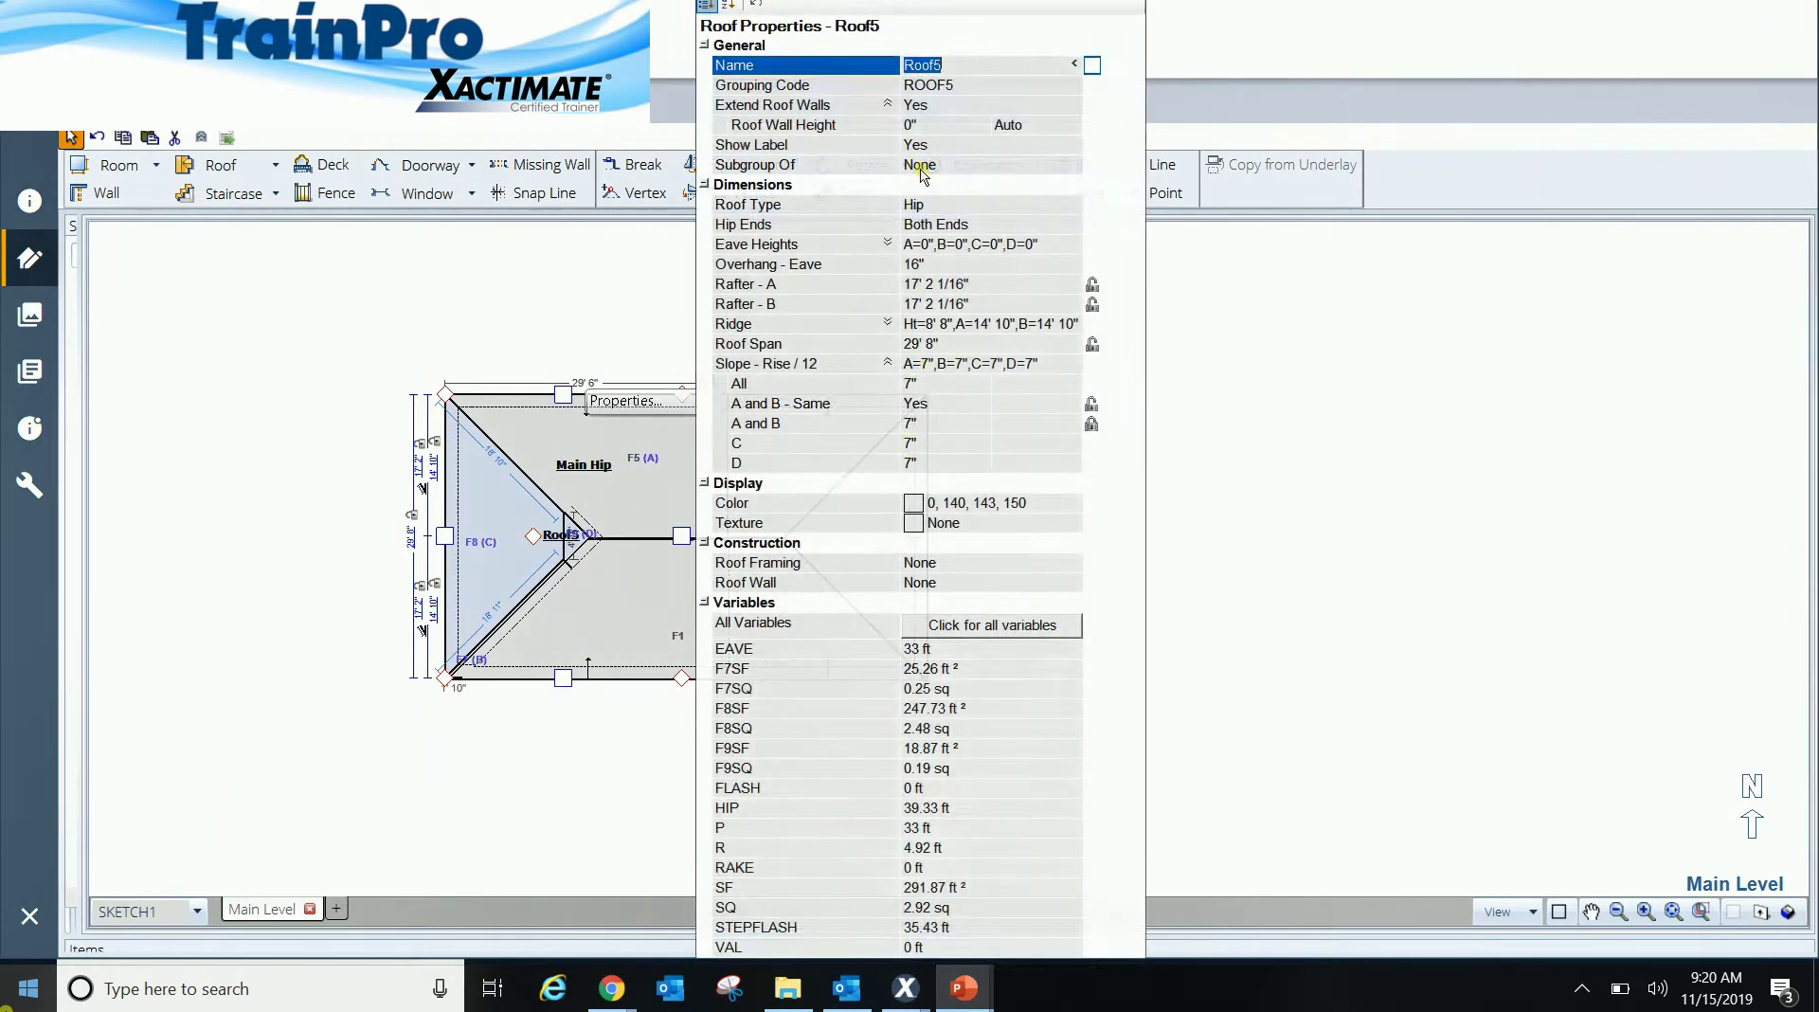
click(918, 161)
click(932, 147)
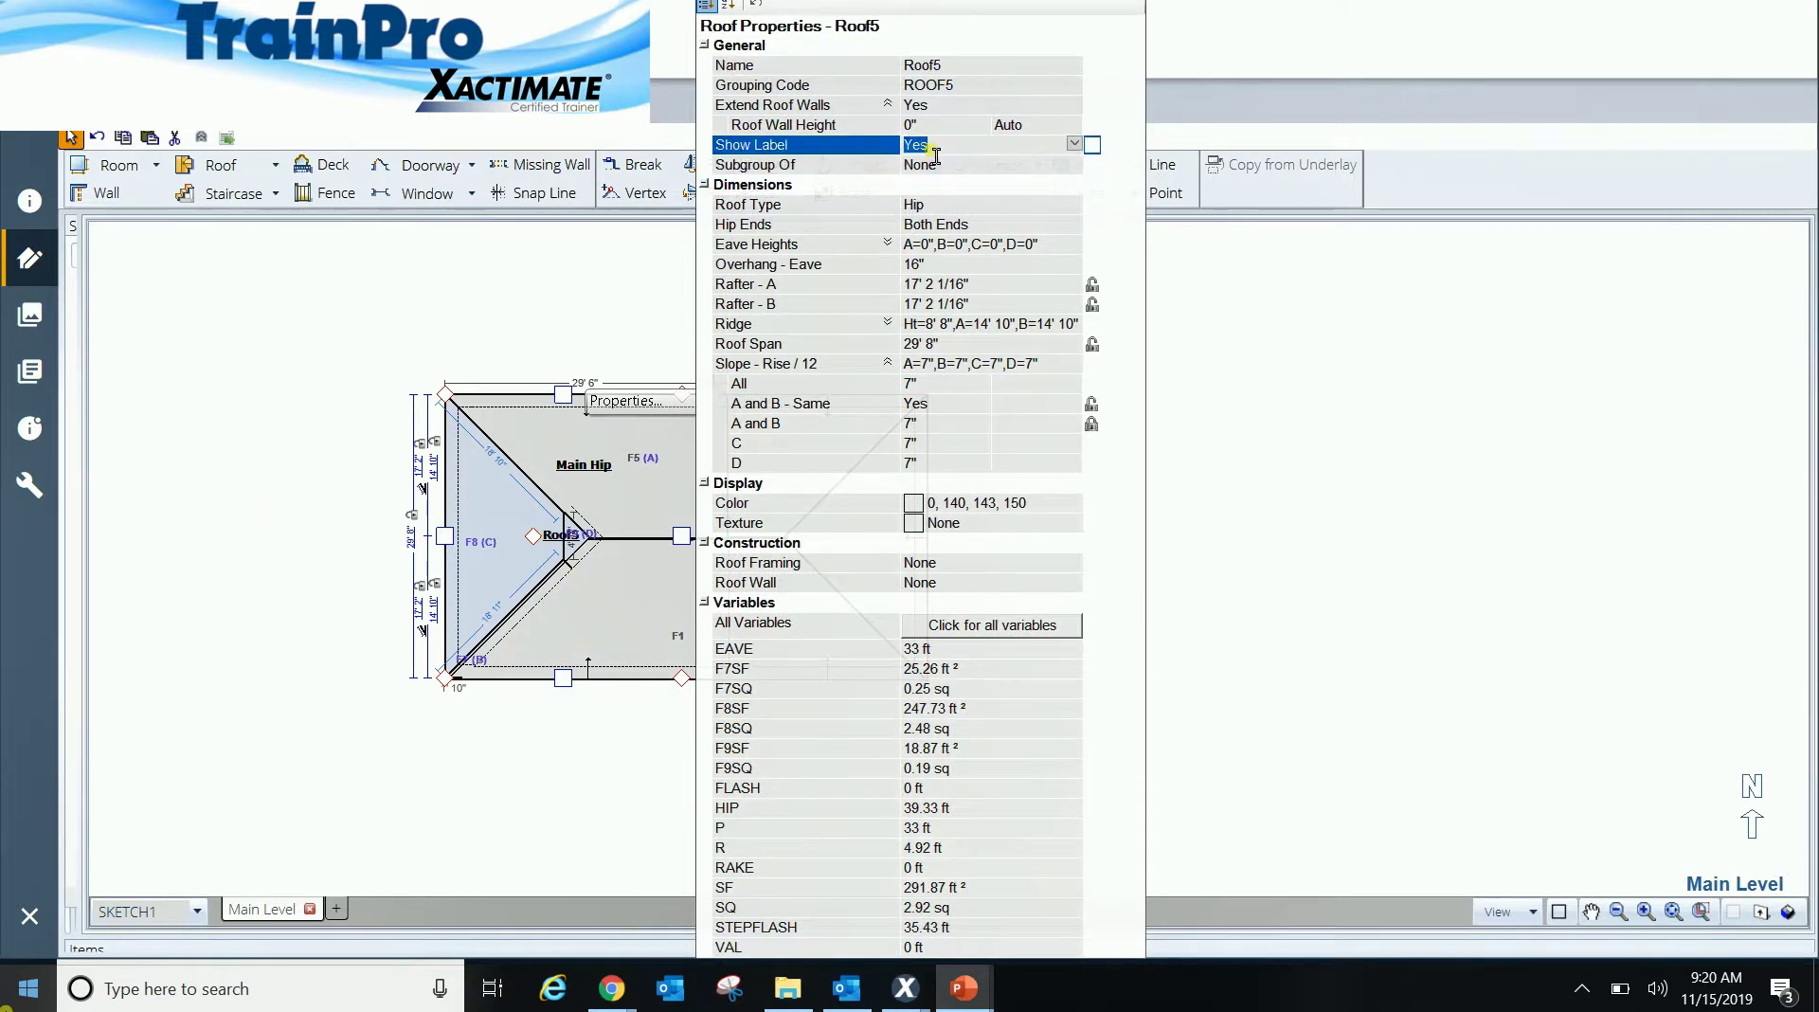
double_click(934, 149)
click(923, 168)
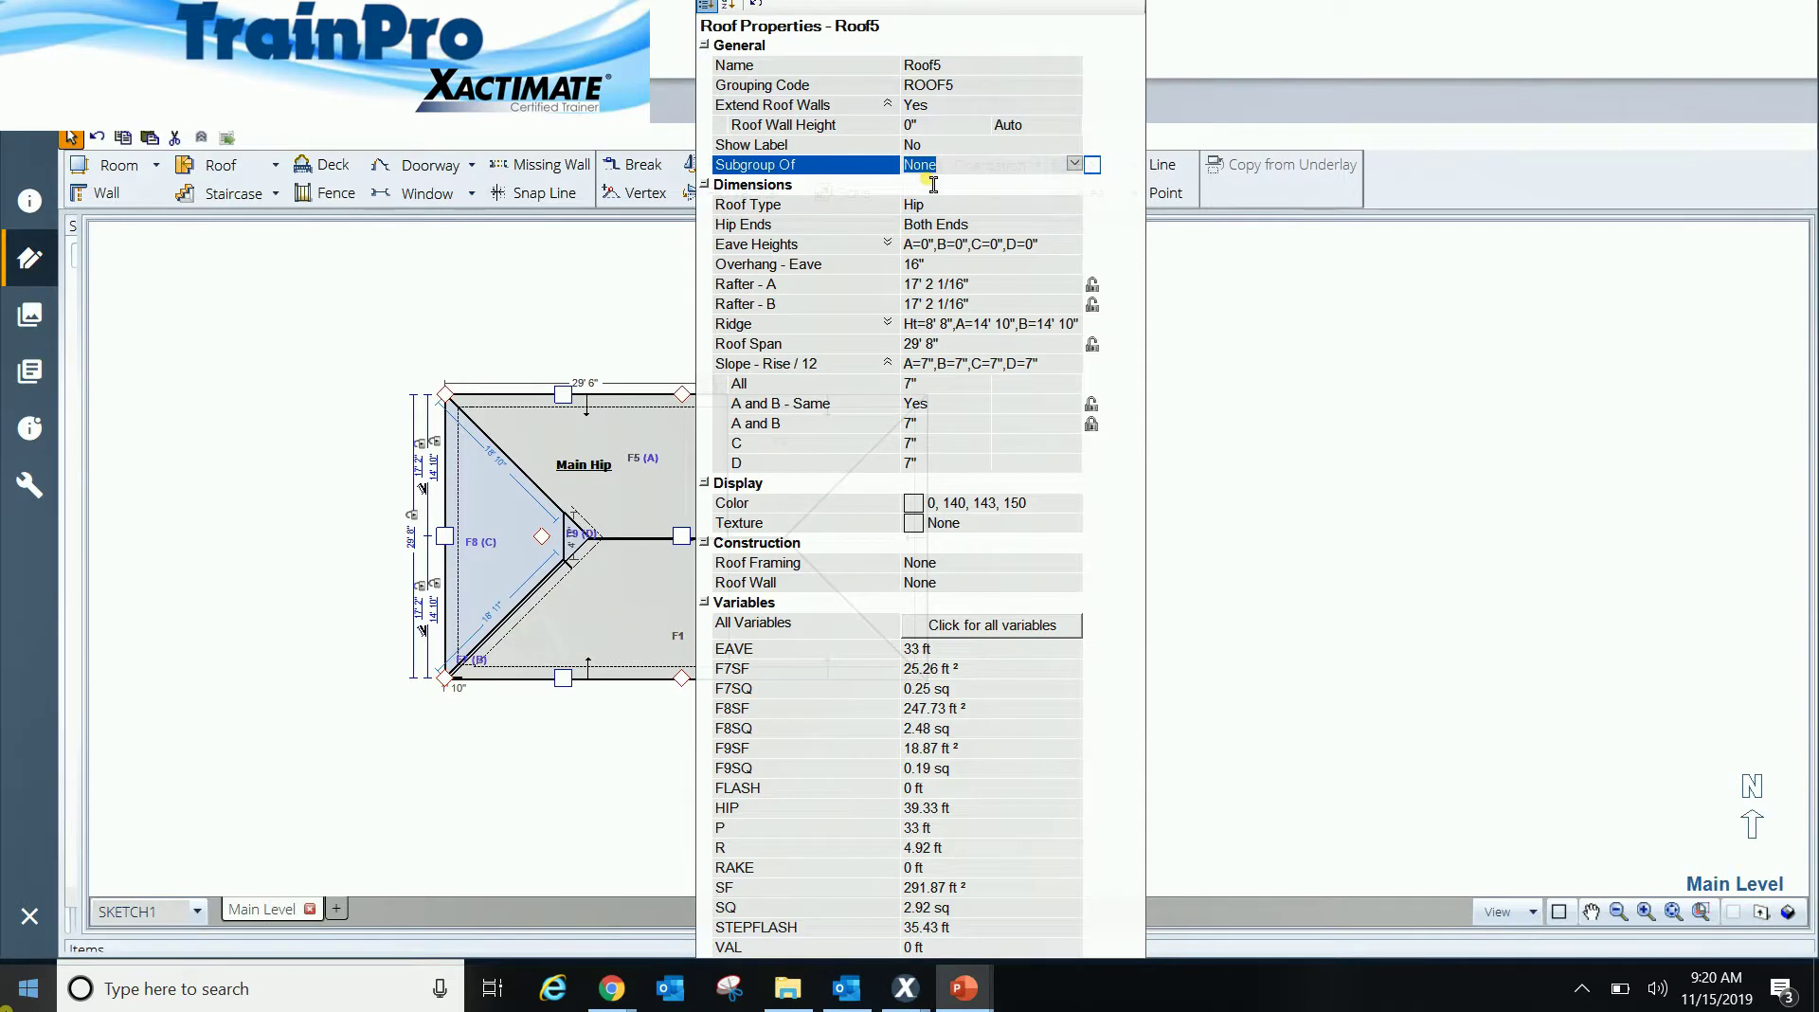
click(1265, 374)
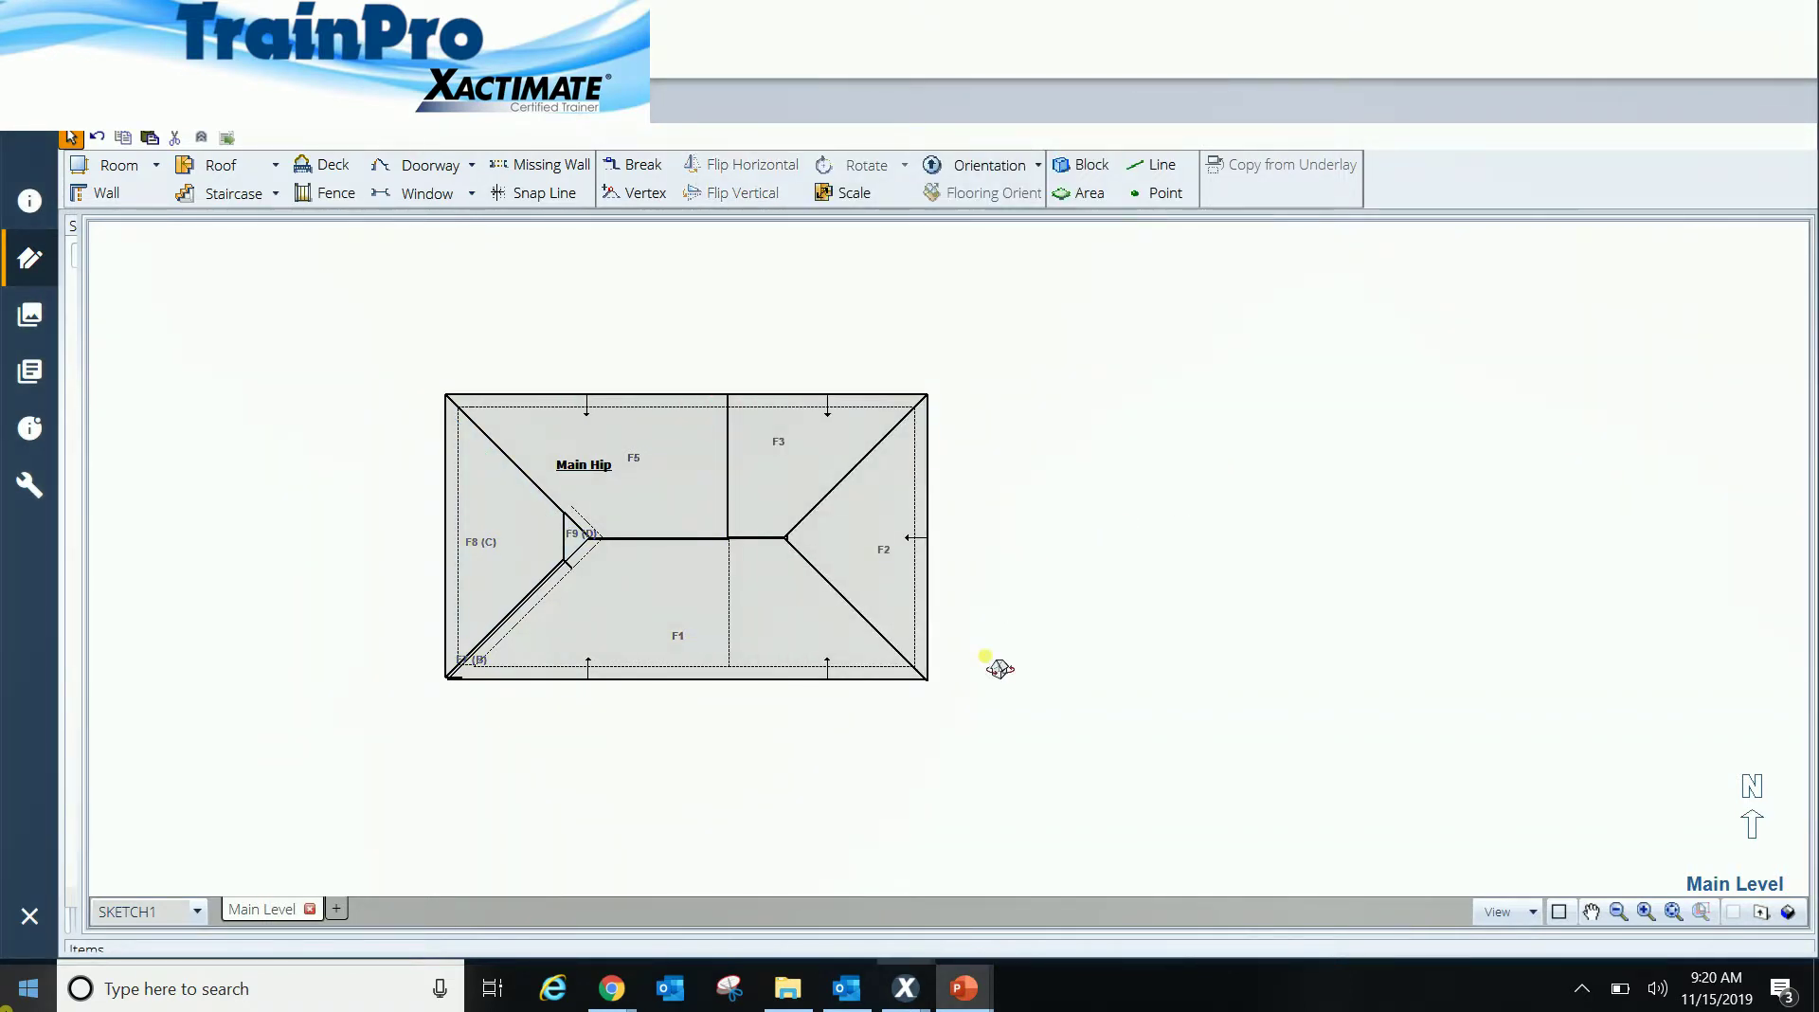
key(F3)
mouse_move(913, 561)
mouse_down()
mouse_move(764, 540)
mouse_move(1373, 594)
mouse_move(975, 423)
mouse_move(861, 795)
mouse_move(861, 572)
mouse_move(932, 616)
mouse_move(912, 594)
mouse_up()
click(912, 595)
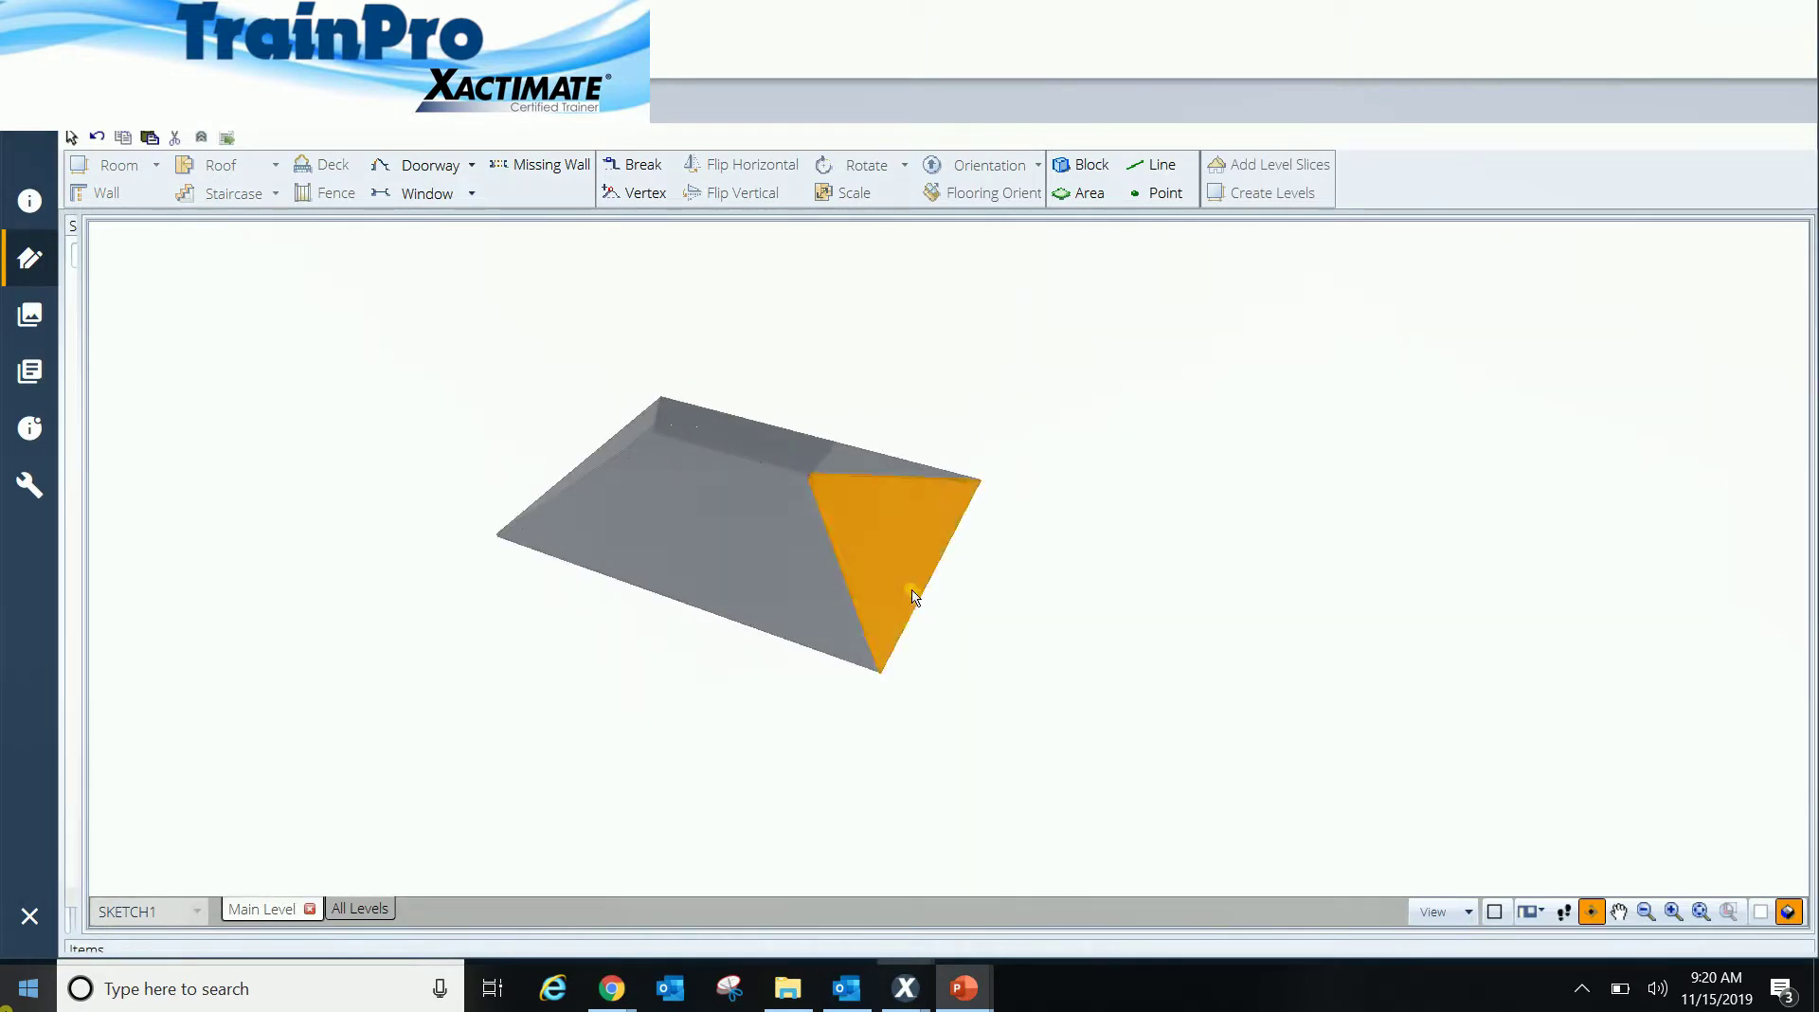
key(F3)
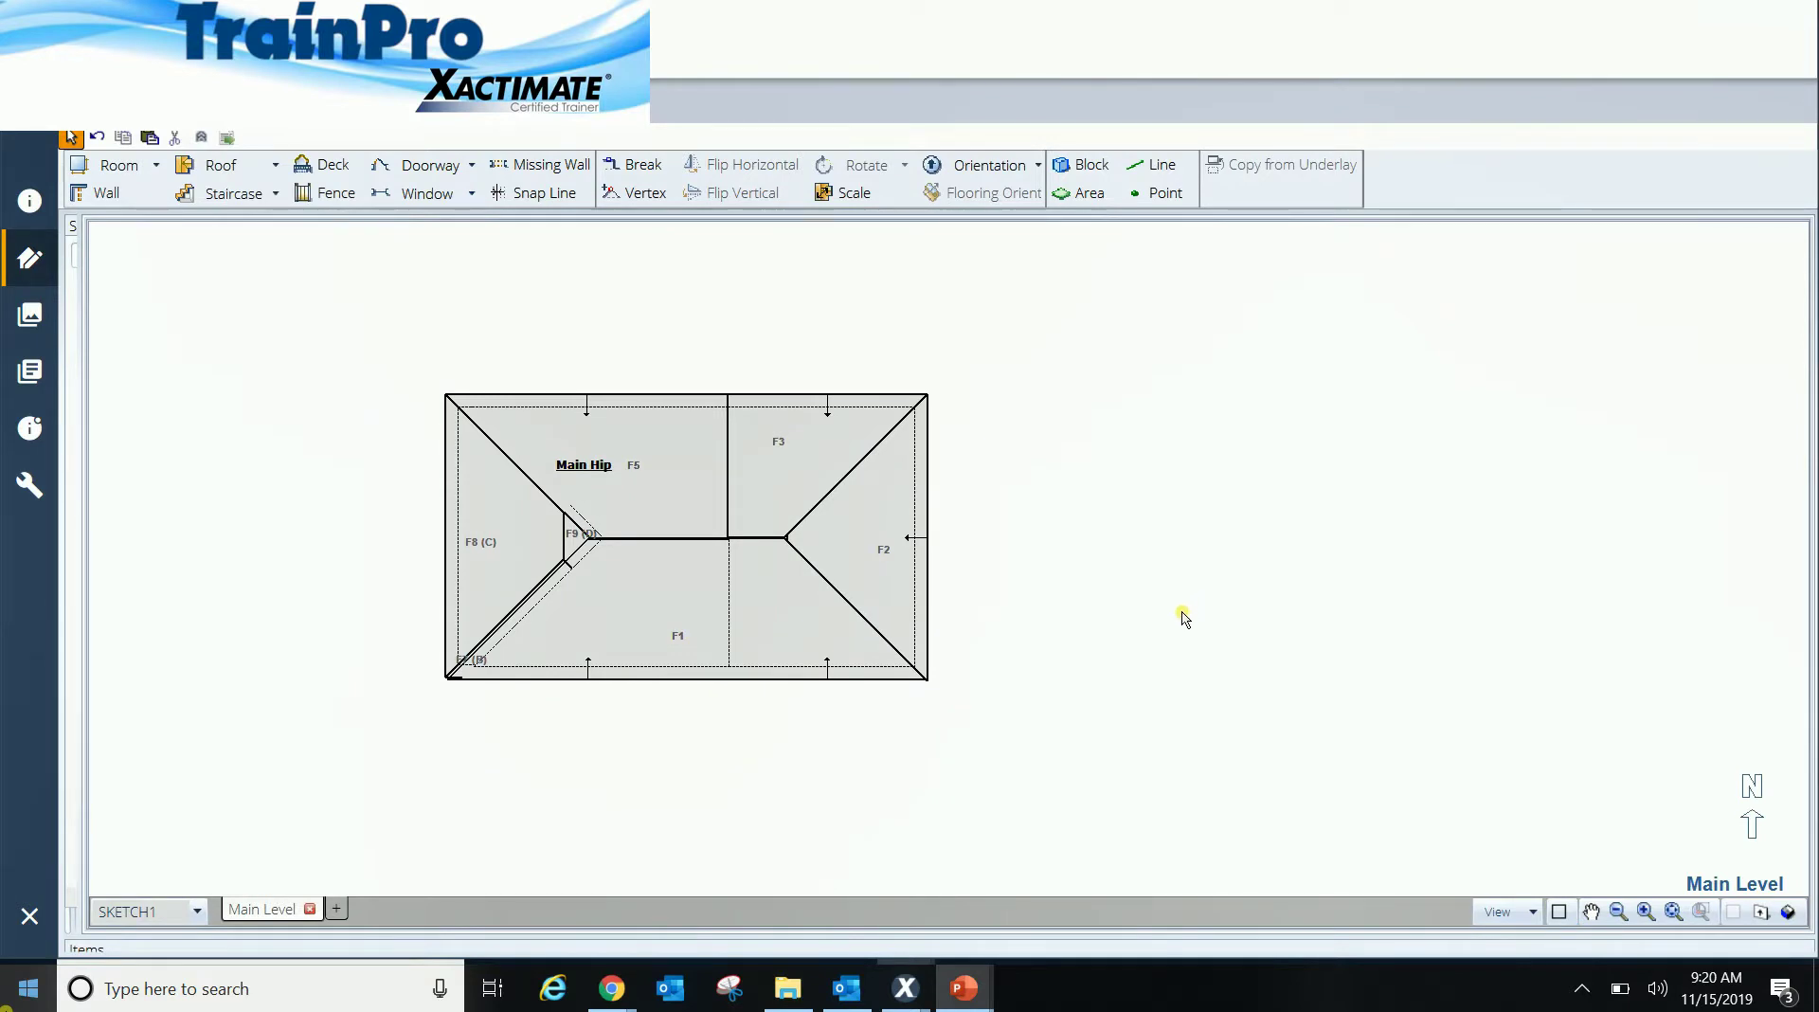
Step: Set Roof Framing to Stick for facets F3 and F2
click(791, 452)
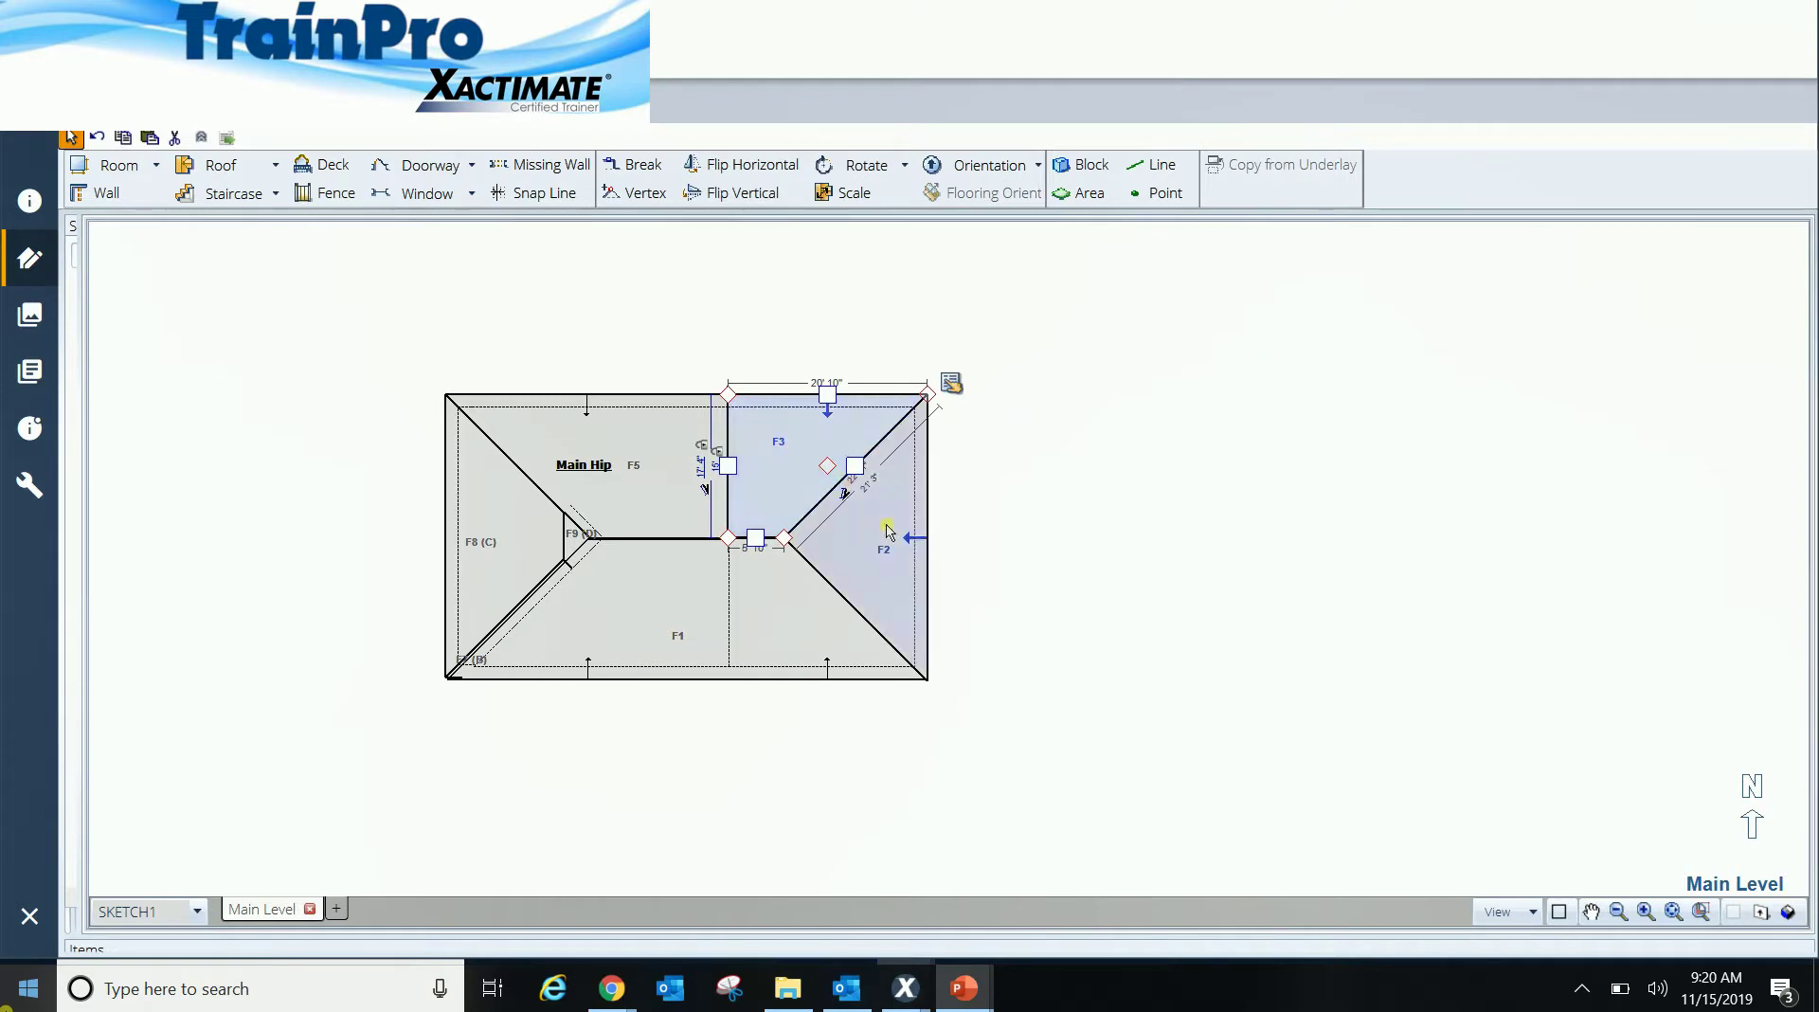
ctrl+click(886, 557)
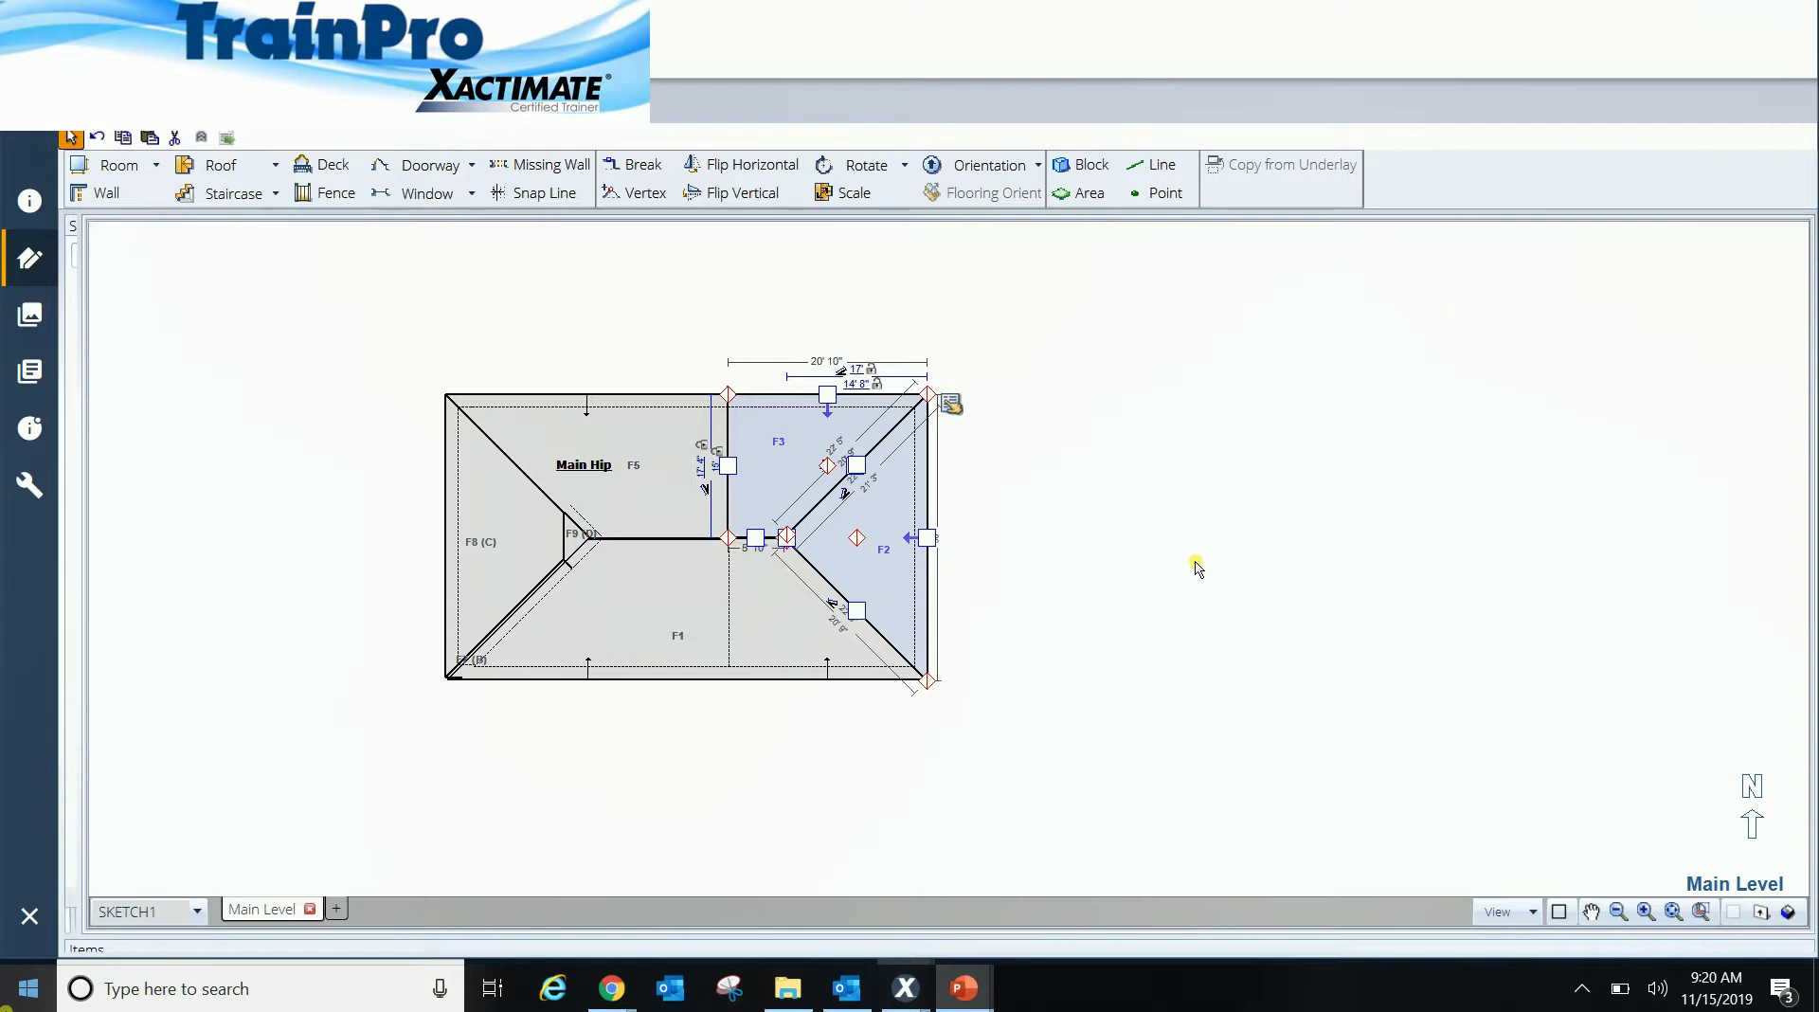
click(955, 409)
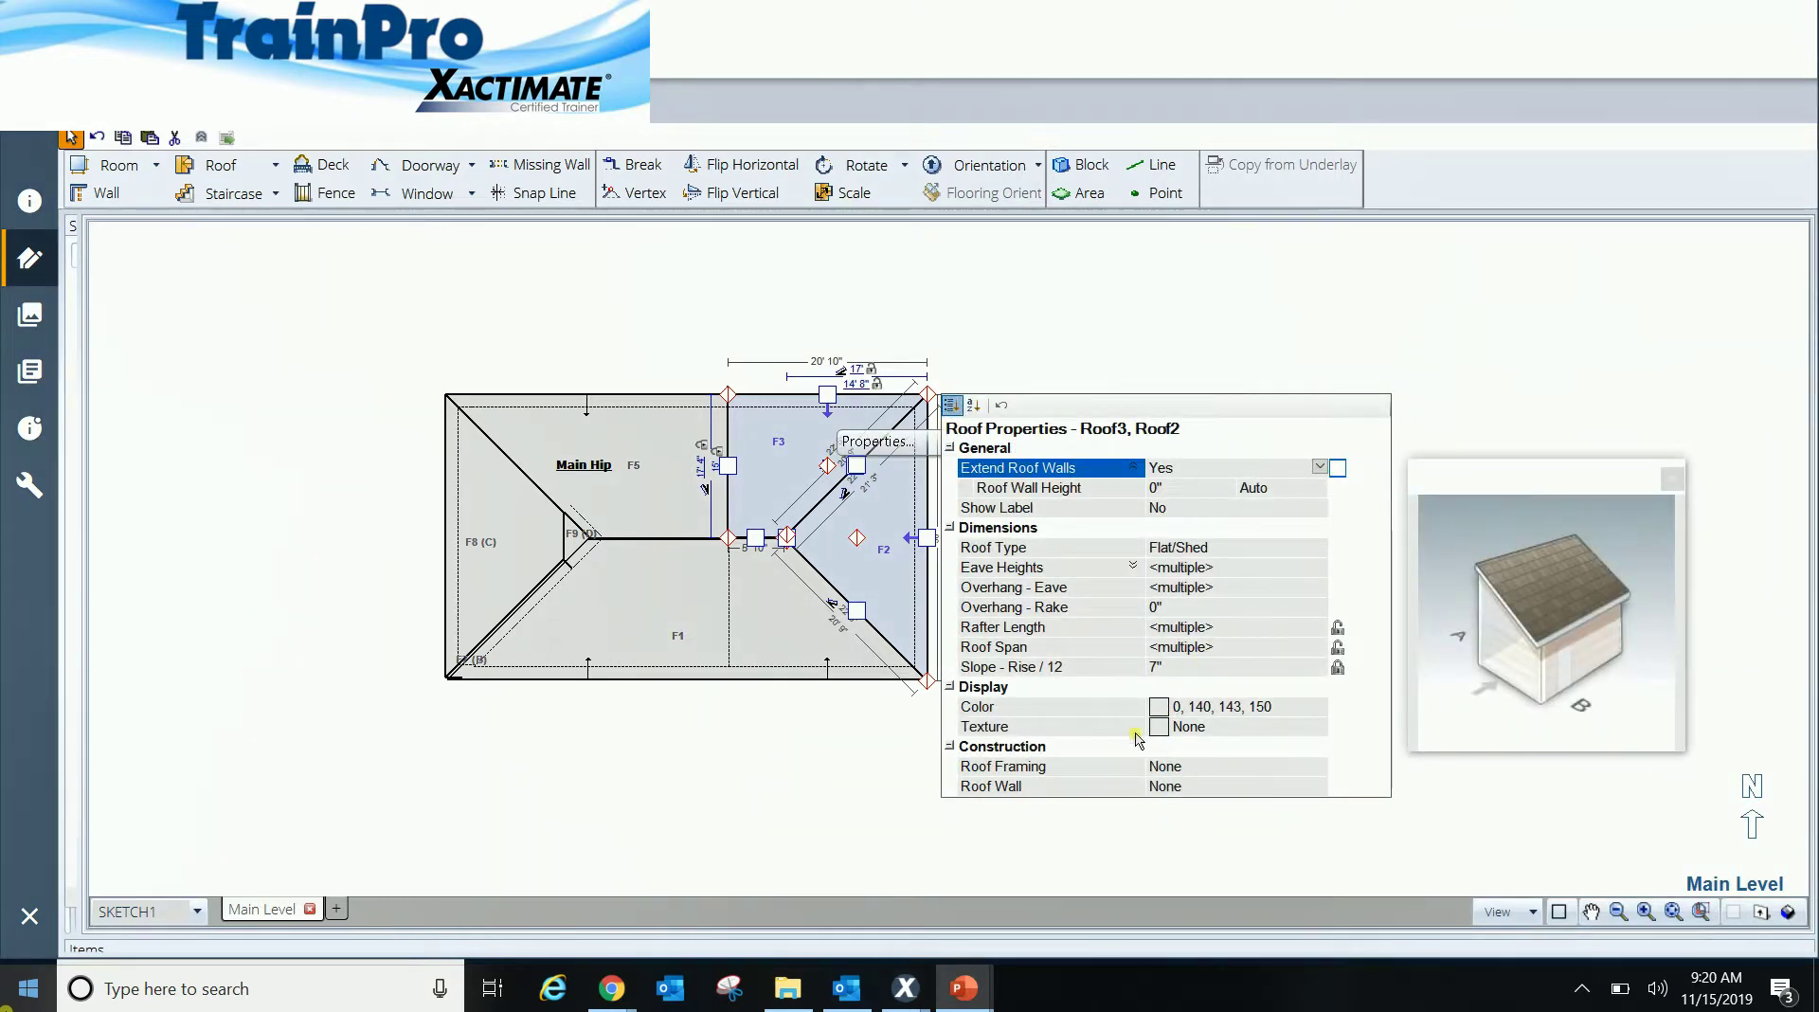
click(1213, 766)
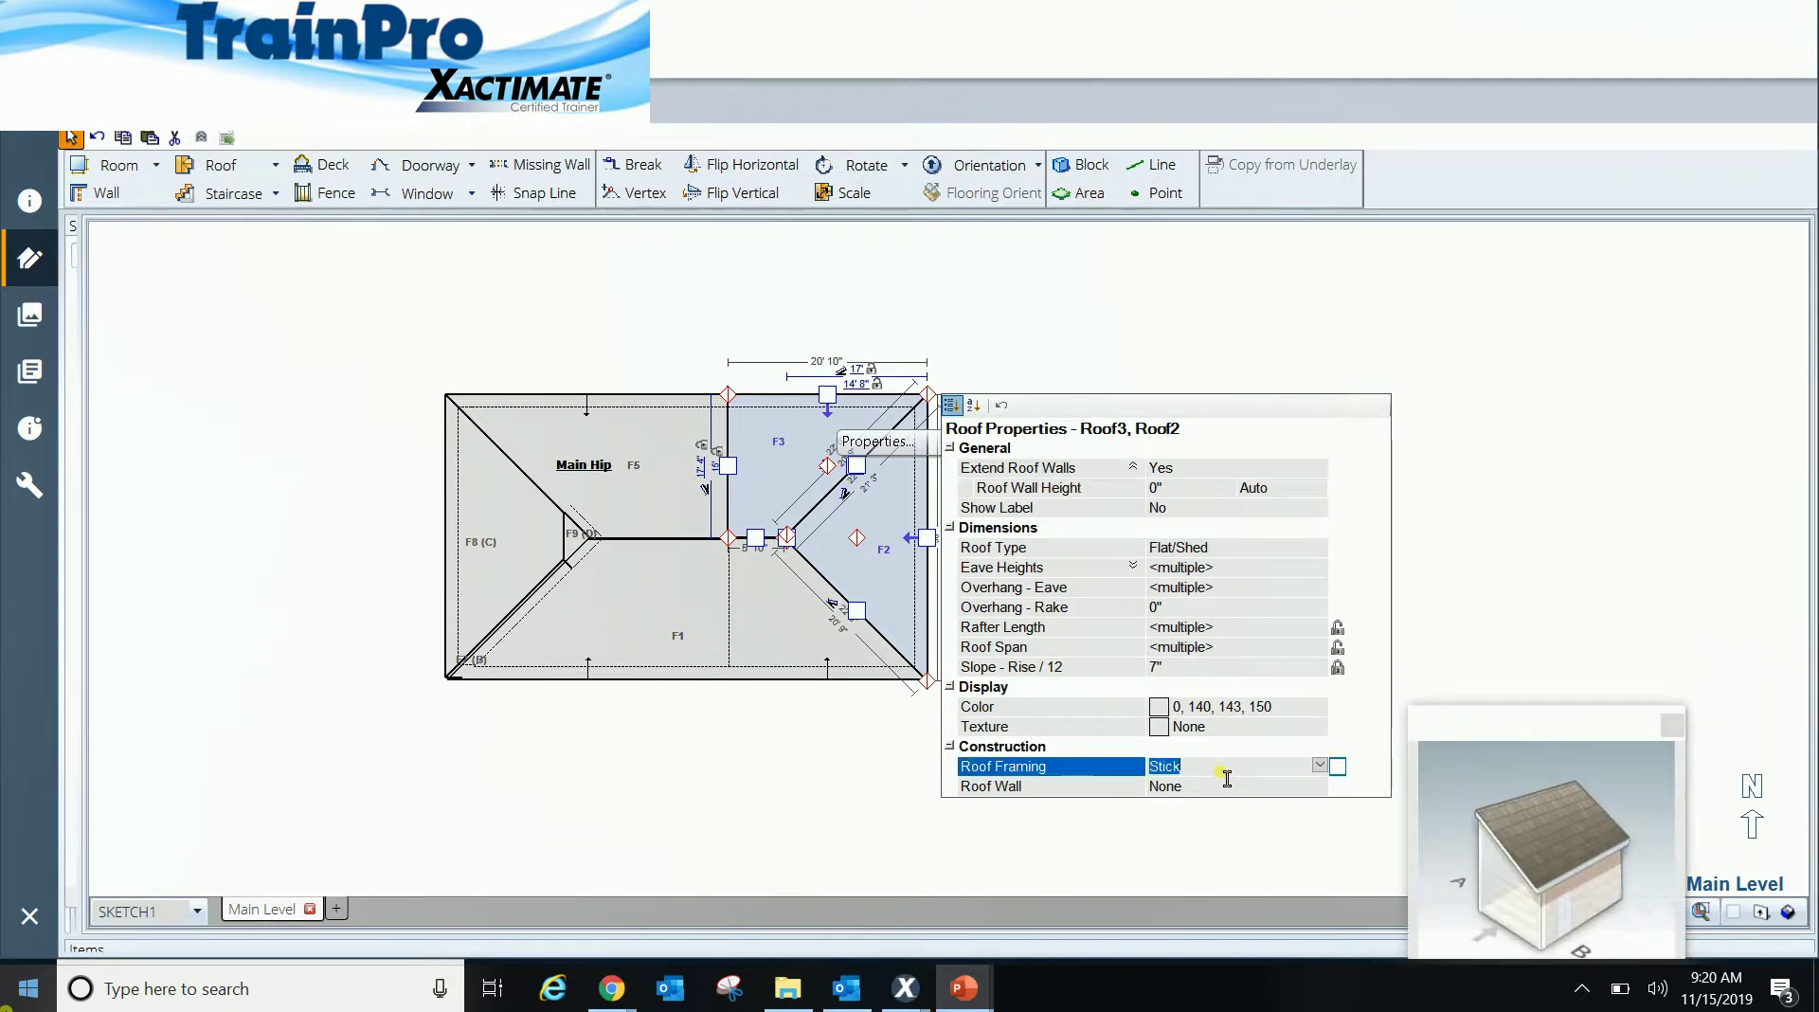
key(Tab)
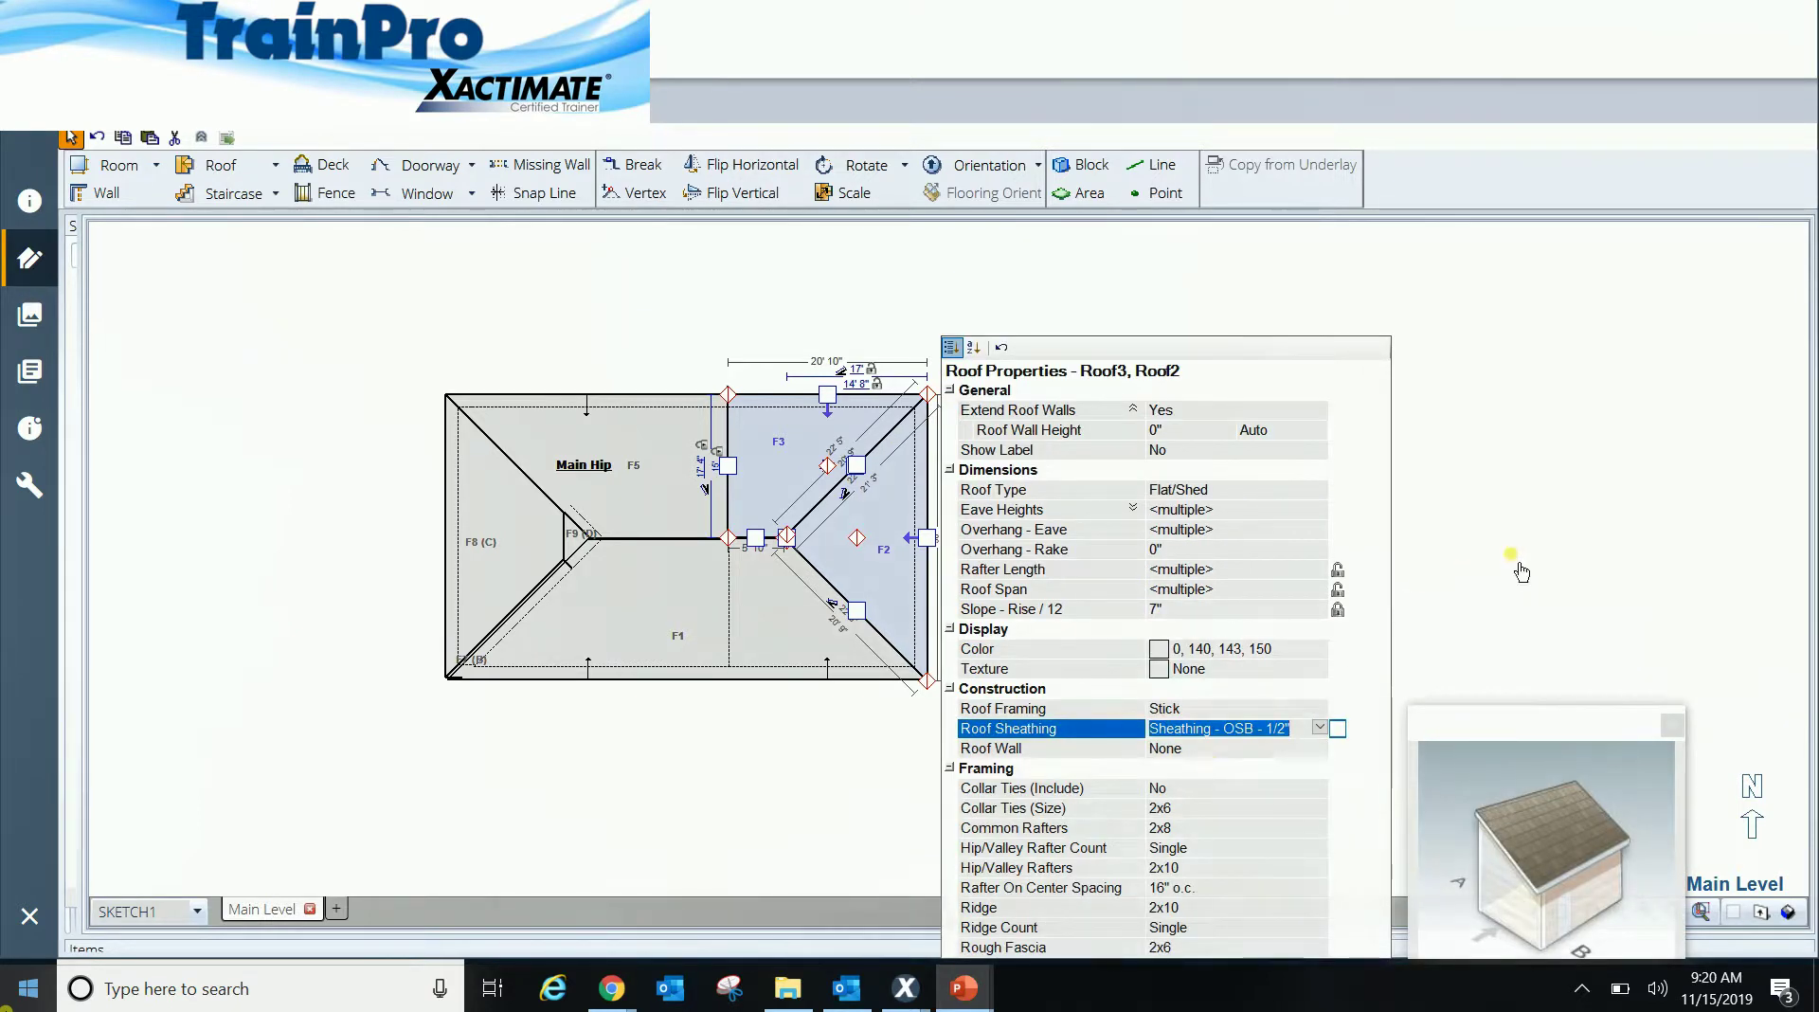
click(1516, 559)
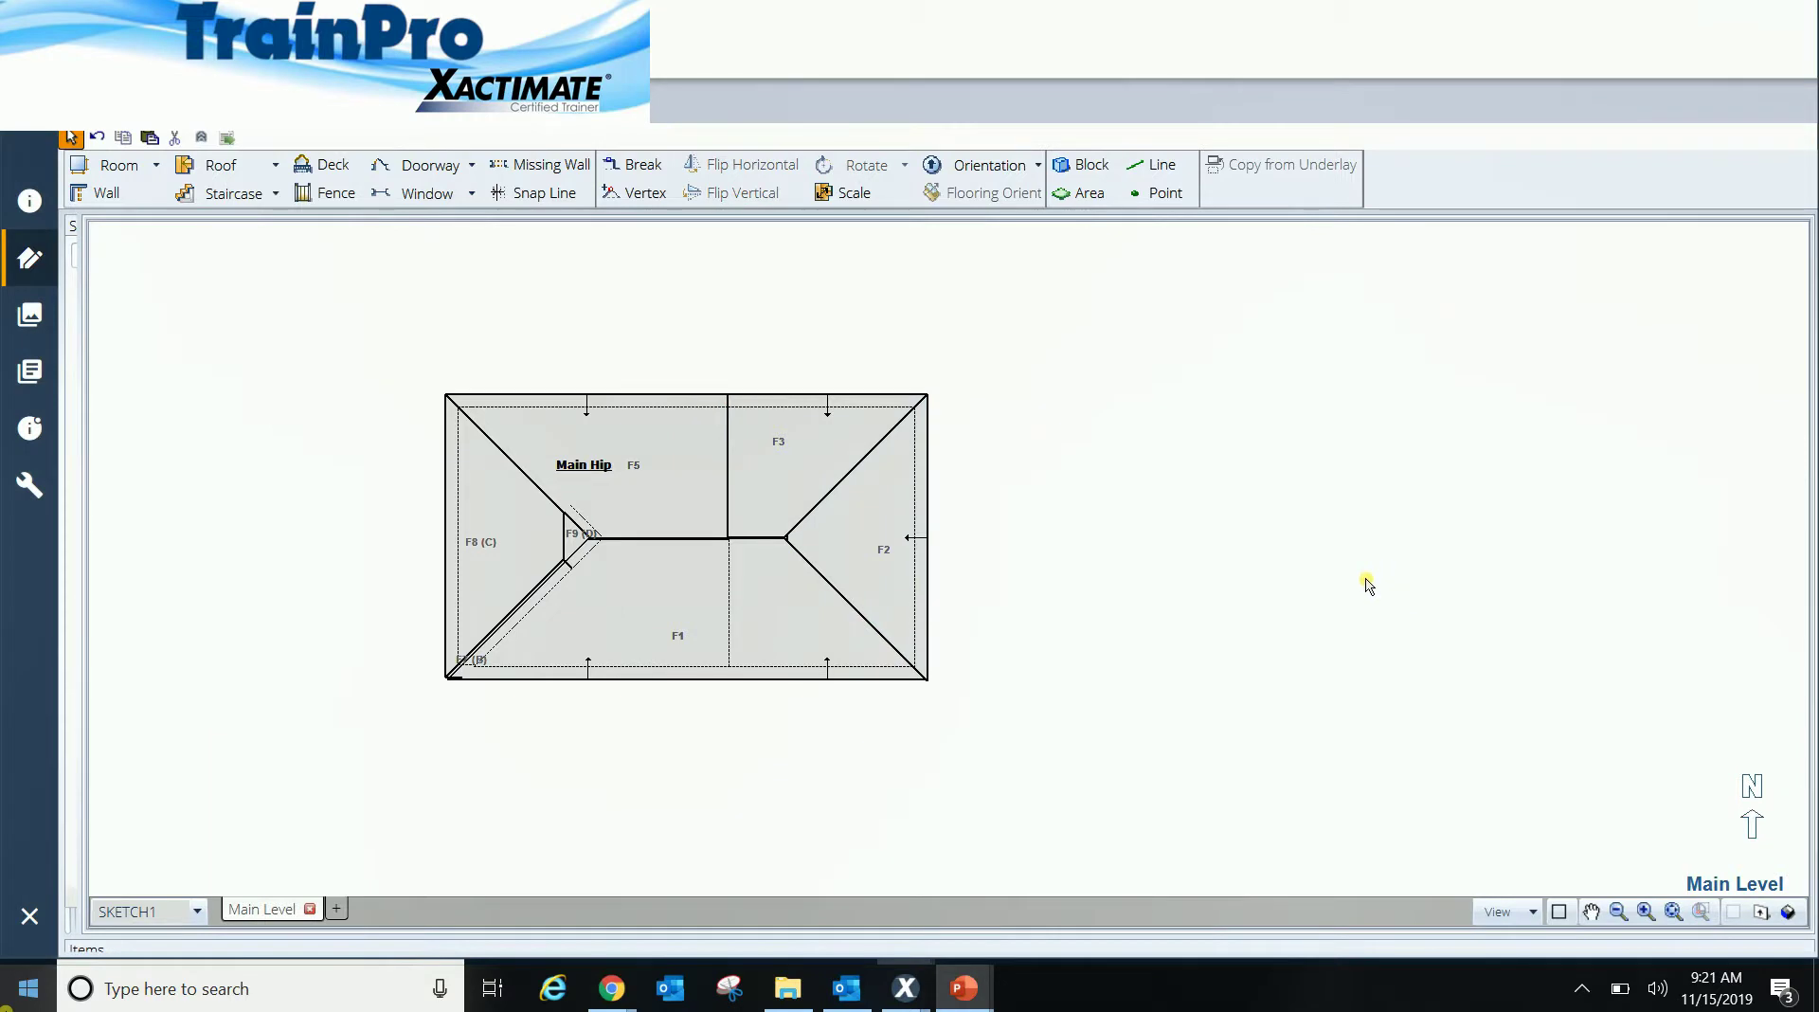
Step: Turn on the framing display in 3D, orbit to inspect the F2/F3 rafters, then return to 2D
click(1534, 911)
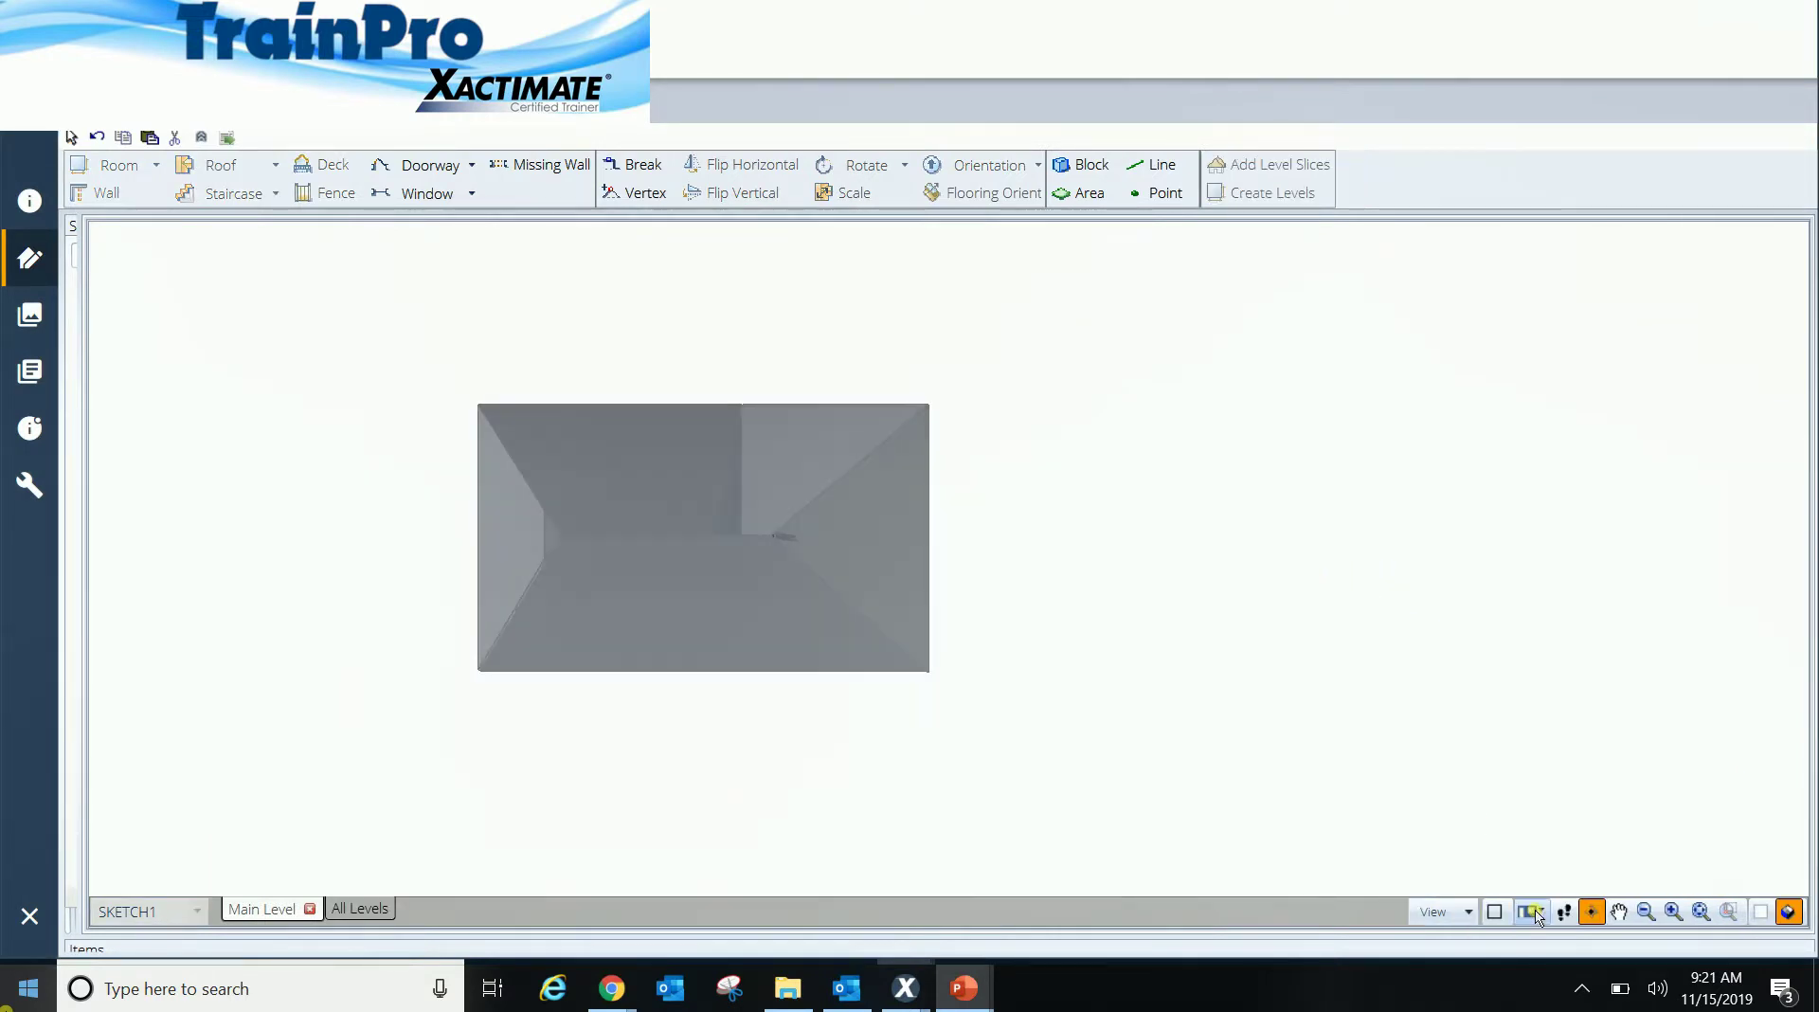
click(1471, 910)
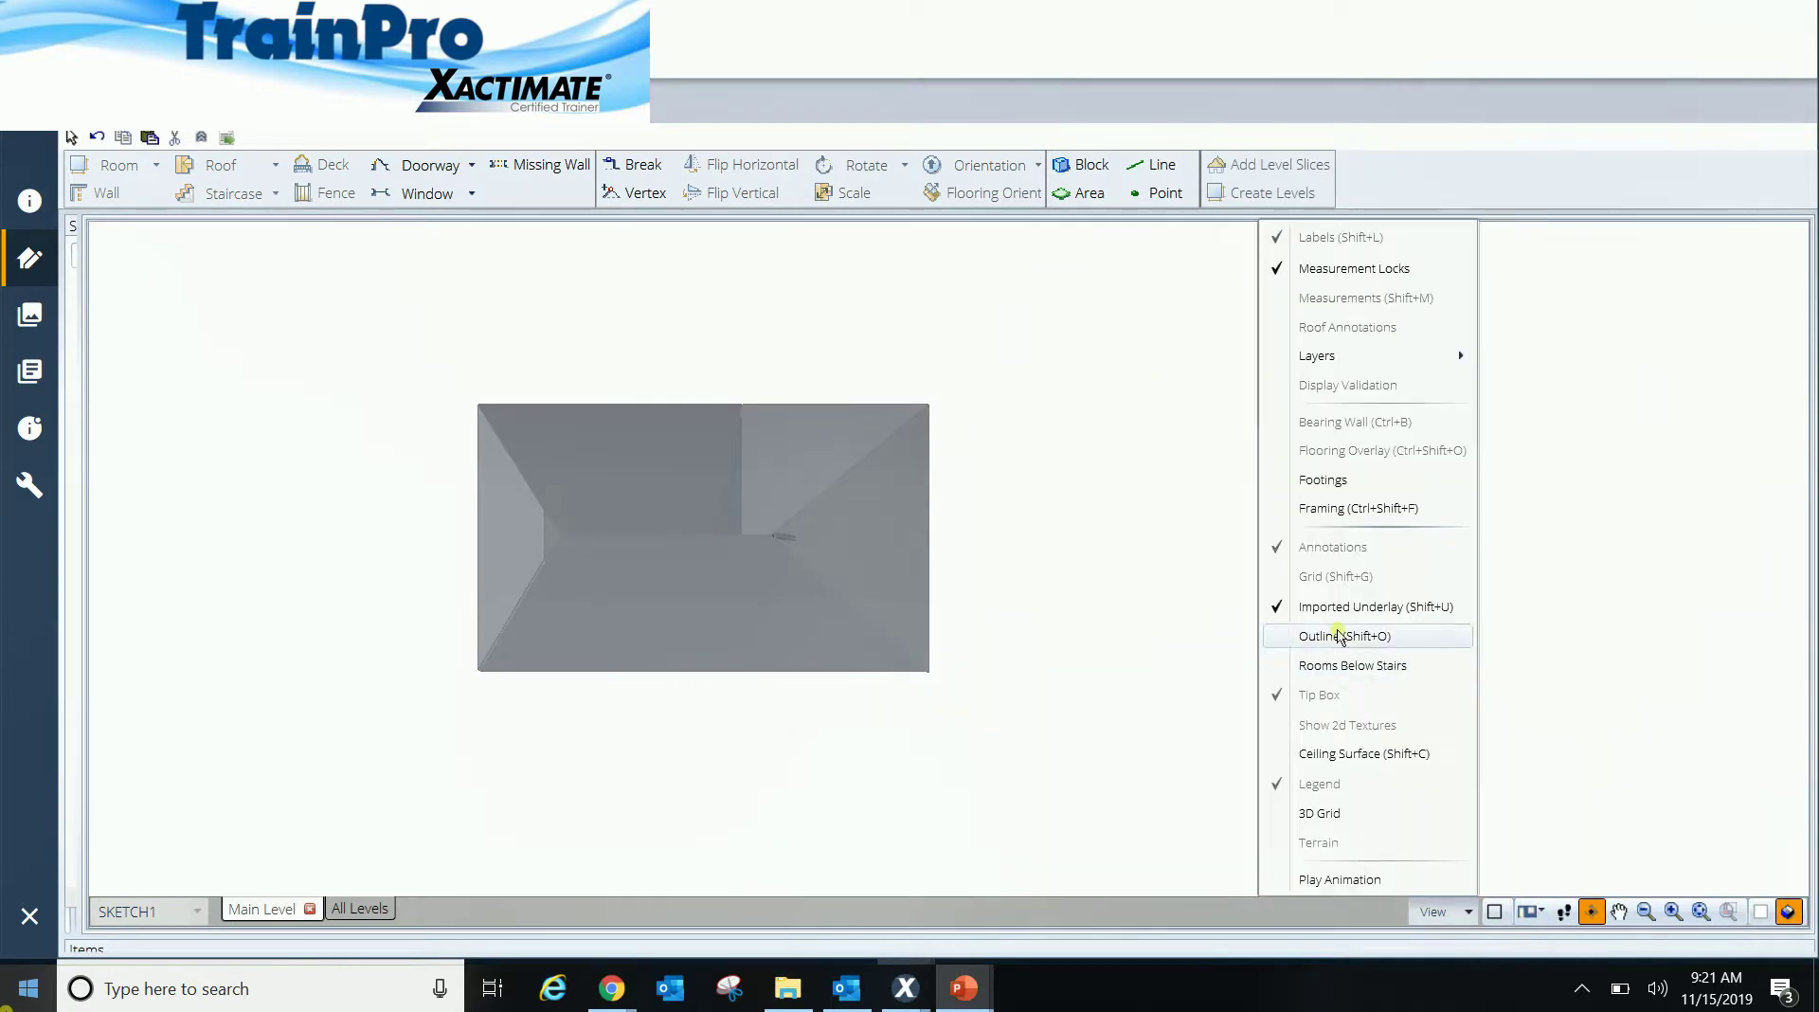
click(1326, 508)
drag(1133, 588, 691, 414)
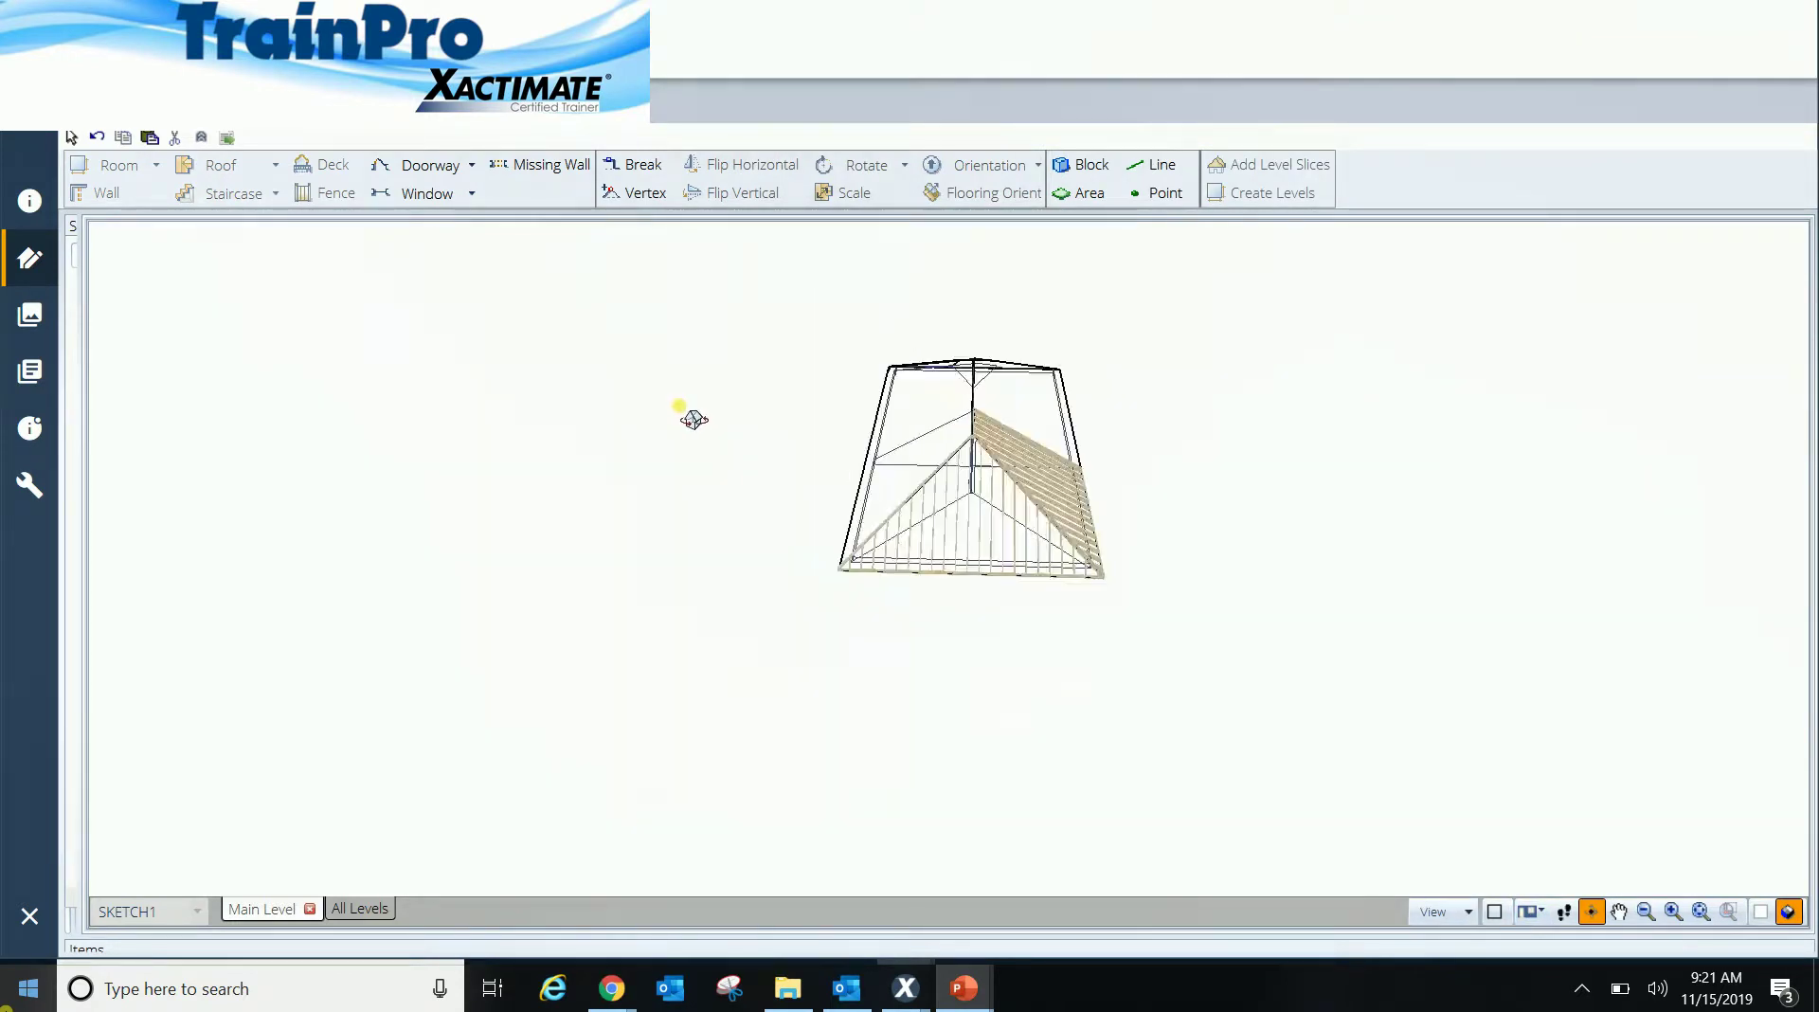
drag(1263, 605, 820, 545)
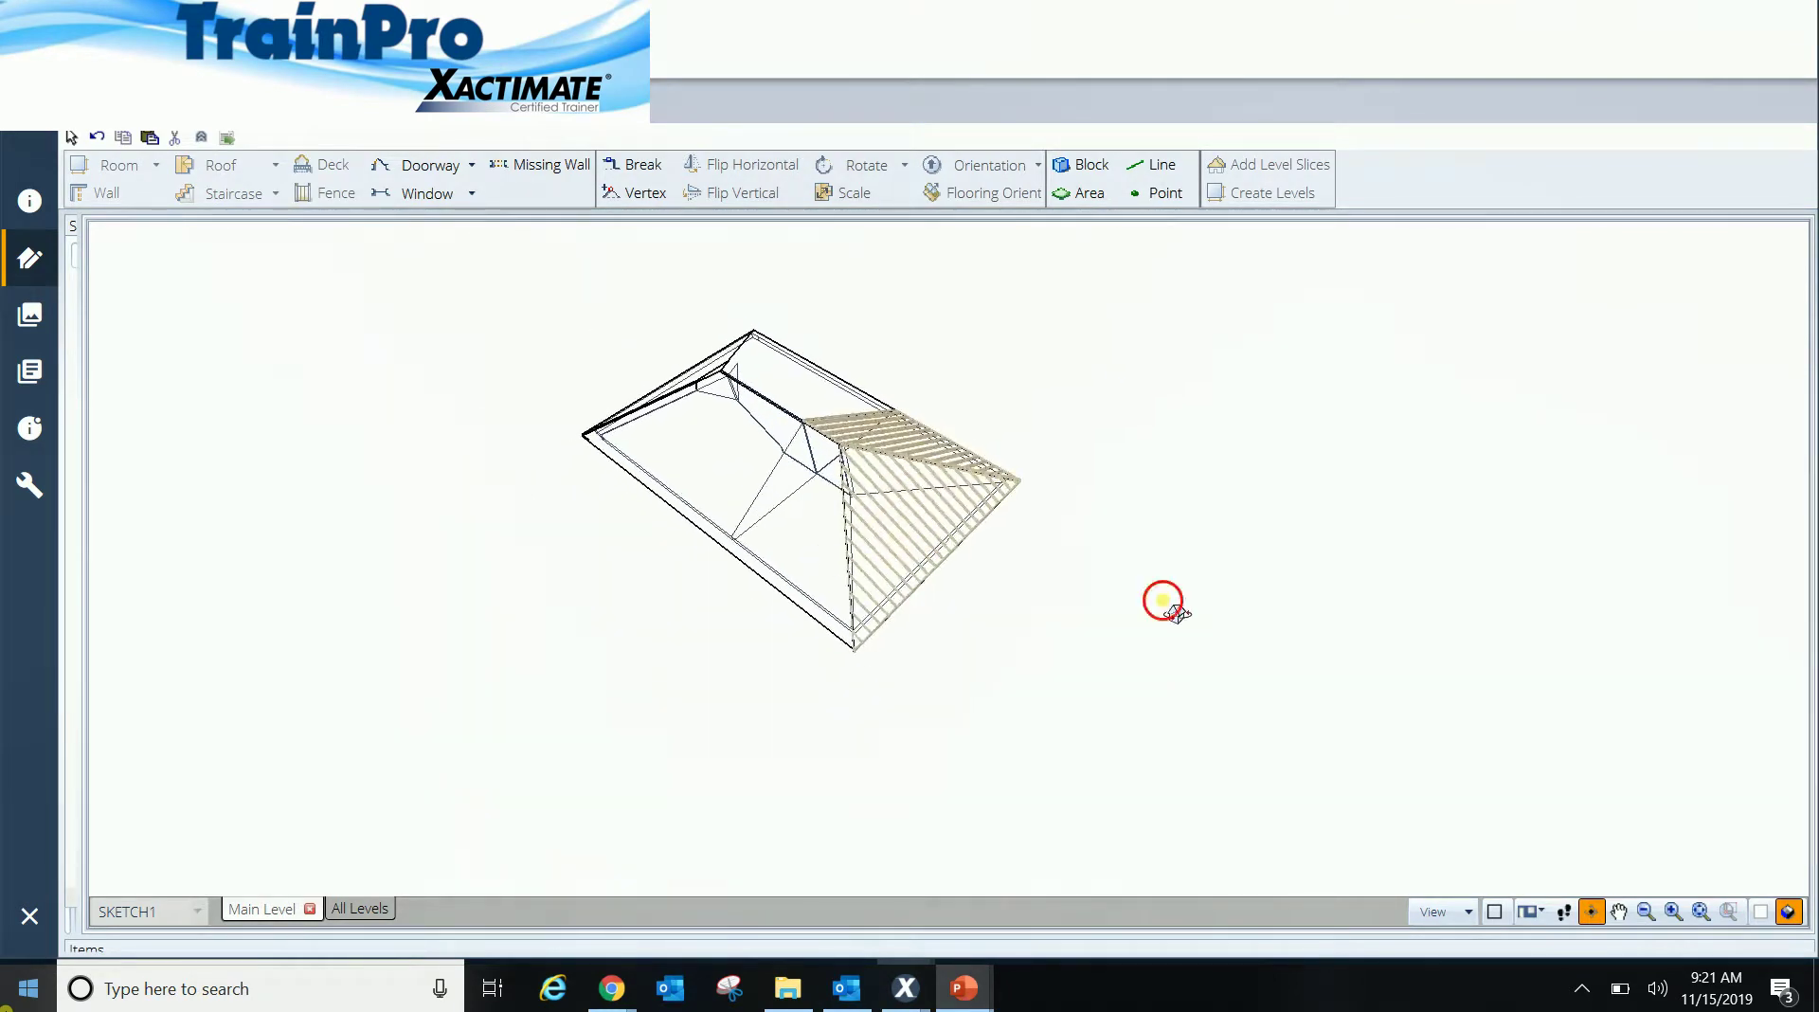
mouse_move(1165, 601)
mouse_down()
mouse_move(975, 637)
mouse_move(1088, 685)
mouse_move(1283, 646)
mouse_up()
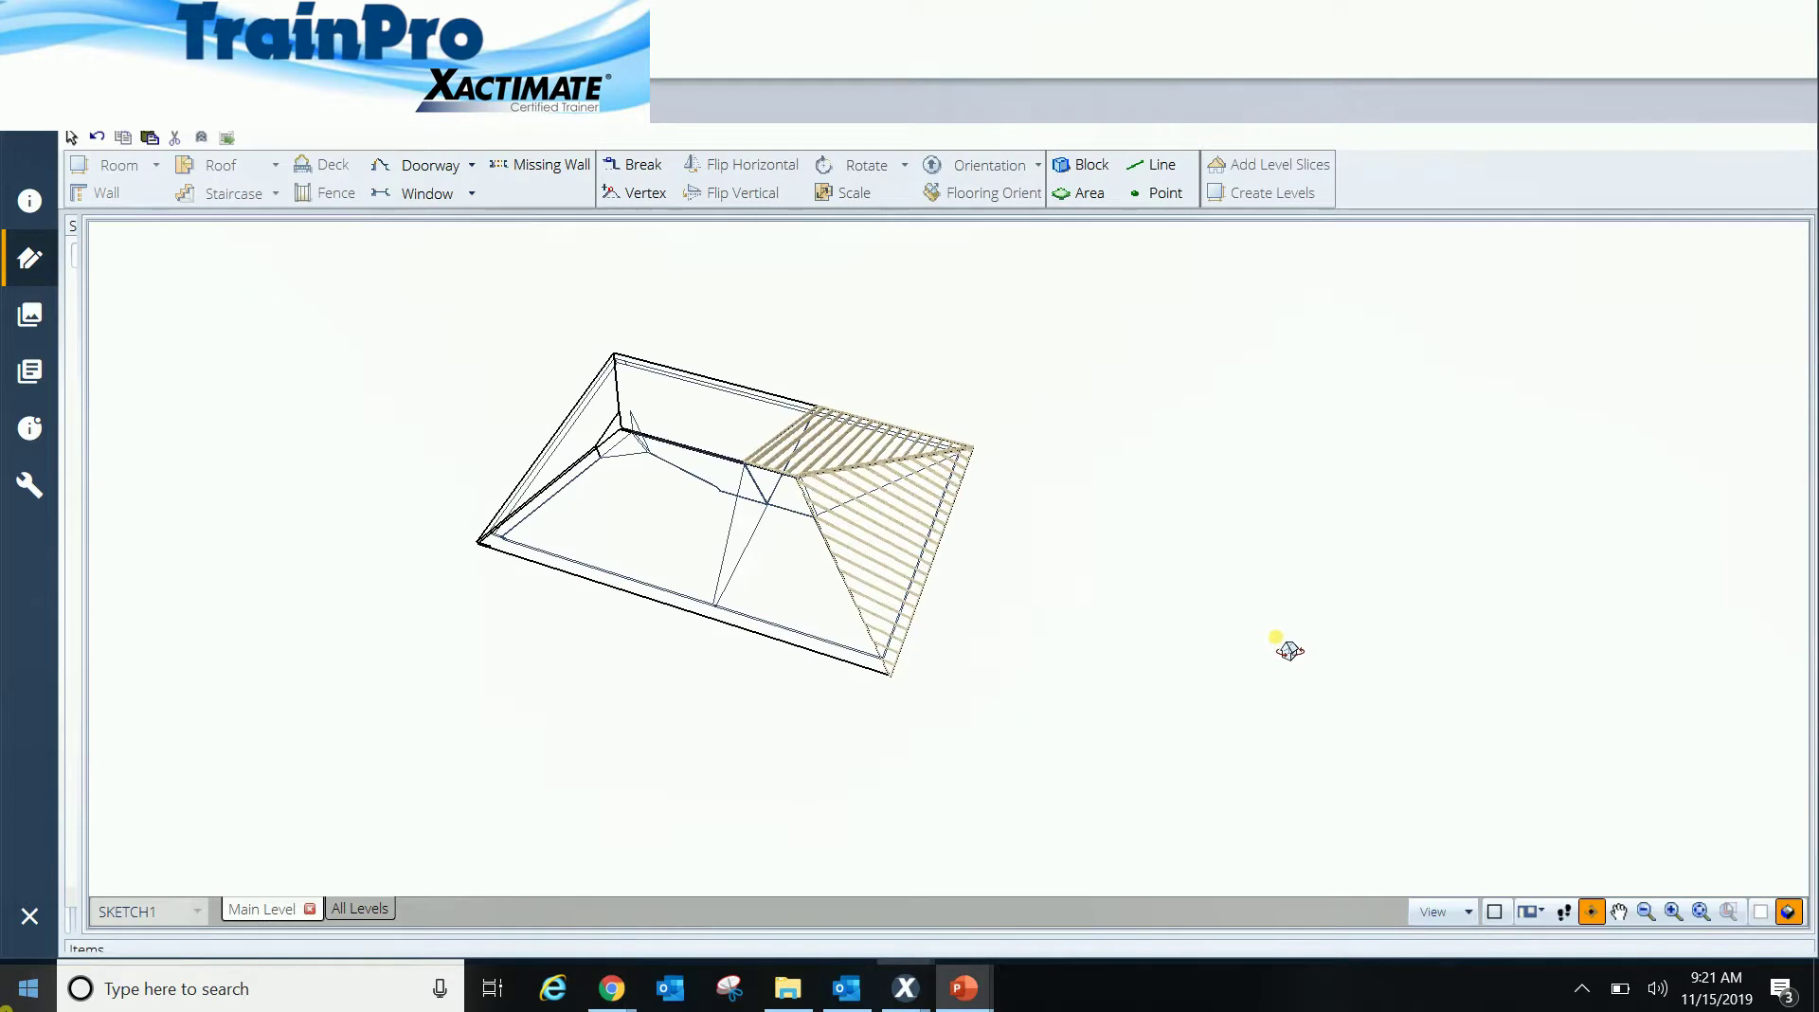
key(Escape)
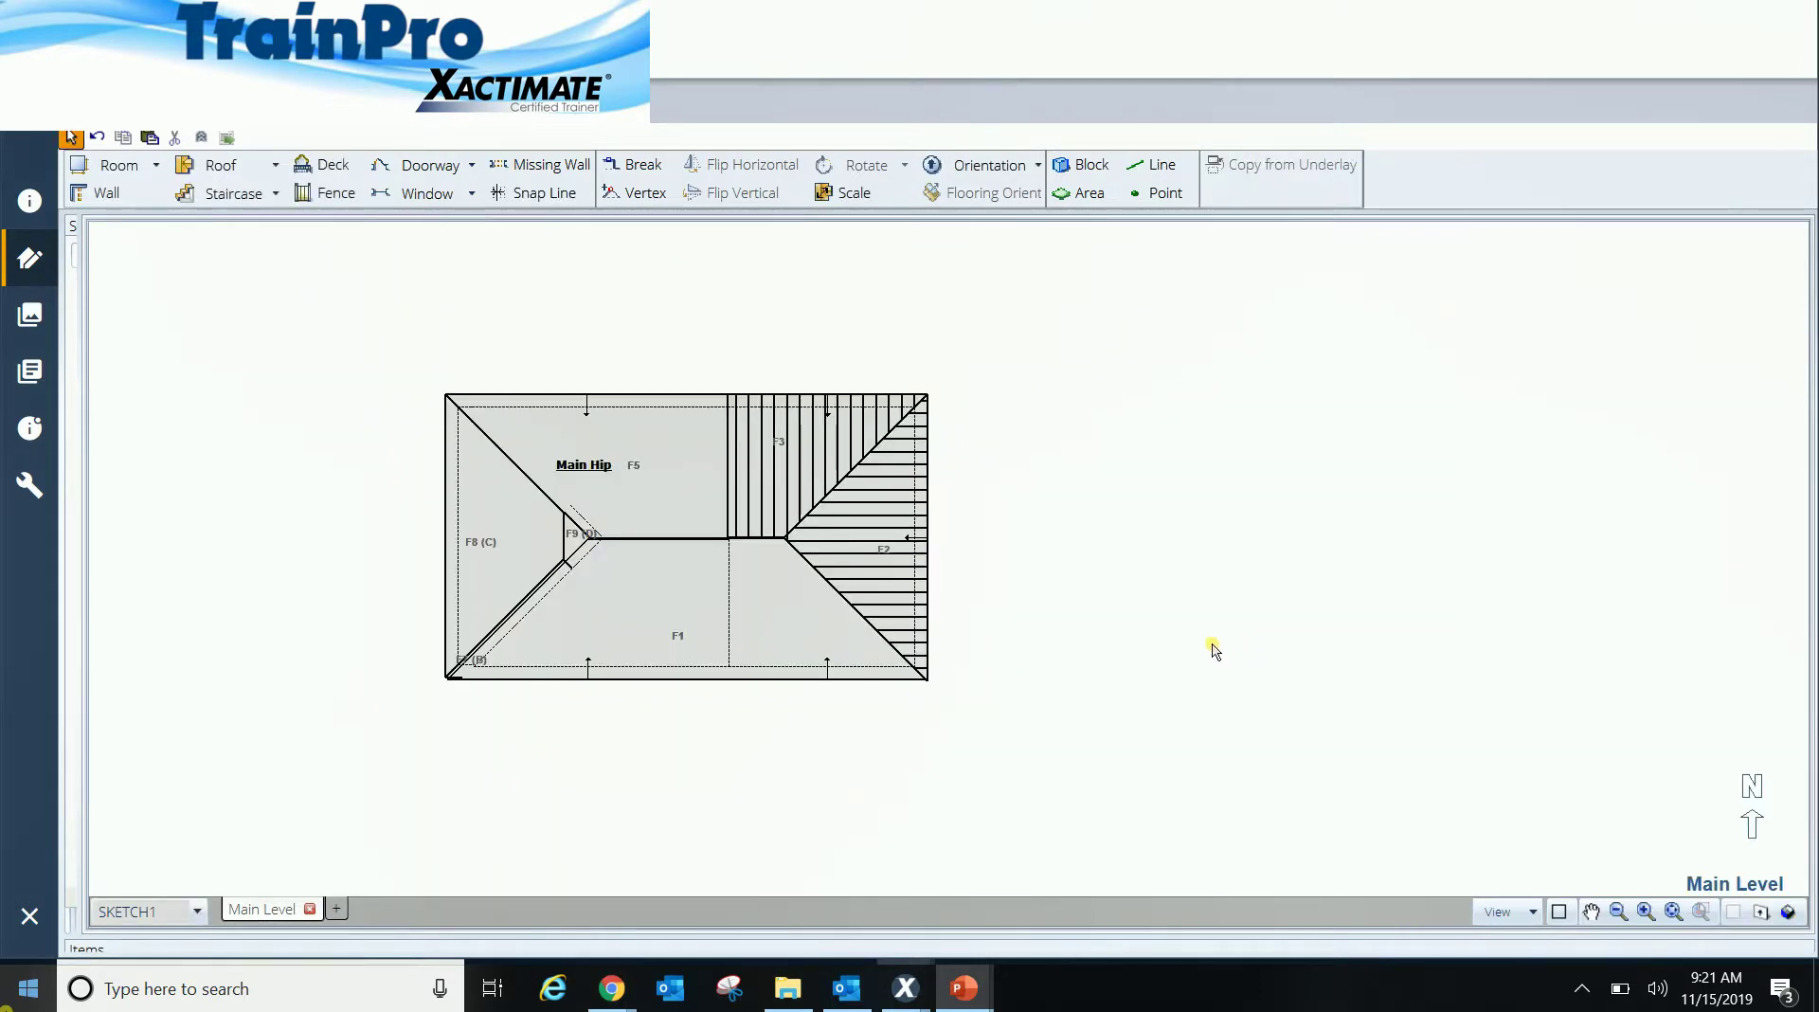